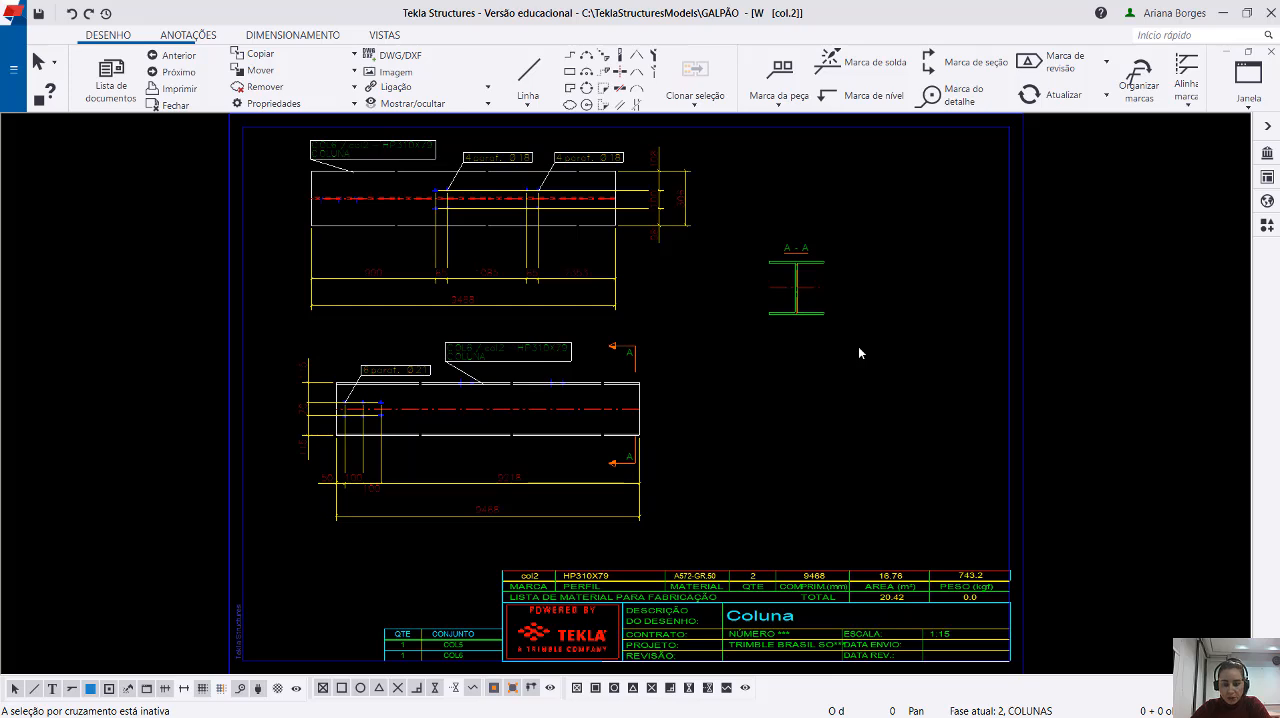
Delete the existing A-A section view from the column drawing.
scroll(775, 318, up, 4)
click(819, 326)
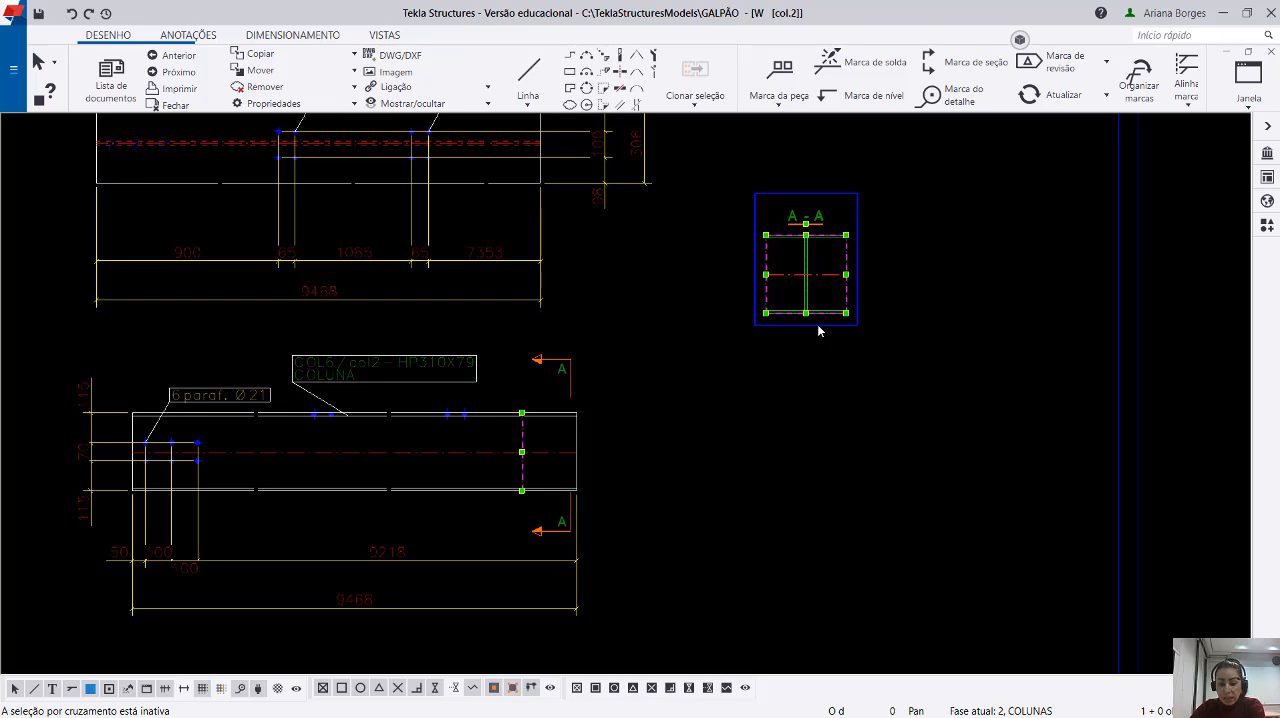
key(Delete)
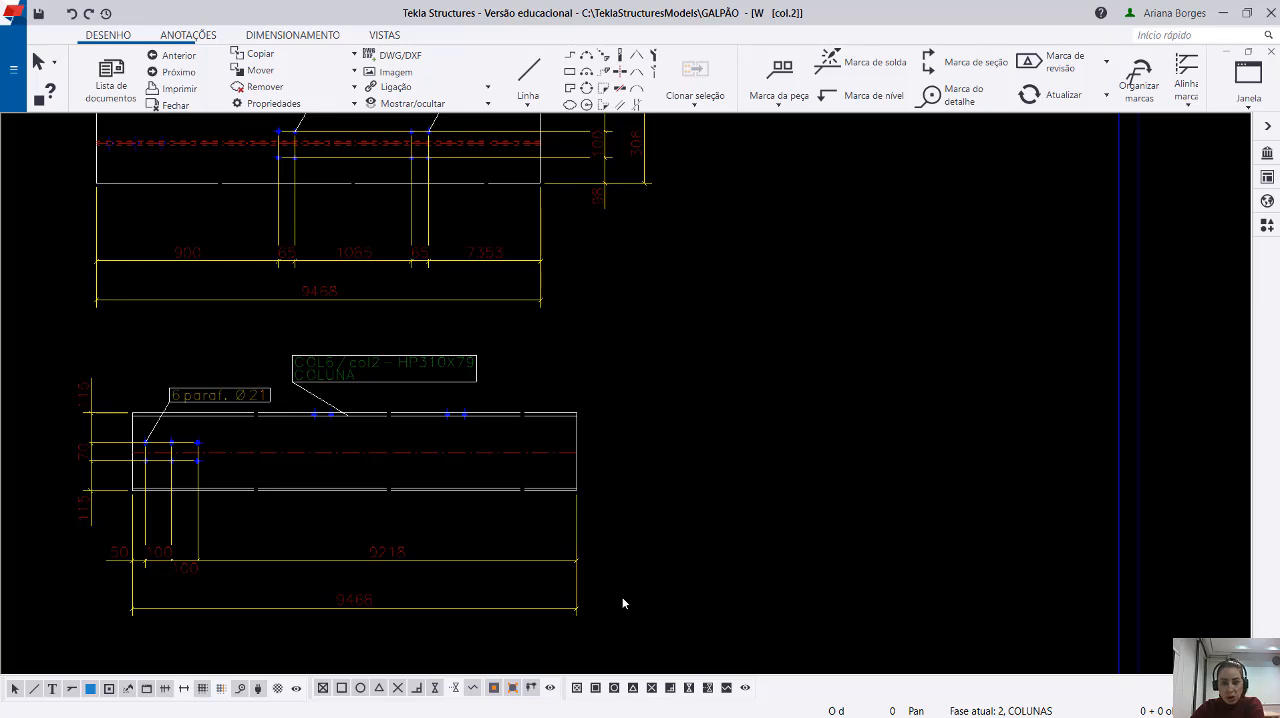
click(543, 316)
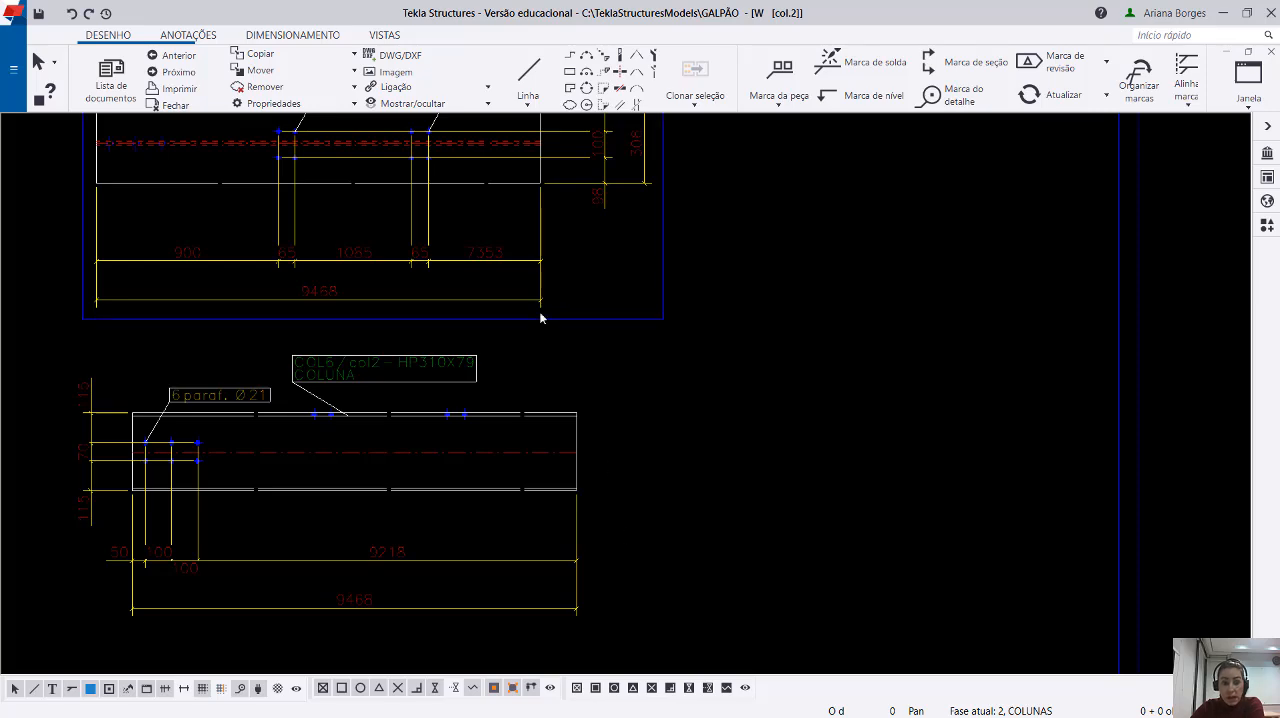
Start a section view and set its vertical cutting plane near the right end of the lower column view, looking left.
click(381, 36)
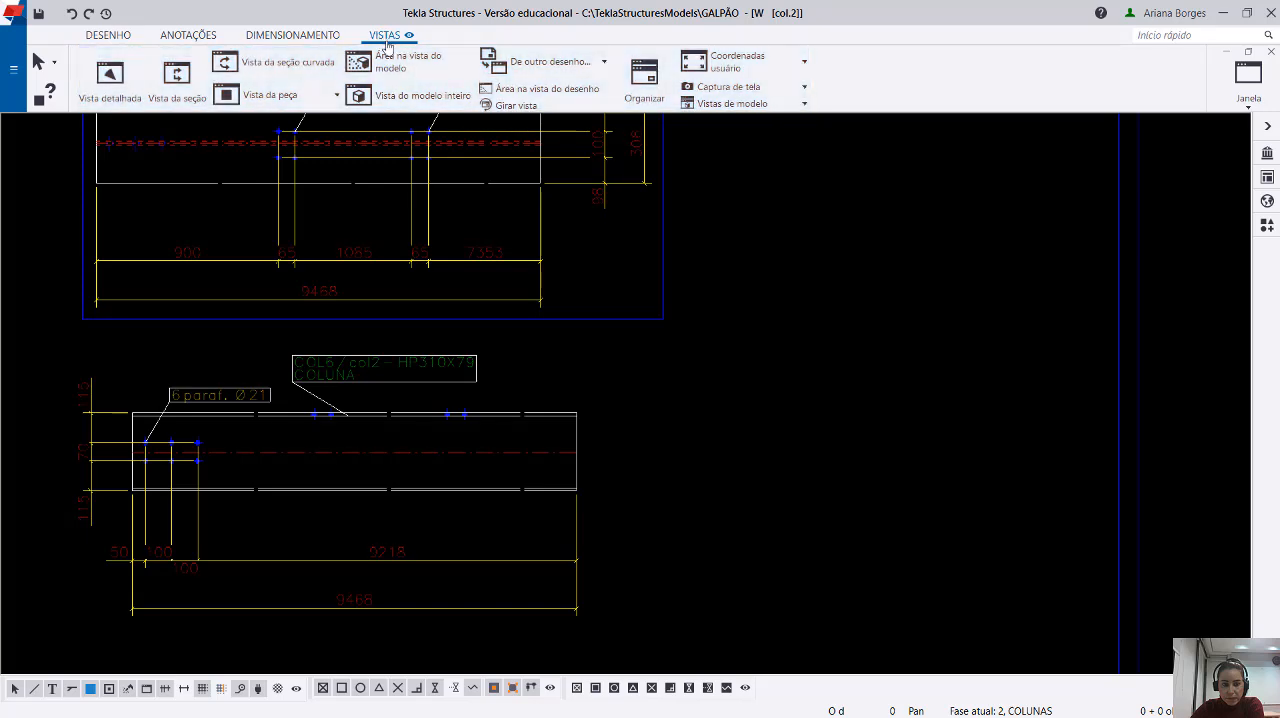
click(193, 106)
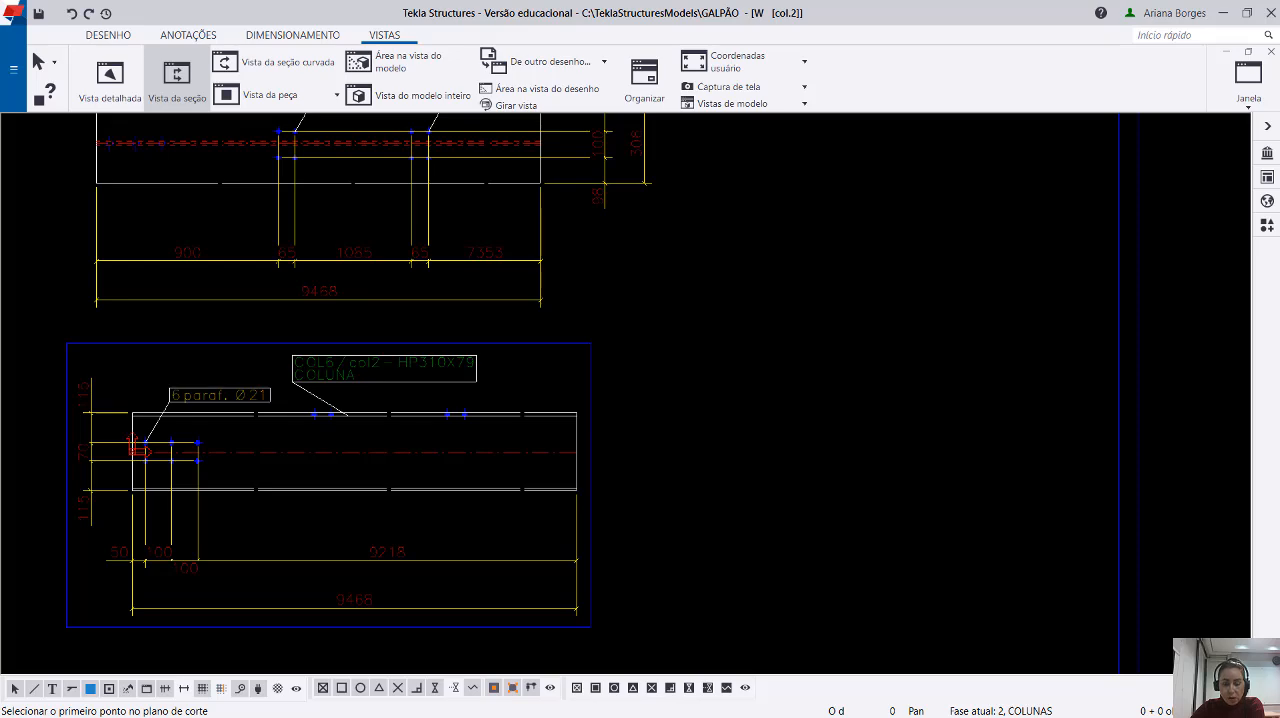
middle_drag(514, 525, 798, 500)
scroll(752, 504, up, 4)
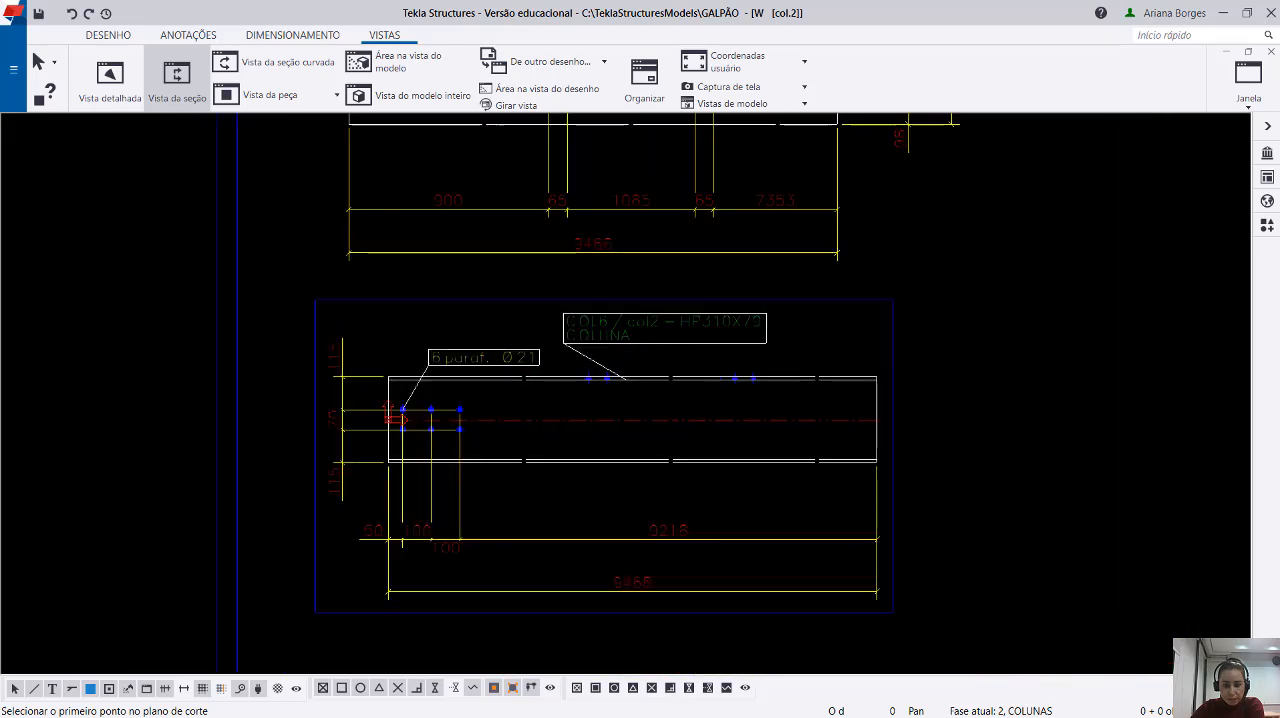
scroll(748, 514, down, 1)
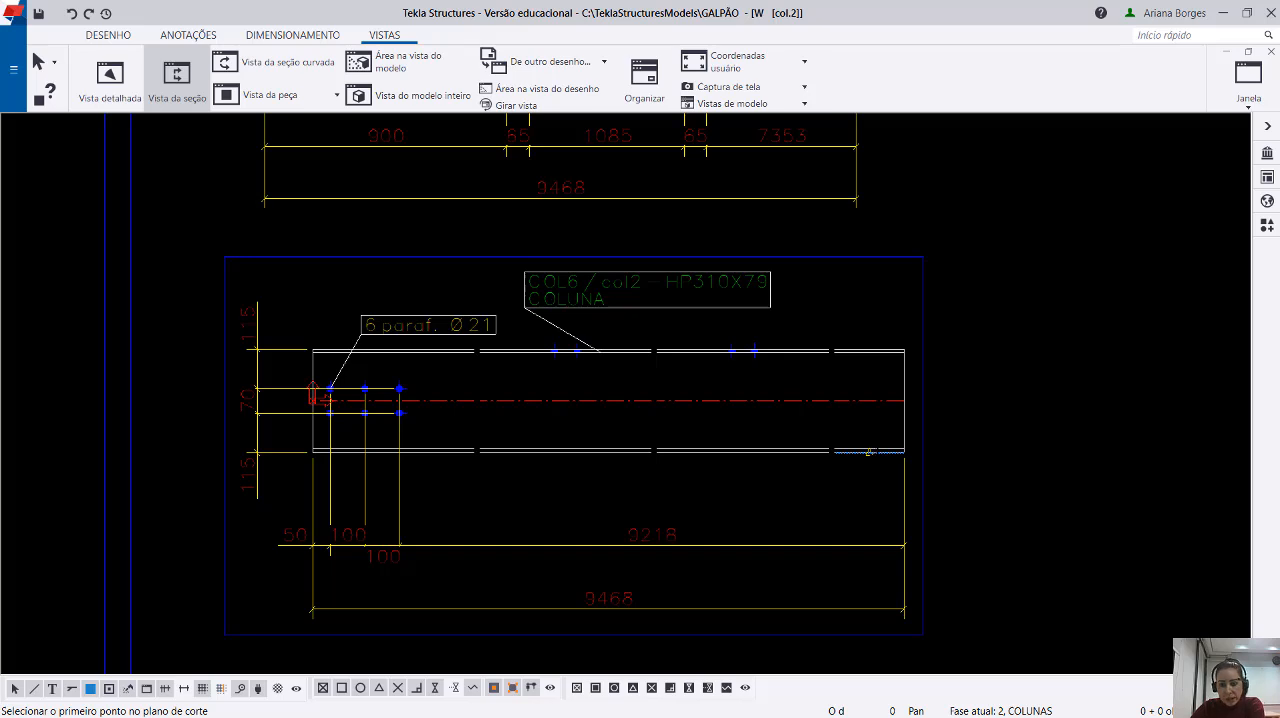
scroll(868, 452, up, 5)
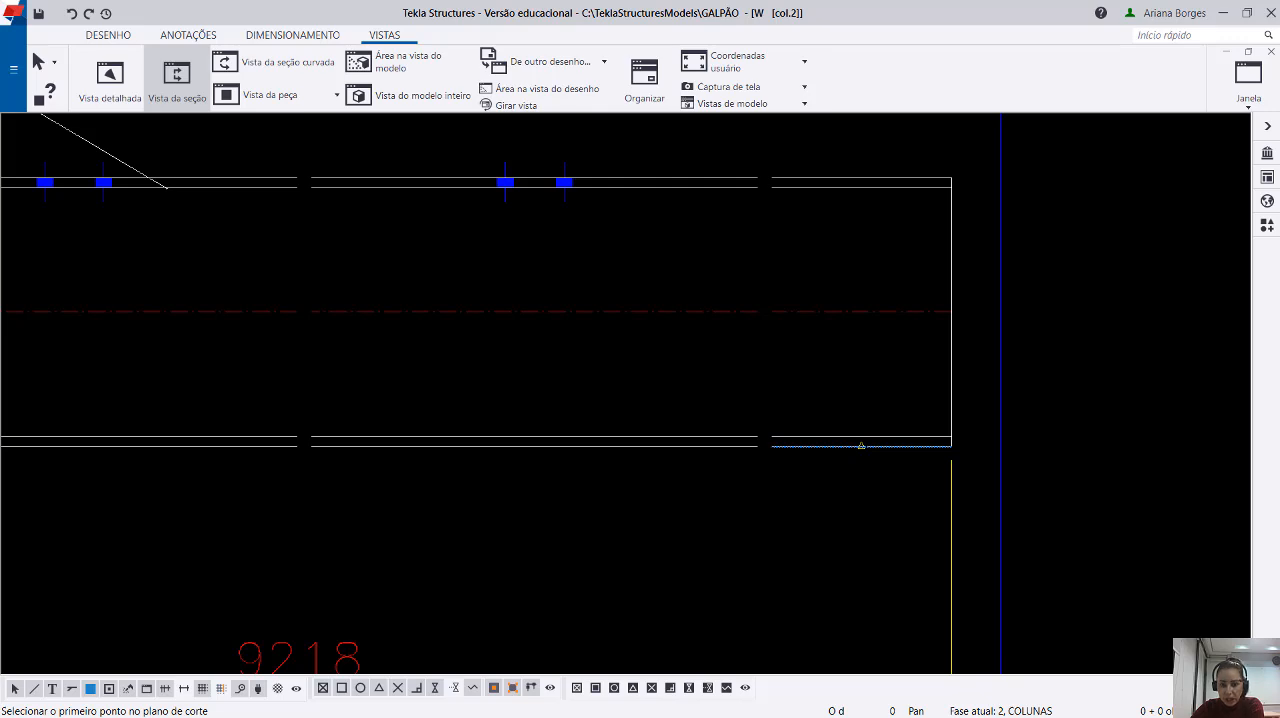
click(861, 445)
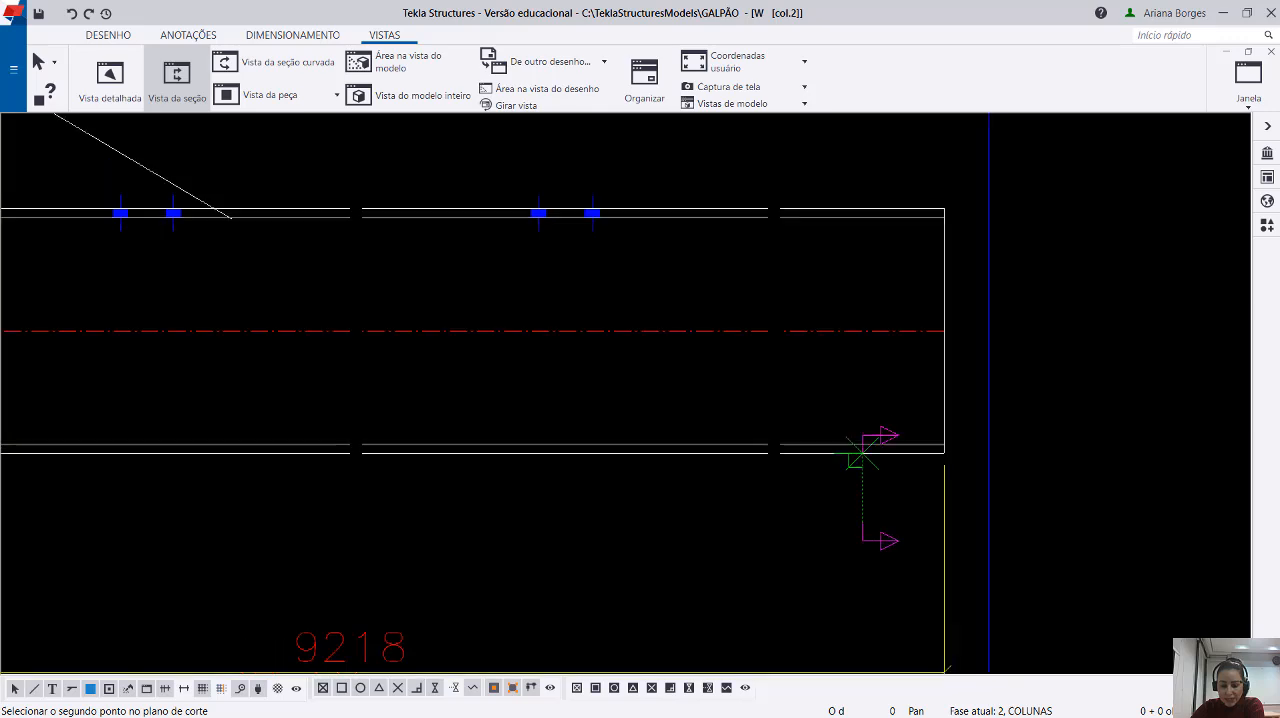
scroll(862, 537, down, 1)
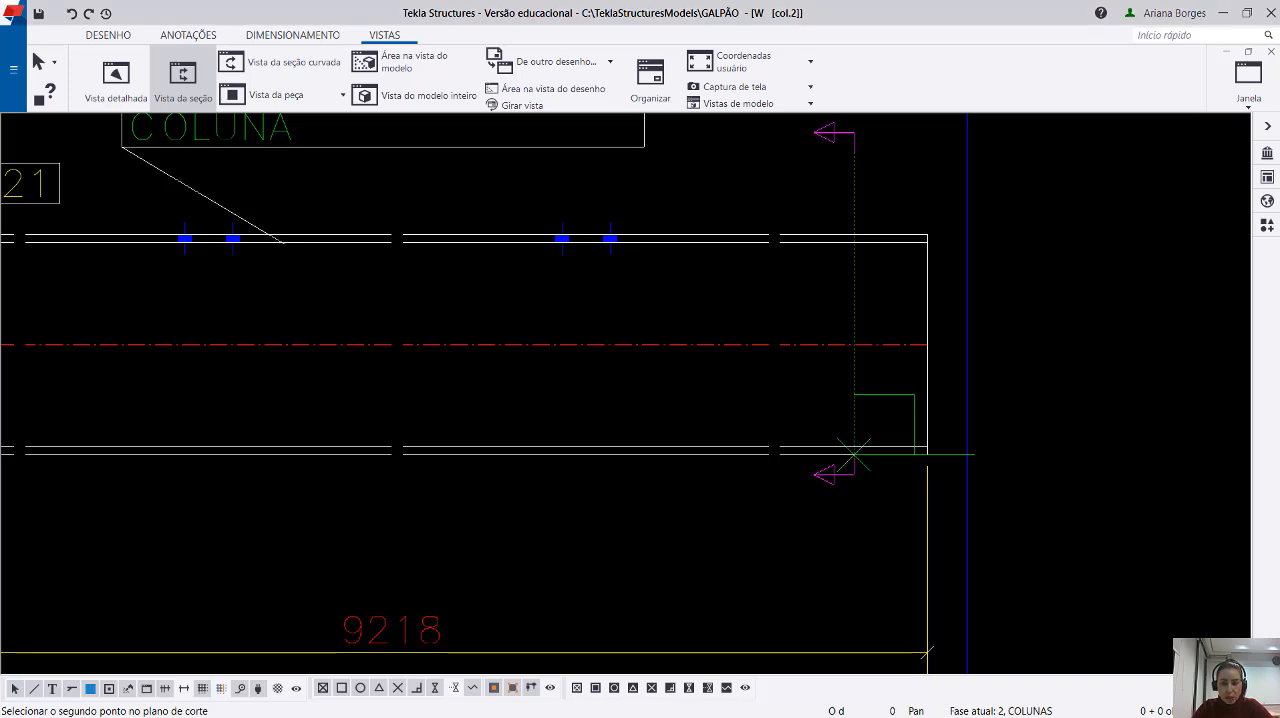
click(854, 455)
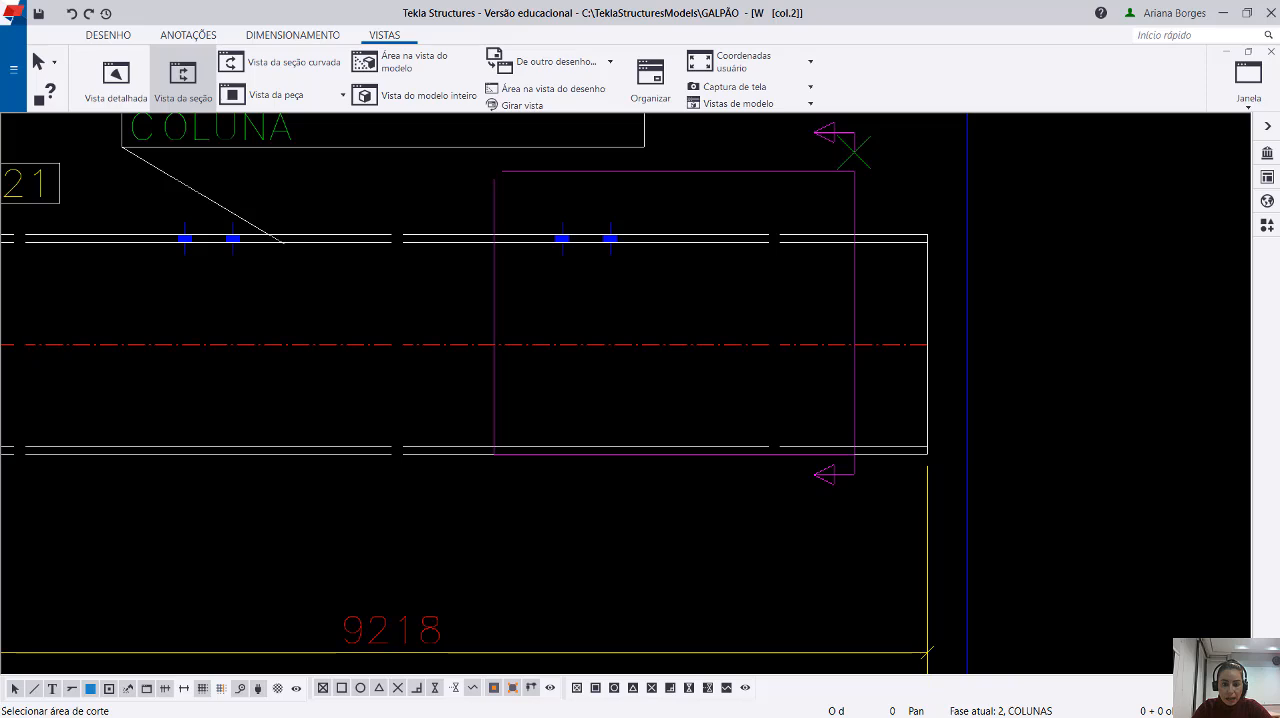
click(854, 152)
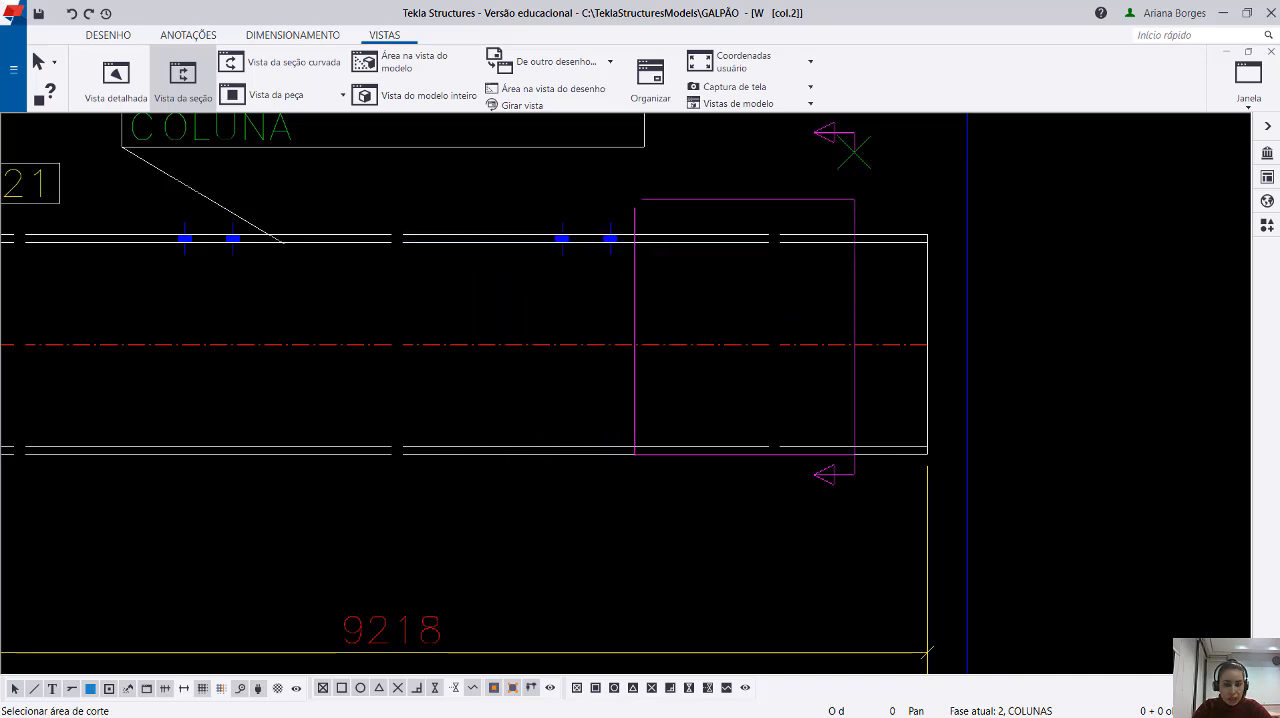
Define the section's cut area around the column's right end and place the section view in the empty area right of the column views.
scroll(550, 340, down, 2)
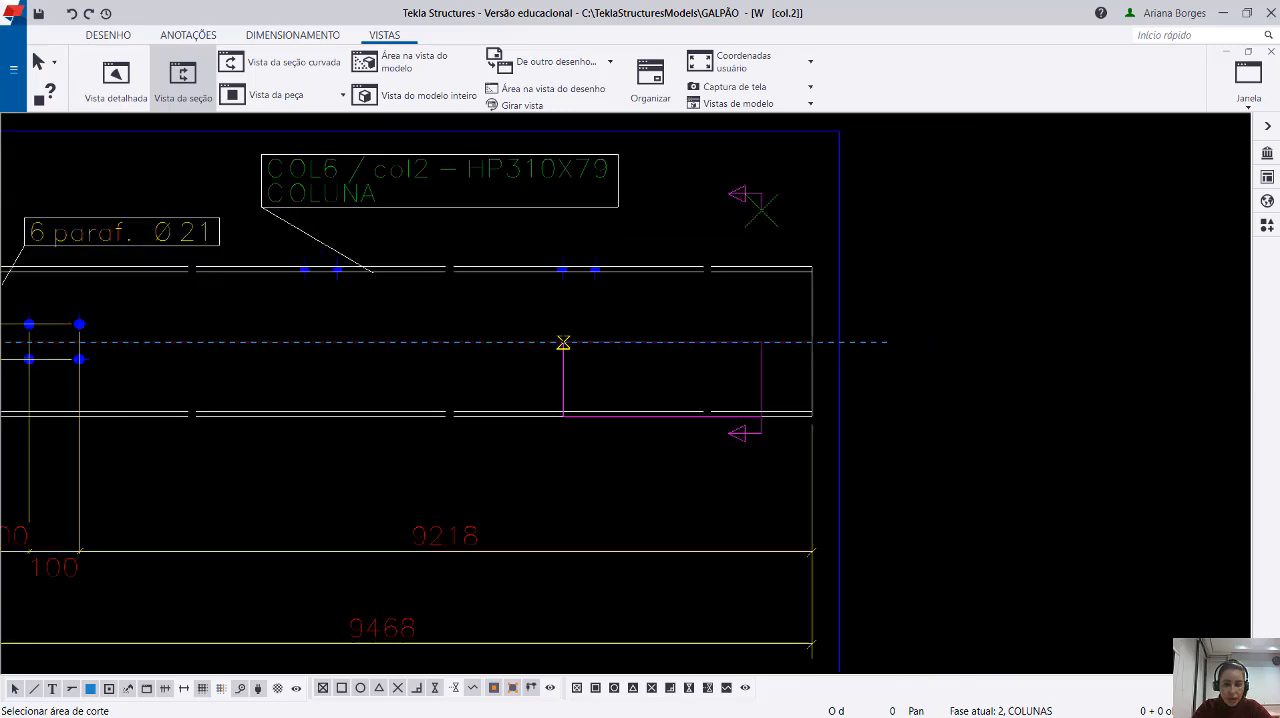
scroll(563, 342, down, 2)
middle_drag(410, 399, 608, 424)
scroll(608, 424, up, 2)
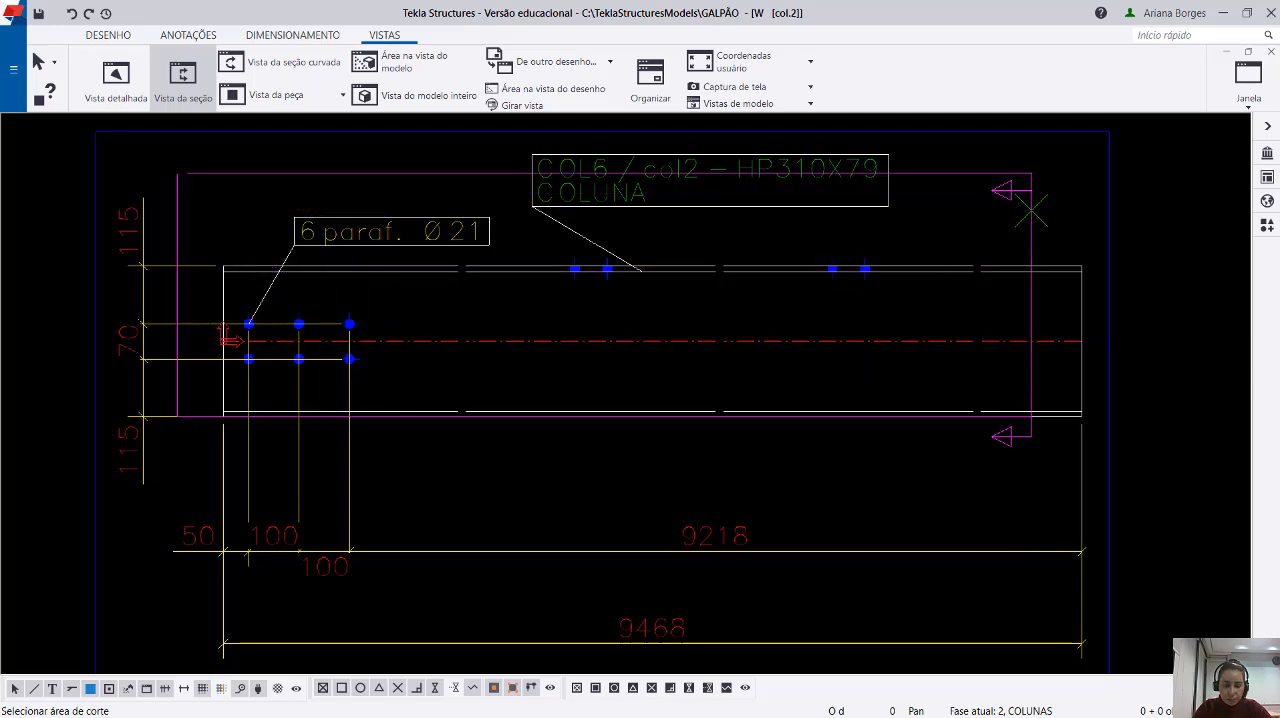
middle_drag(751, 510, 452, 560)
scroll(719, 470, up, 2)
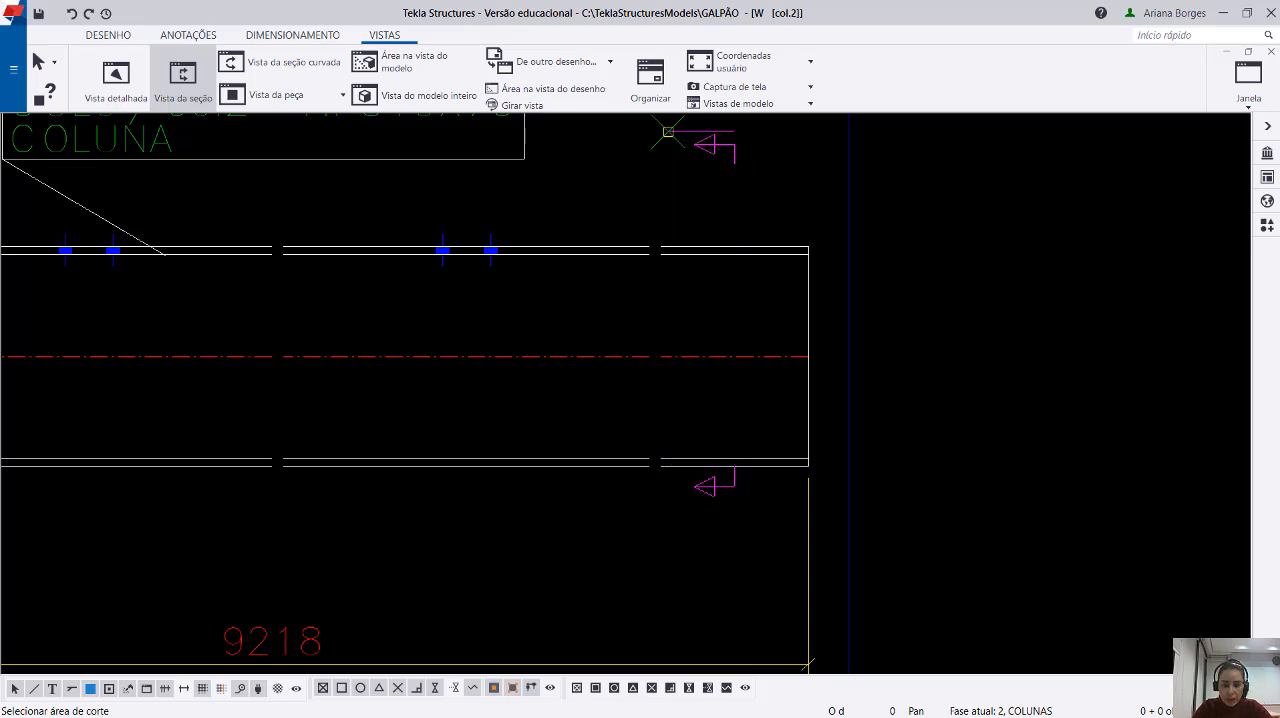
click(668, 131)
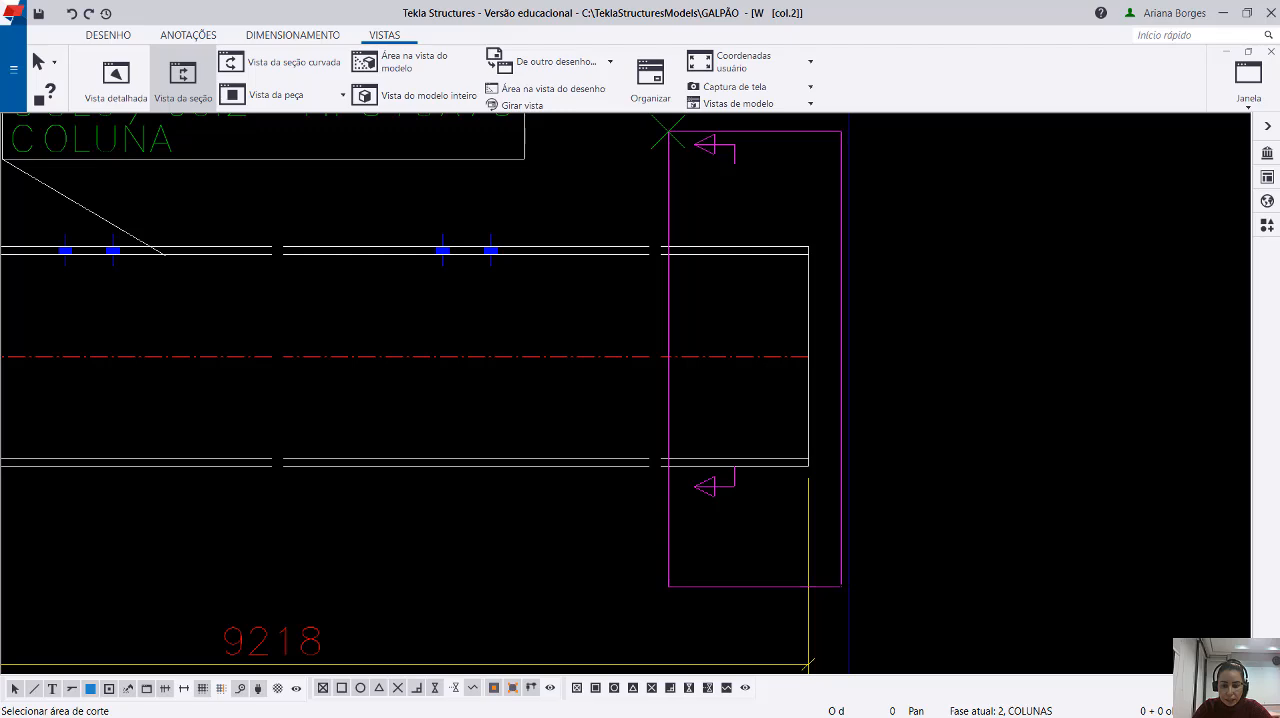
click(840, 585)
click(834, 357)
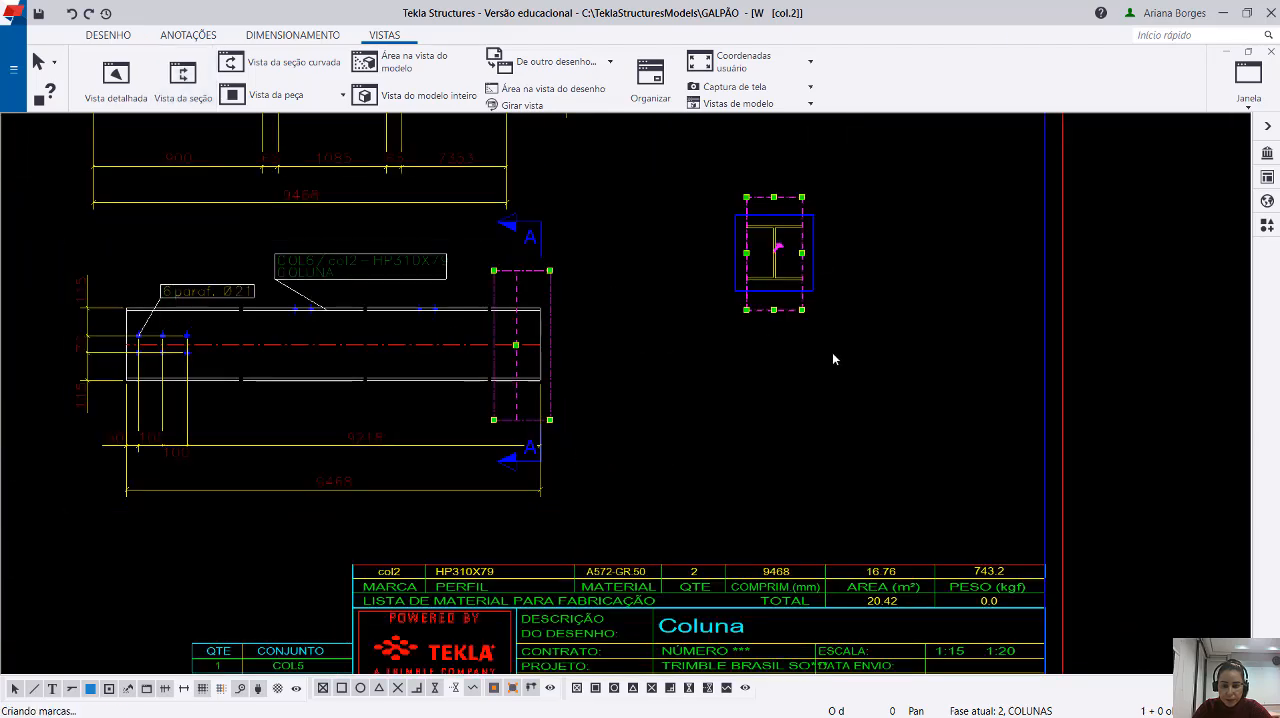
Create a second left-looking section view, bounding the rightmost flange bolt pair of the lower column view, and place it below the first section.
scroll(827, 246, up, 4)
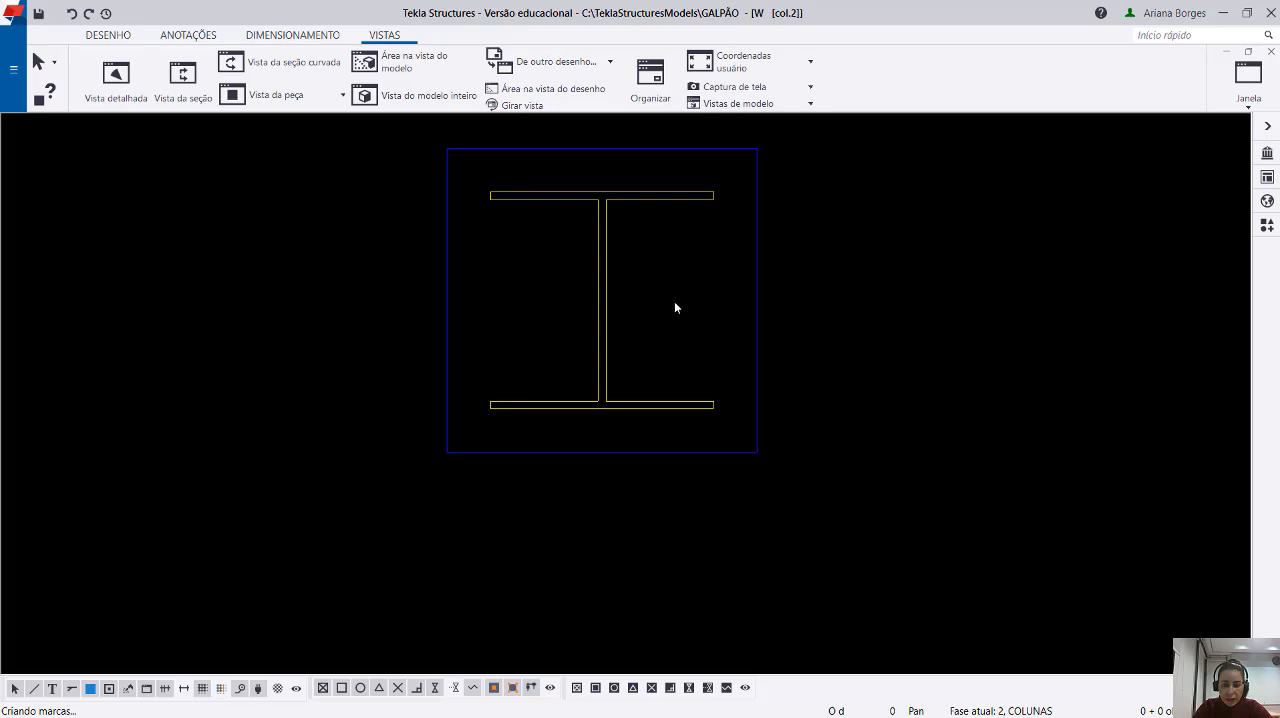
scroll(648, 325, down, 5)
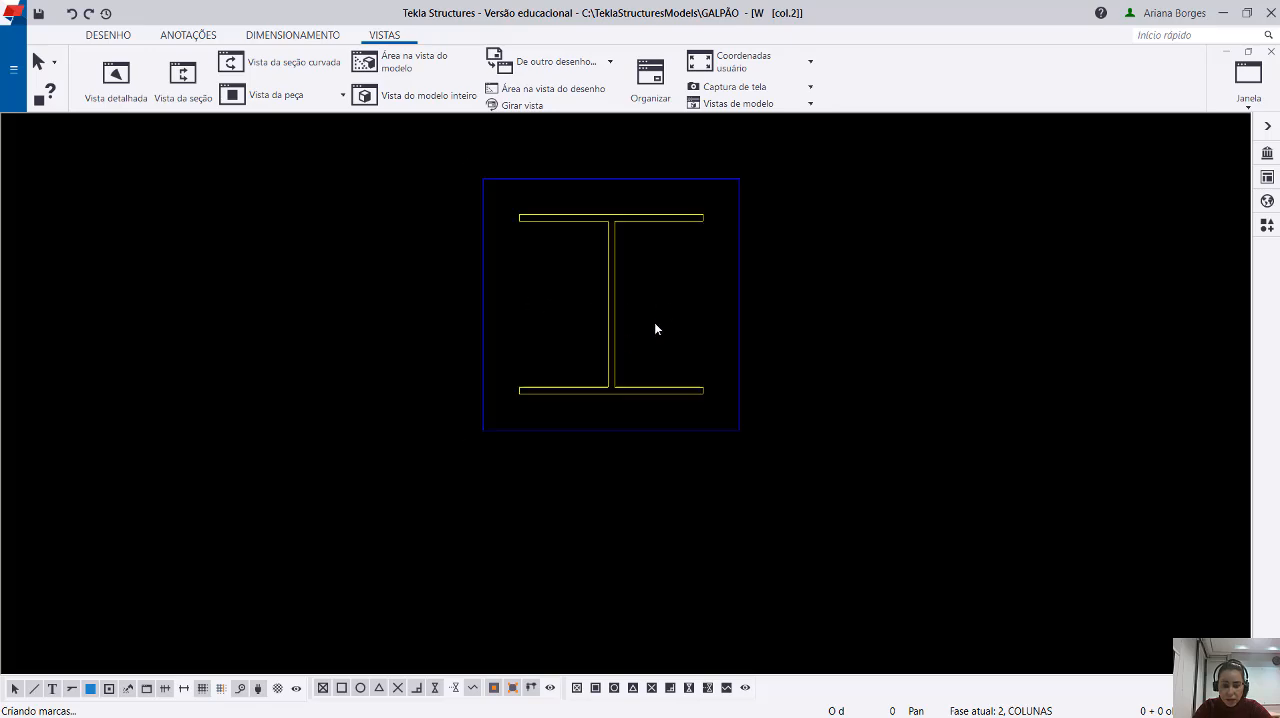
middle_drag(586, 461, 757, 443)
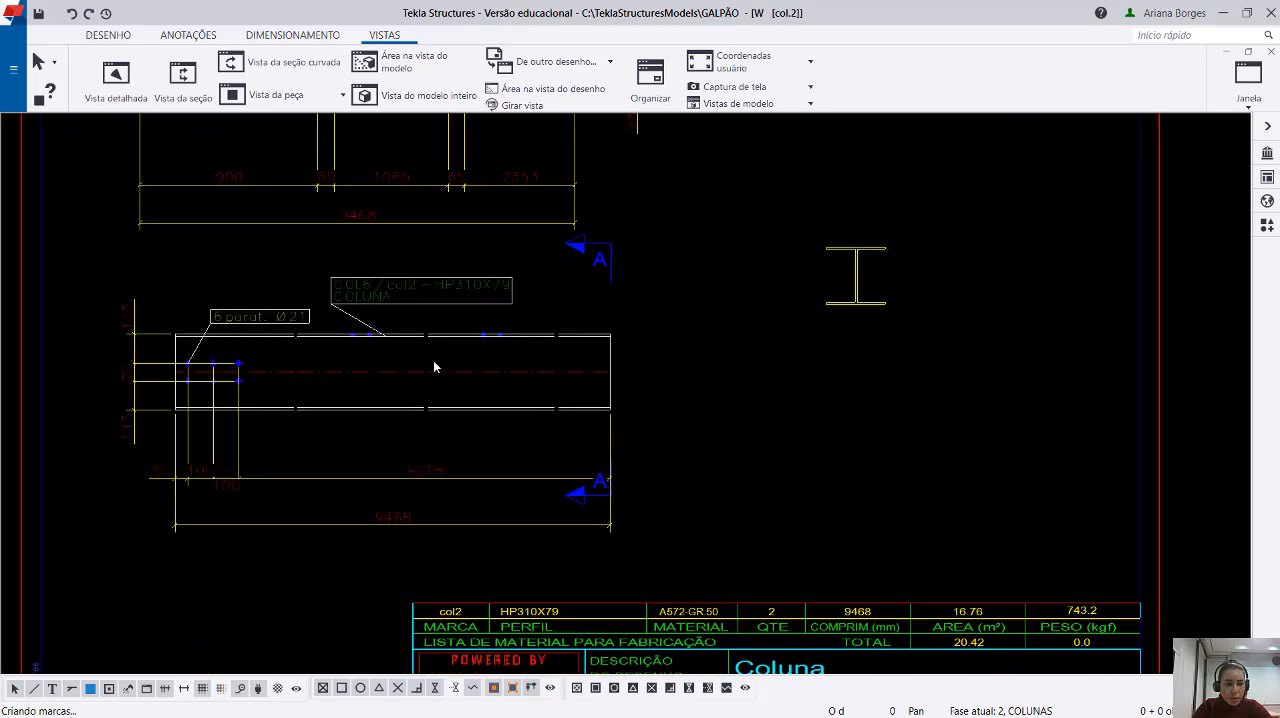
click(184, 76)
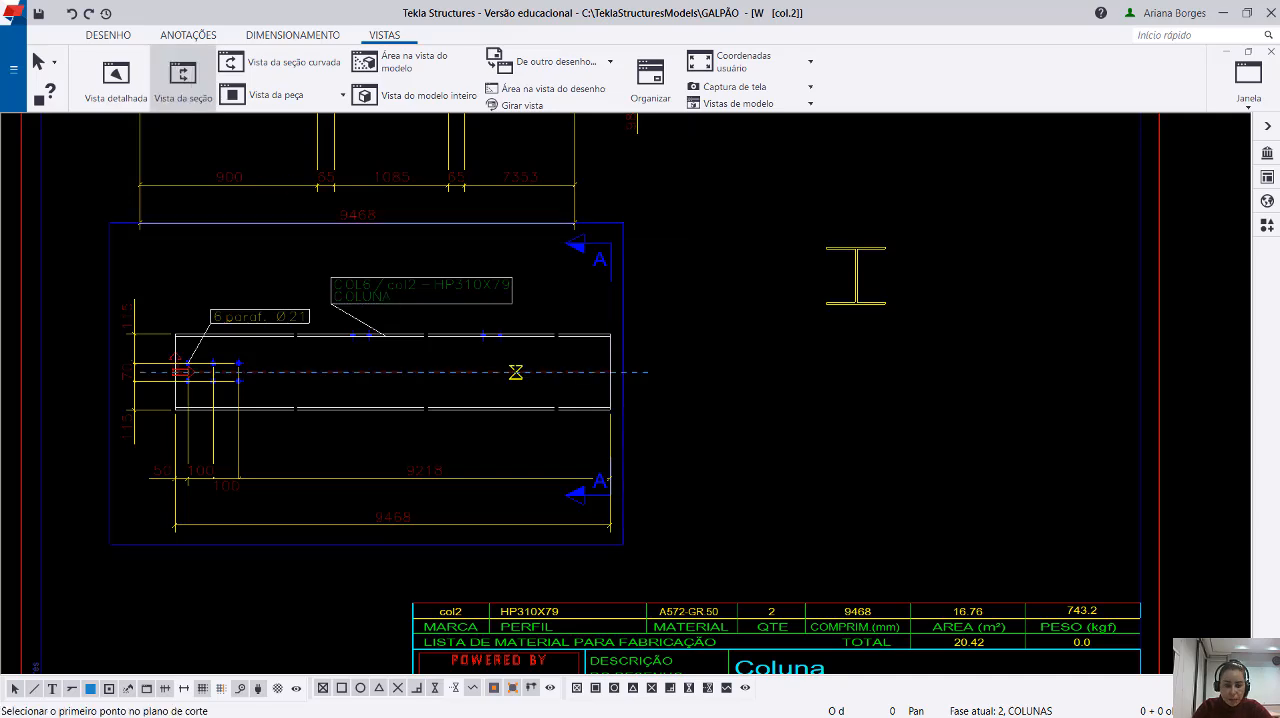
scroll(517, 371, up, 2)
scroll(566, 457, up, 3)
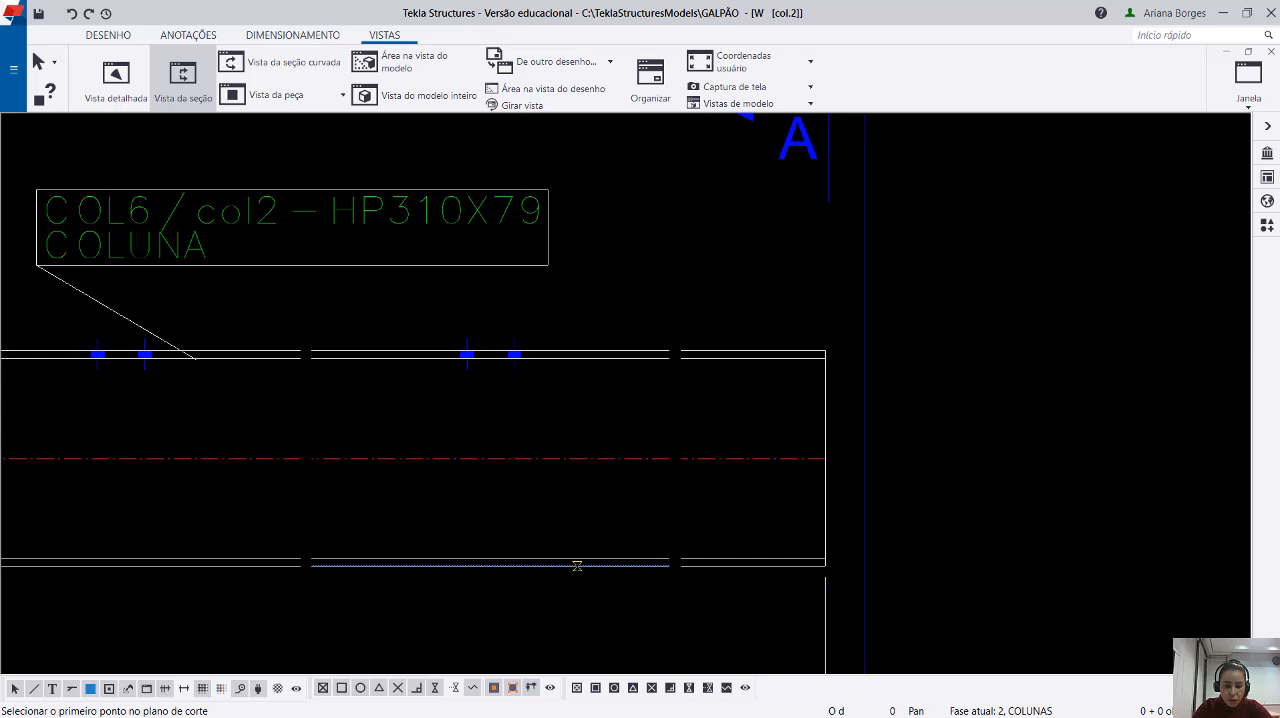
click(577, 566)
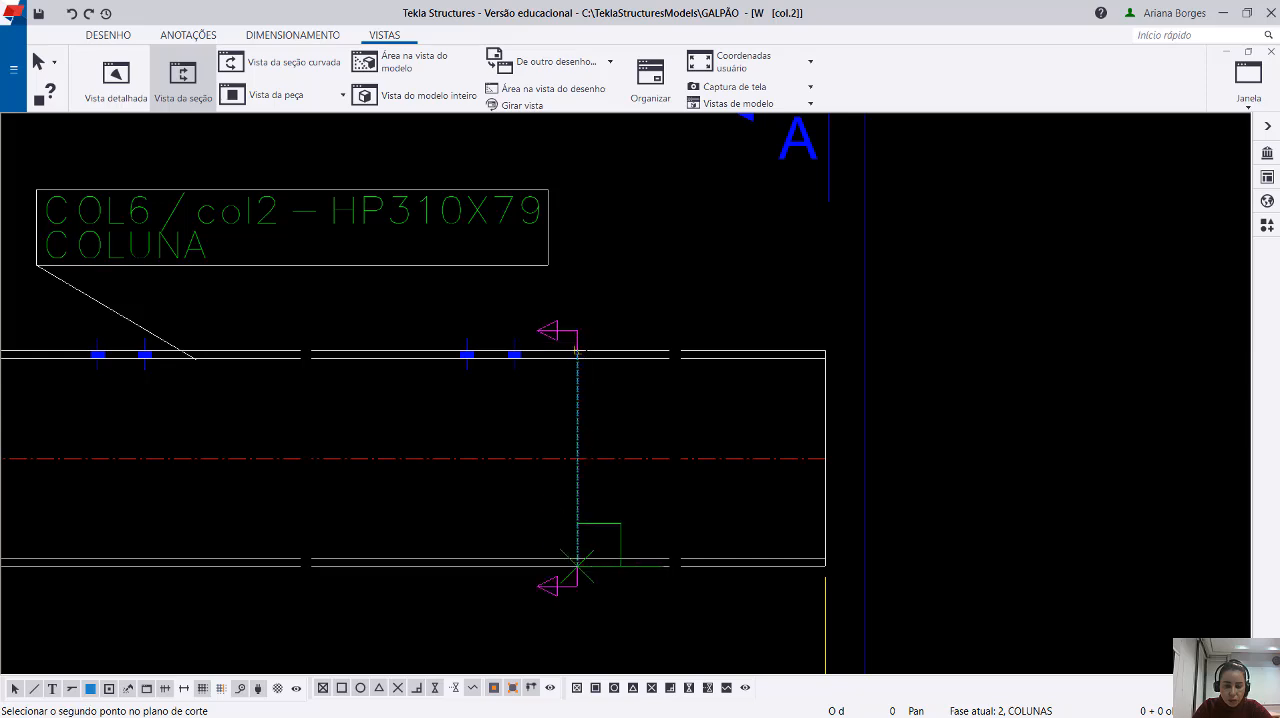
click(577, 352)
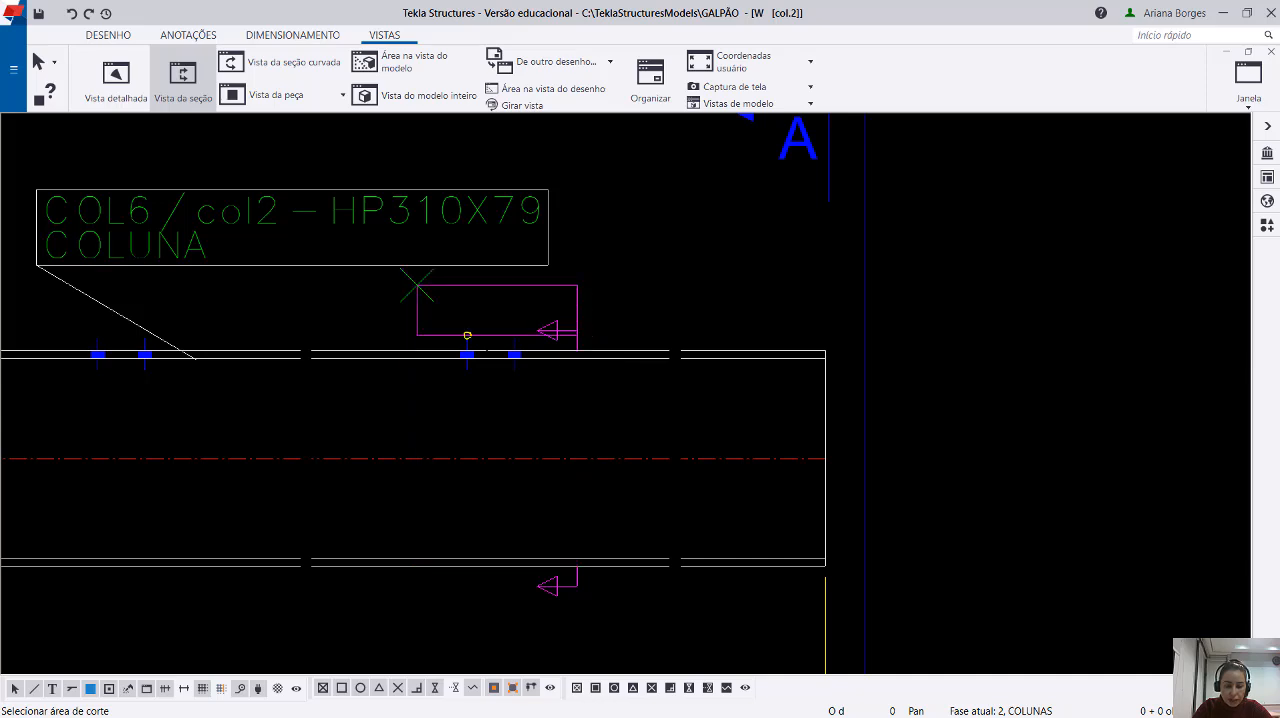
click(417, 285)
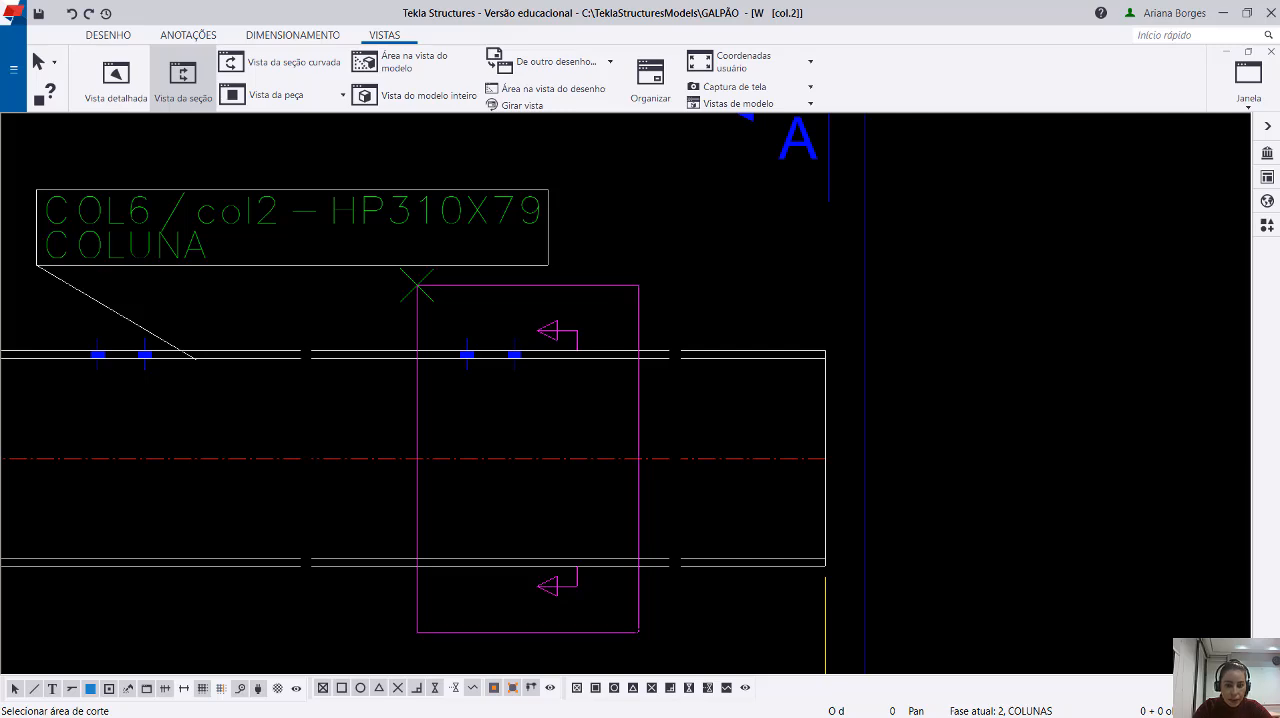
click(636, 633)
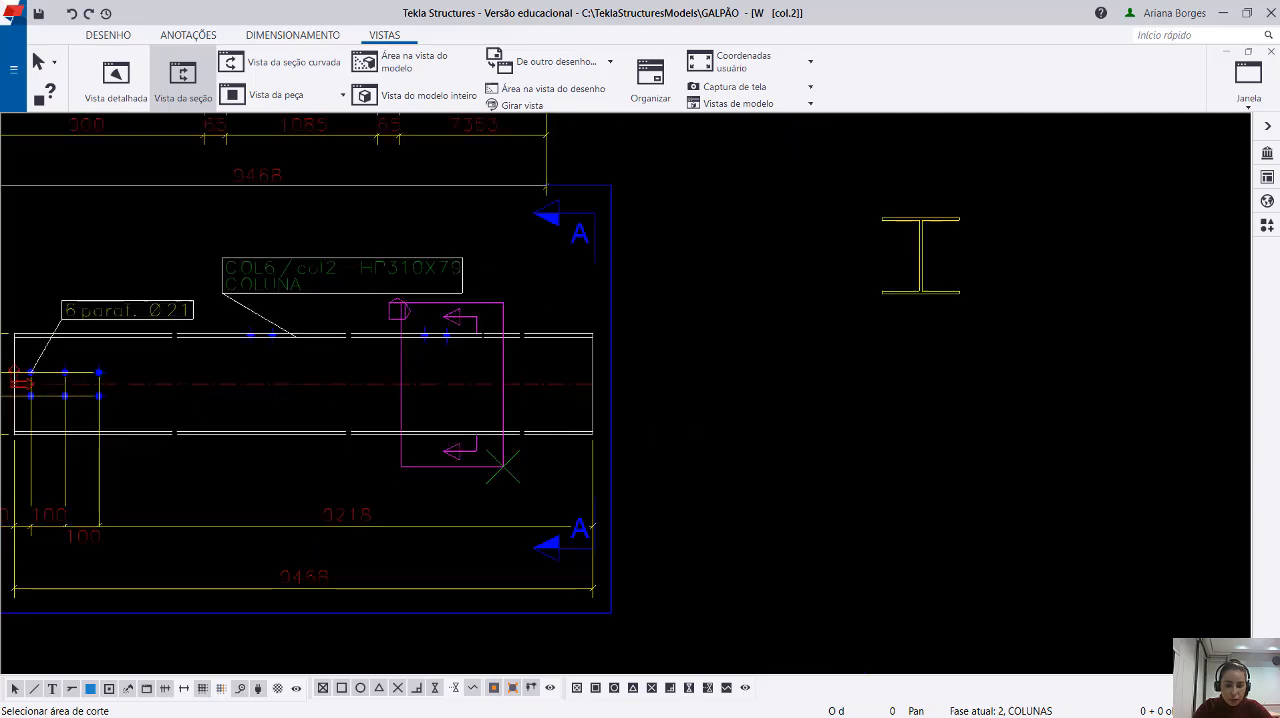
click(714, 447)
Set a third section's vertical cutting plane just right of the six web bolts in the lower column view, looking left.
scroll(714, 447, up, 6)
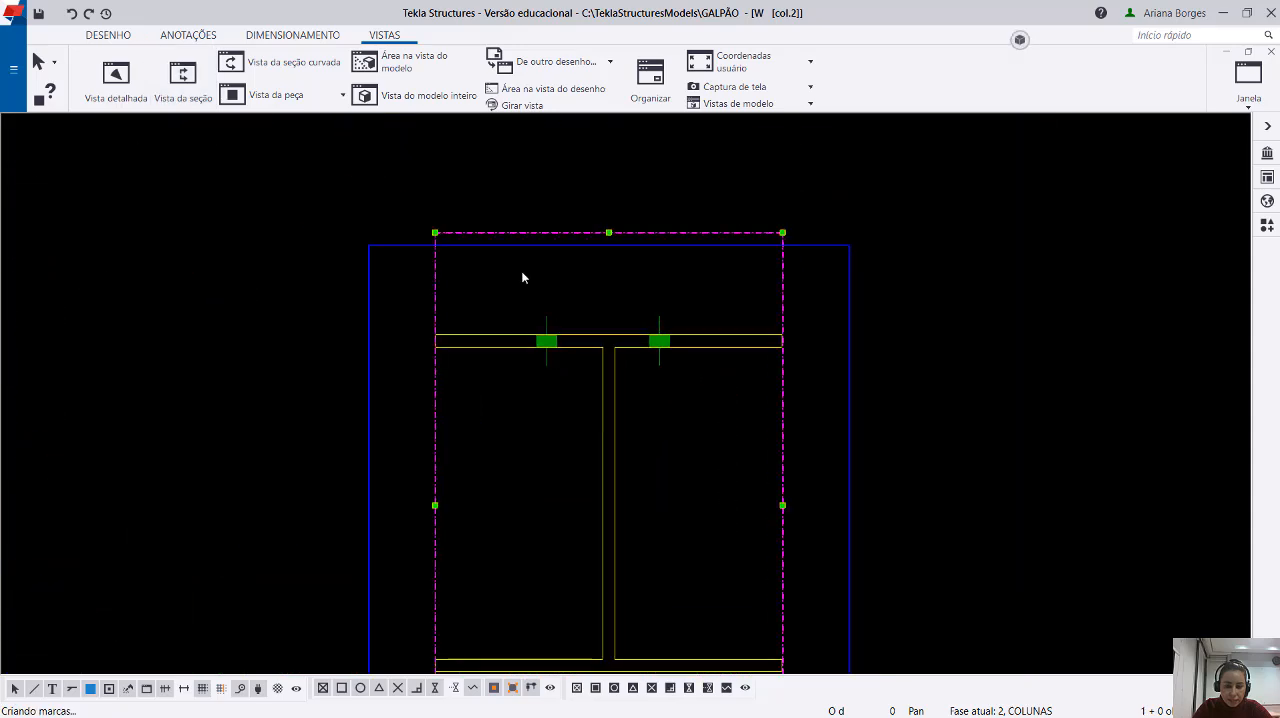
scroll(928, 312, down, 10)
mouse_move(541, 427)
middle_down()
mouse_move(791, 480)
mouse_move(1005, 492)
middle_up()
scroll(571, 456, up, 1)
scroll(571, 459, up, 1)
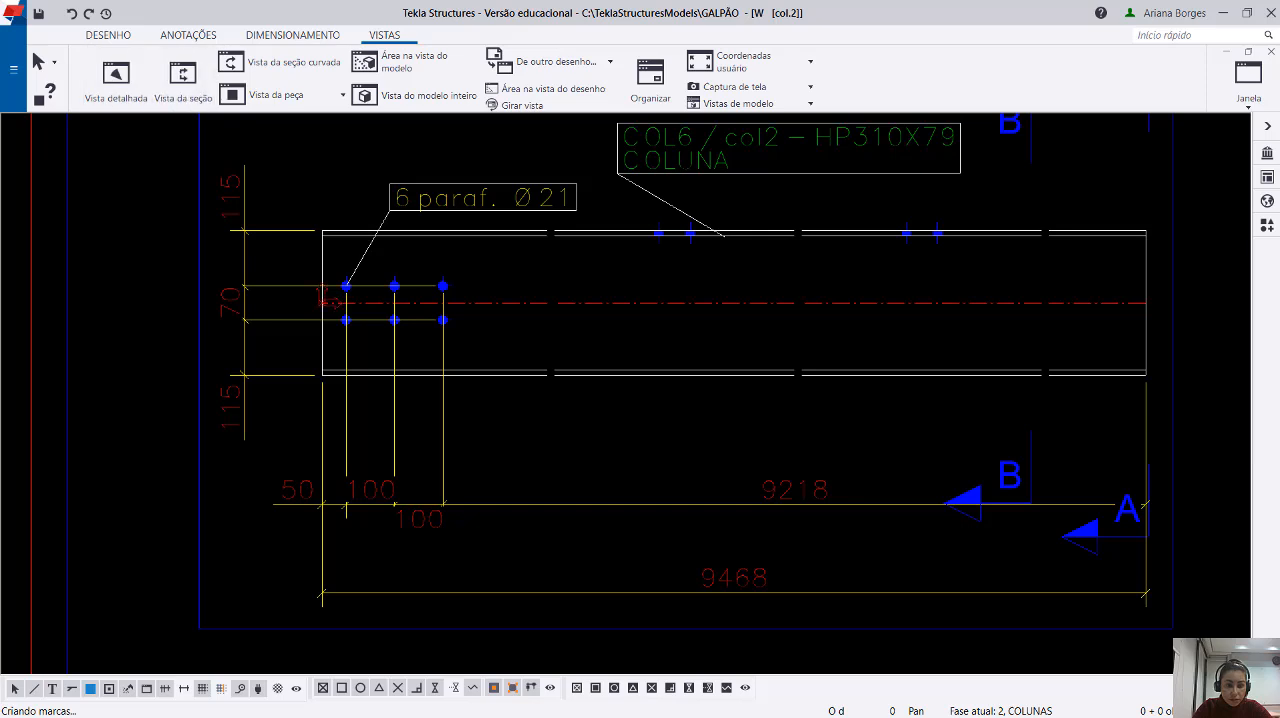
click(183, 77)
click(481, 375)
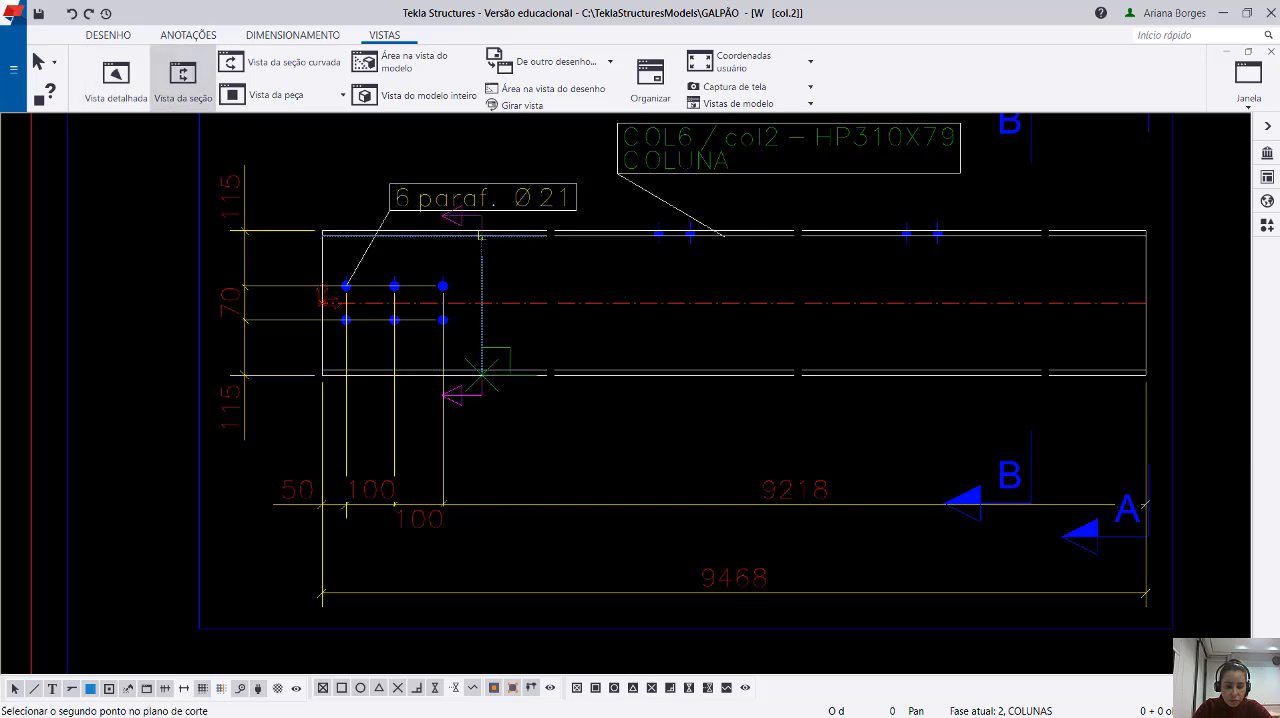
scroll(482, 247, up, 1)
click(481, 228)
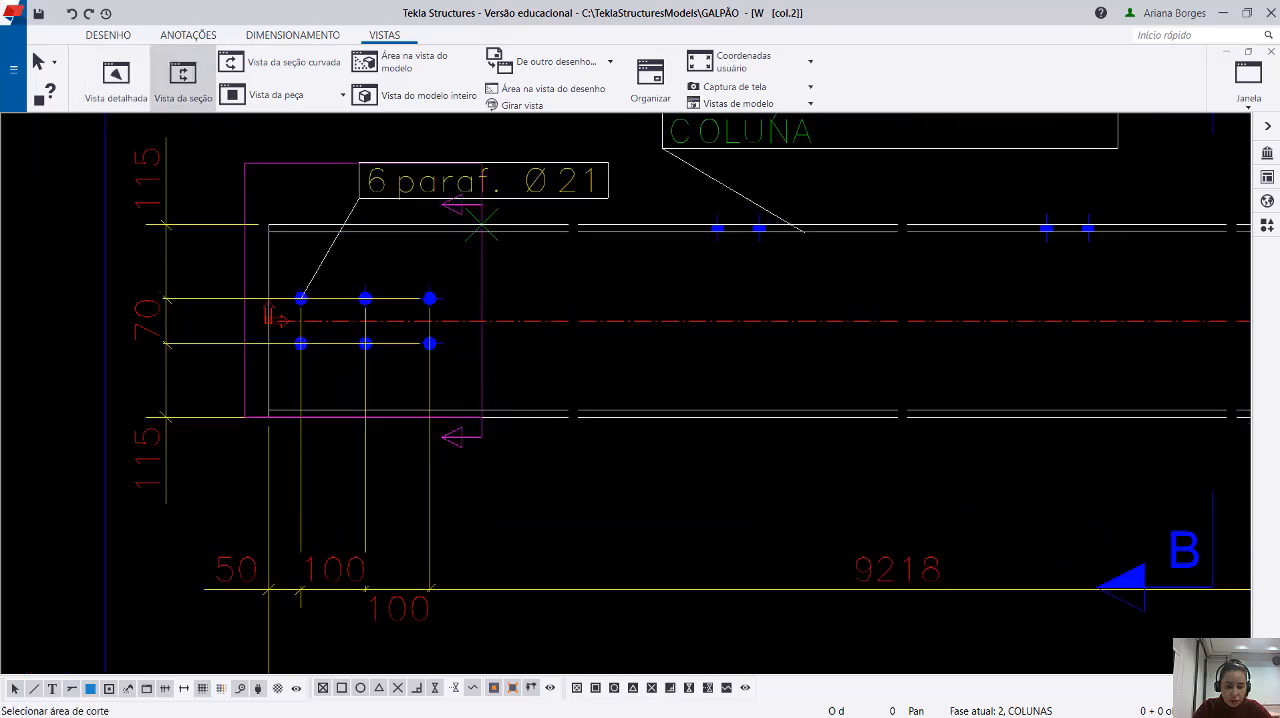
Bound the third section's cut area around the six-bolt group and place the view to the lower right of the second section.
click(244, 163)
click(533, 508)
scroll(420, 377, down, 5)
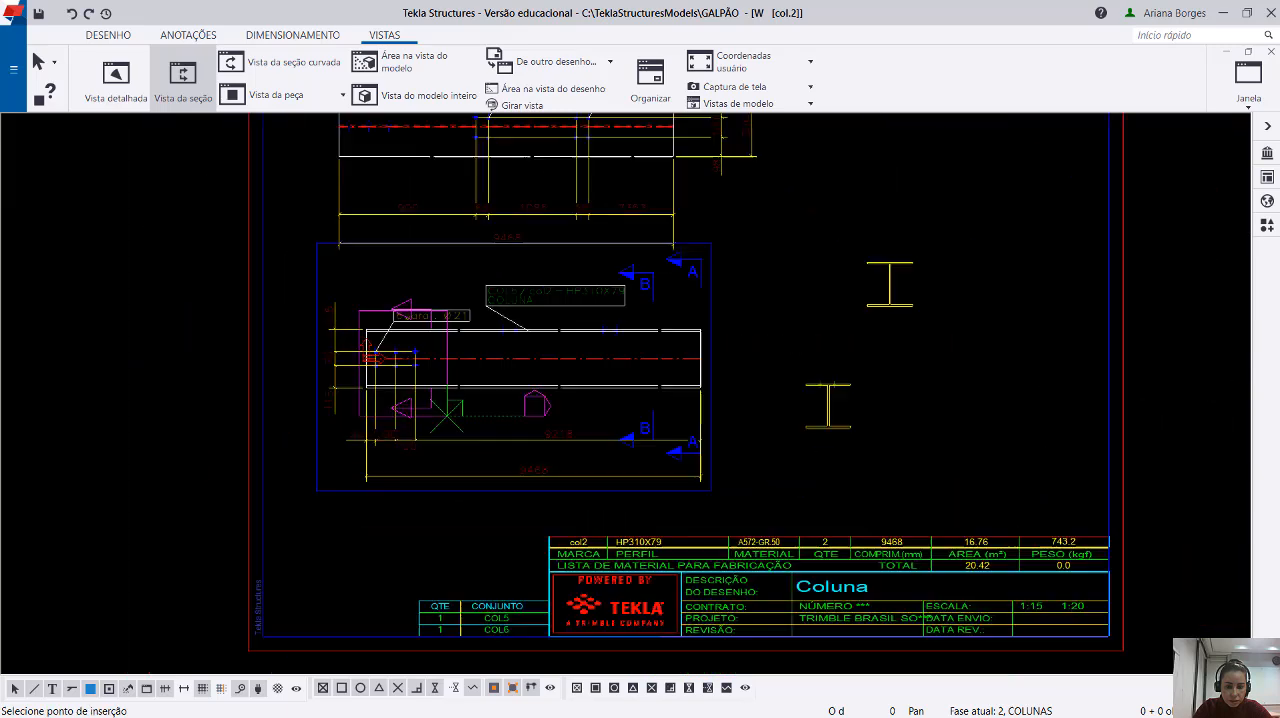
scroll(966, 458, up, 2)
click(915, 452)
scroll(998, 477, up, 5)
click(1035, 553)
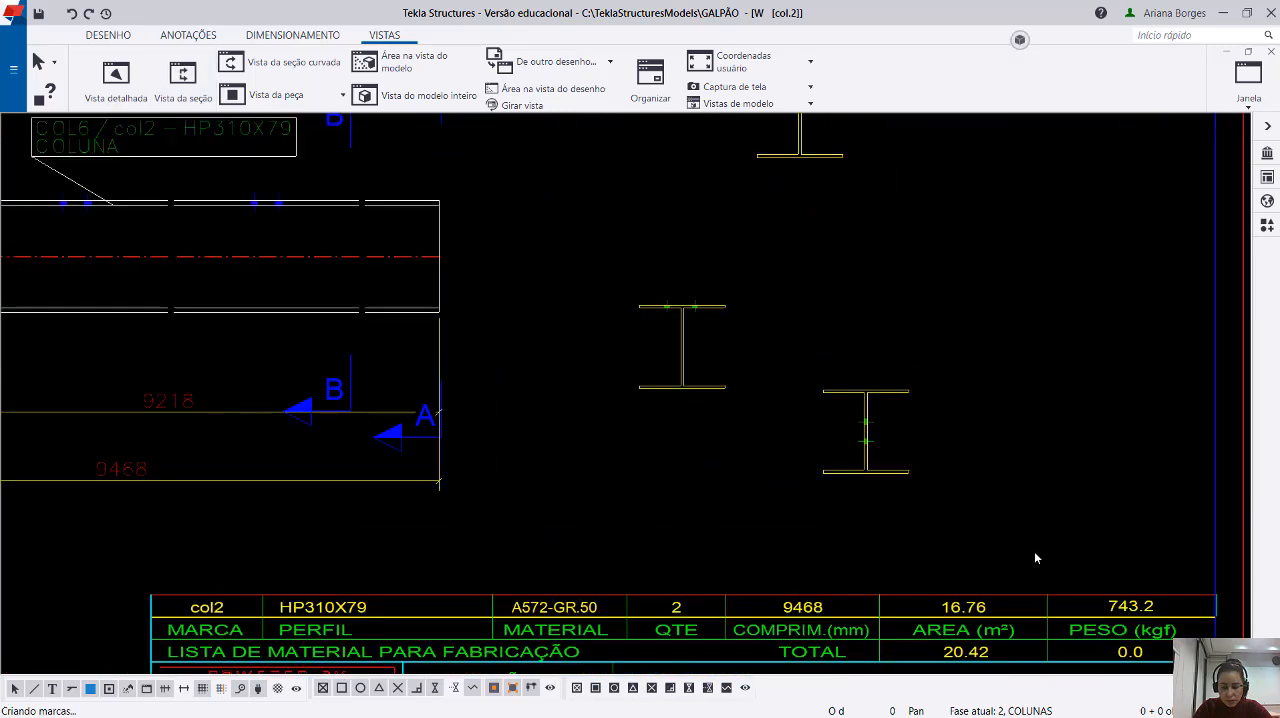
scroll(1035, 553, down, 2)
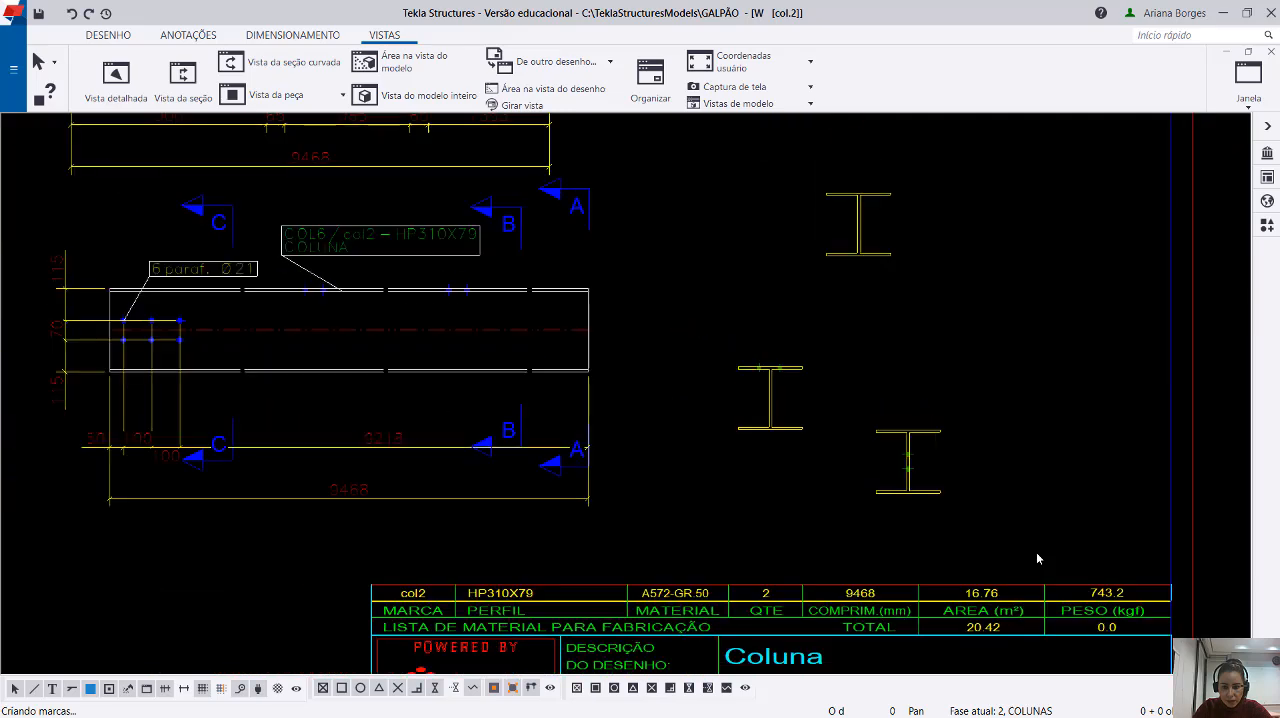
click(920, 517)
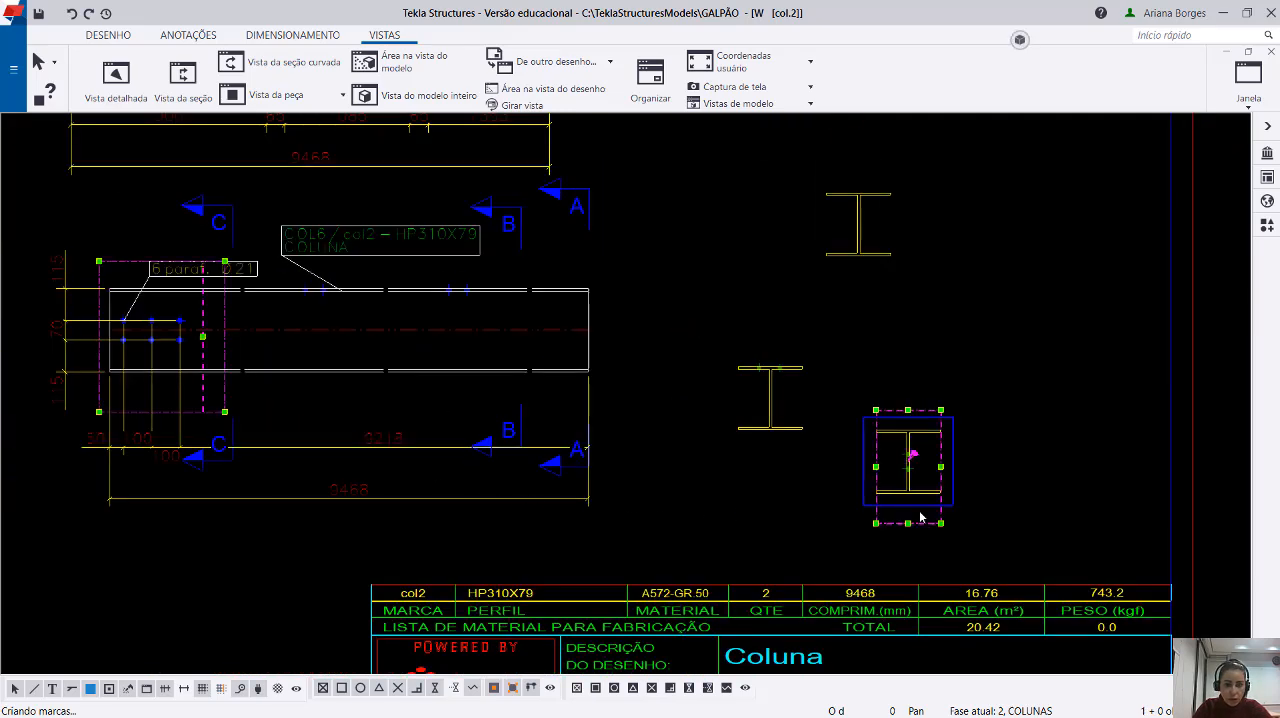
click(1014, 490)
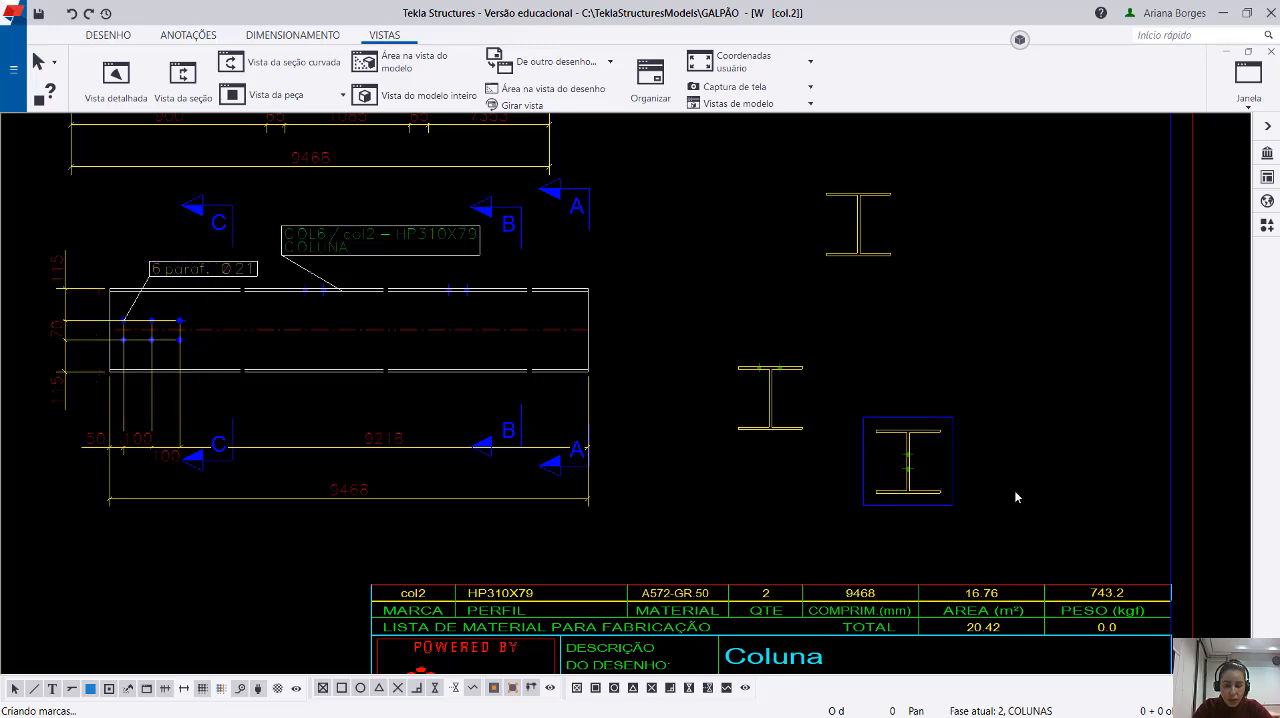
Extend section C's cut area in the lower column view rightward past the first flange bolt pair and check the section's bolts.
click(944, 511)
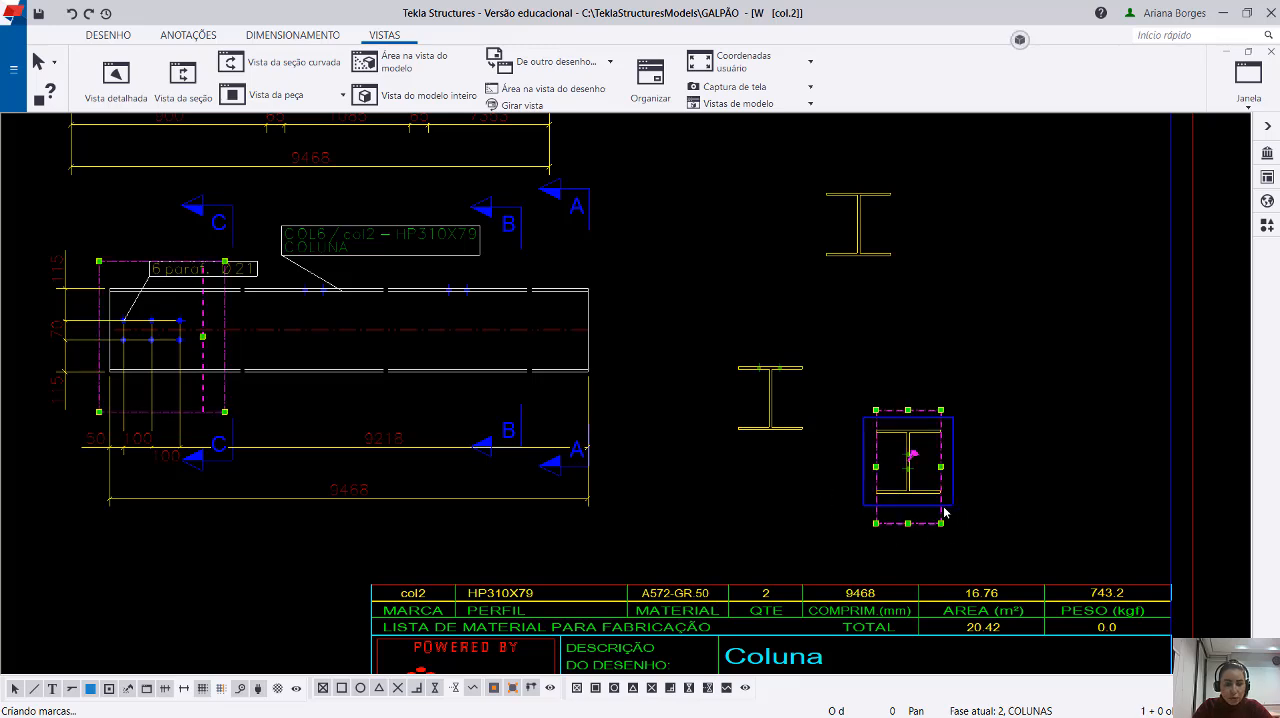
click(1015, 491)
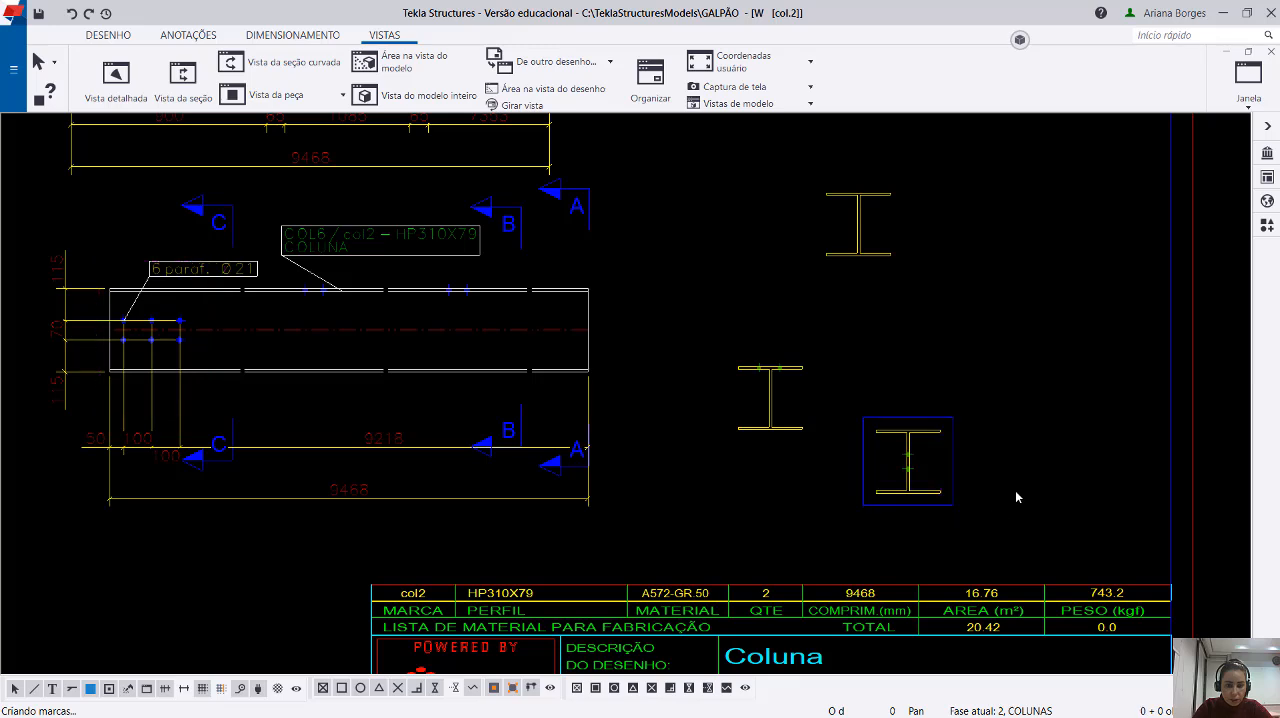
click(926, 512)
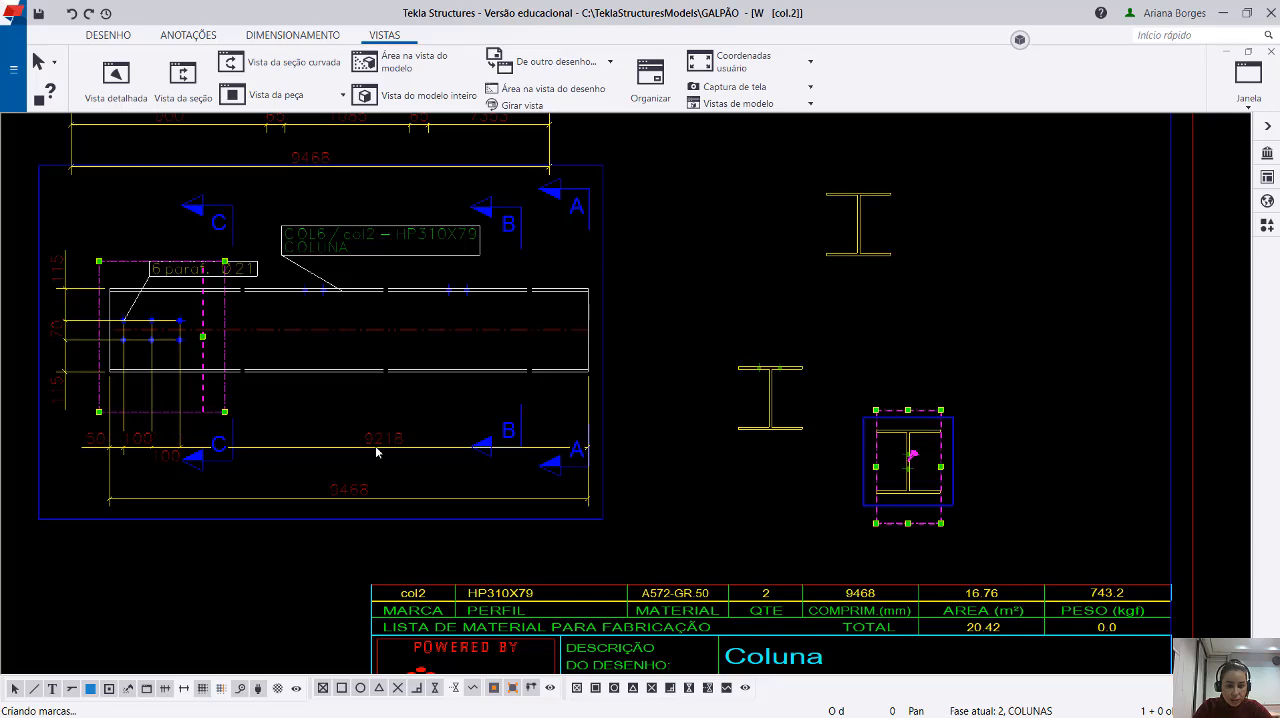
scroll(260, 392, up, 2)
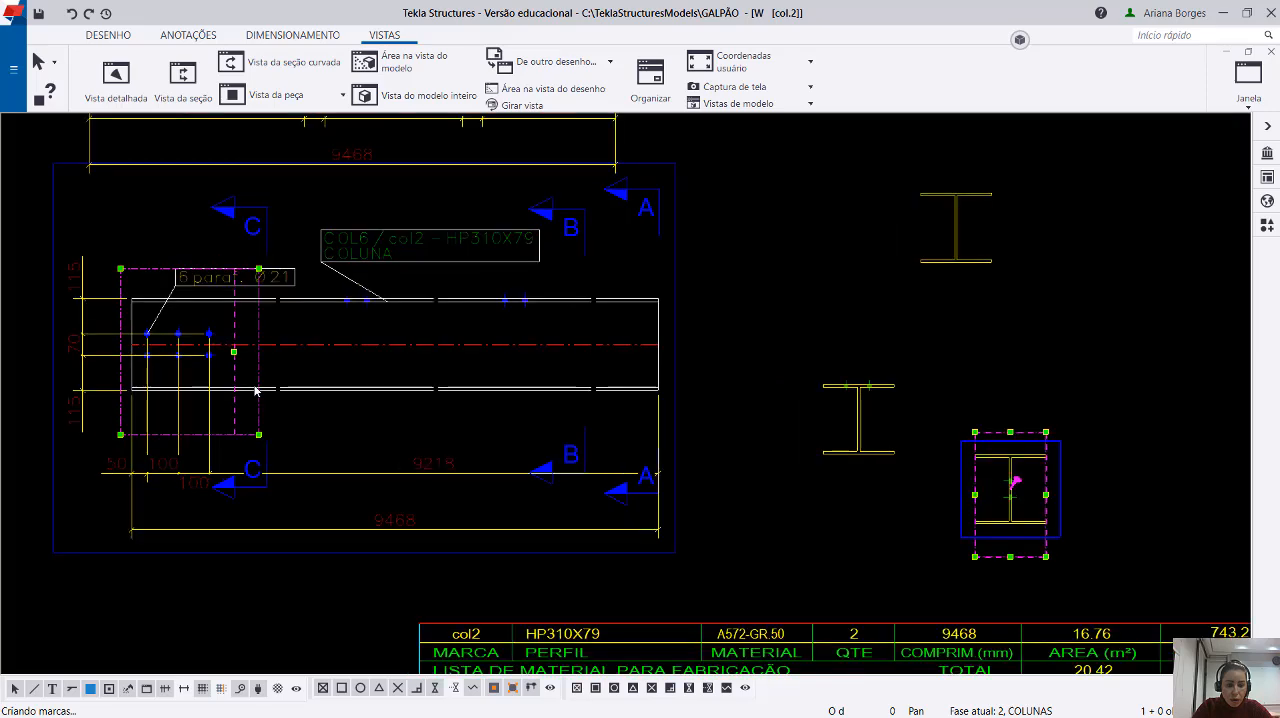
scroll(255, 392, up, 2)
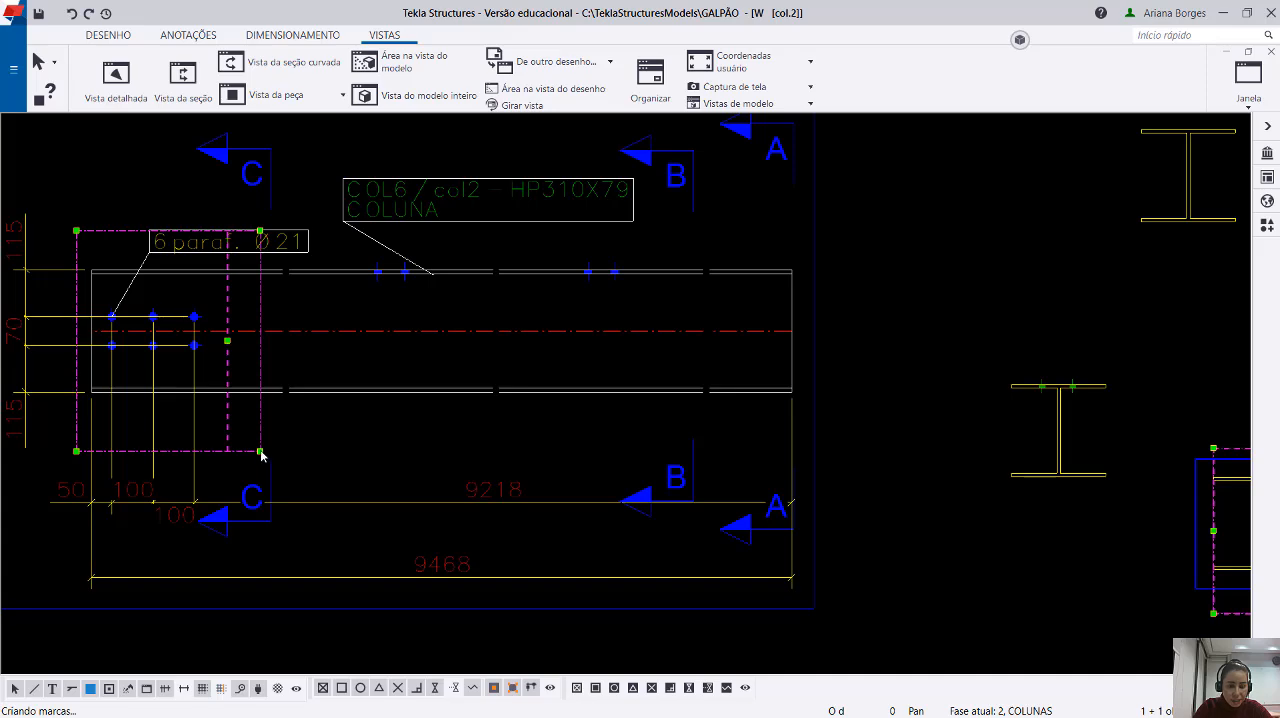
drag(260, 453, 430, 457)
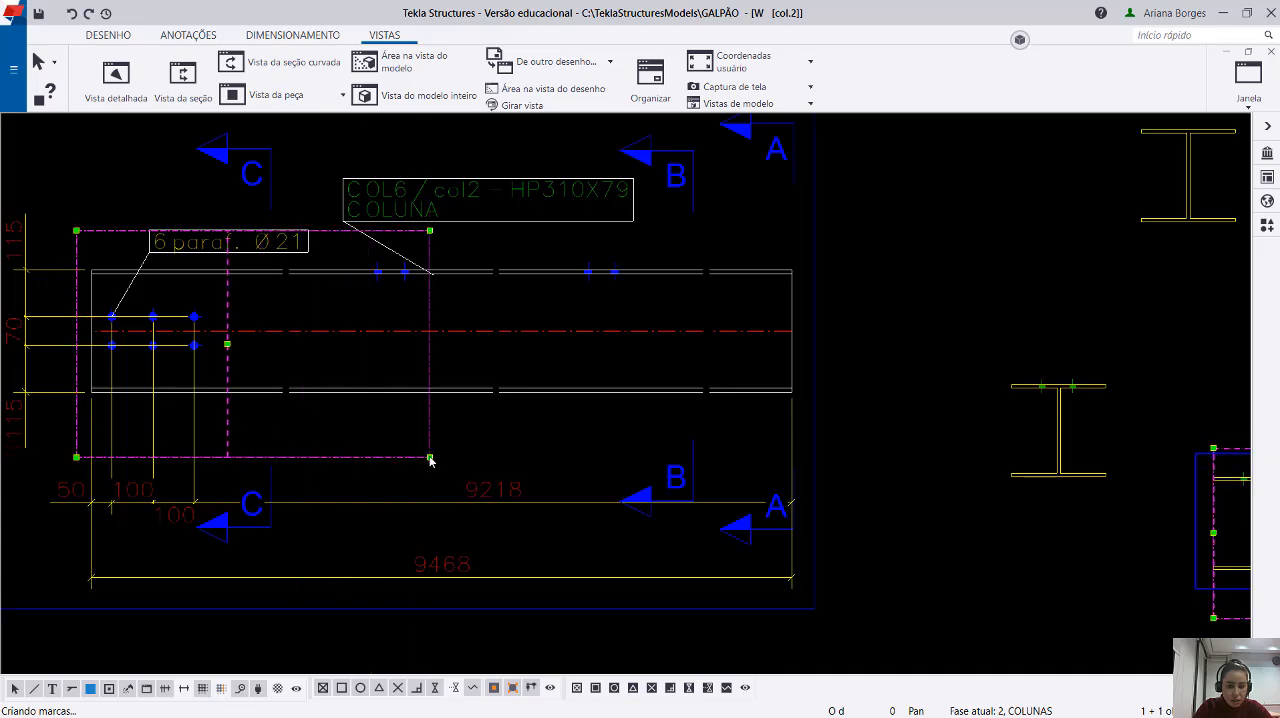
scroll(430, 458, down, 2)
middle_drag(987, 496, 802, 435)
scroll(853, 421, up, 5)
scroll(971, 394, up, 2)
click(971, 394)
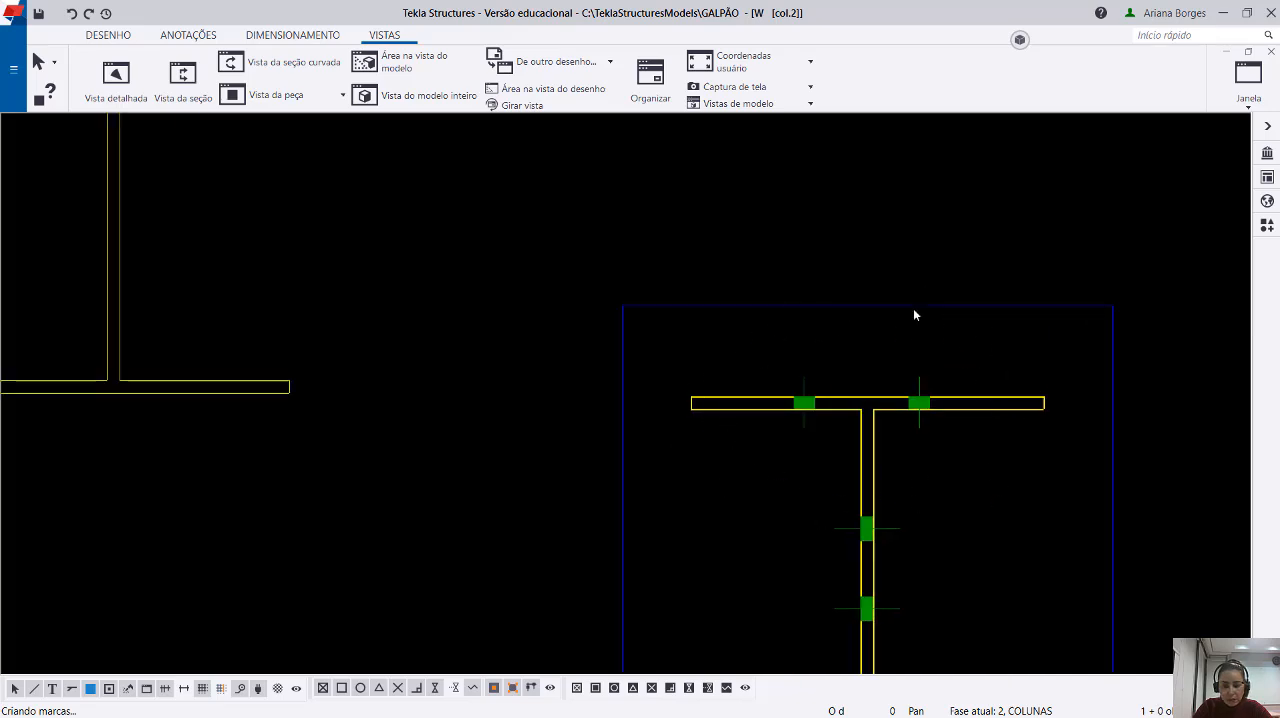
Extend section C's cut area farther along the column so it also takes in the second flange bolt pair.
scroll(915, 390, down, 5)
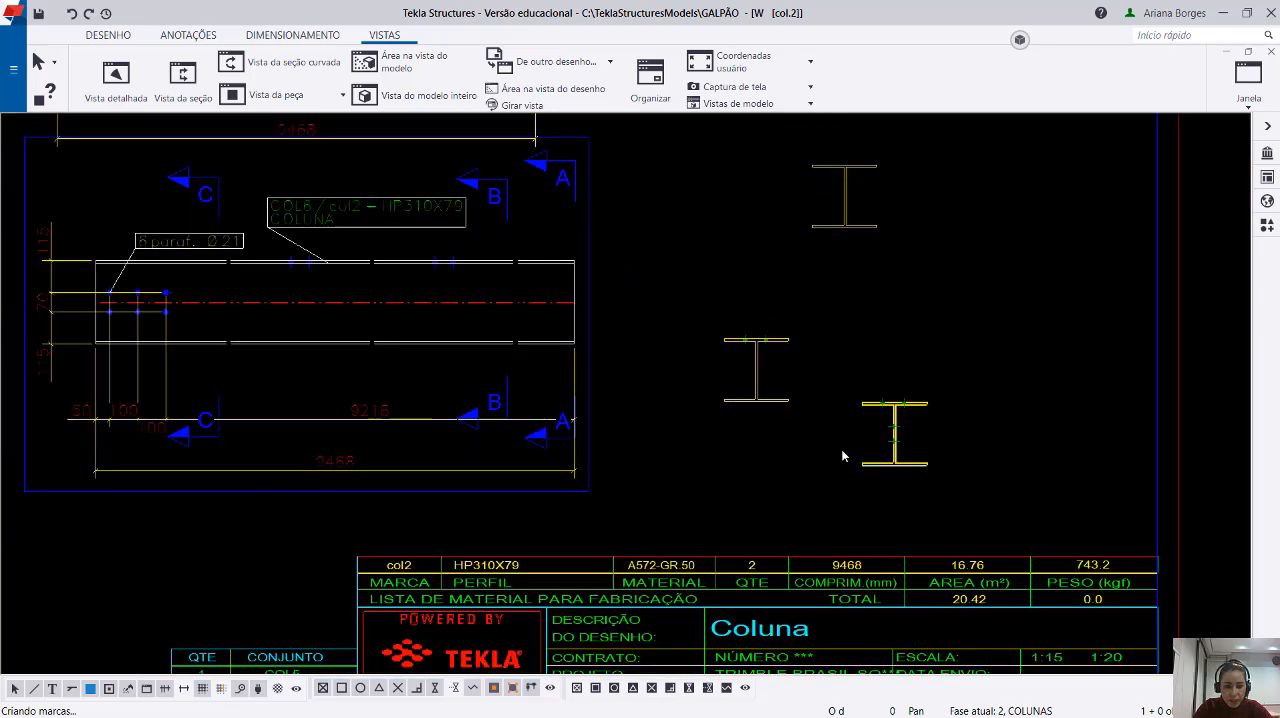
click(884, 477)
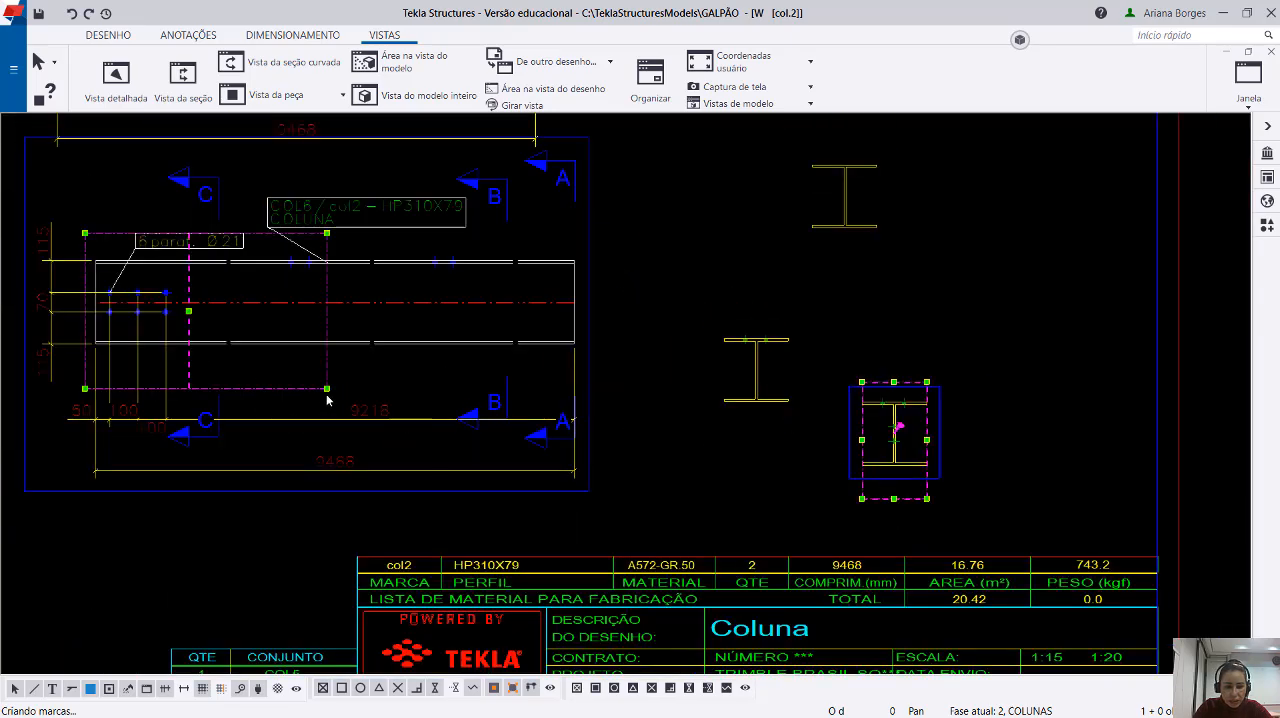
drag(327, 388, 477, 390)
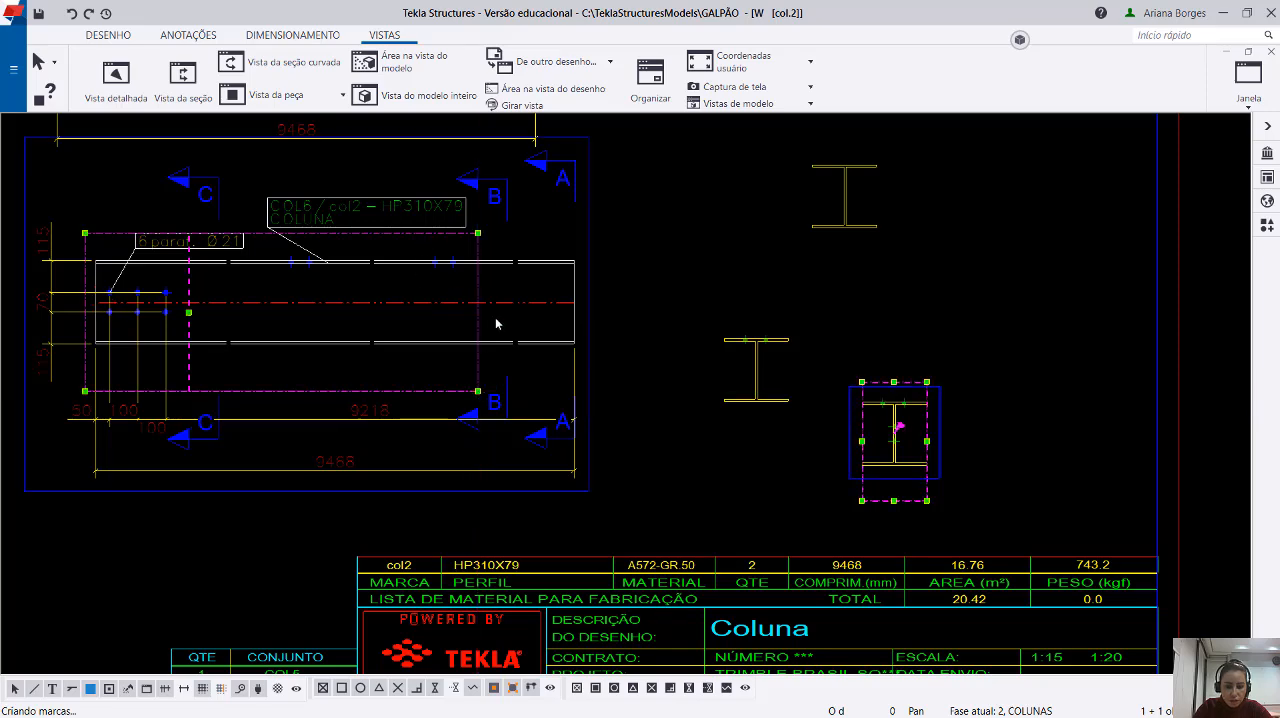
scroll(851, 421, up, 10)
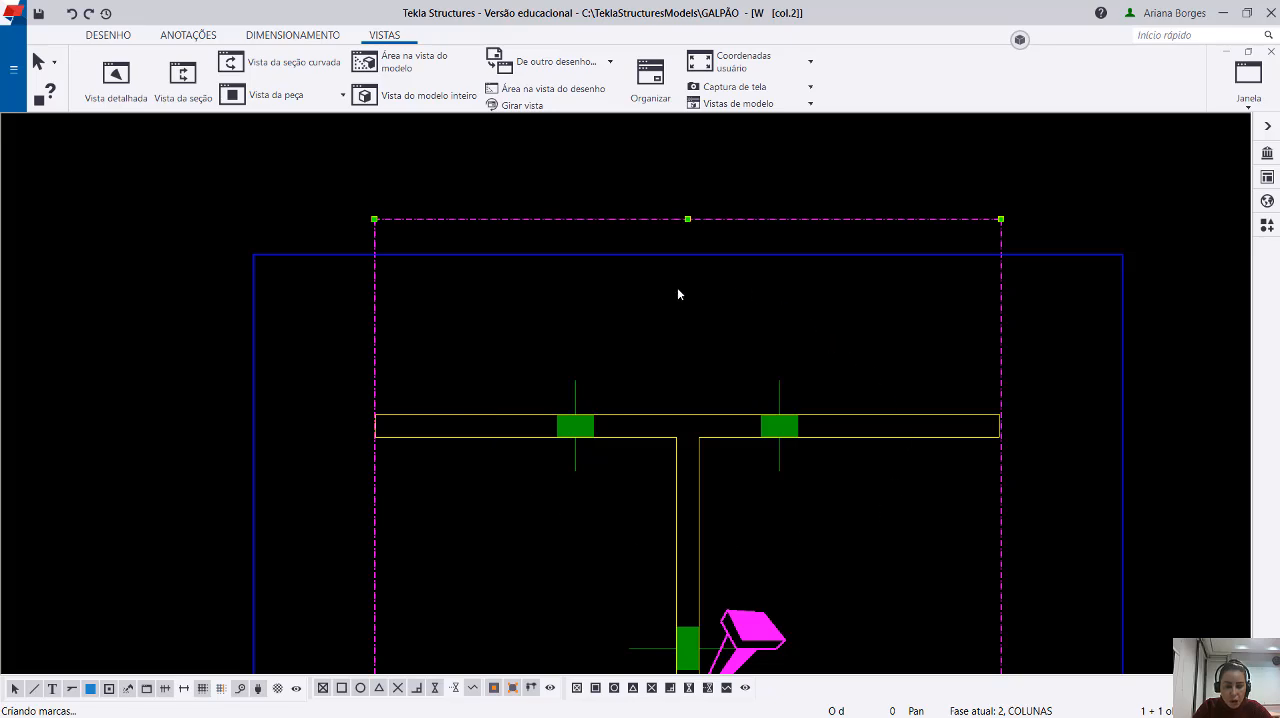
scroll(970, 375, down, 8)
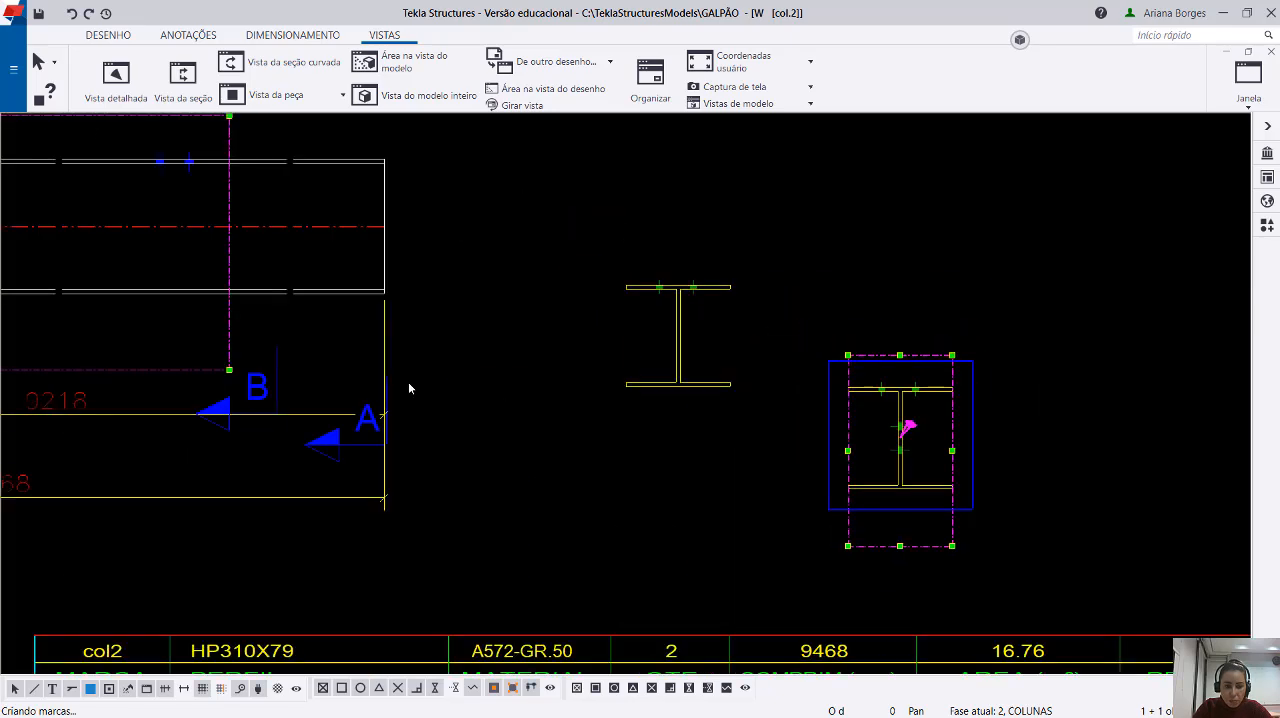
Compare the flange and web bolts in section C with the bolt groups inside its cut area on the column.
middle_drag(265, 368, 846, 437)
scroll(559, 252, up, 2)
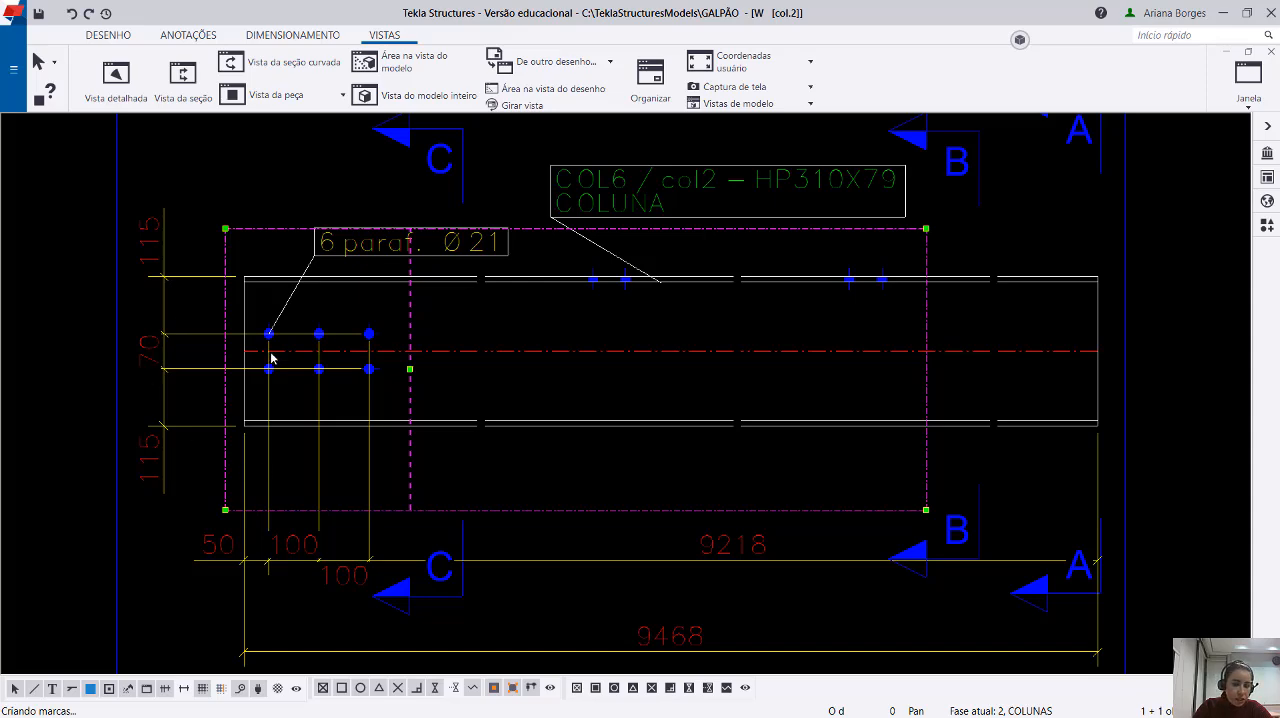
scroll(270, 358, down, 4)
middle_drag(1177, 467, 740, 402)
scroll(738, 400, up, 18)
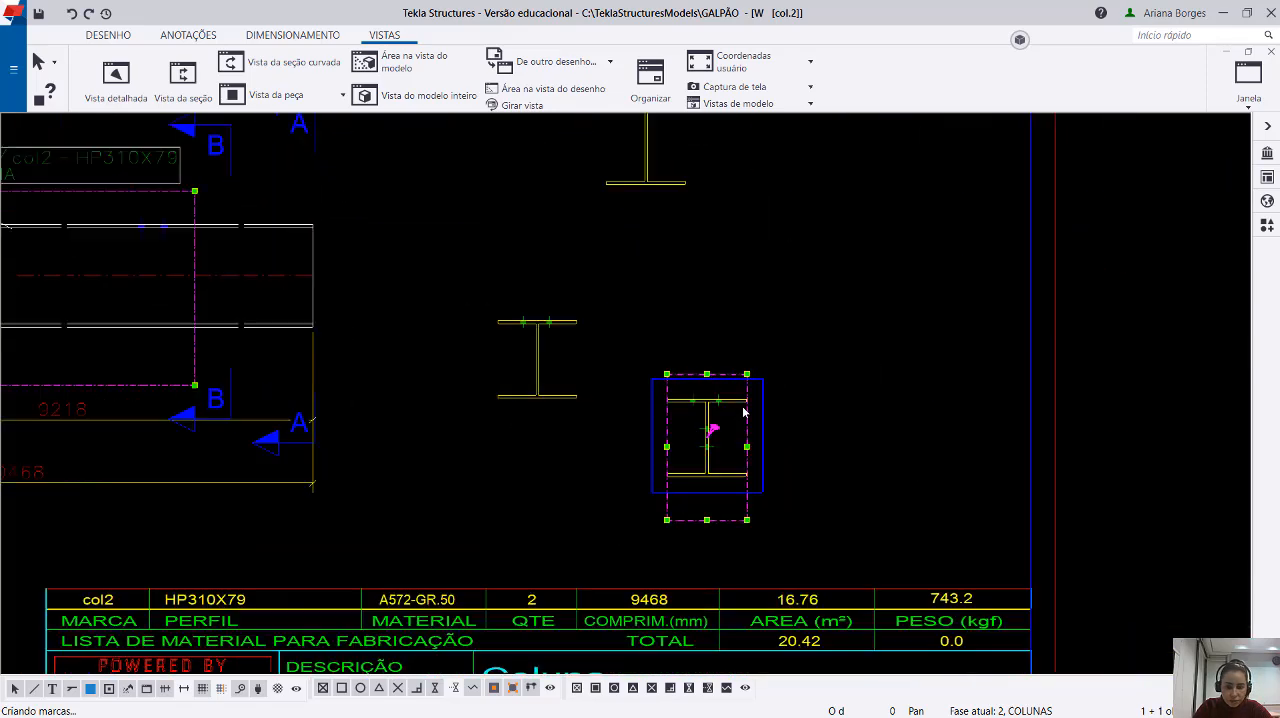
drag(717, 342, 655, 389)
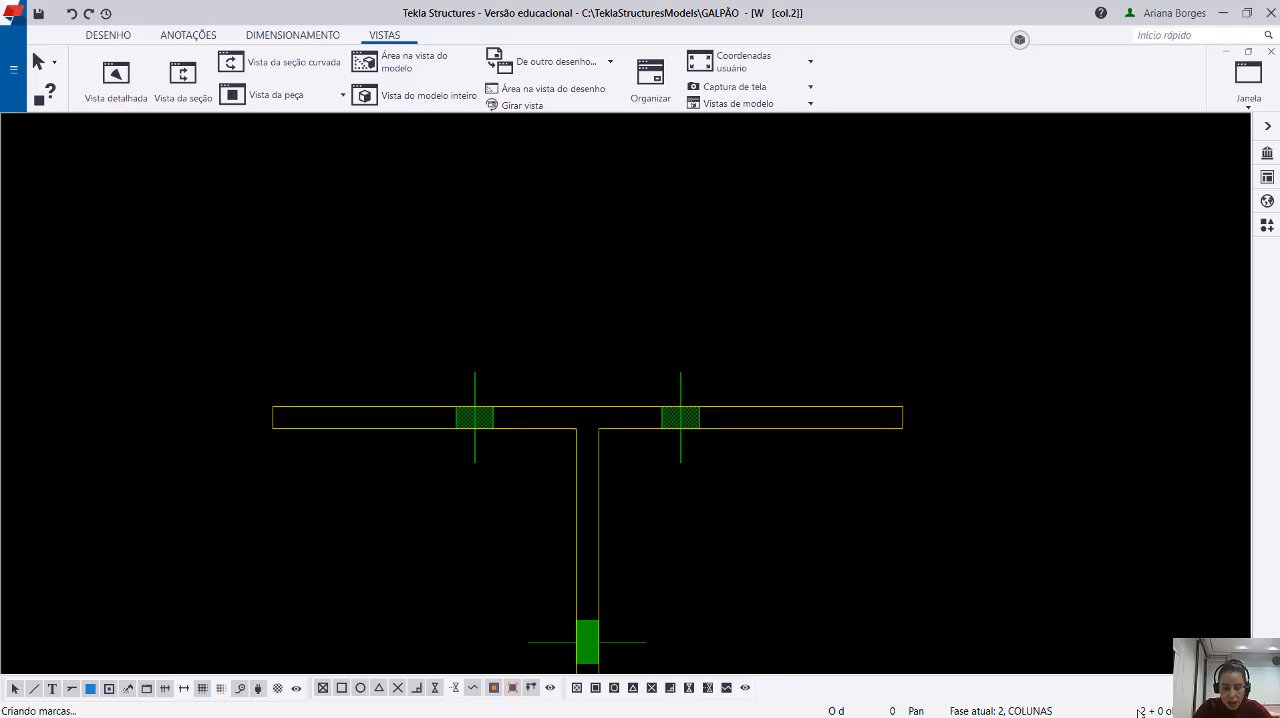
middle_drag(748, 563, 717, 337)
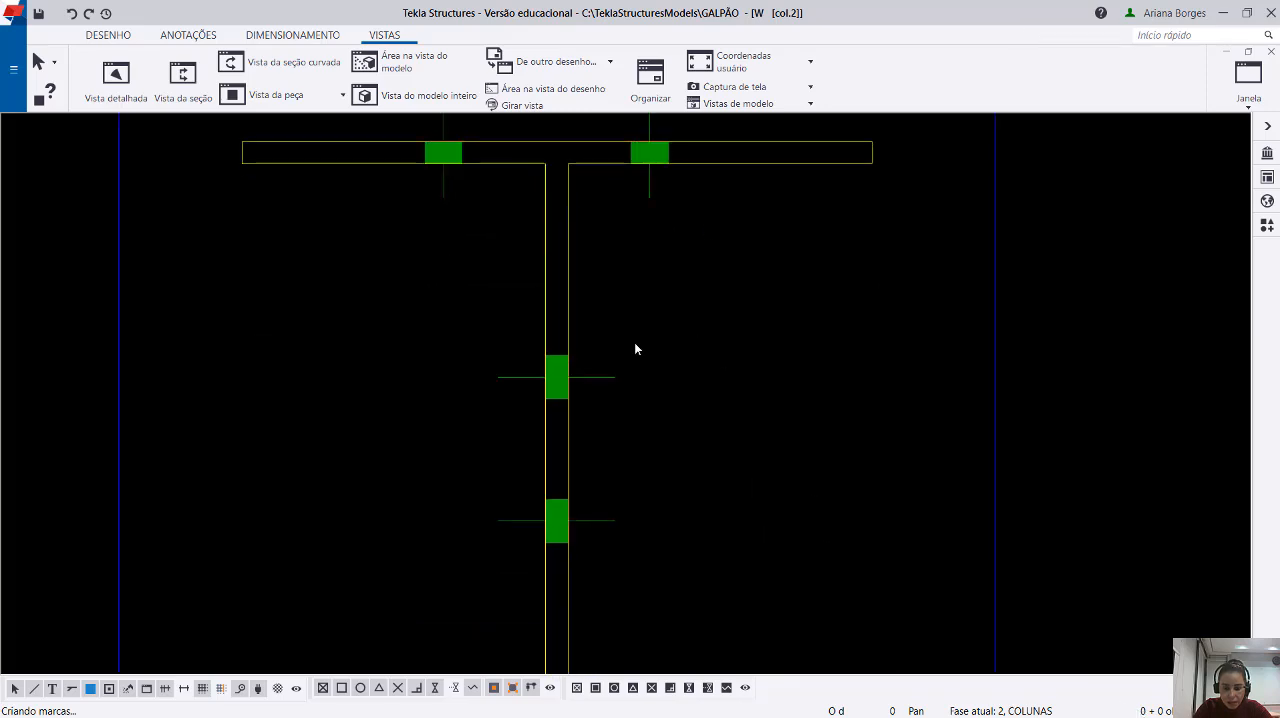
drag(653, 323, 593, 406)
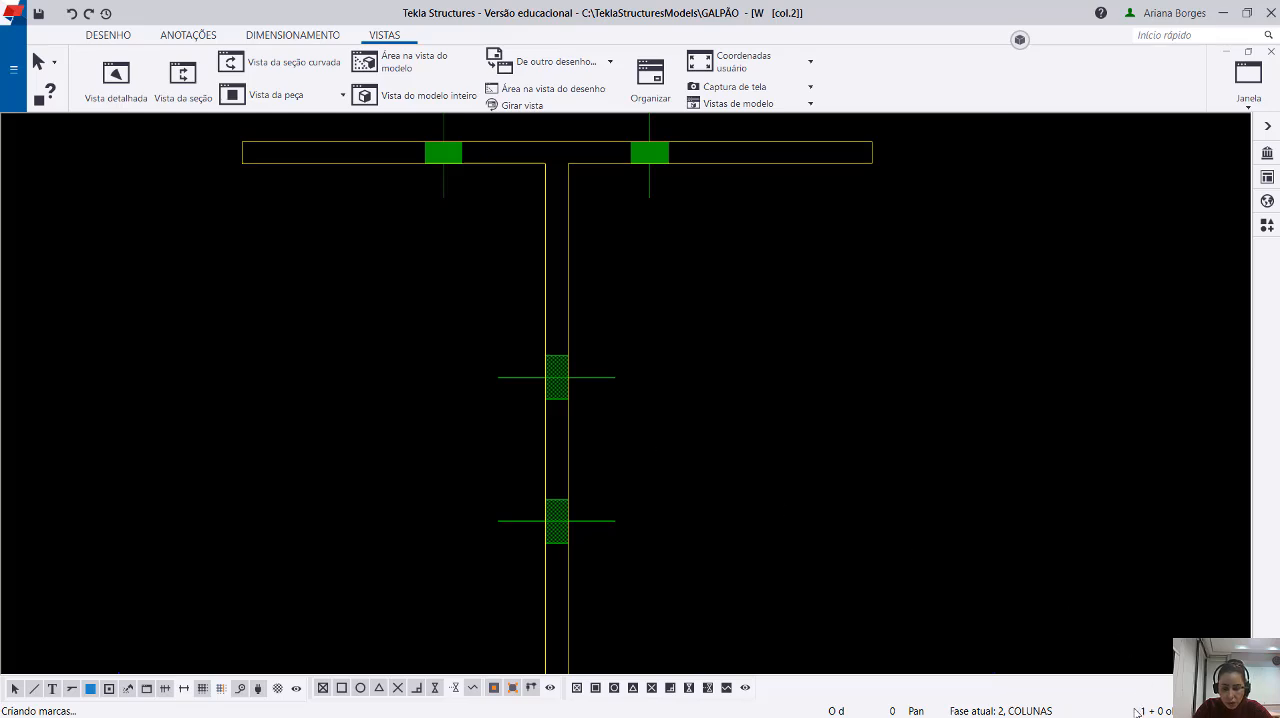
middle_drag(760, 484, 727, 398)
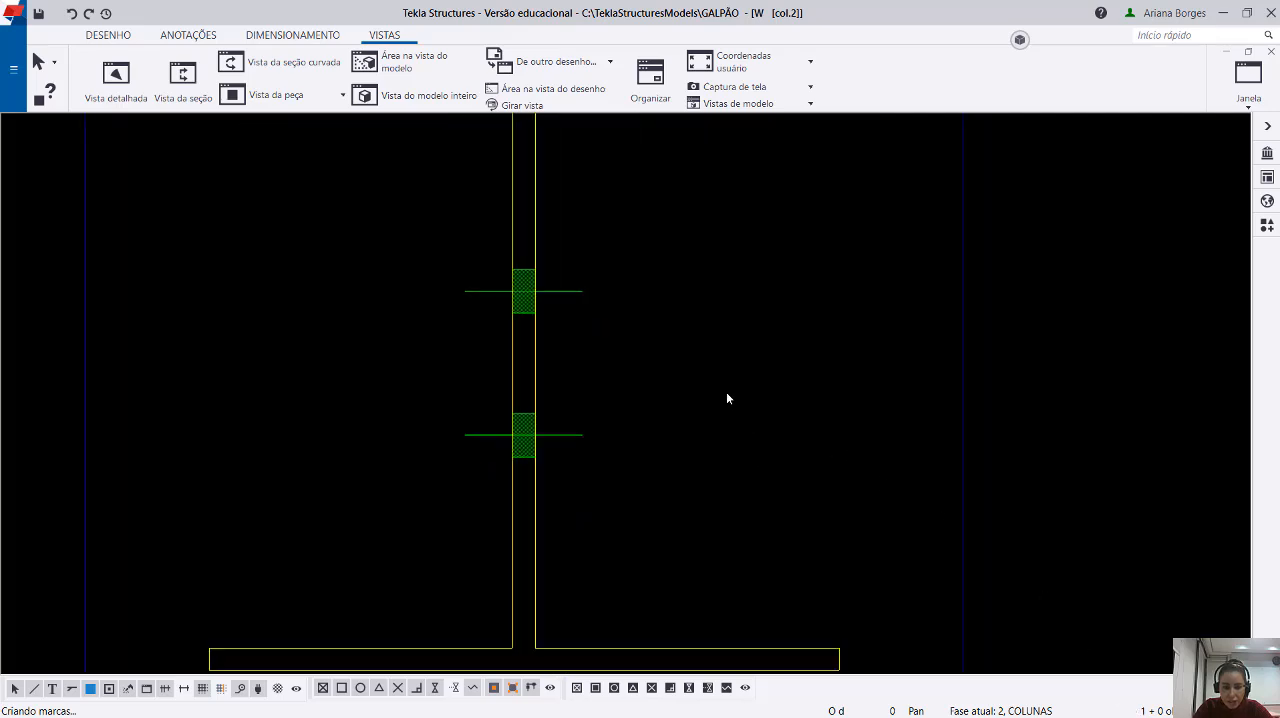
Select section C's web bolts and flange bolts in turn to examine how many bolt groups overlap at each position.
scroll(726, 398, down, 2)
scroll(667, 313, down, 1)
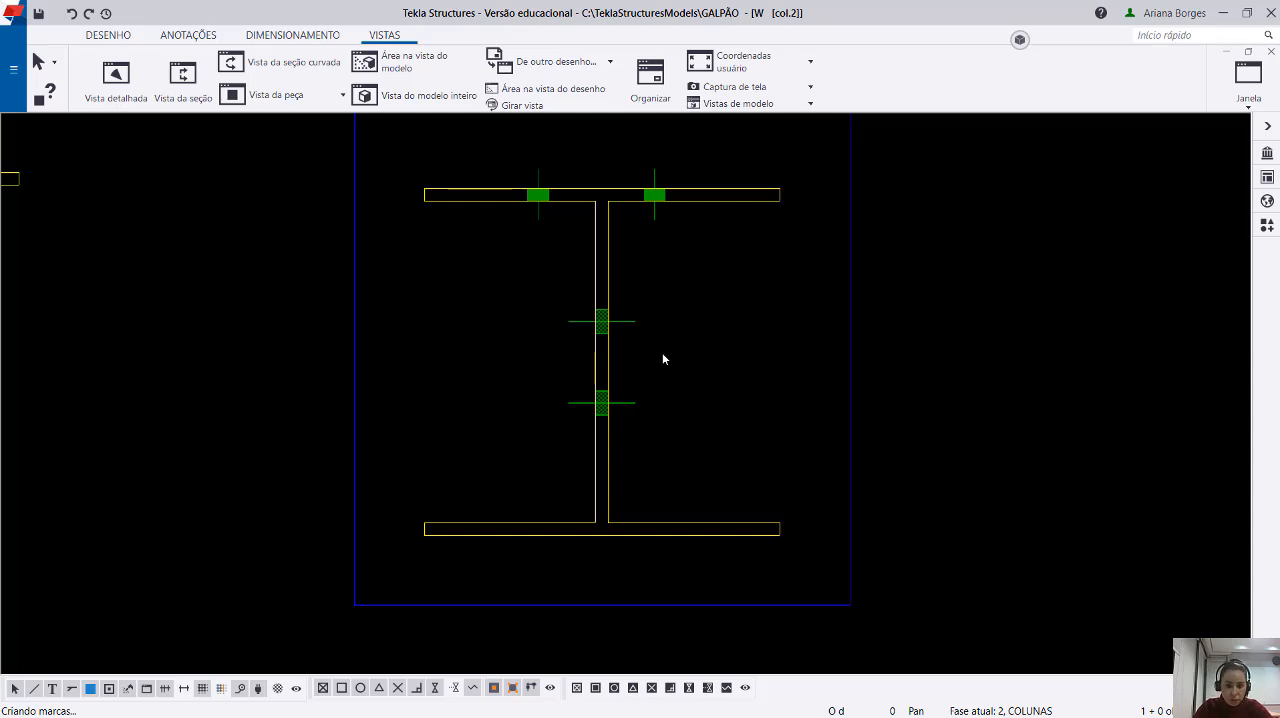
drag(669, 278, 627, 350)
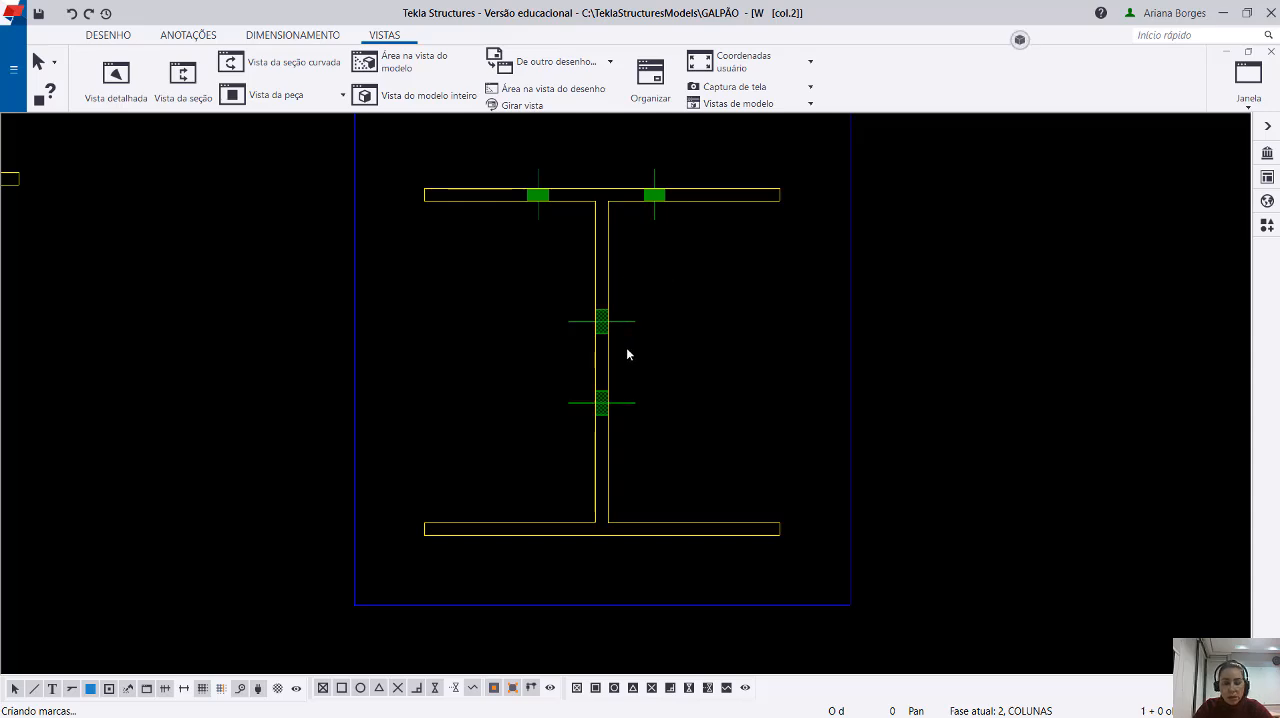
click(664, 252)
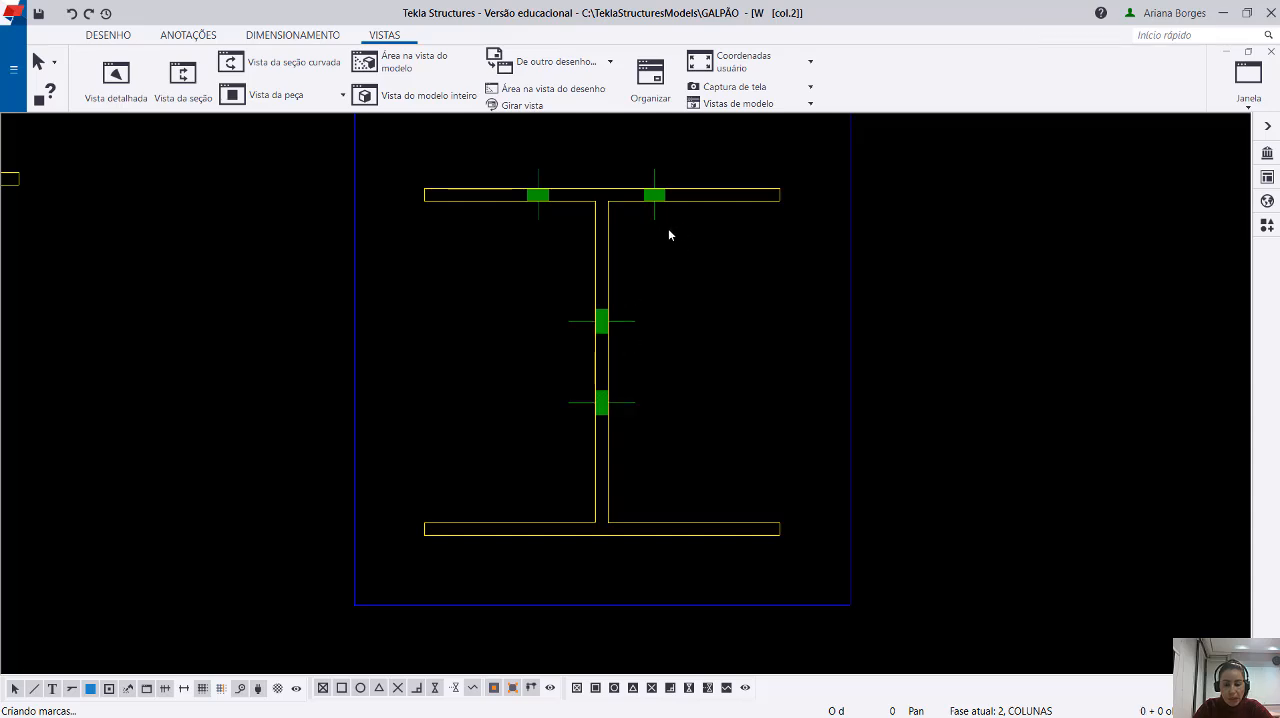
drag(669, 235, 647, 212)
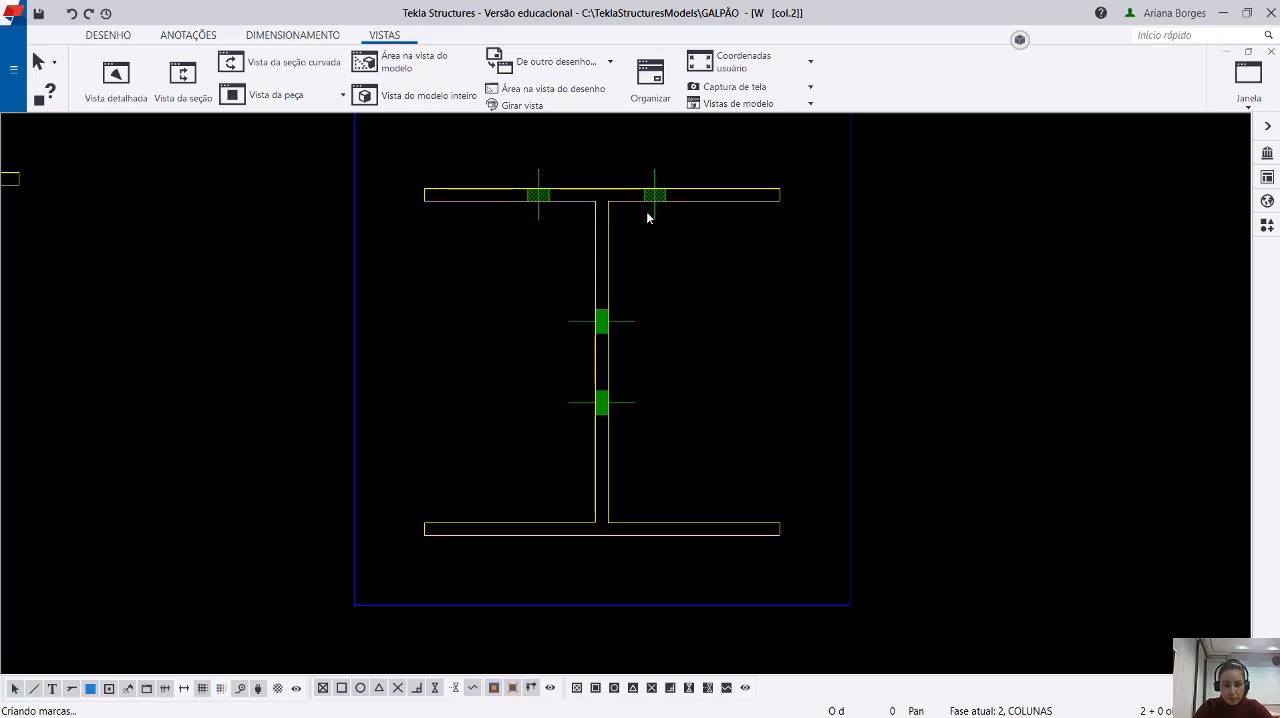
click(662, 235)
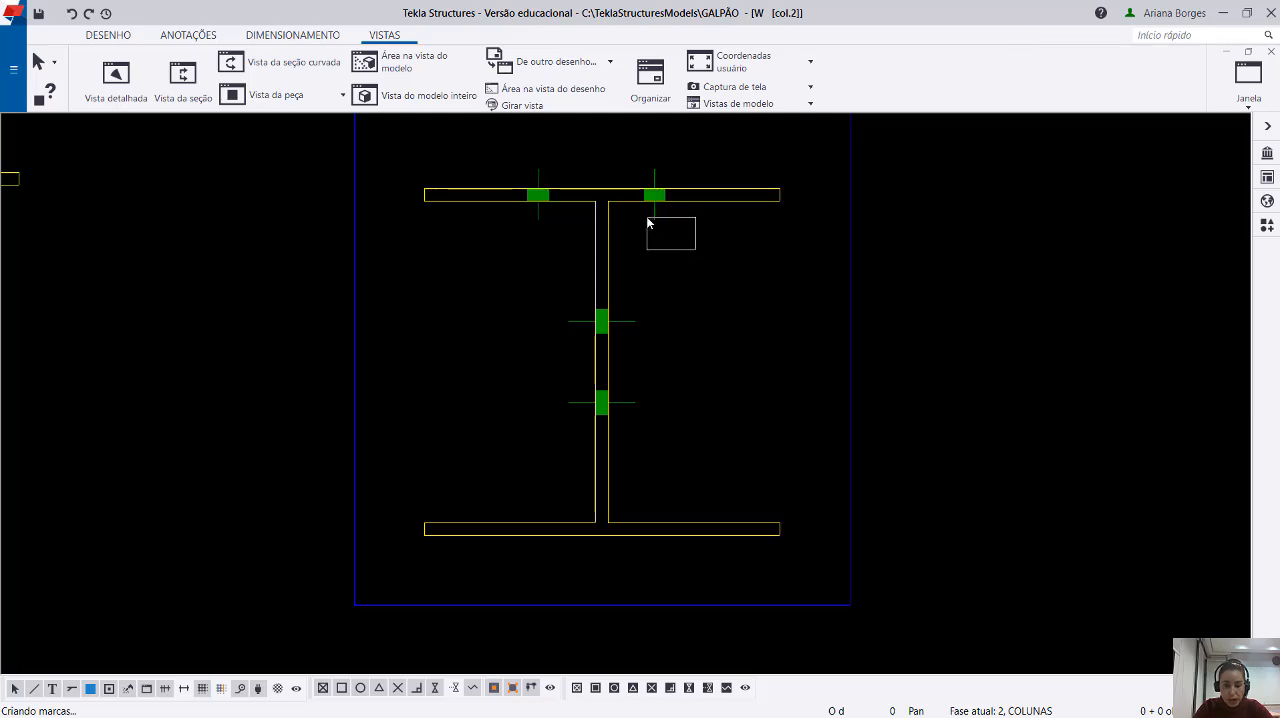
drag(647, 218, 642, 211)
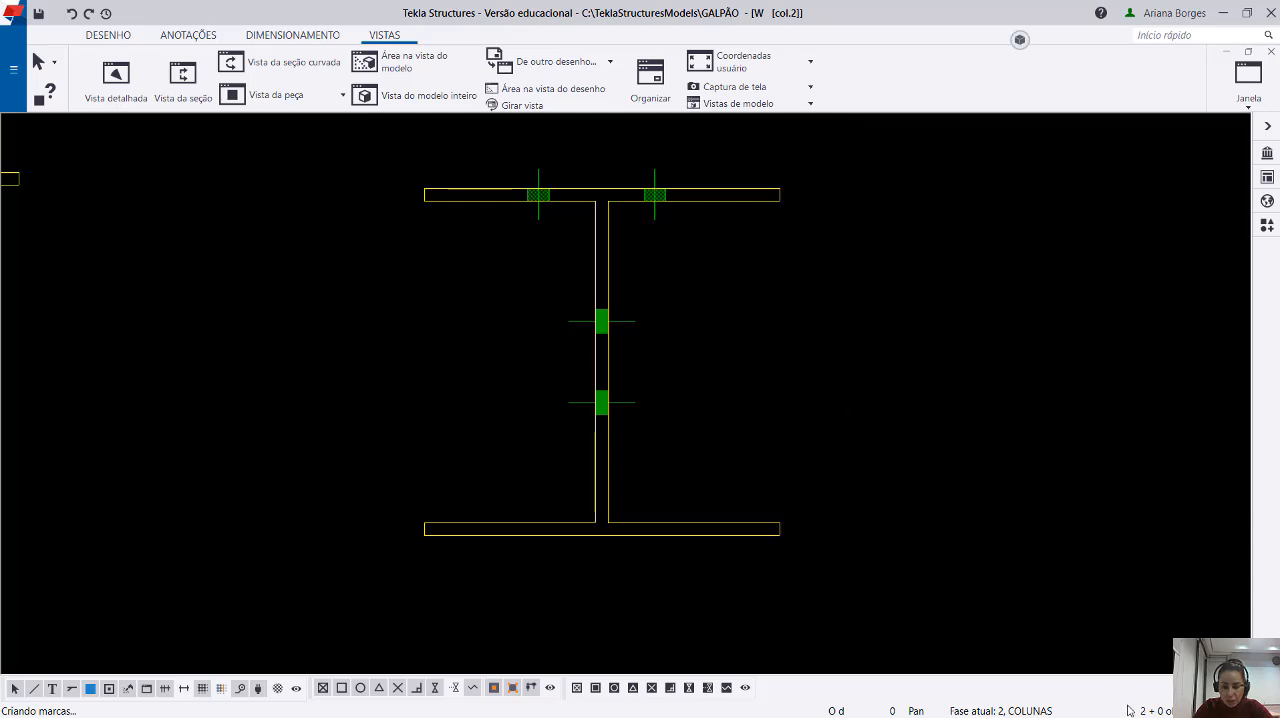
drag(685, 276, 620, 346)
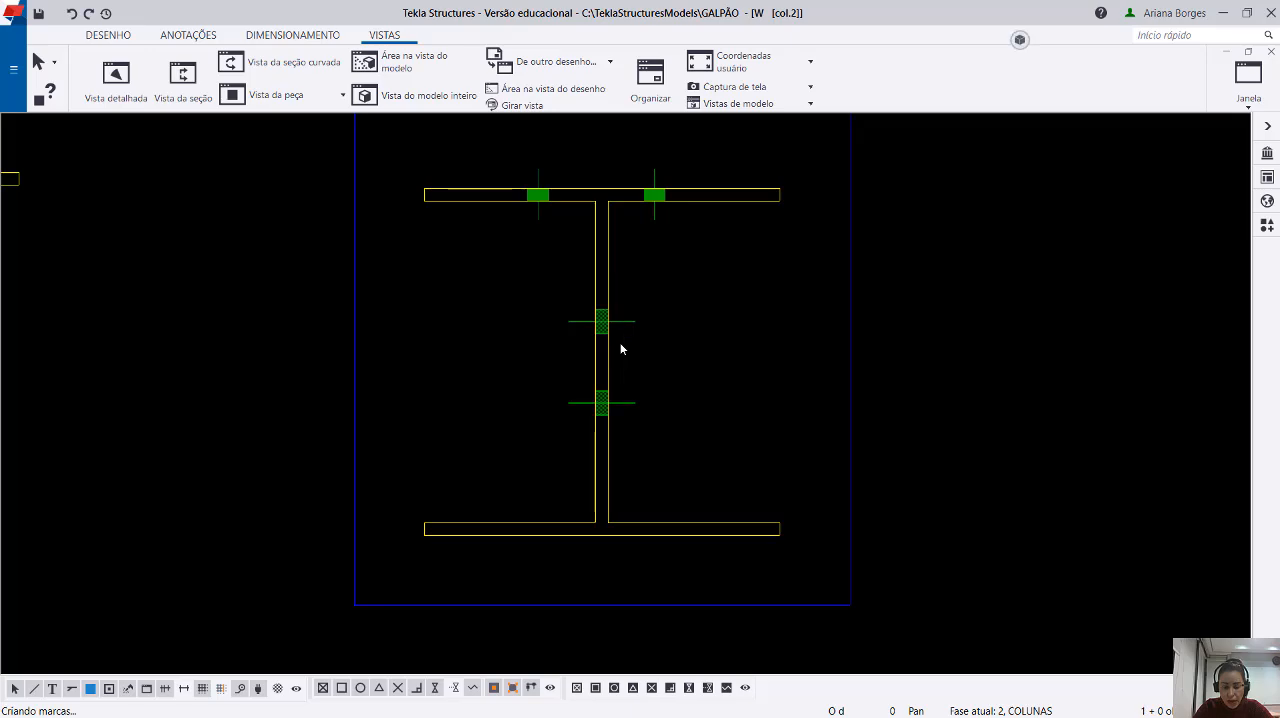
middle_drag(622, 342, 982, 351)
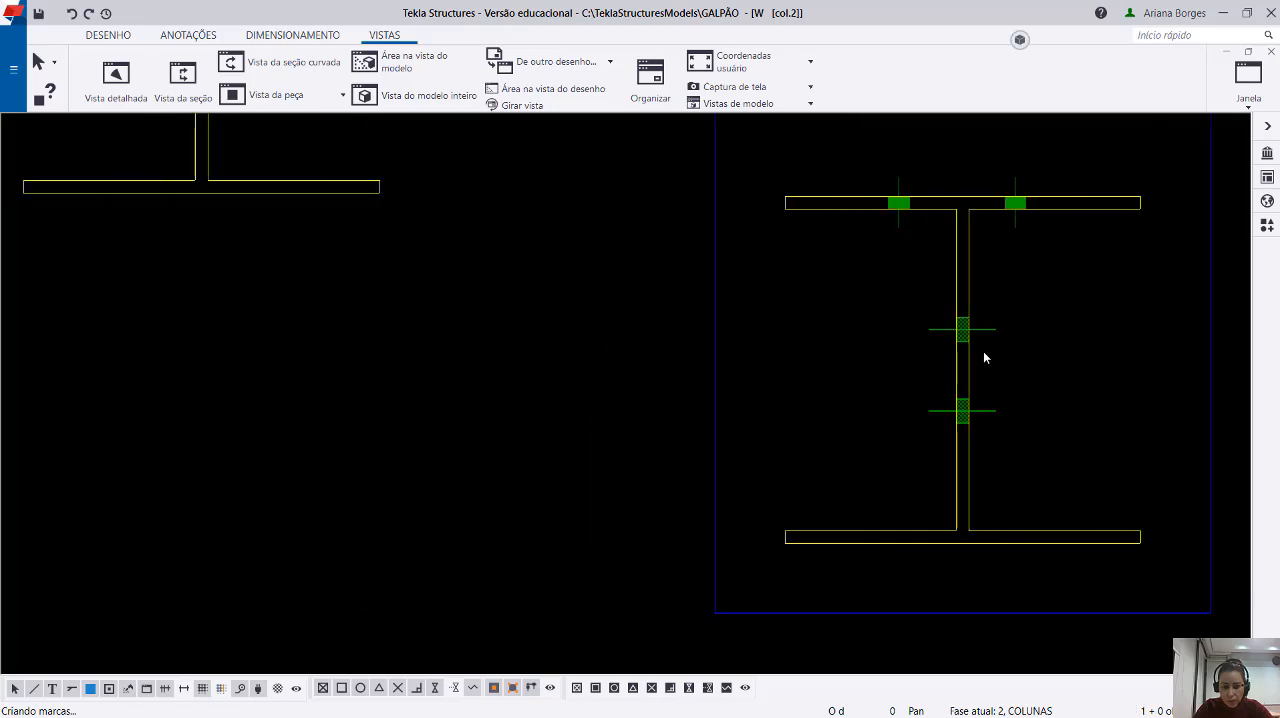
Shrink section C's cut area back to between the two flange bolt pairs and check the flange bolts in the section.
scroll(982, 352, down, 3)
click(972, 426)
middle_drag(577, 340, 858, 420)
scroll(858, 420, down, 4)
drag(707, 390, 566, 388)
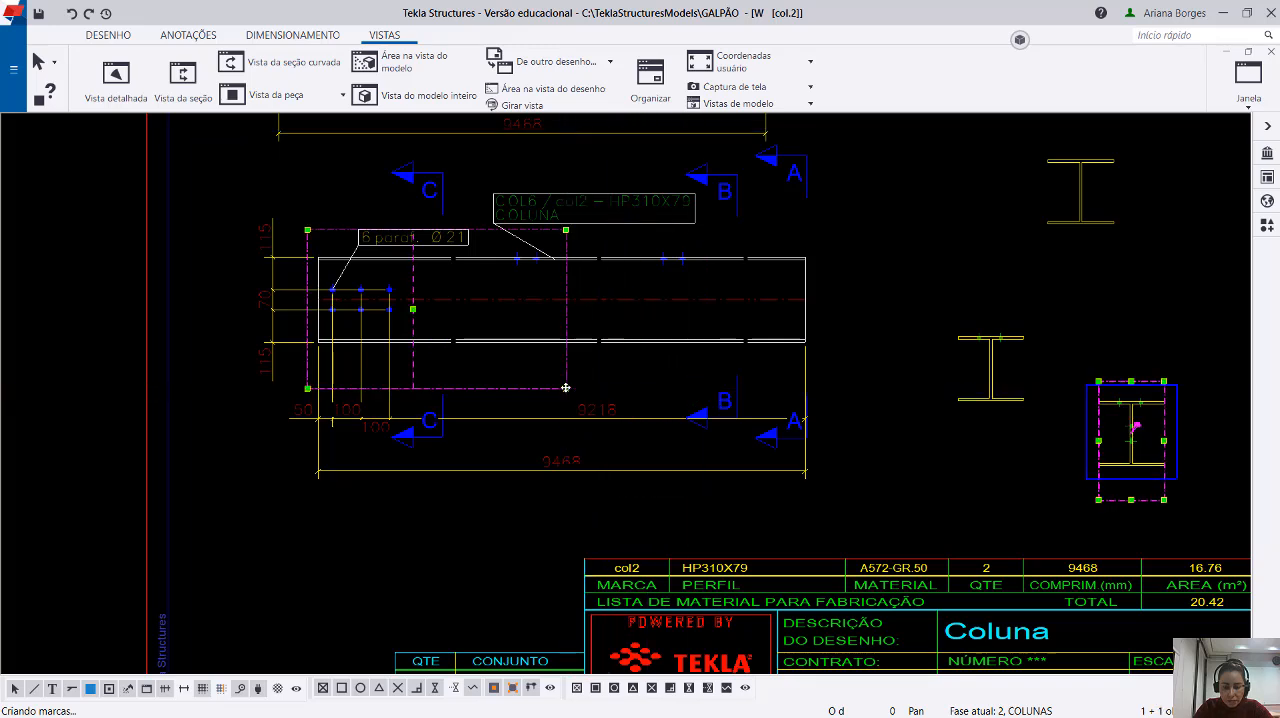
mouse_move(1115, 422)
middle_down()
mouse_move(874, 423)
mouse_move(727, 382)
middle_up()
scroll(886, 404, up, 6)
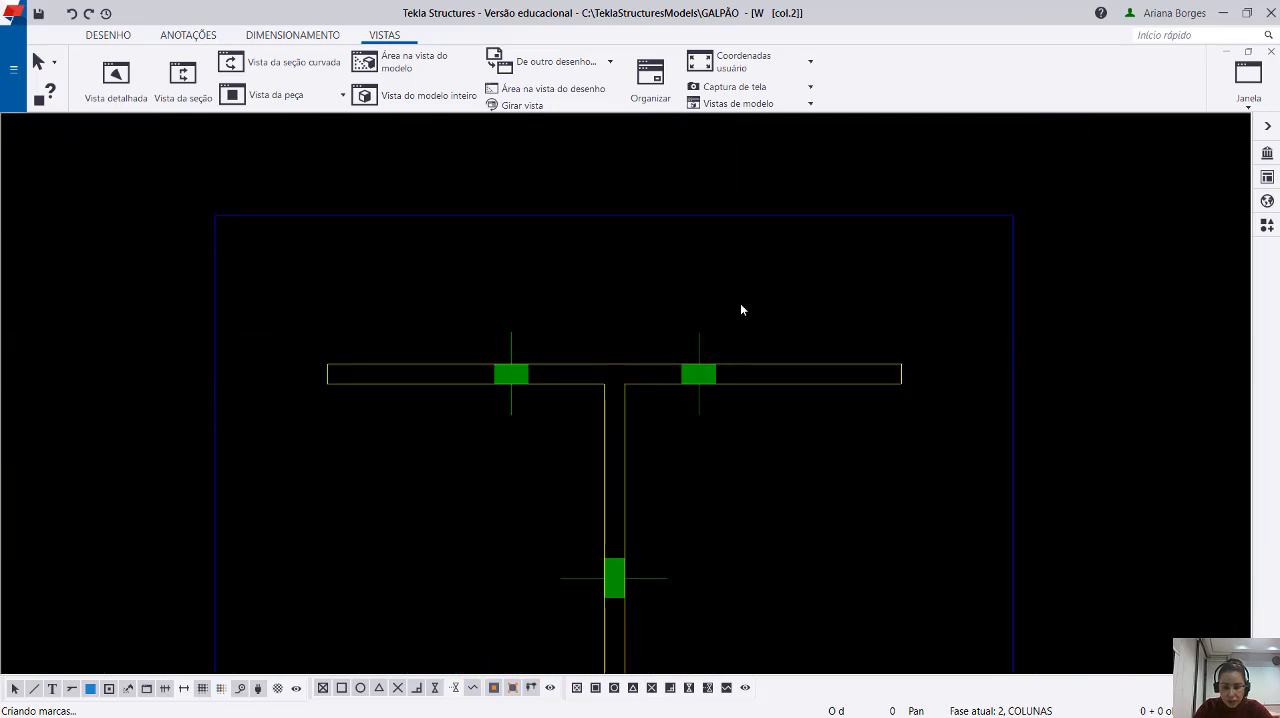
drag(688, 342, 688, 342)
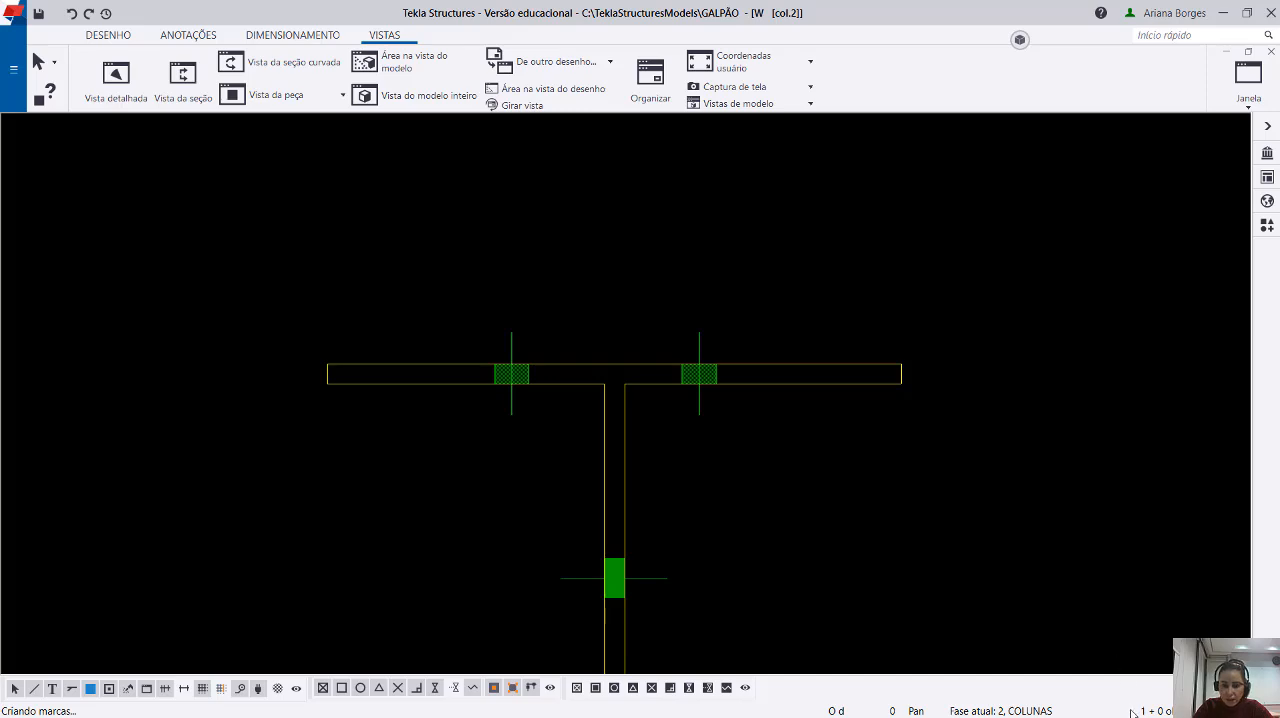
scroll(1000, 450, down, 8)
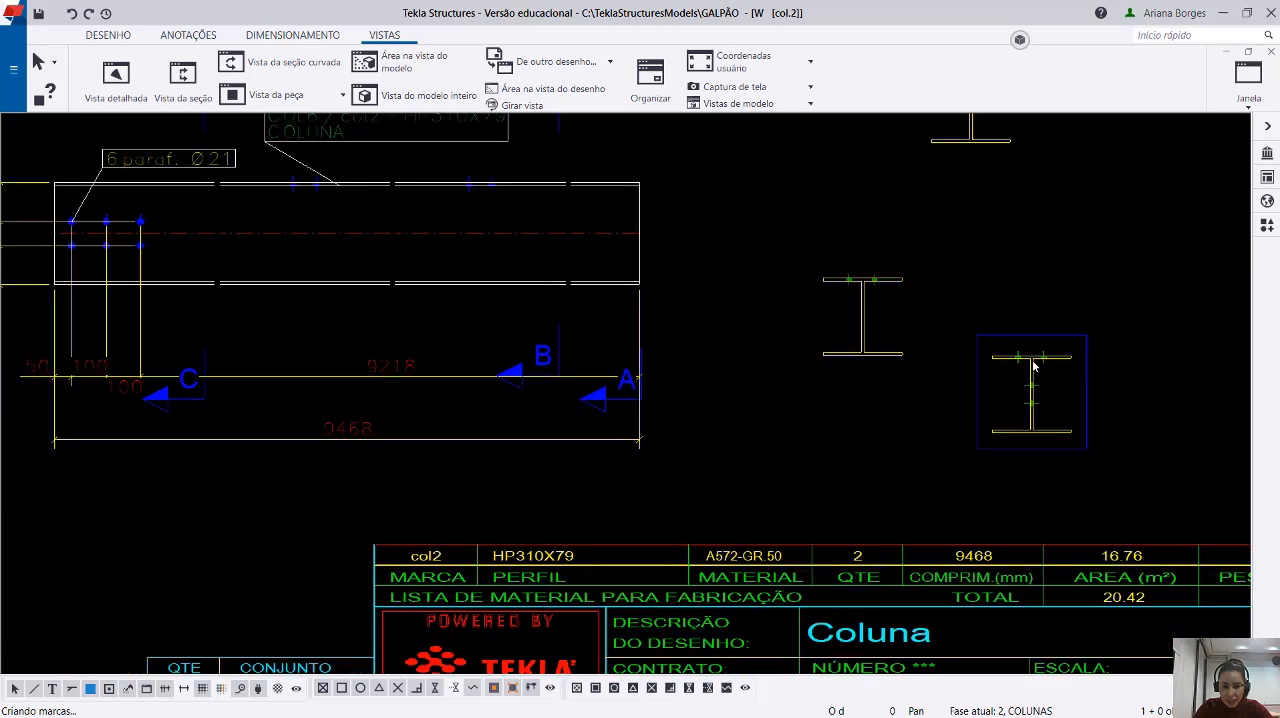
Delete section views C and B, keeping only section view A.
click(1045, 432)
ctrl+click(558, 284)
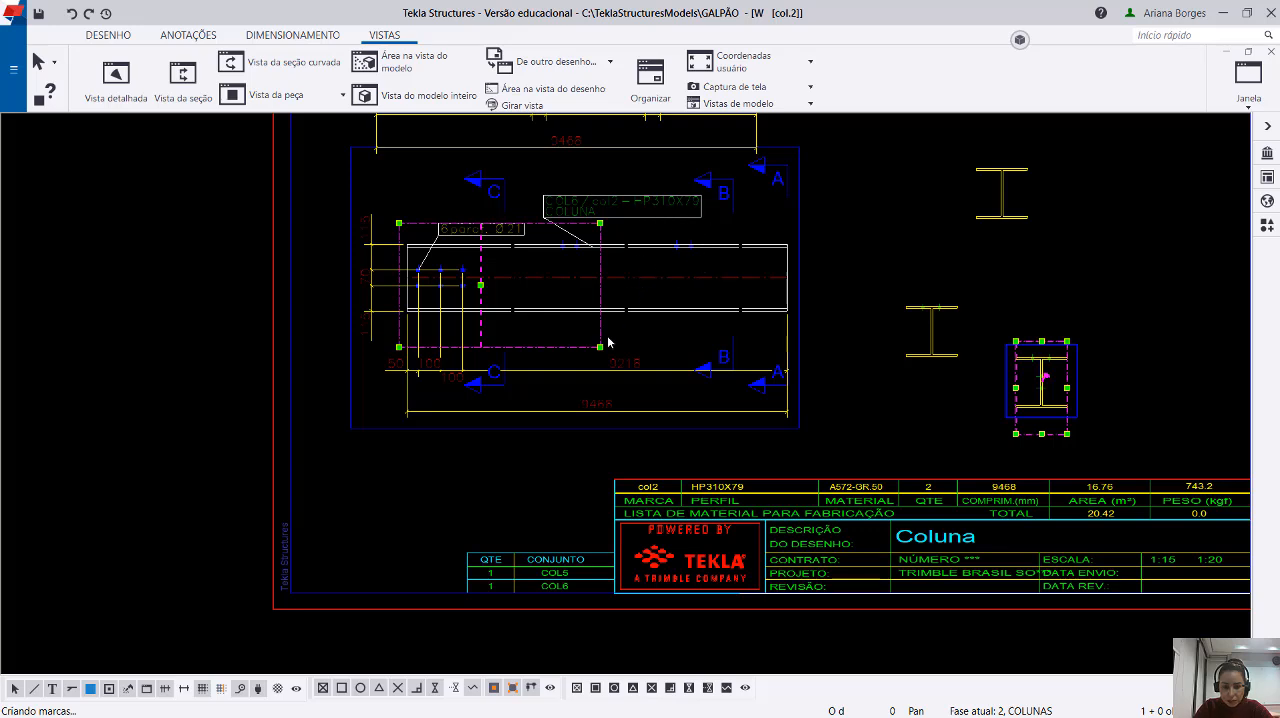
click(923, 403)
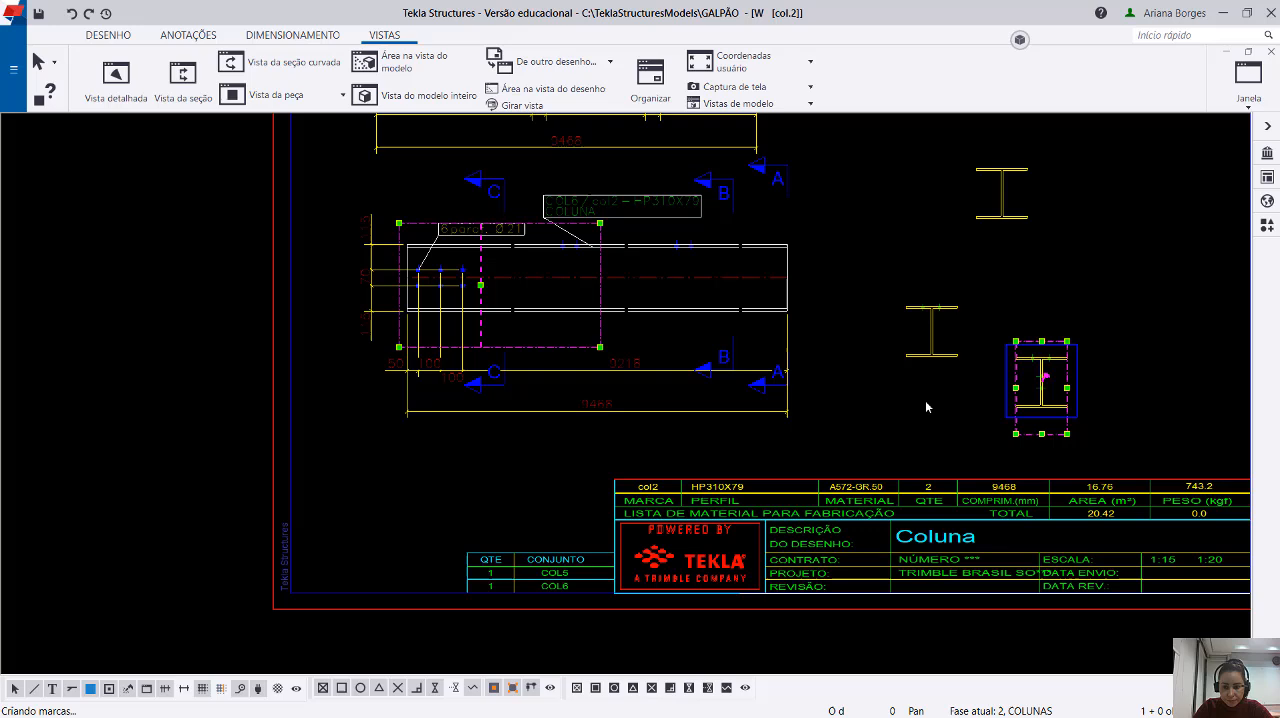
click(1040, 410)
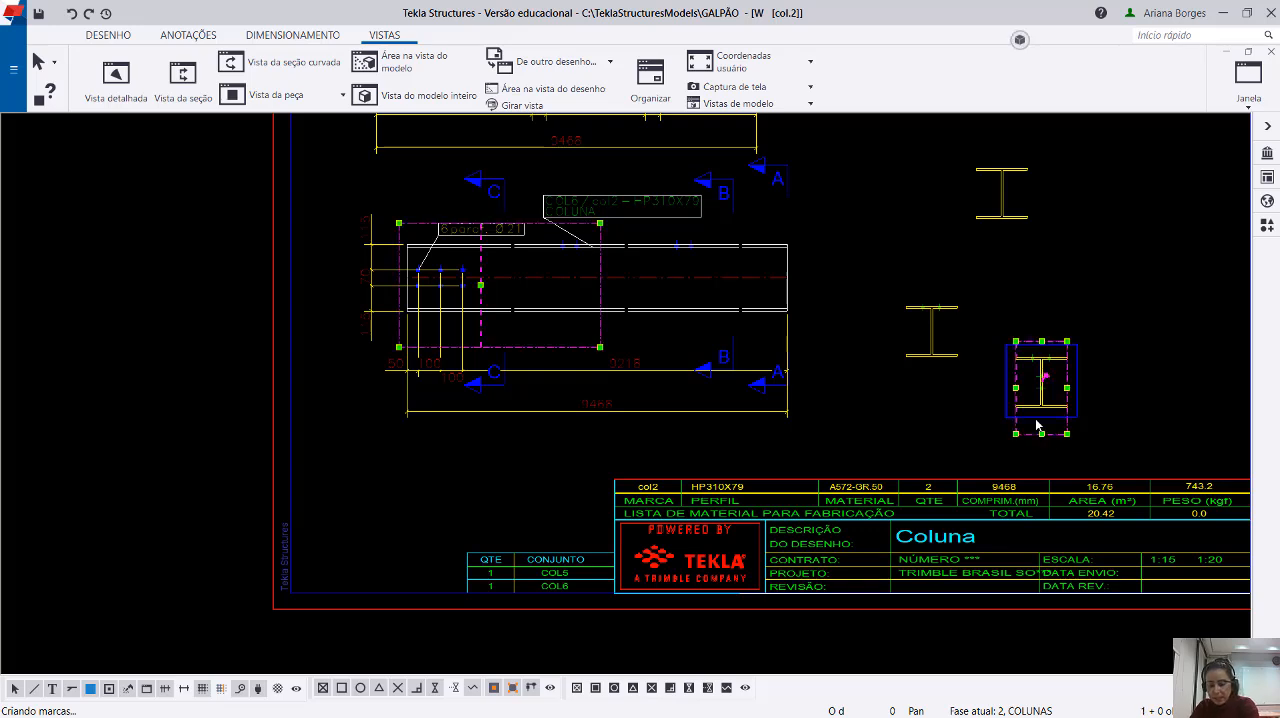
key(Delete)
click(956, 365)
key(Delete)
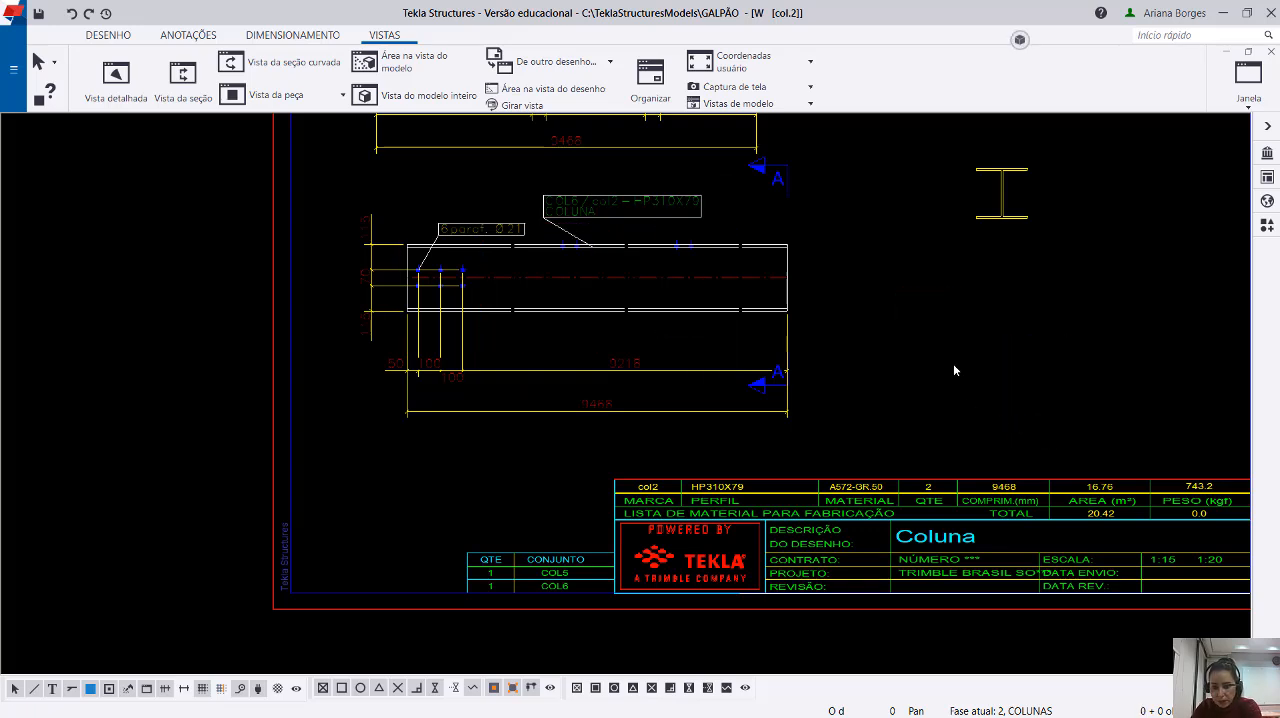
Extend section A's cut area to include the nearest flange bolt pair and check the flange bolts in the section.
click(985, 172)
scroll(985, 172, up, 3)
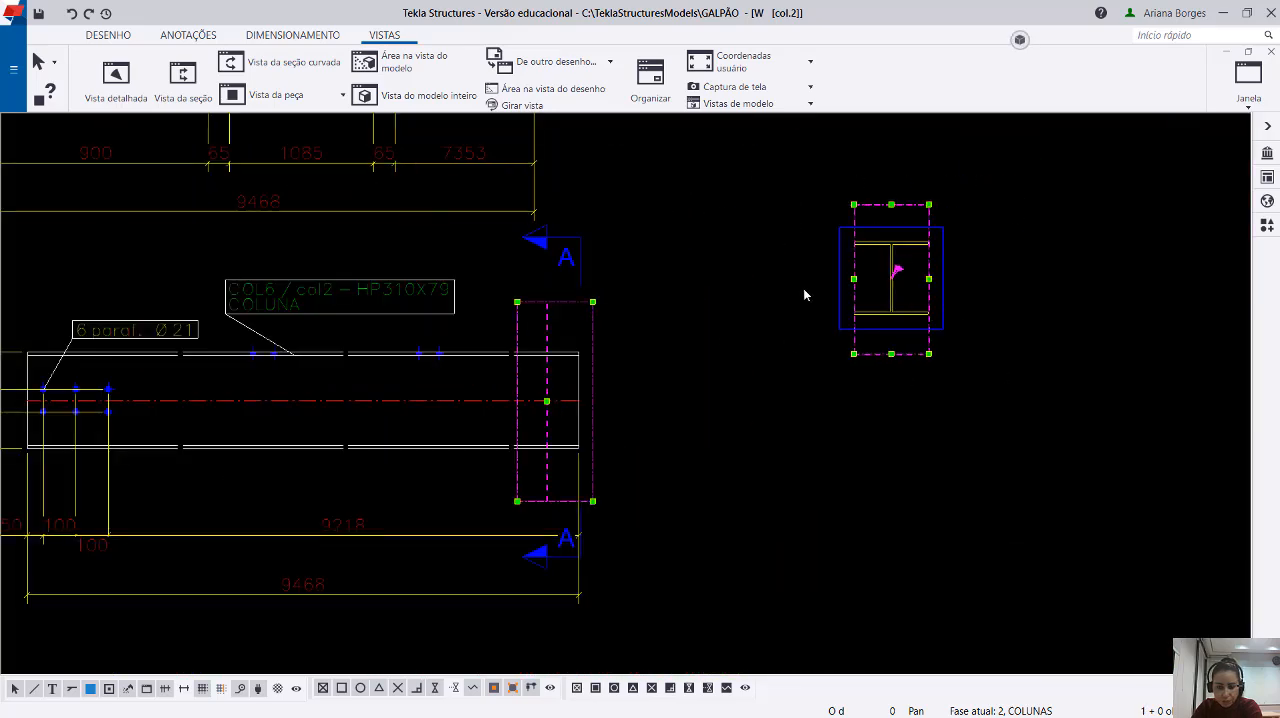
scroll(903, 420, down, 2)
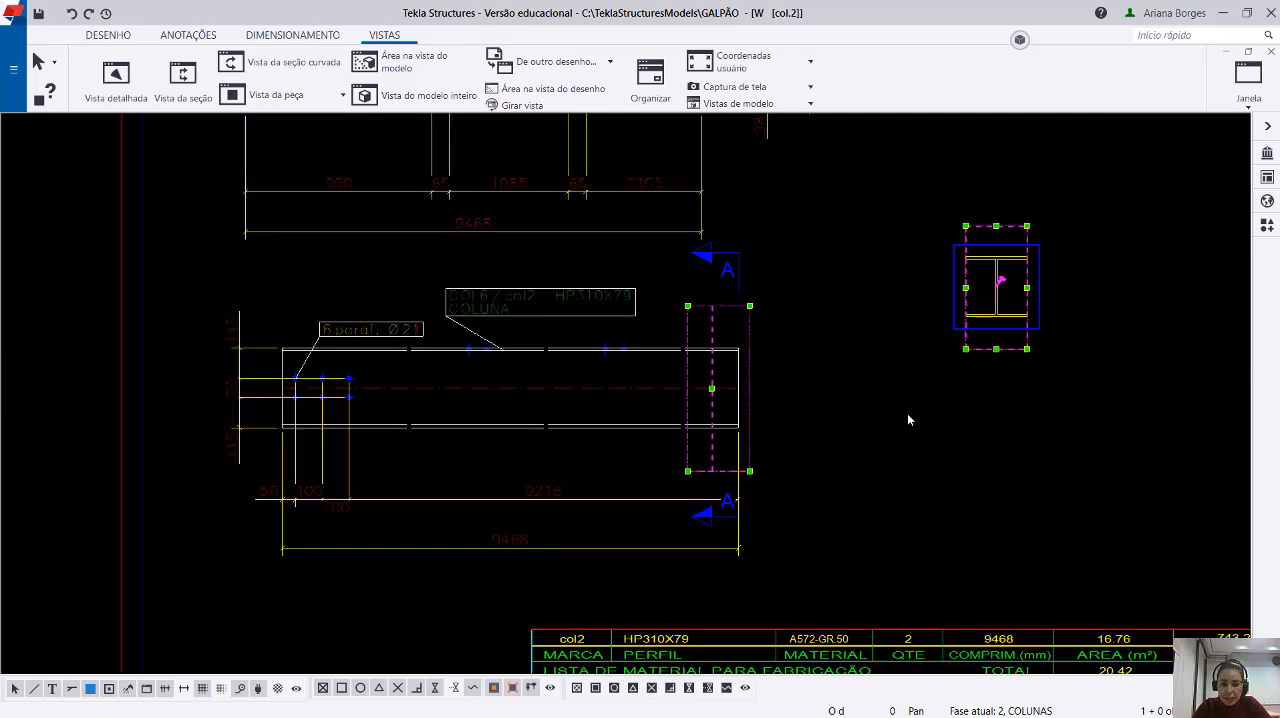
click(922, 414)
click(982, 331)
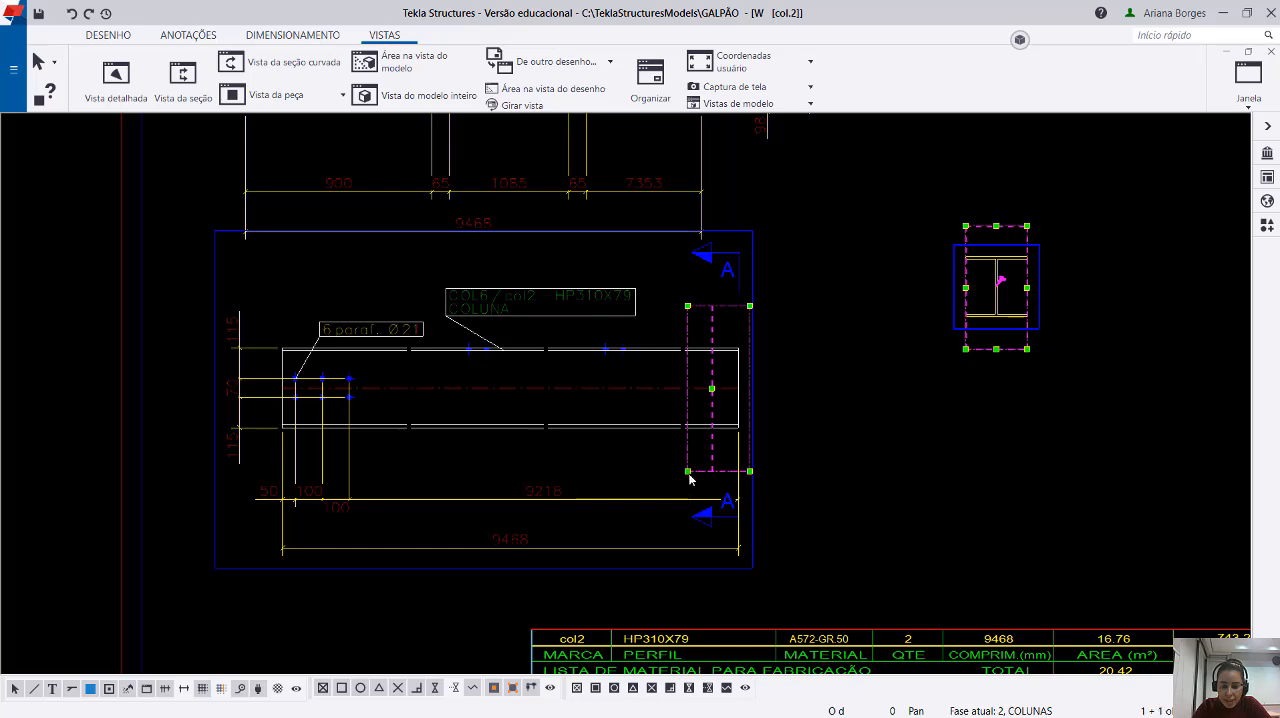
drag(688, 471, 581, 470)
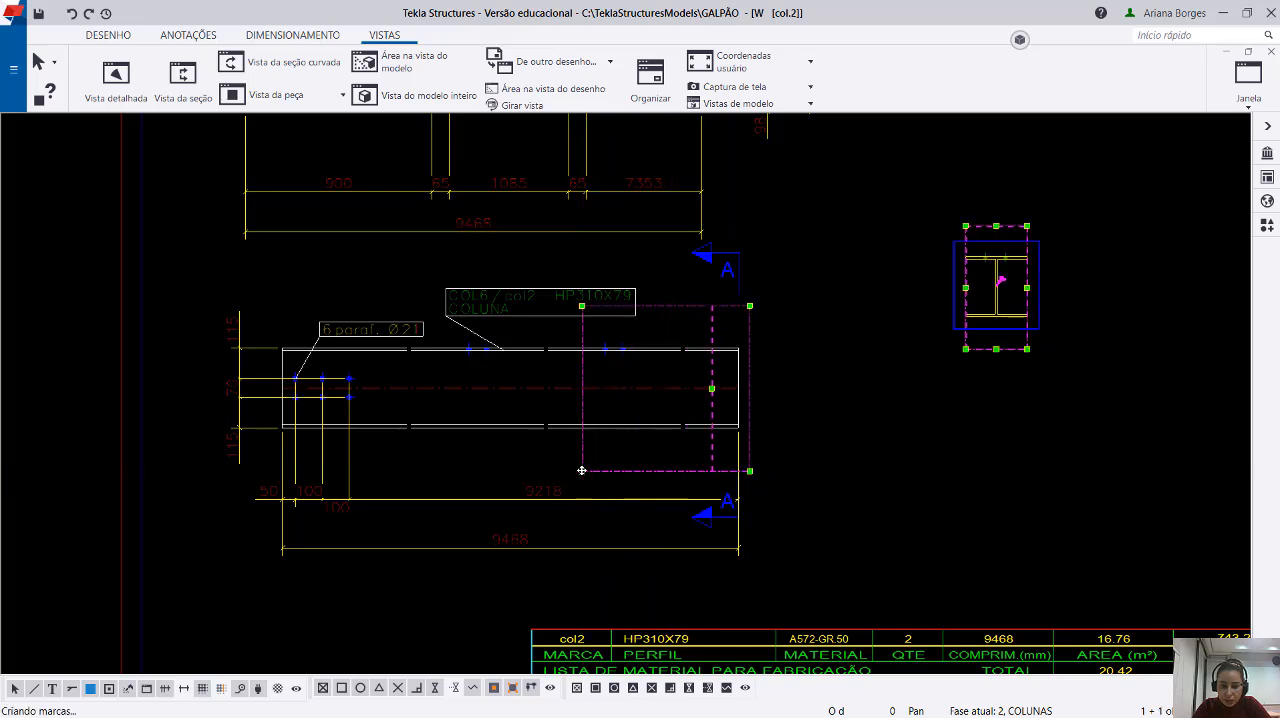
scroll(985, 340, up, 8)
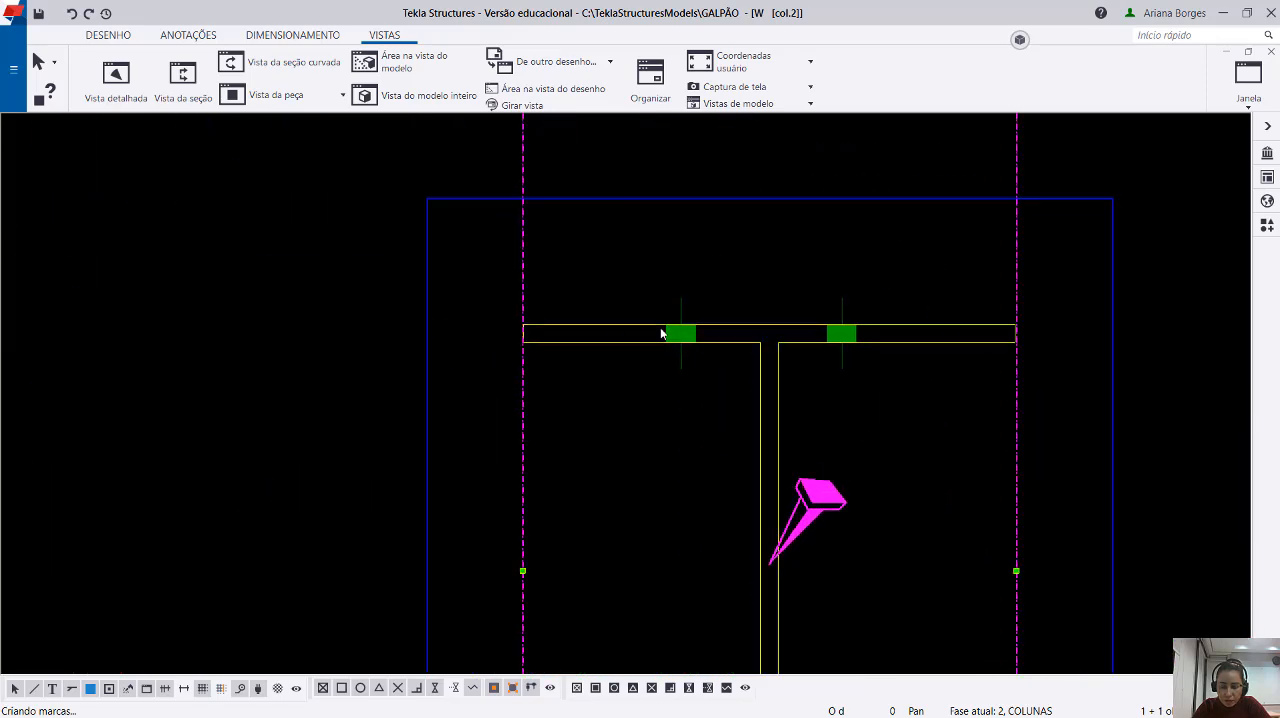
click(757, 467)
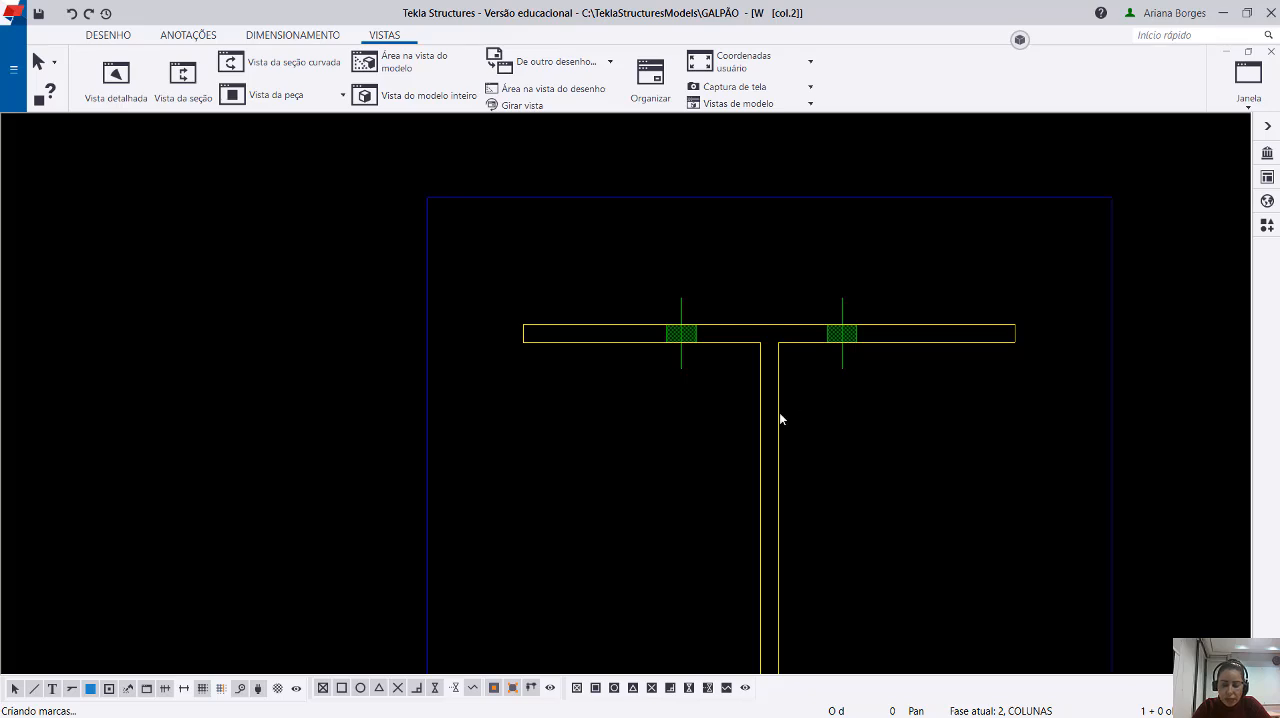
Extend section A's cut area past both flange bolt pairs and select the flange bolts to examine how many groups overlap.
scroll(910, 326, down, 6)
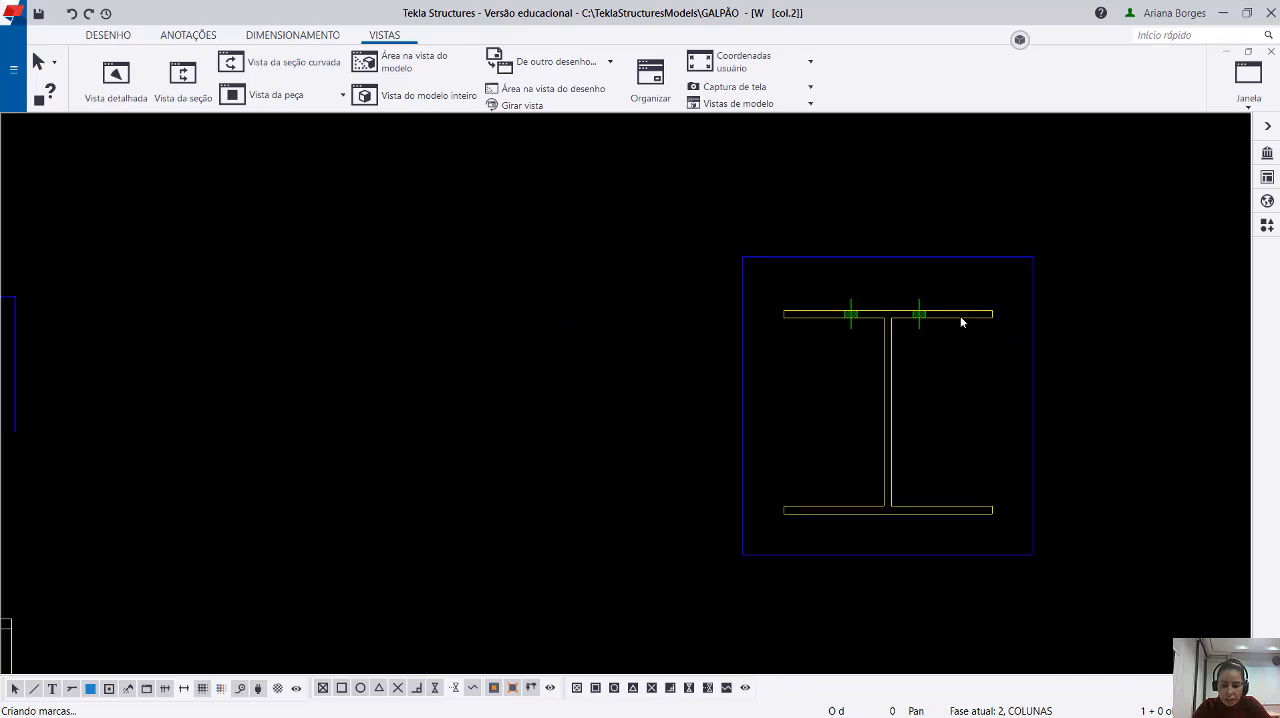
click(1091, 307)
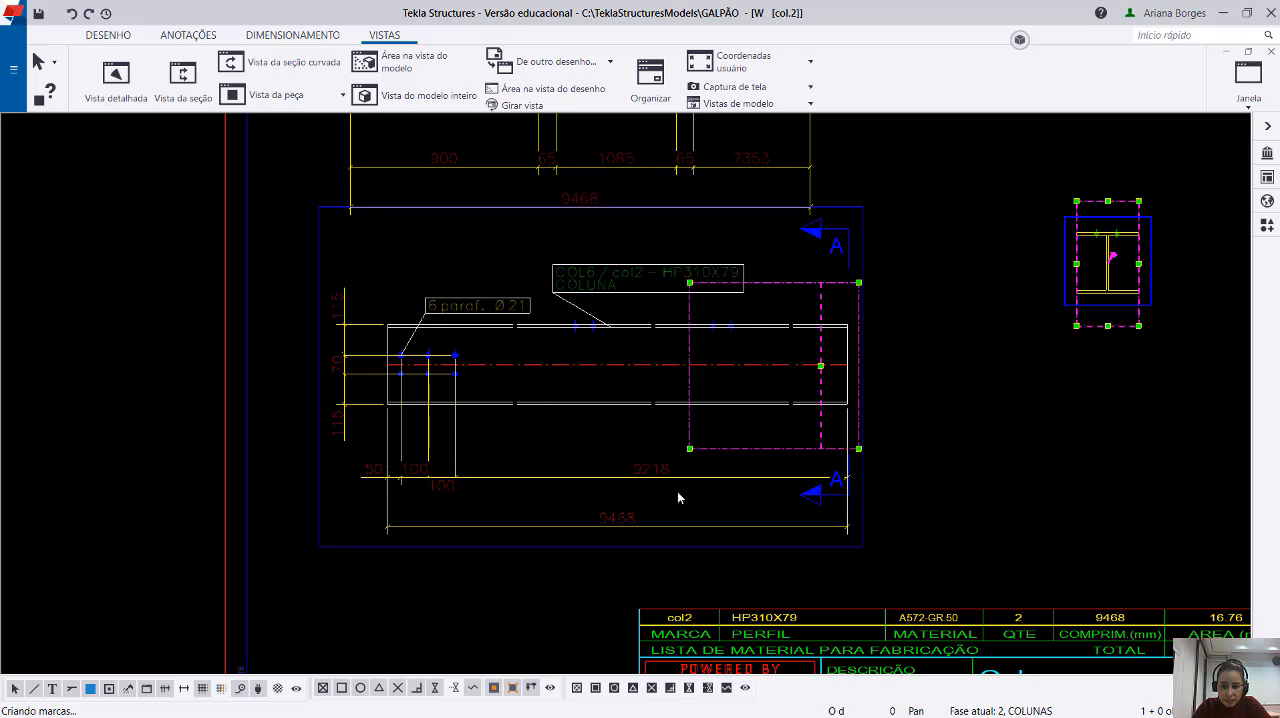
drag(690, 449, 548, 446)
scroll(913, 366, up, 8)
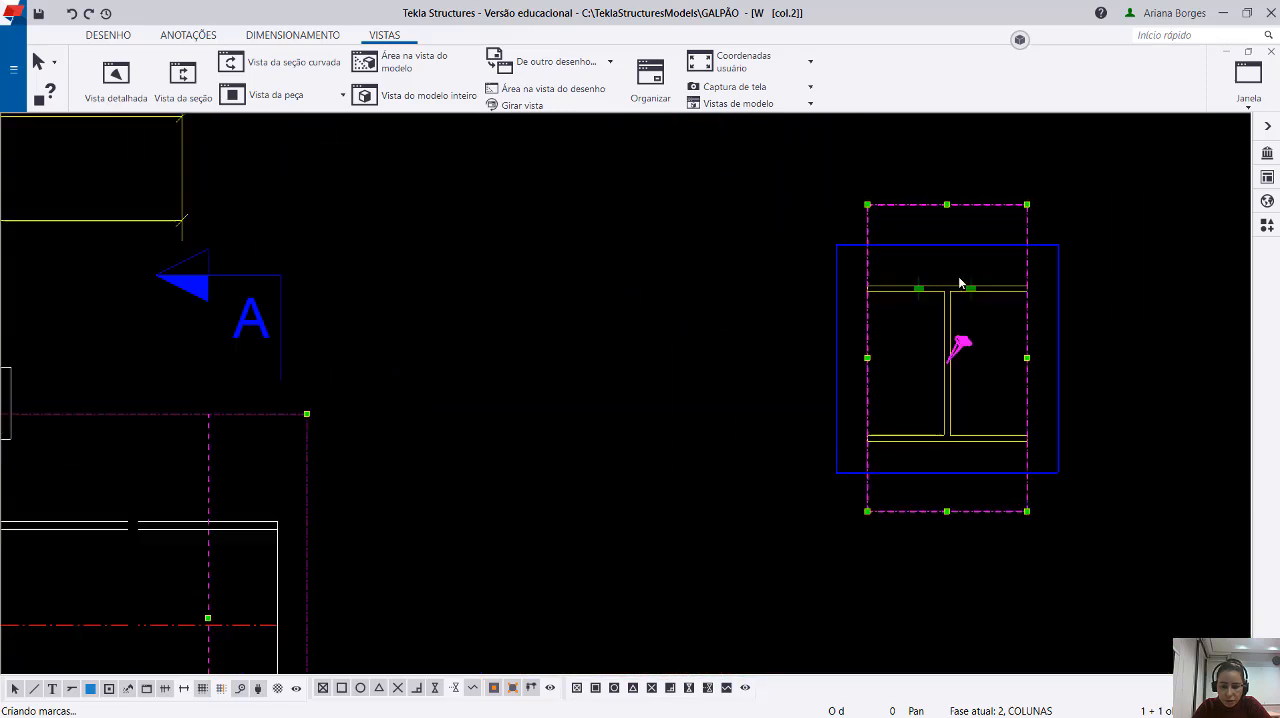
scroll(1008, 268, up, 1)
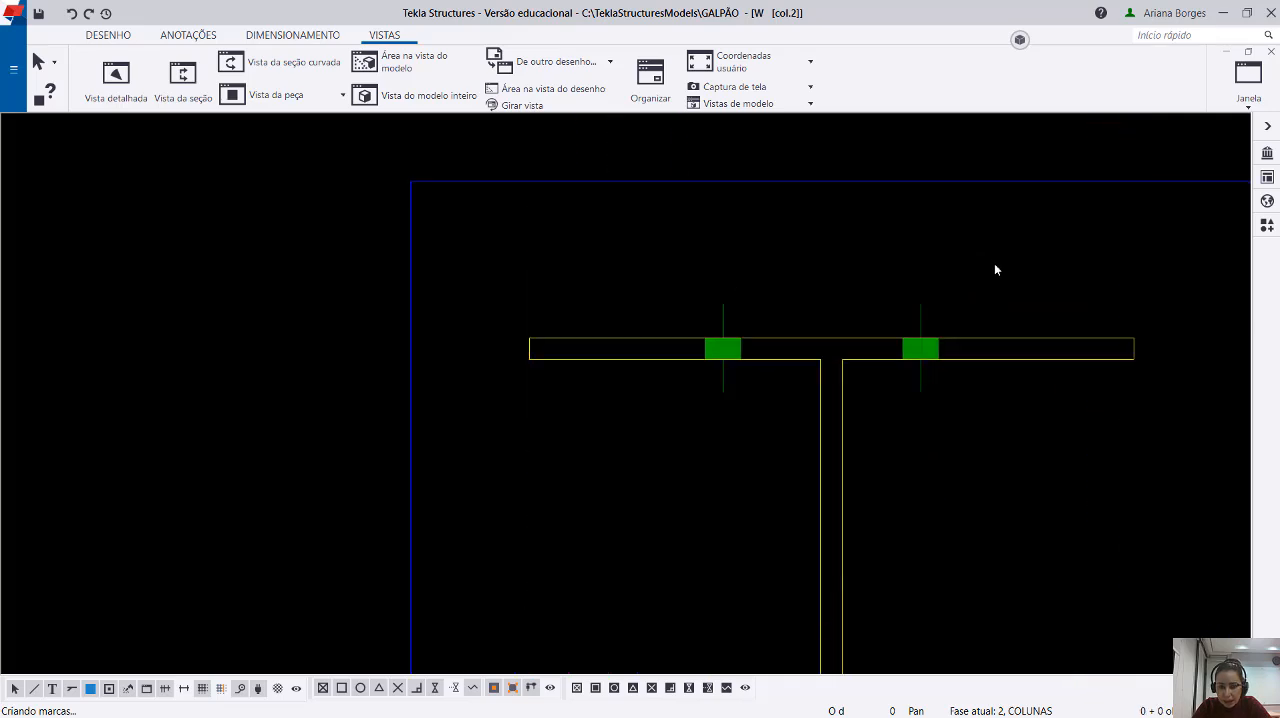
drag(988, 266, 889, 311)
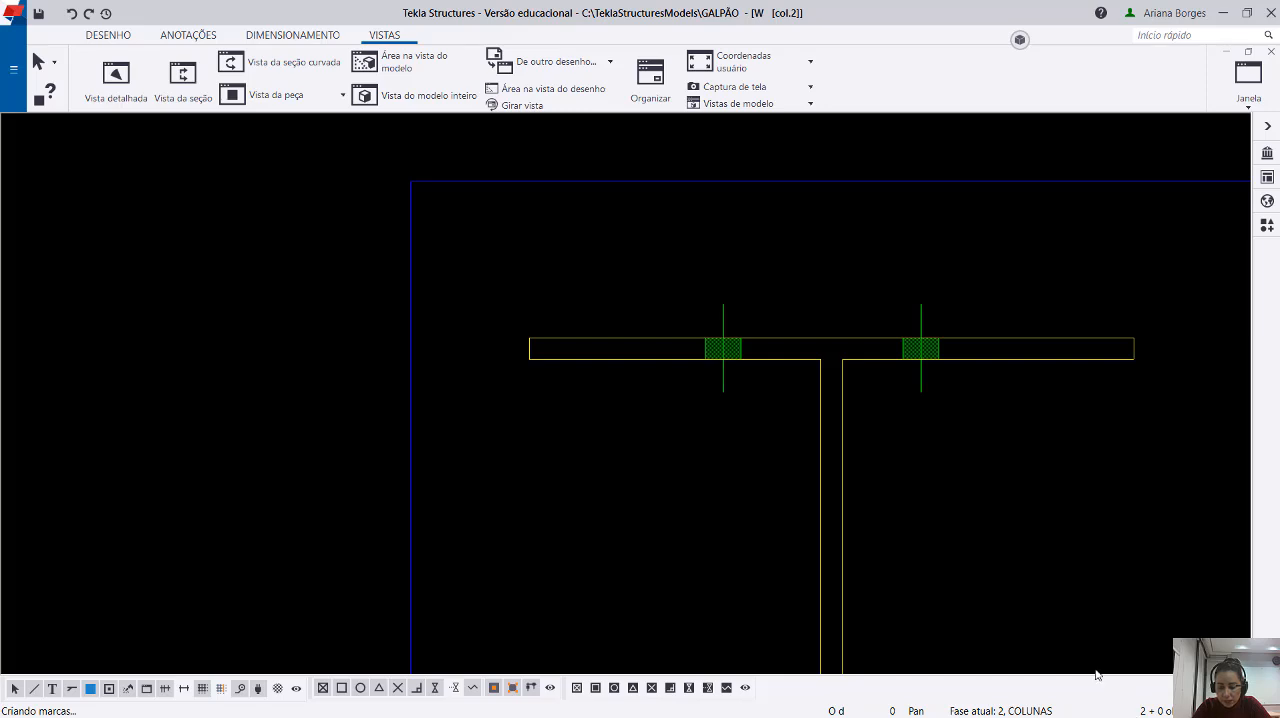
Extend section A's cut area over the whole column, inspect the flange and web bolts together, and restore the cut area.
scroll(1014, 322, down, 8)
click(1042, 352)
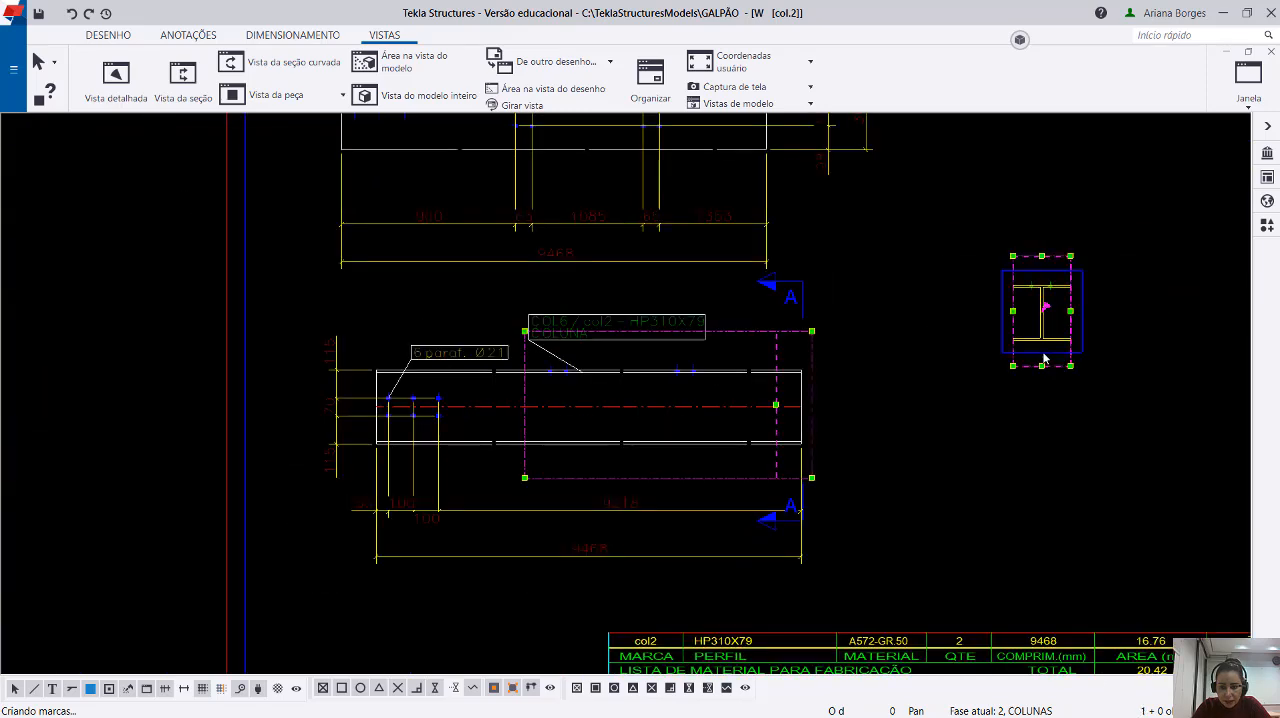
drag(525, 479, 358, 485)
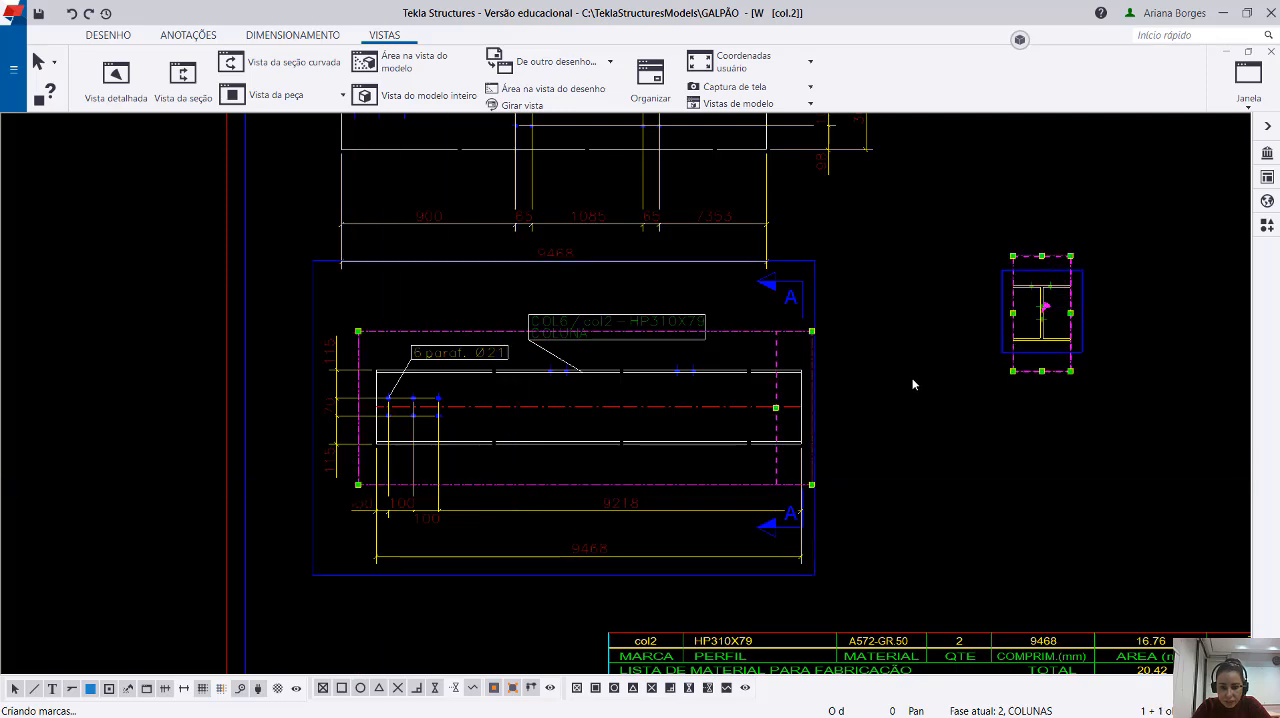
scroll(912, 384, up, 10)
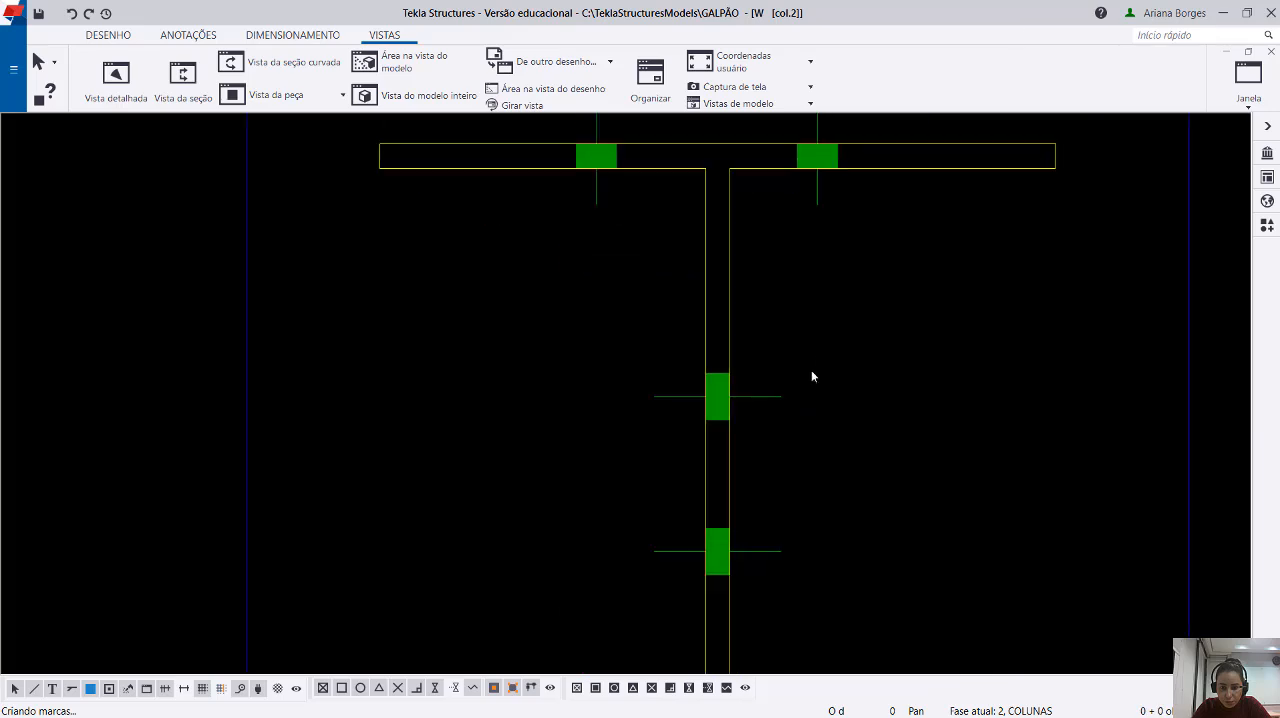
scroll(770, 412, down, 3)
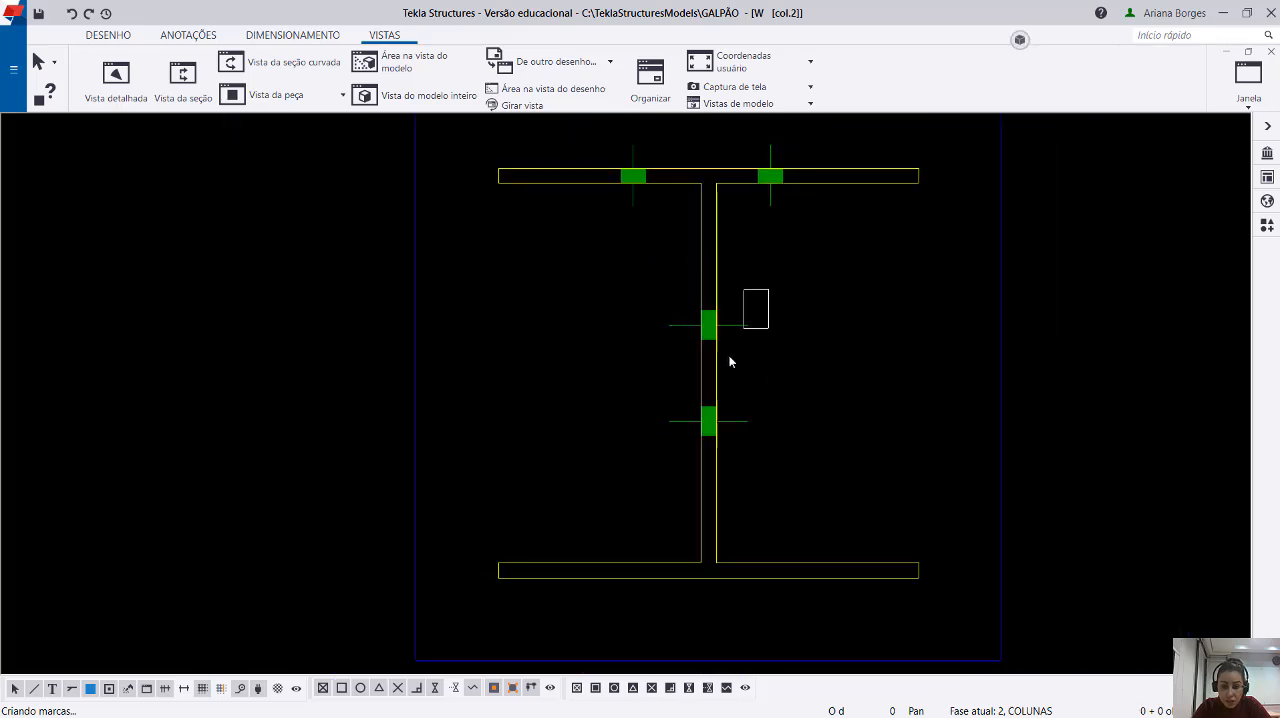
scroll(760, 363, down, 5)
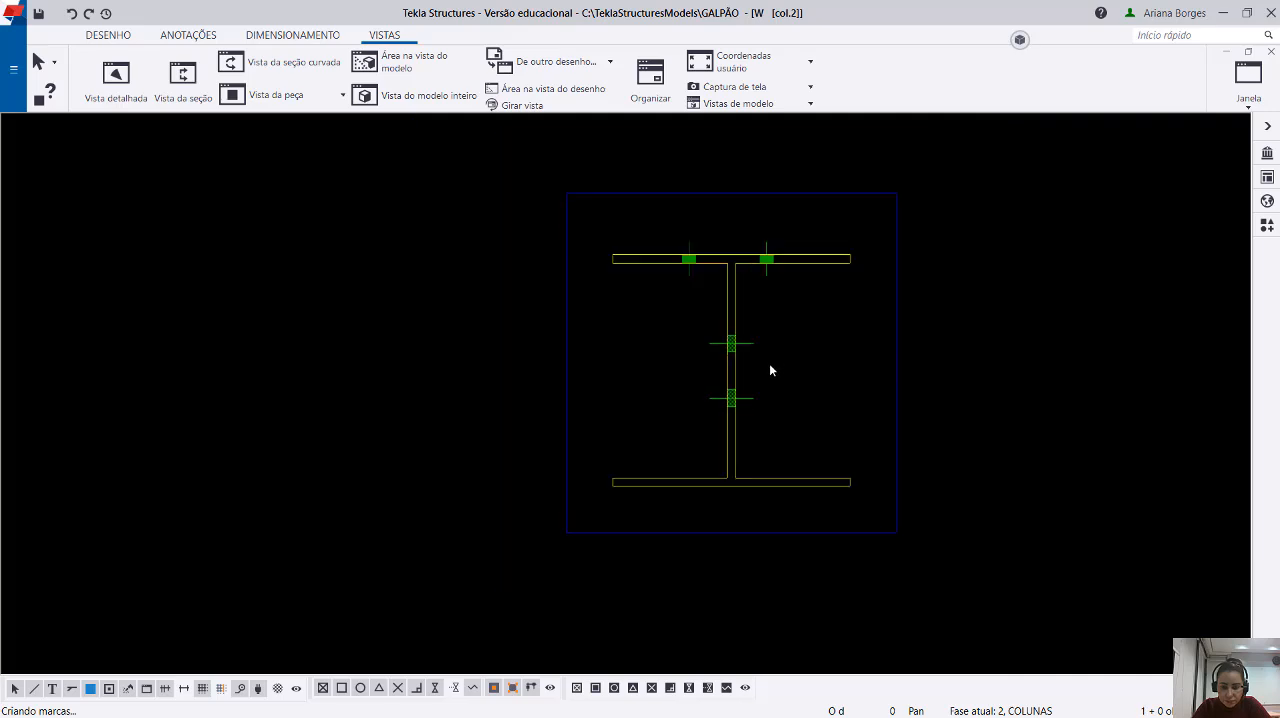
drag(790, 412, 503, 509)
click(867, 521)
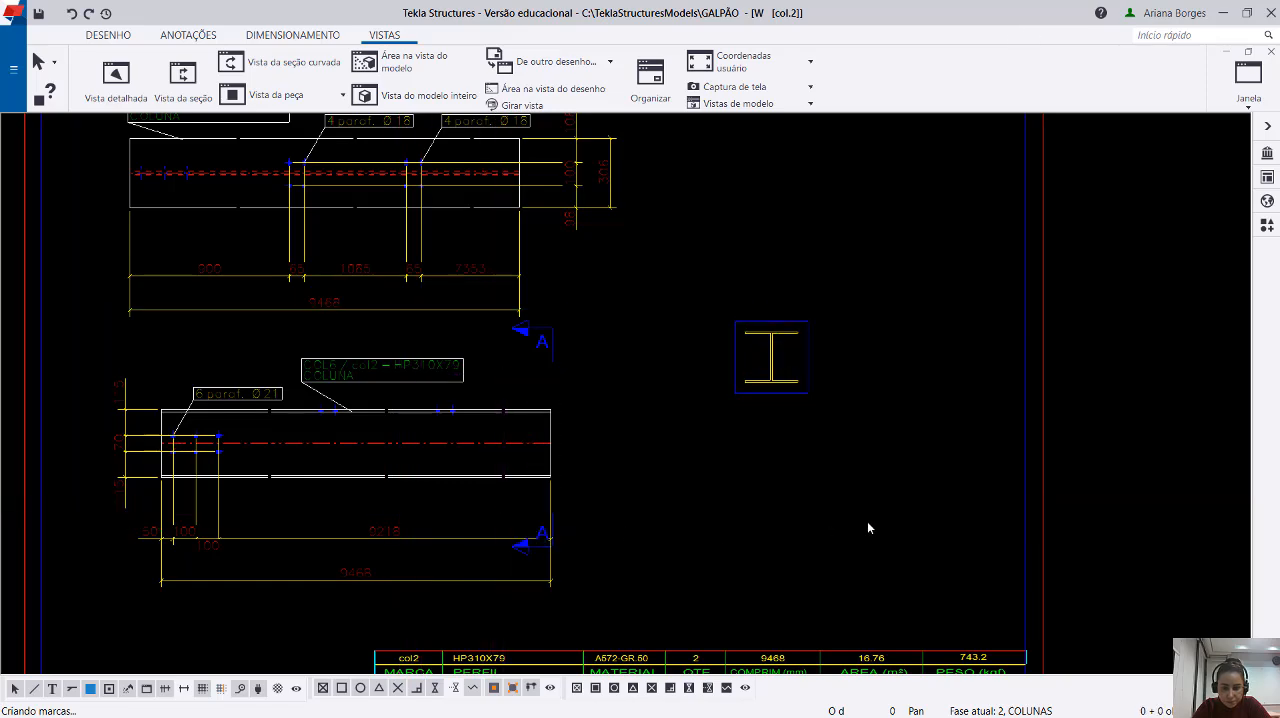
Move section A's two cut marks closer to the column's upper and lower edges.
key(Home)
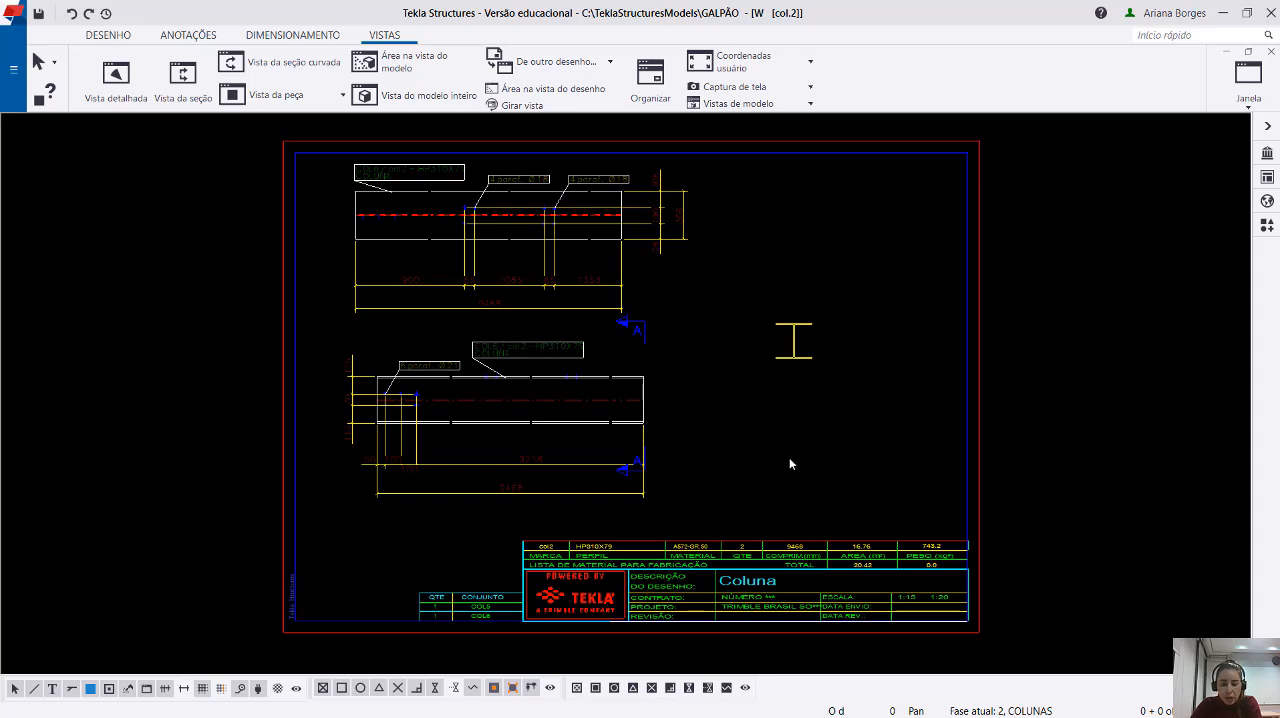
click(634, 333)
scroll(634, 335, up, 3)
drag(639, 328, 638, 355)
drag(648, 584, 638, 550)
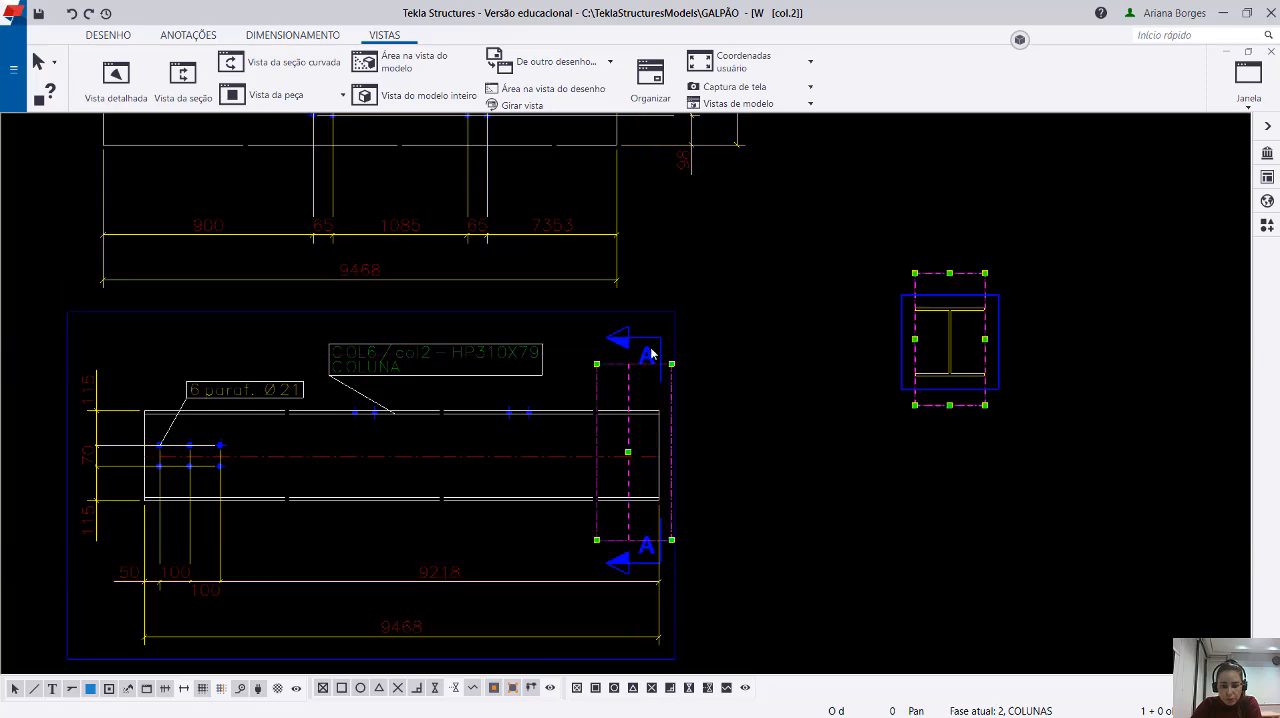
click(719, 419)
Start a new section view with its cutting plane along the upper flange of the lower column view.
scroll(720, 420, down, 3)
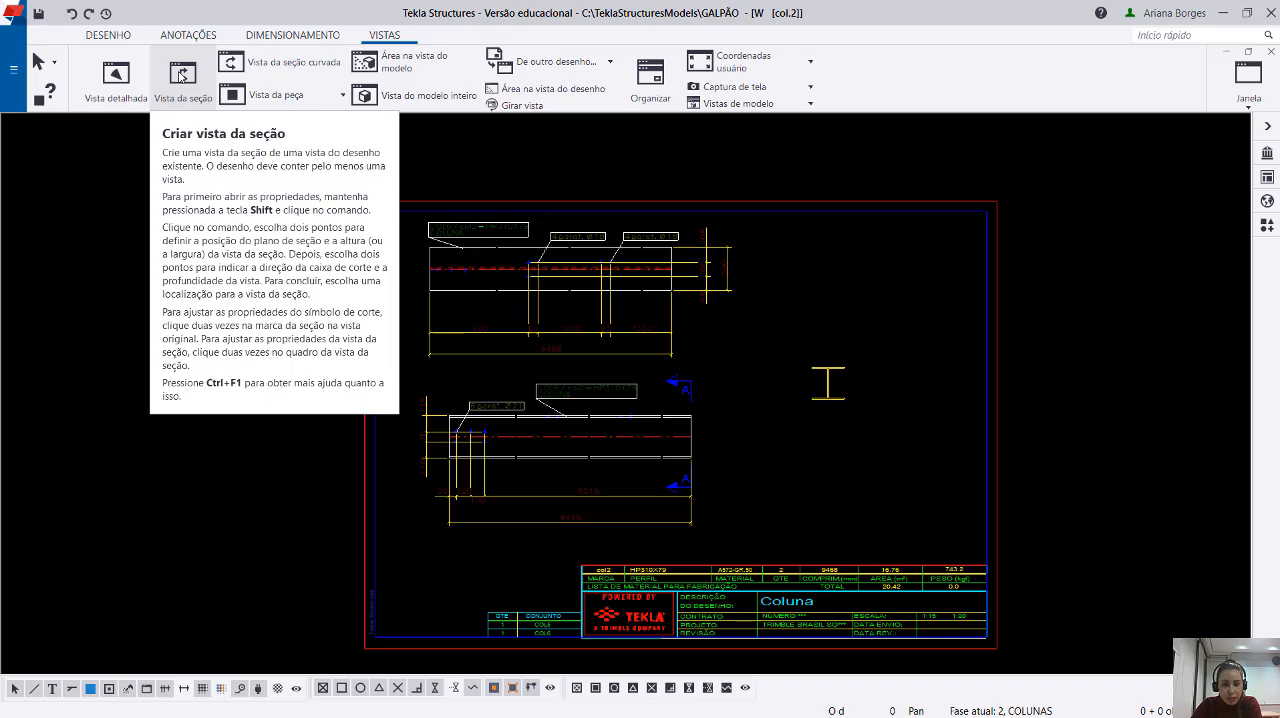
click(180, 76)
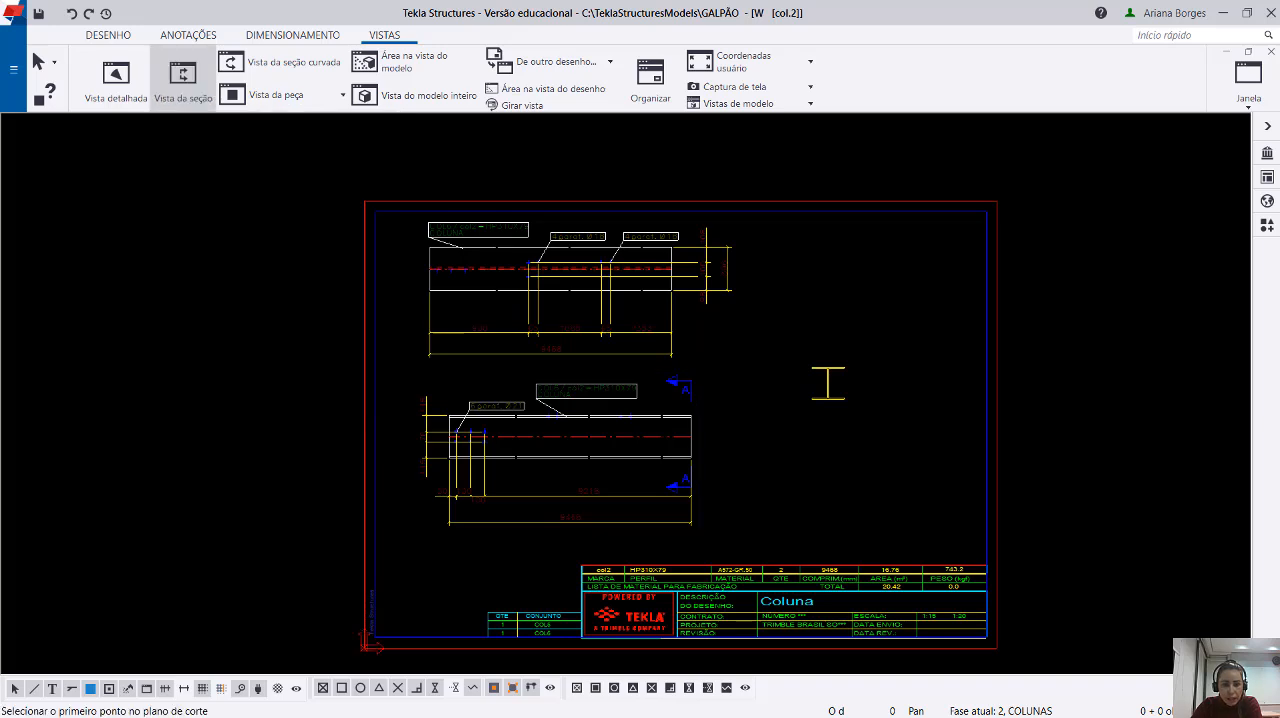
scroll(555, 419, up, 2)
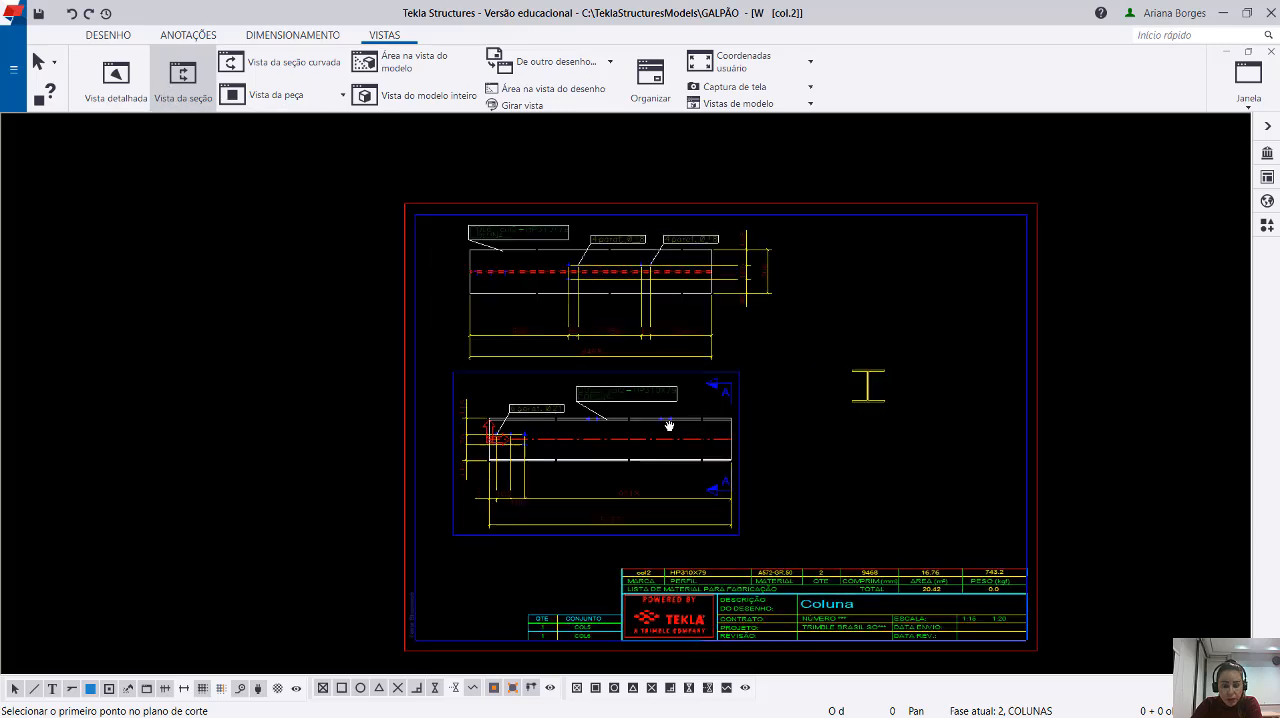
scroll(665, 416, up, 3)
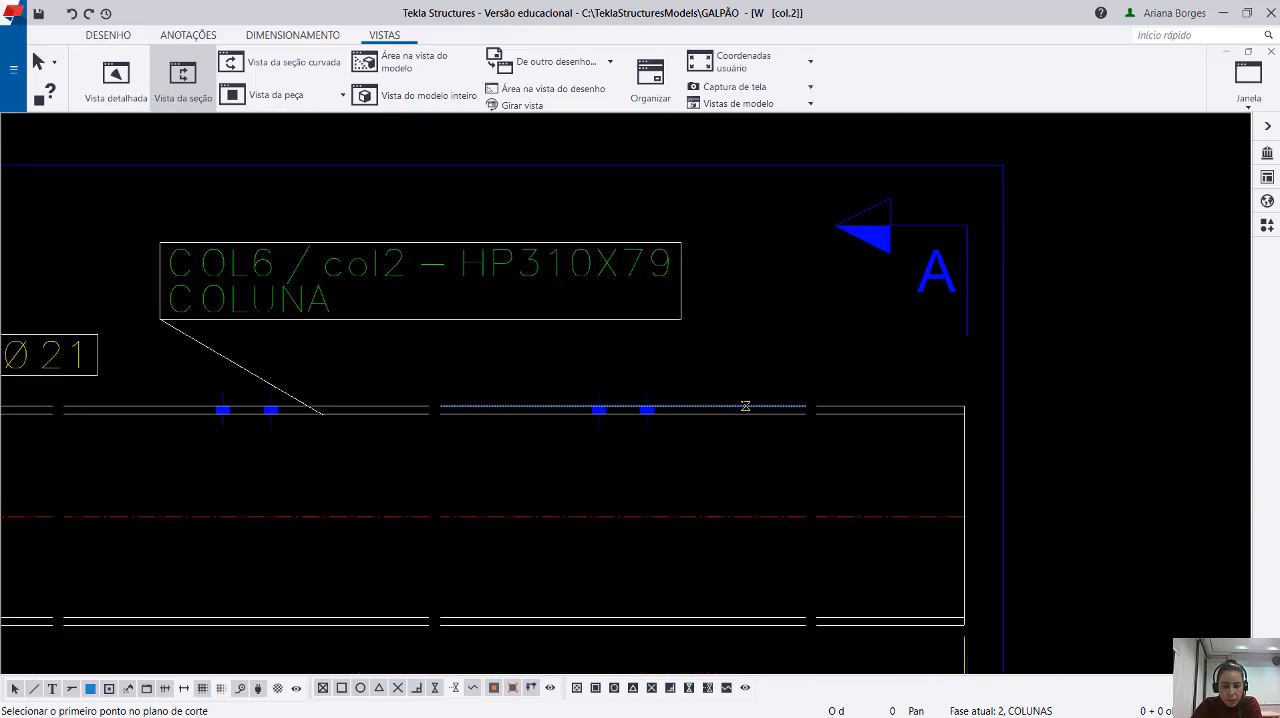
click(745, 406)
click(510, 406)
Set the new section's cut area around the column's full length and depth, and place the view beside the column view.
scroll(538, 388, down, 4)
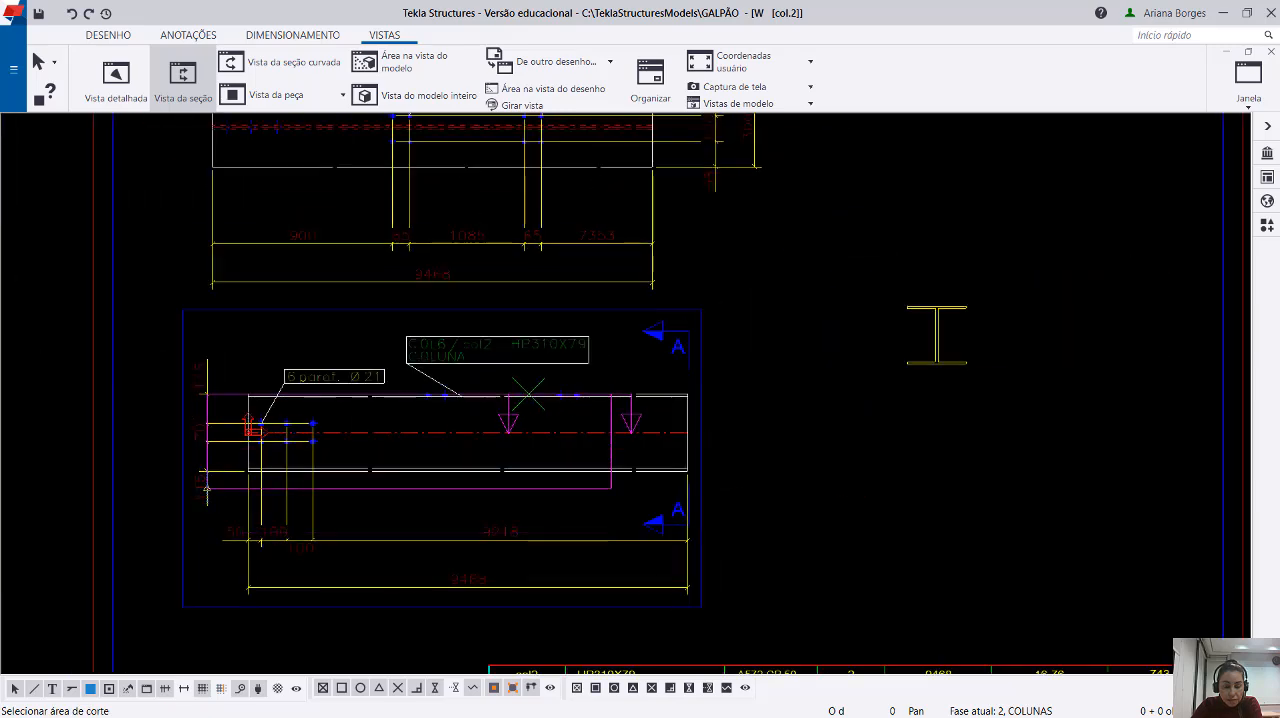
scroll(228, 505, up, 2)
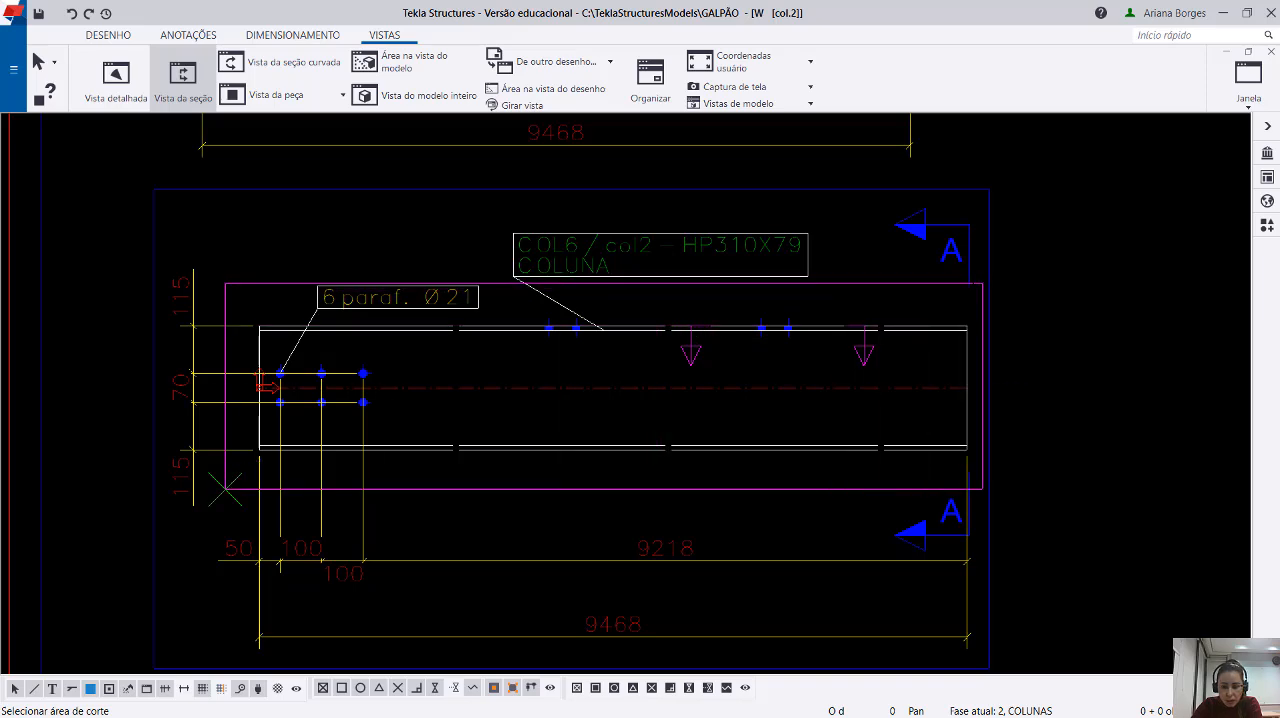
click(983, 283)
click(286, 536)
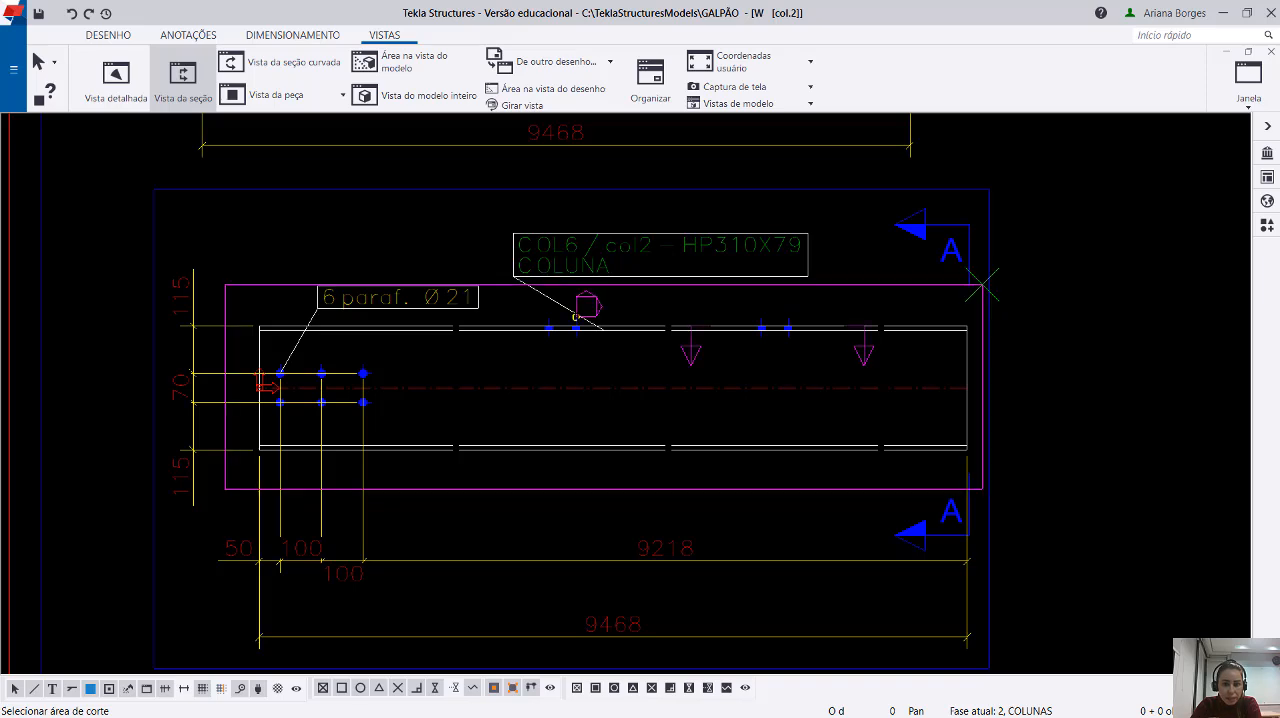
scroll(533, 386, down, 3)
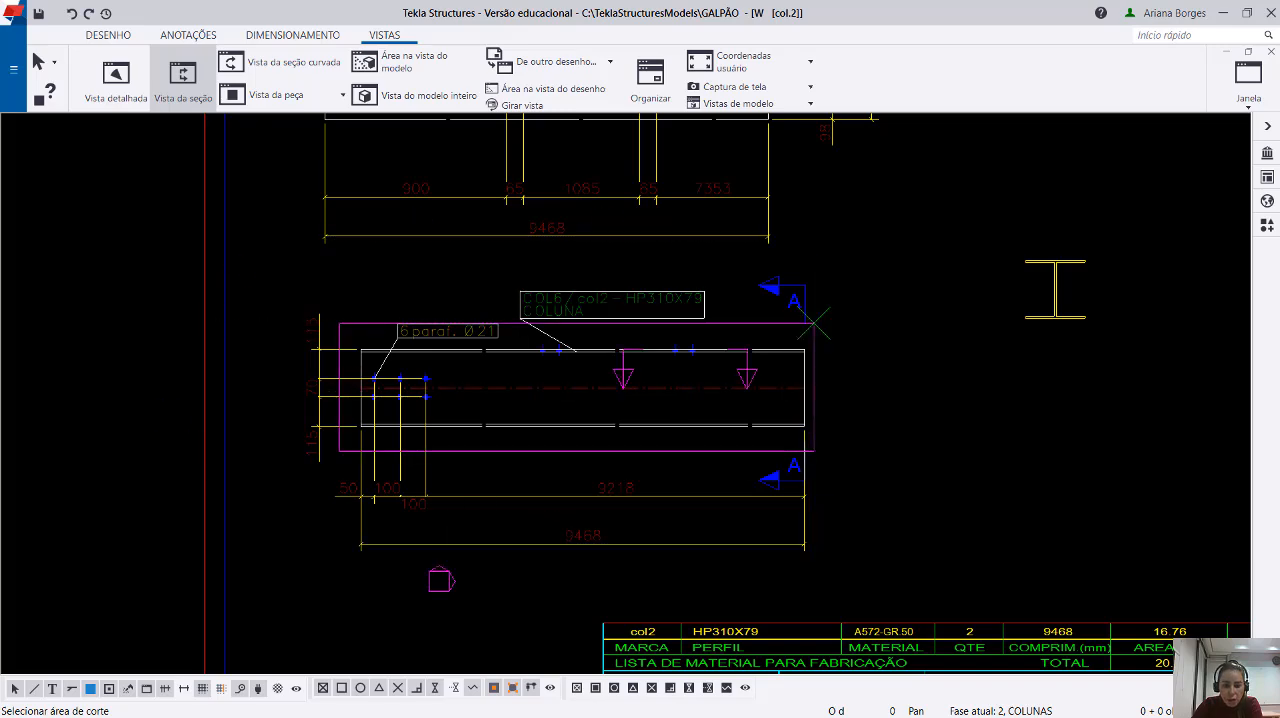
click(815, 323)
scroll(600, 400, down, 3)
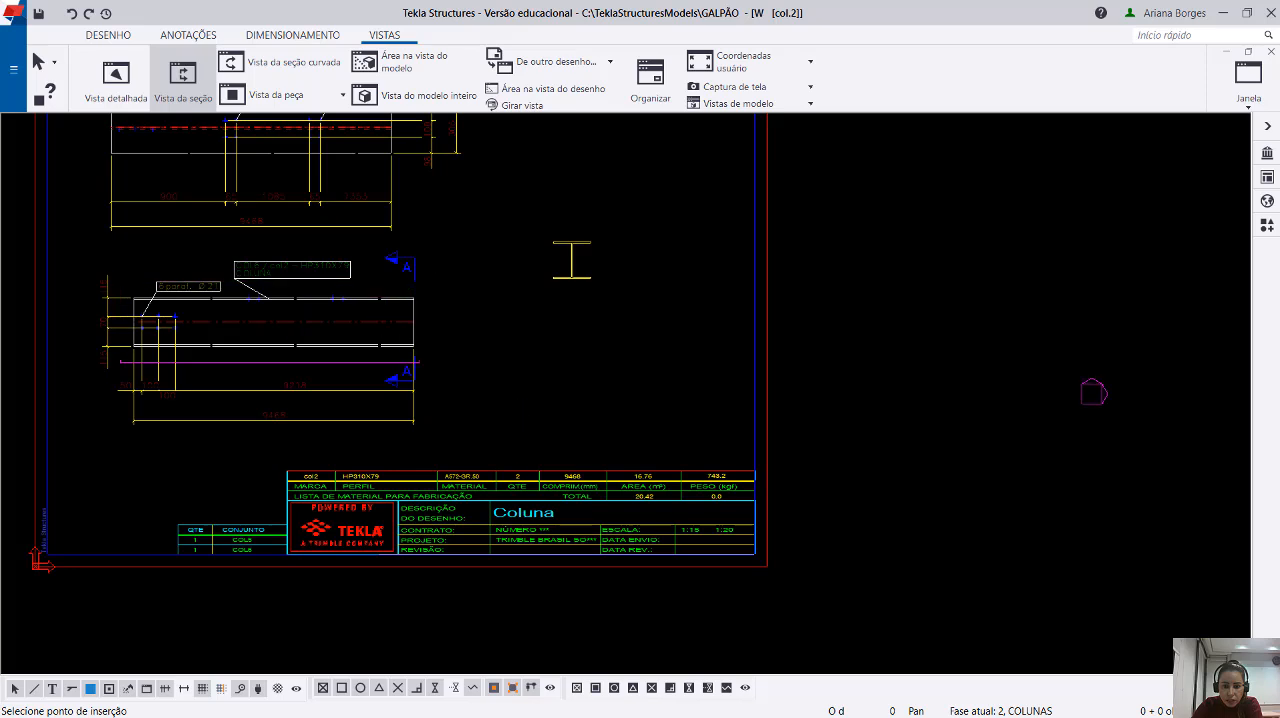
scroll(900, 350, down, 2)
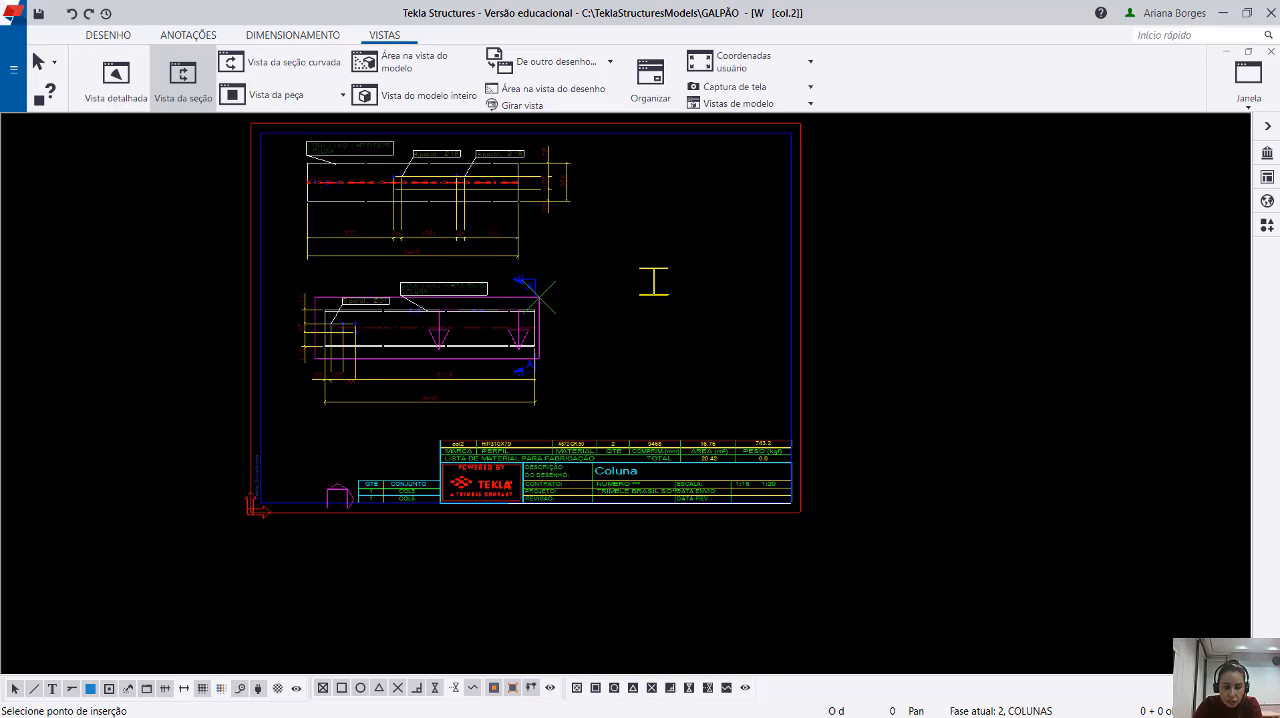
scroll(530, 420, down, 2)
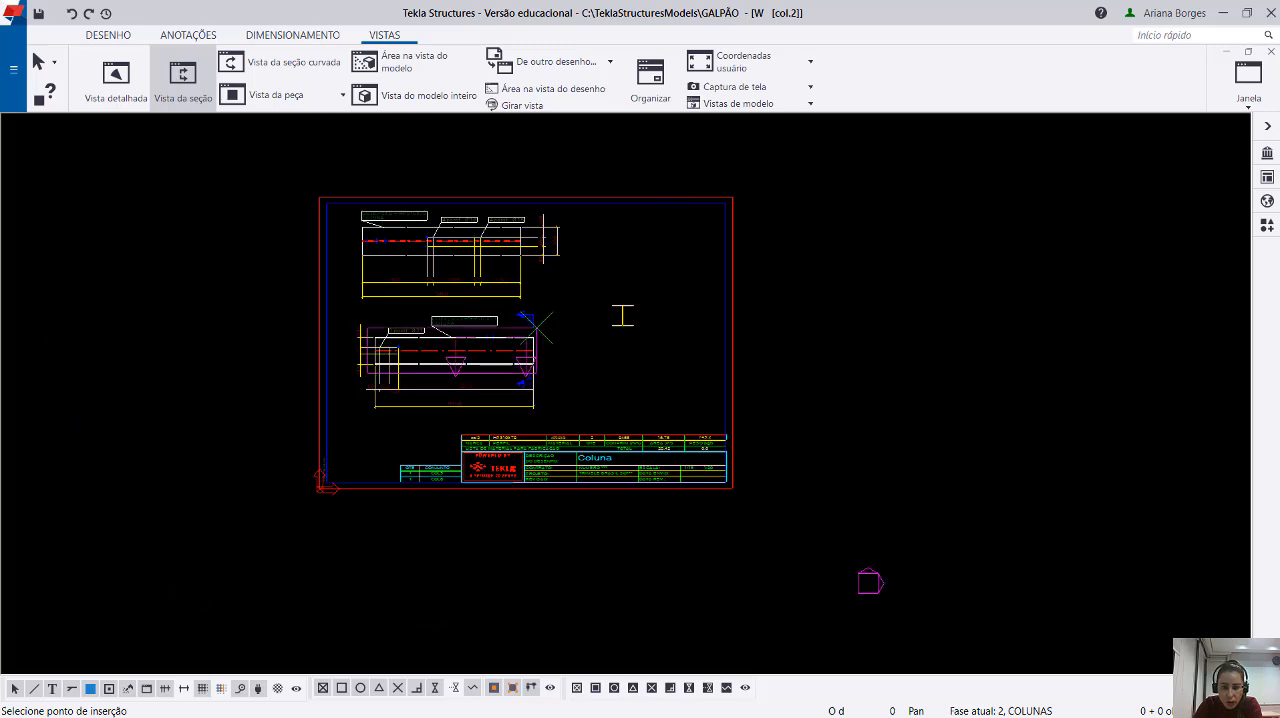
click(883, 400)
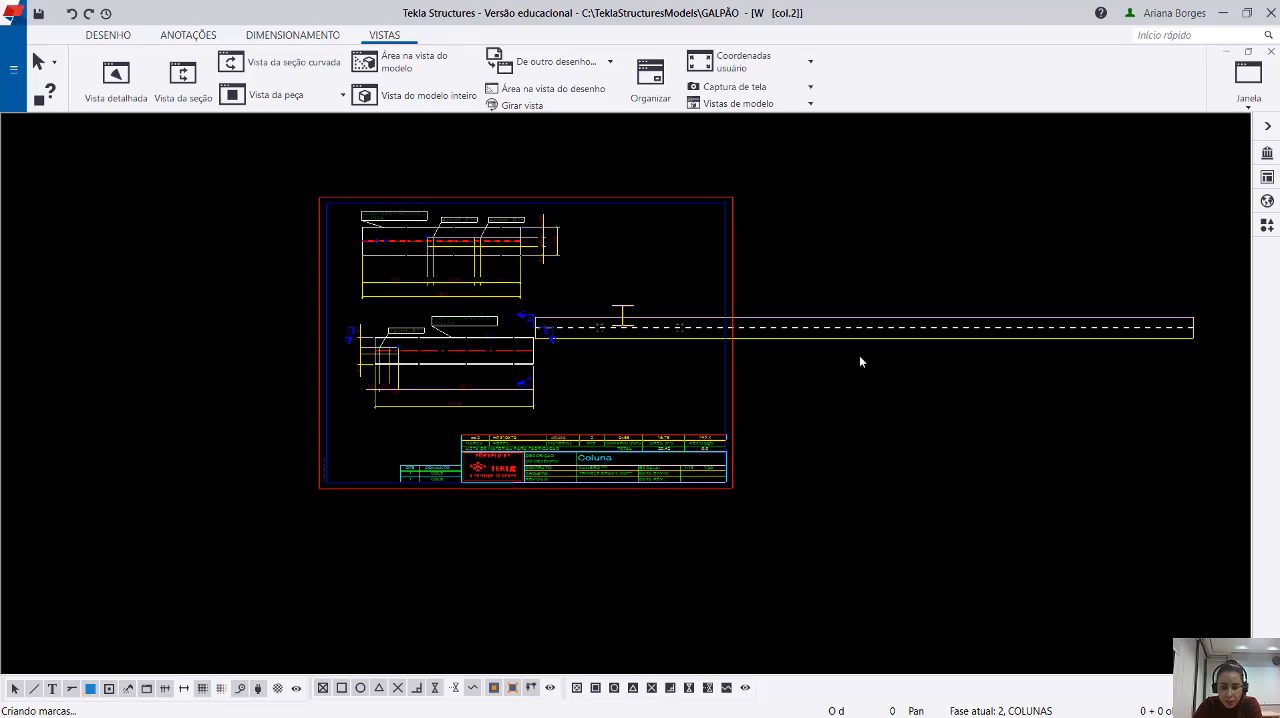
Move the new lengthwise section view above the drawing frame and inspect the bolt groups along it.
click(827, 343)
drag(809, 349, 706, 180)
click(822, 342)
mouse_move(808, 342)
mouse_down()
mouse_move(783, 160)
mouse_move(708, 158)
mouse_up()
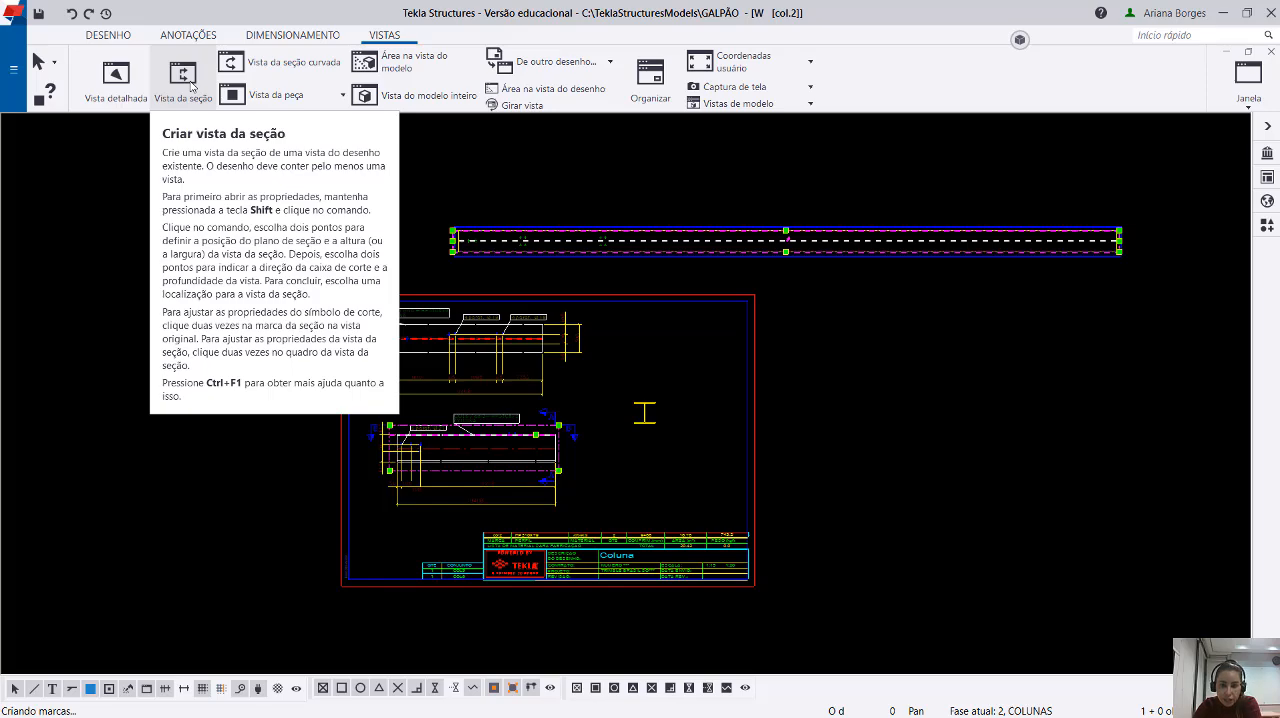
scroll(536, 241, up, 5)
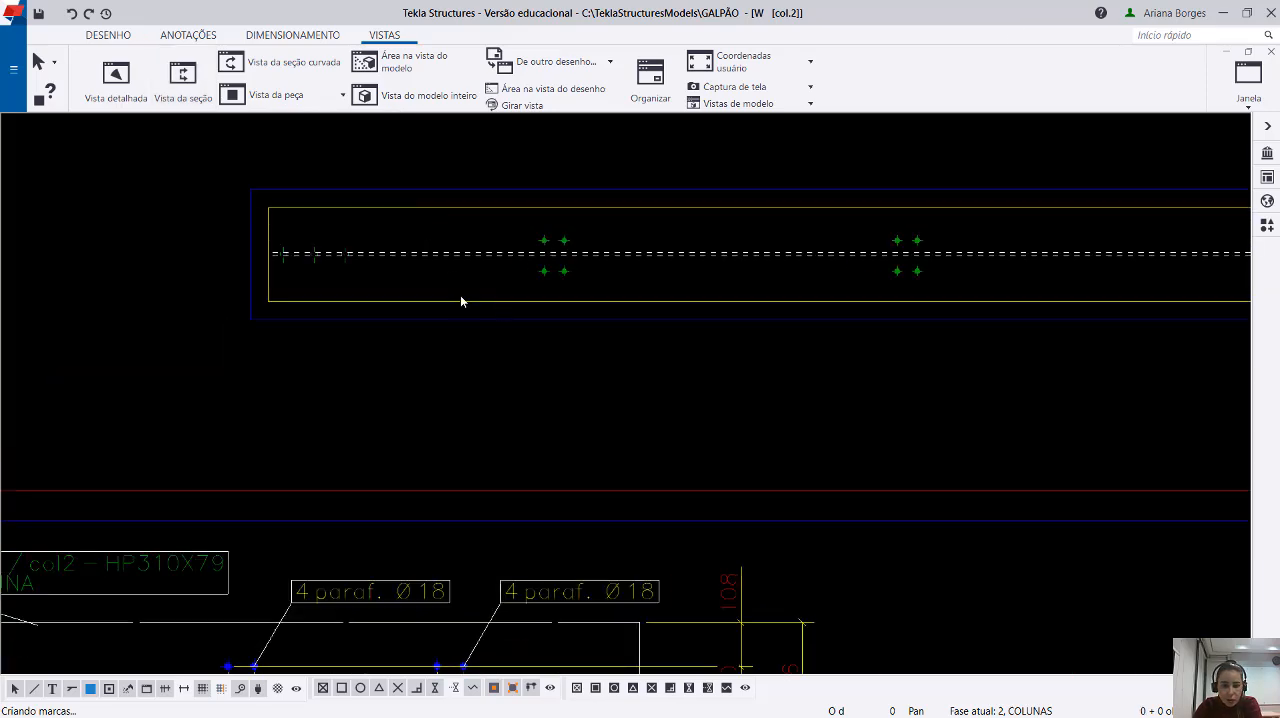
scroll(459, 301, up, 2)
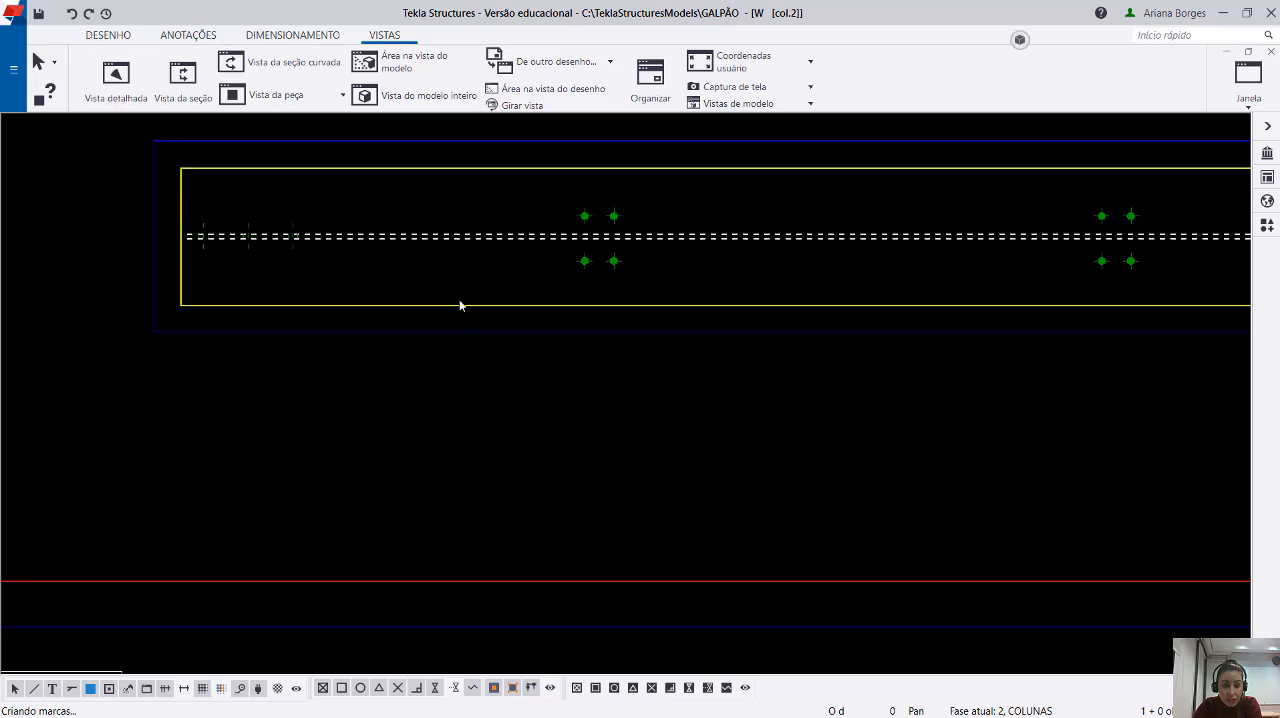
scroll(380, 302, down, 2)
scroll(420, 310, down, 5)
middle_drag(946, 330, 556, 332)
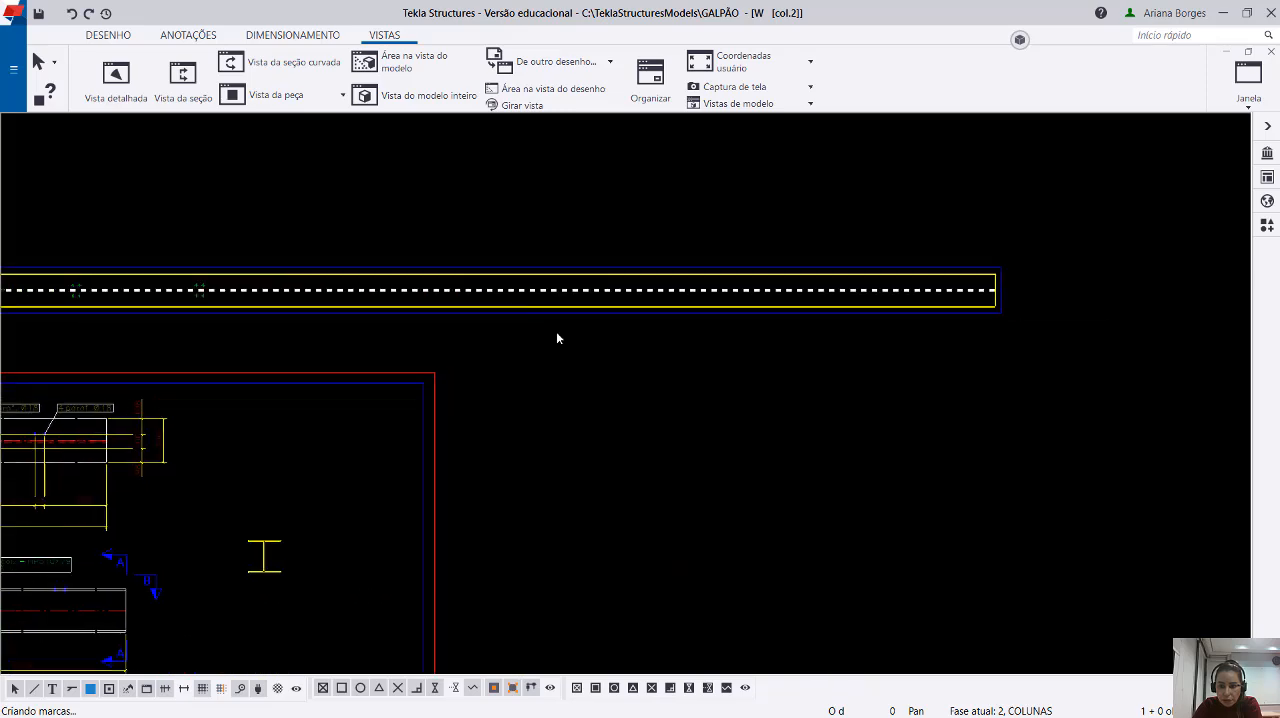
Examine the row of three bolts crossing the web at the start of the lengthwise section view.
scroll(1003, 255, up, 3)
scroll(1000, 255, up, 3)
scroll(903, 273, down, 6)
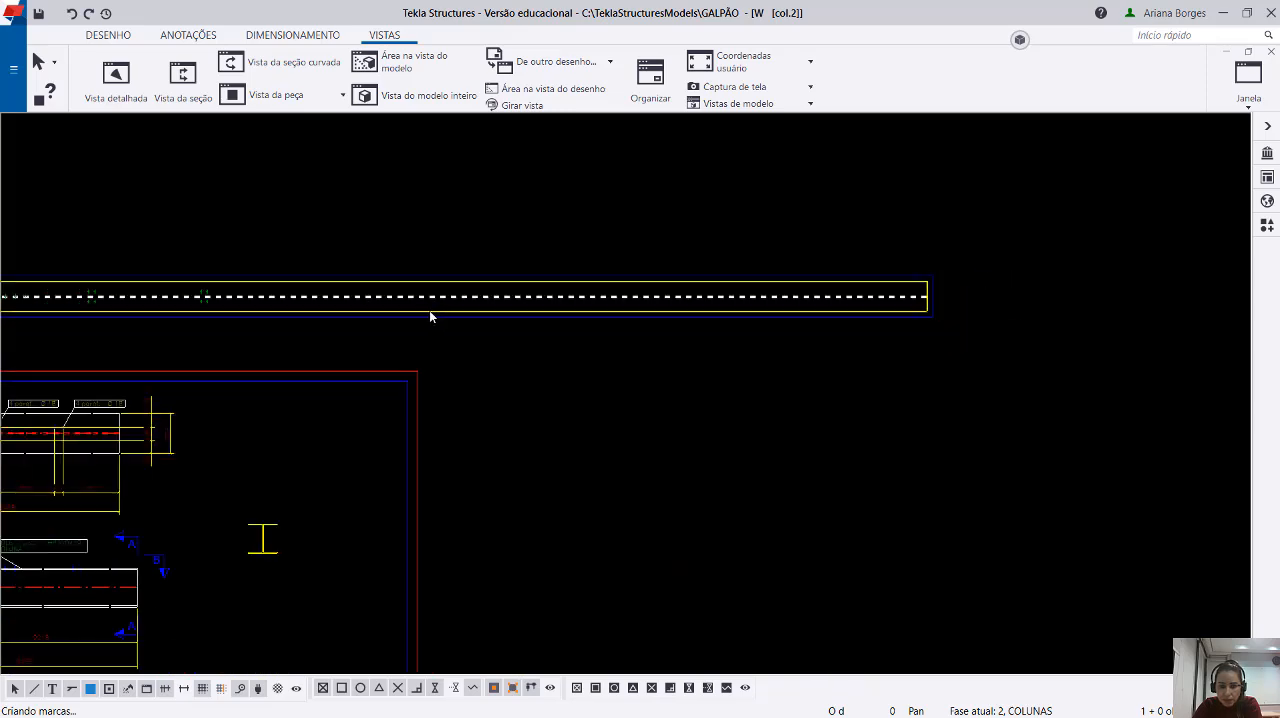
middle_drag(345, 308, 595, 365)
scroll(535, 260, up, 5)
scroll(660, 250, up, 5)
scroll(874, 286, down, 2)
scroll(434, 340, up, 4)
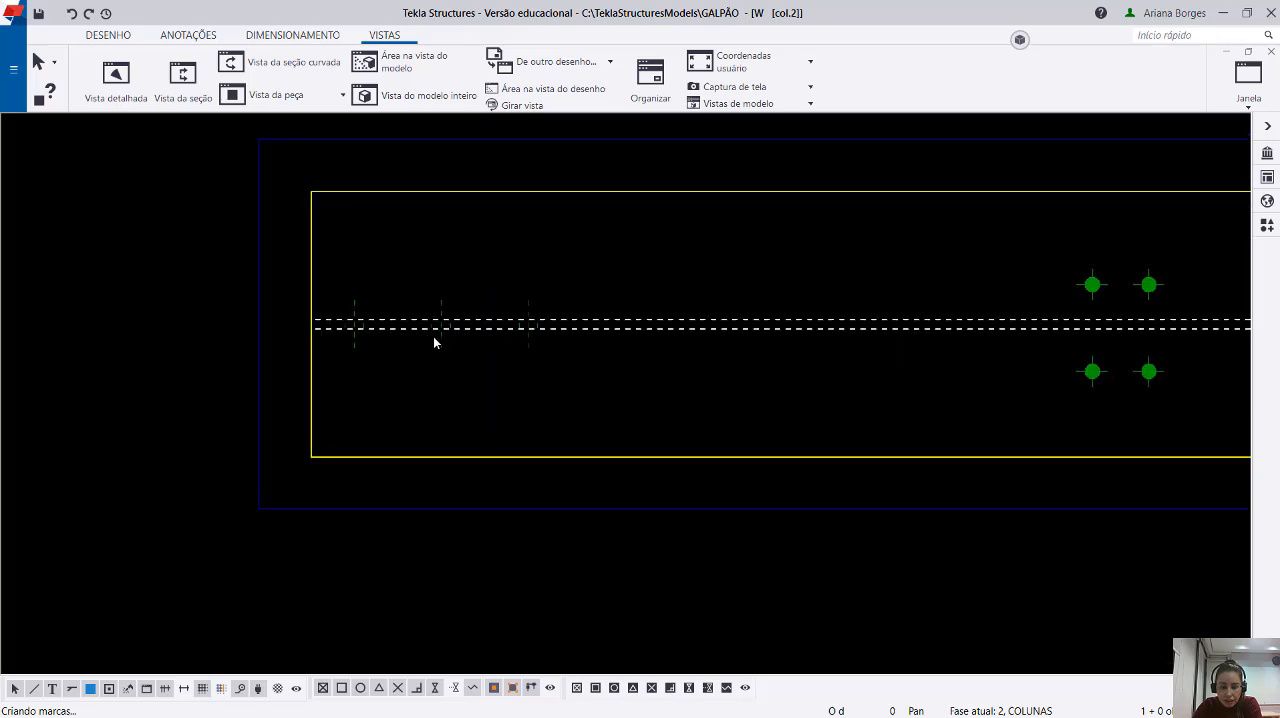
drag(305, 241, 717, 441)
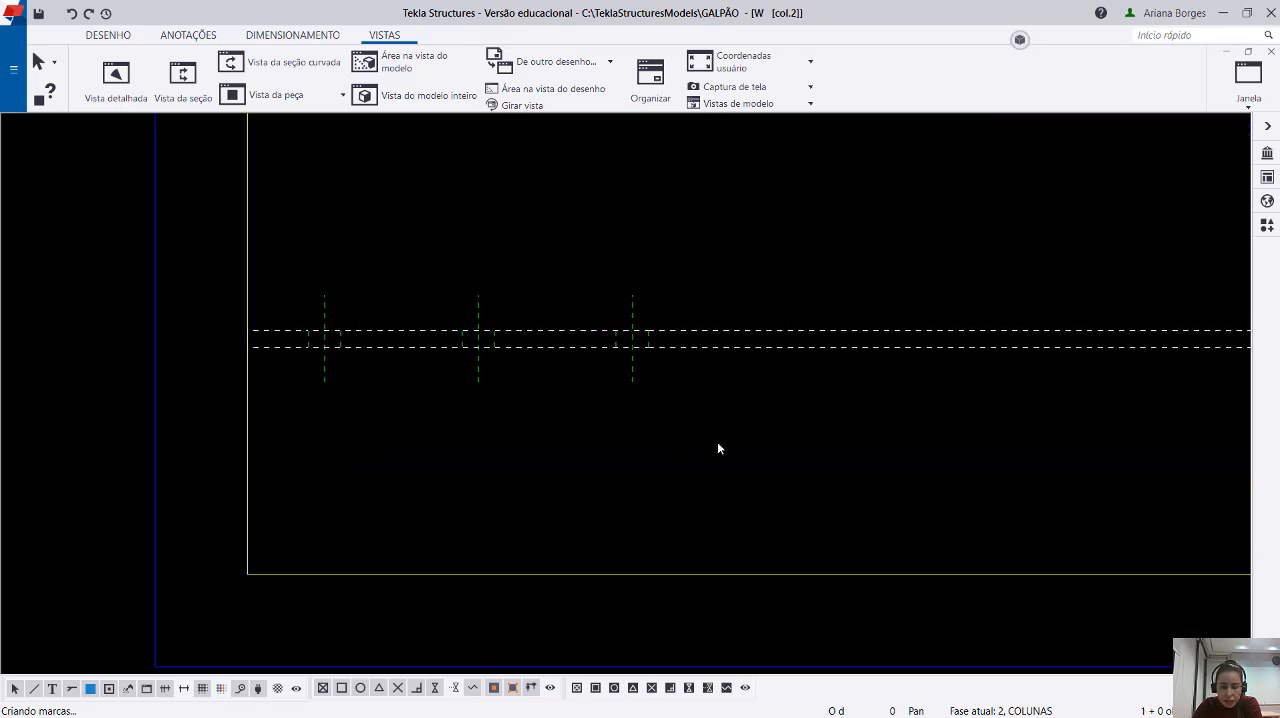
drag(276, 220, 771, 451)
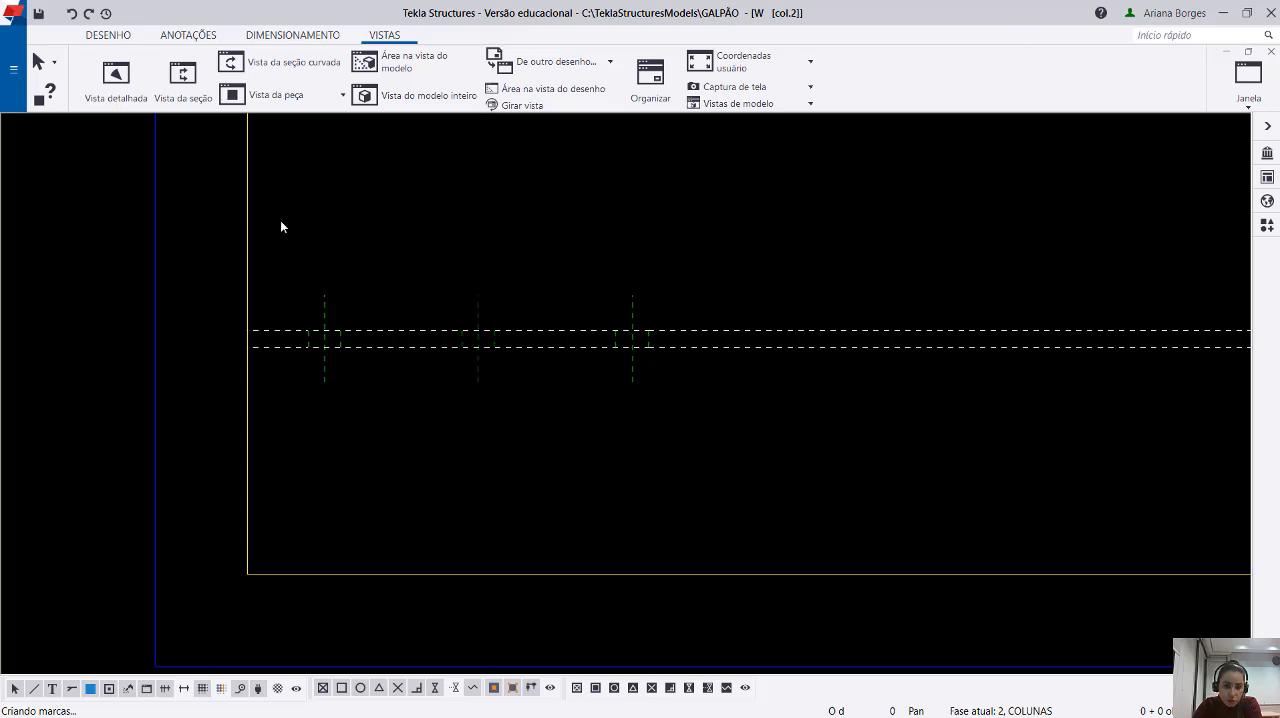
drag(281, 225, 726, 477)
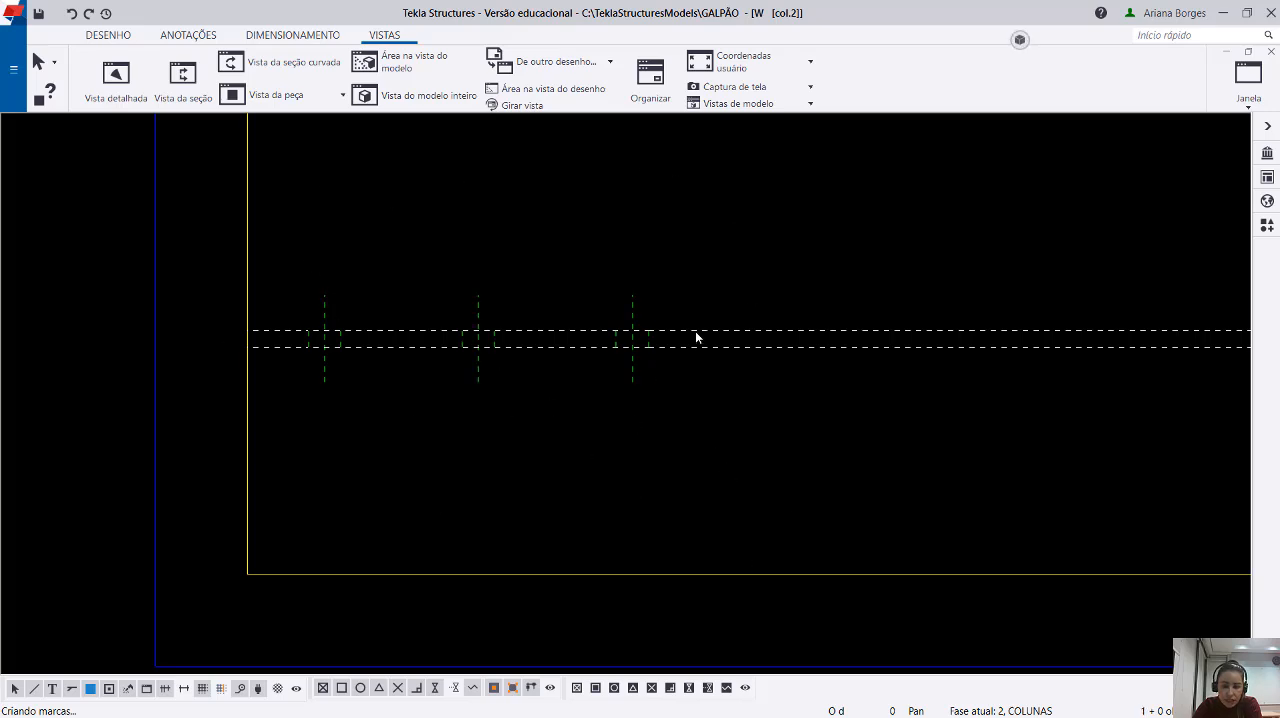
Examine the two four-bolt flange groups along the lengthwise section view.
scroll(695, 334, down, 2)
scroll(697, 345, up, 5)
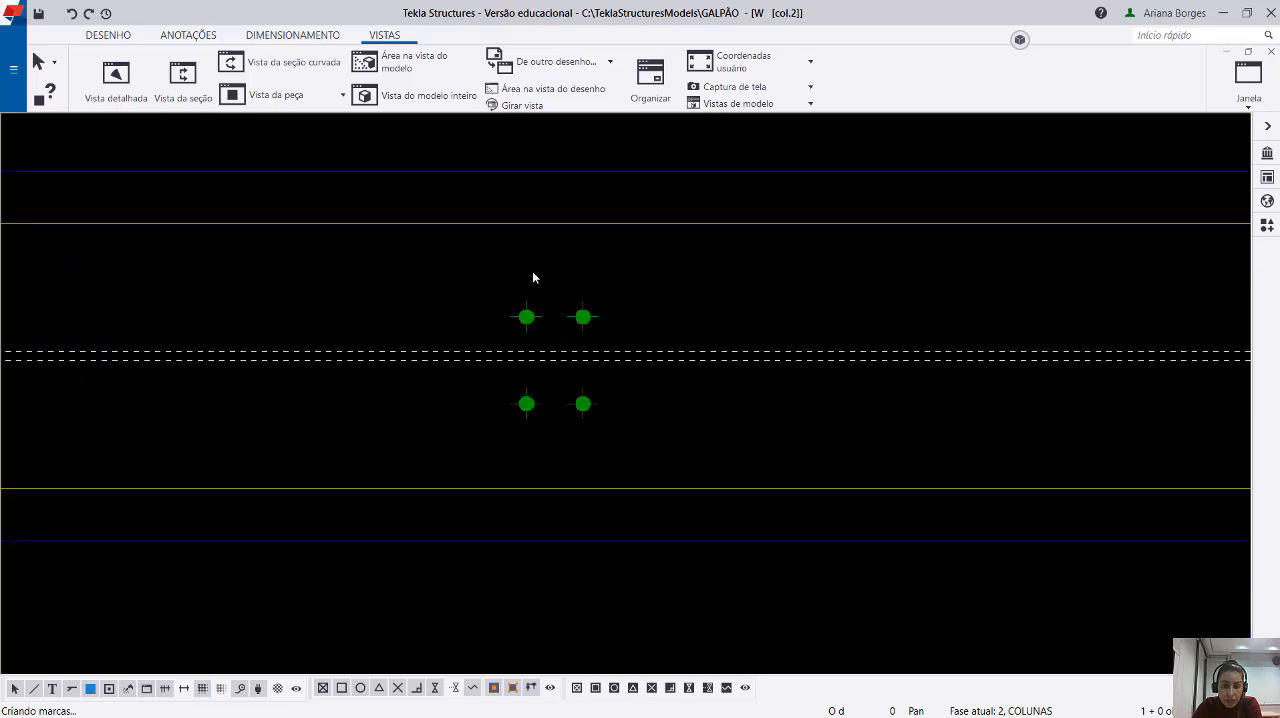
drag(446, 240, 634, 464)
scroll(556, 345, up, 3)
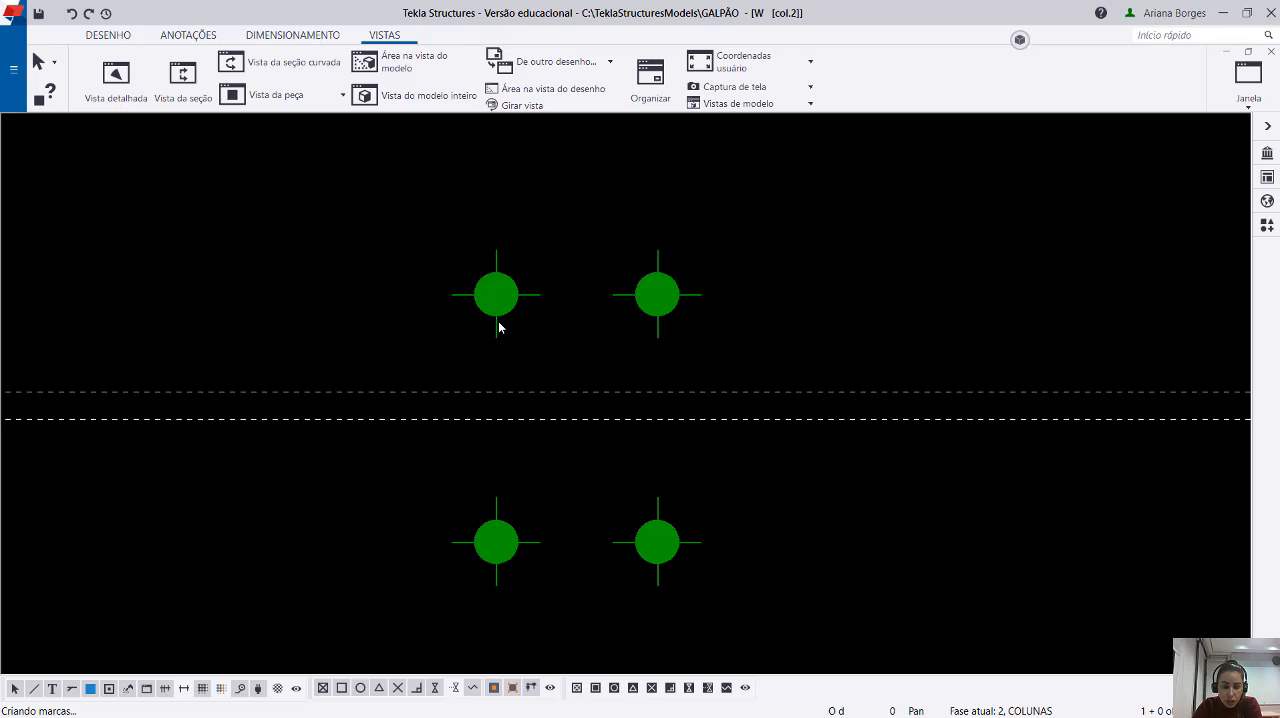
scroll(495, 320, down, 4)
scroll(617, 367, up, 2)
scroll(594, 326, up, 1)
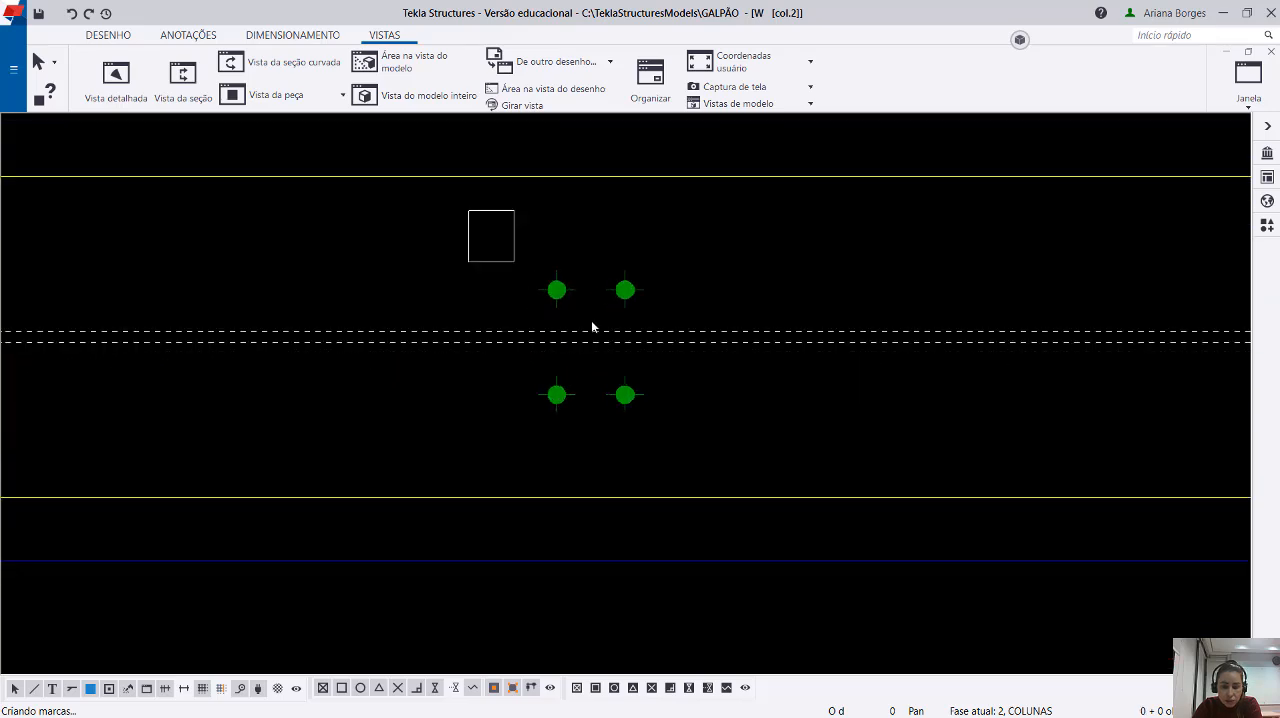
scroll(749, 360, down, 5)
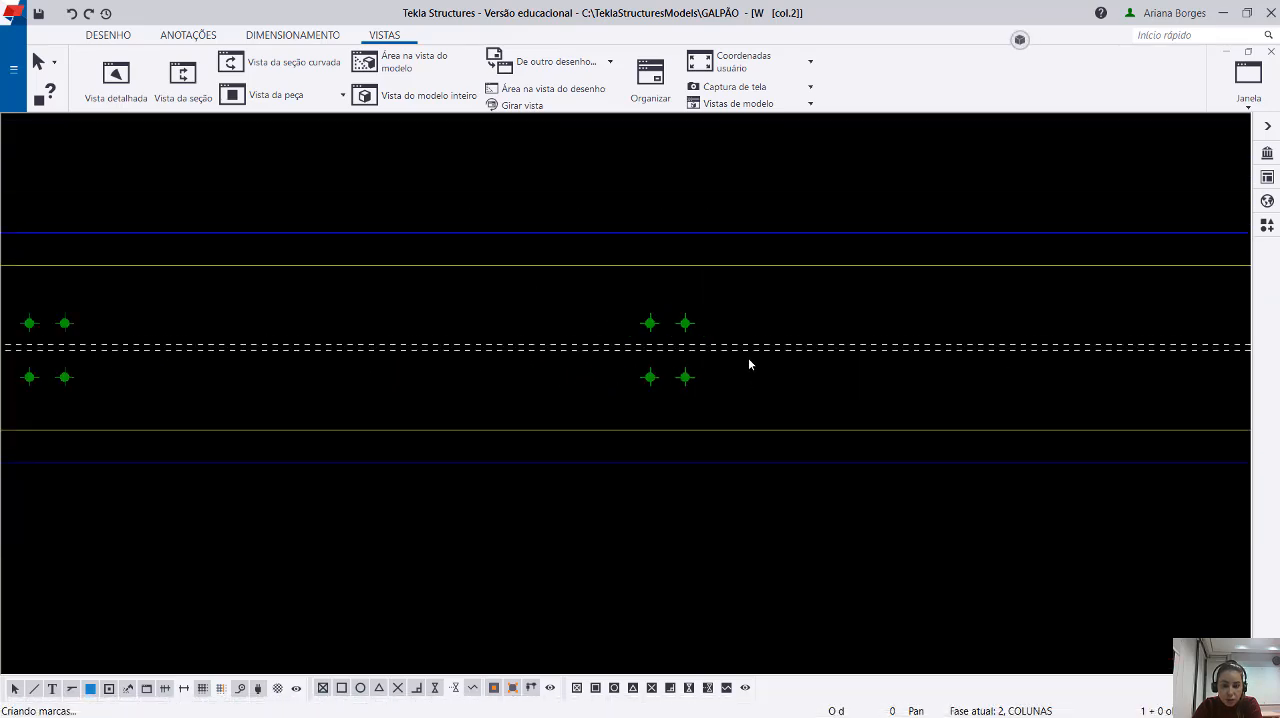
middle_drag(823, 434, 497, 396)
scroll(491, 389, down, 4)
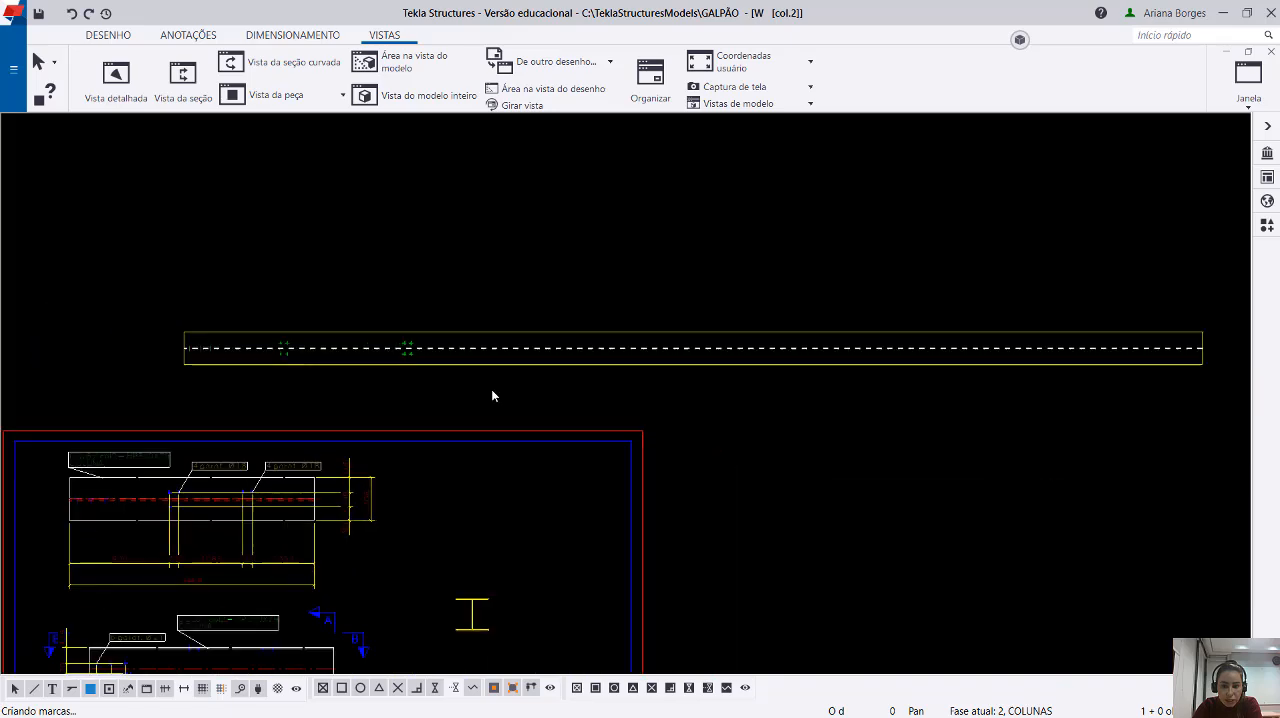
Delete lengthwise section view B above the drawing frame.
middle_drag(563, 431, 631, 301)
click(621, 260)
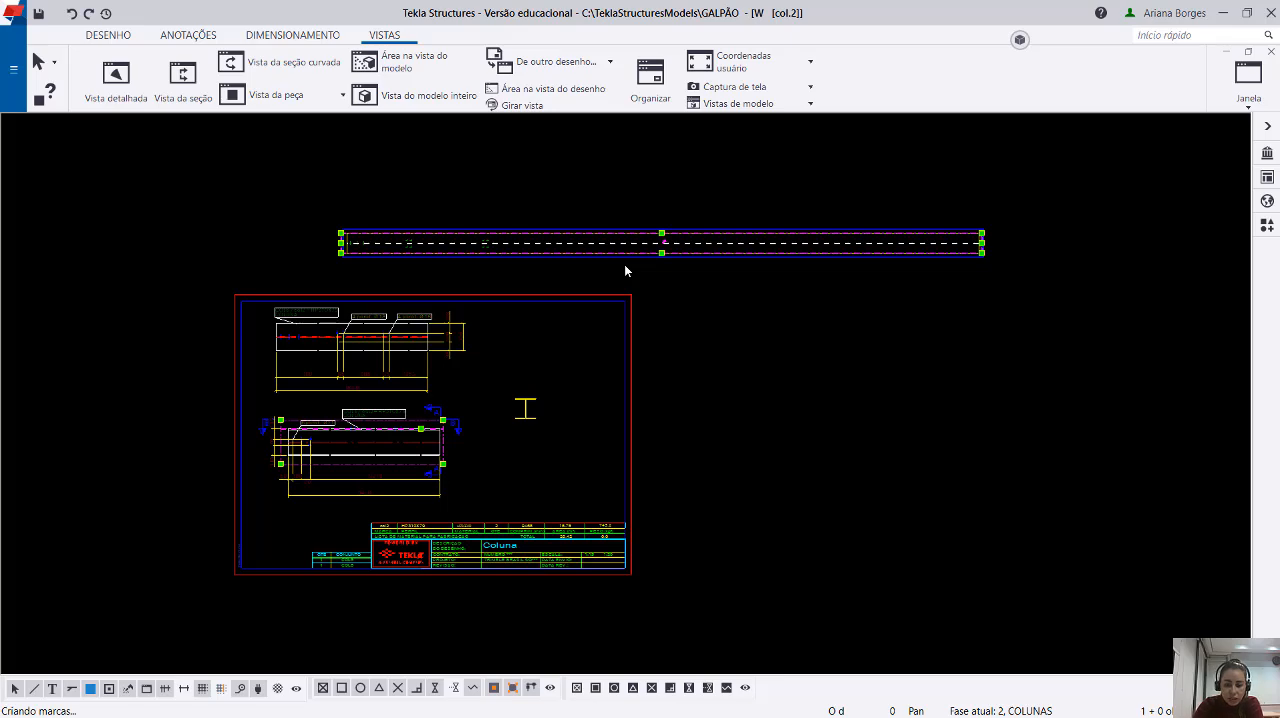
key(Delete)
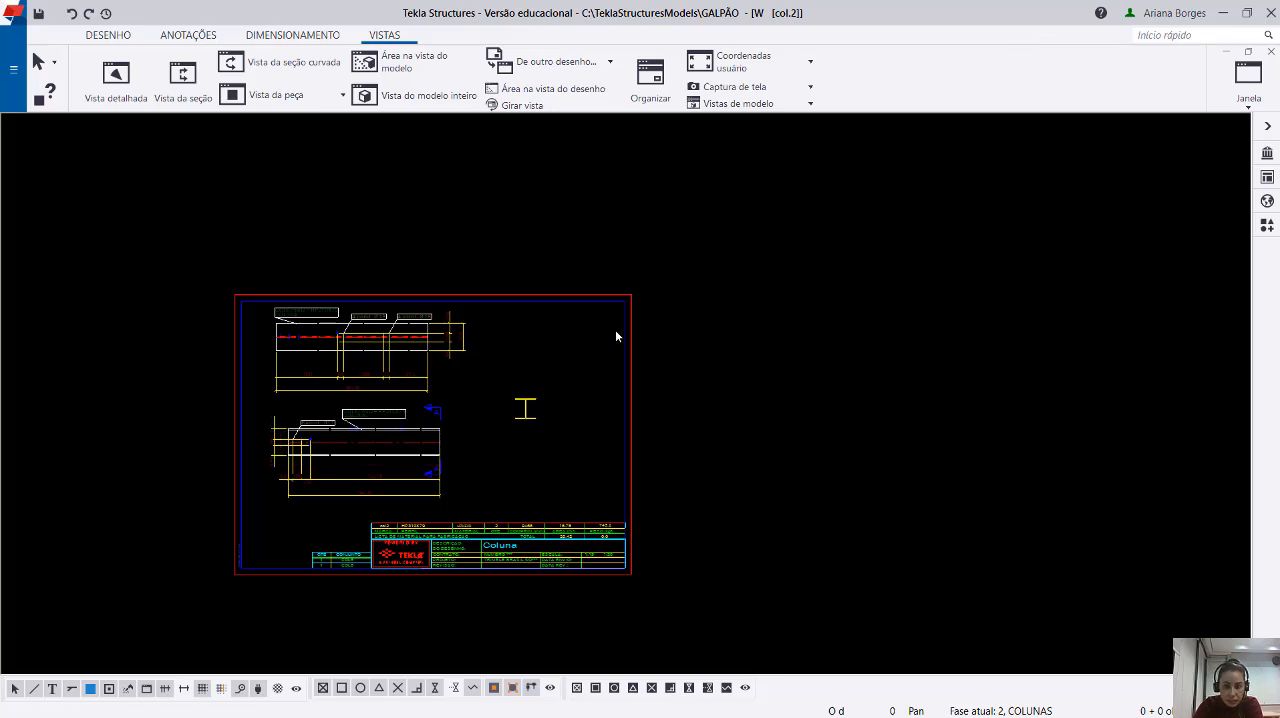
Open the section symbol properties of section mark A in the lower column view.
scroll(409, 476, up, 2)
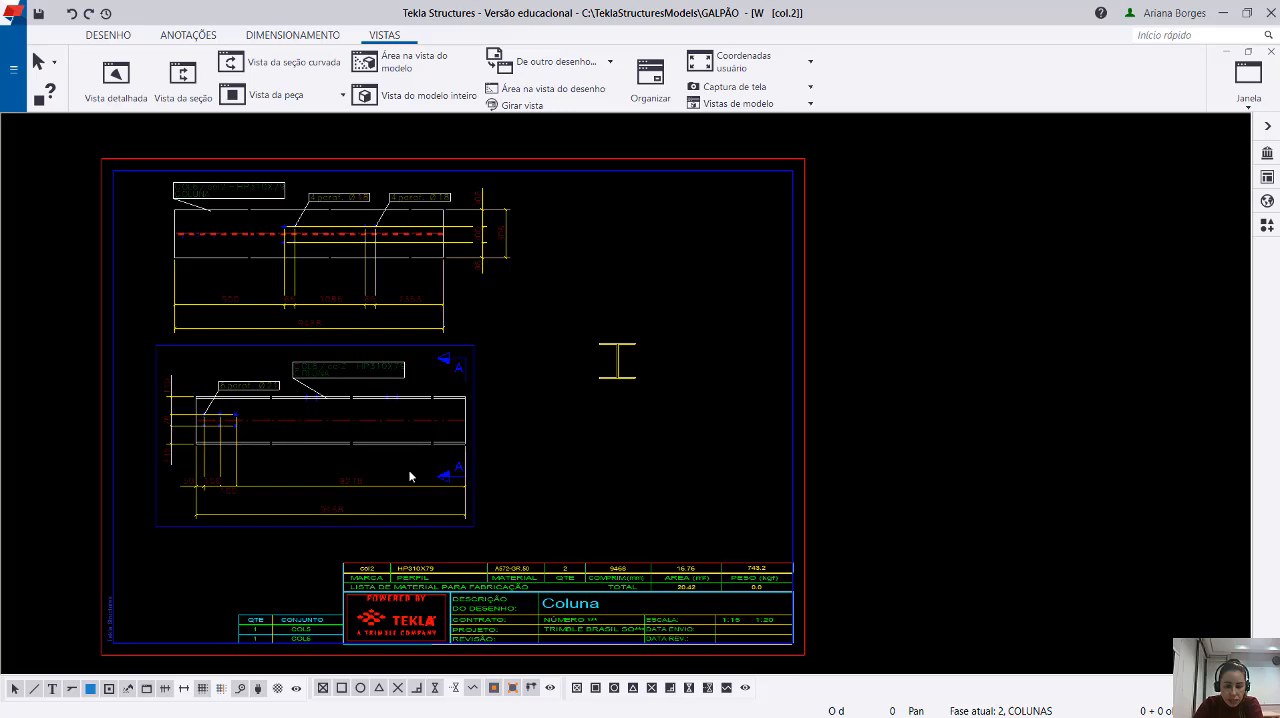
mouse_move(436, 482)
middle_down()
mouse_move(660, 437)
mouse_move(647, 436)
middle_up()
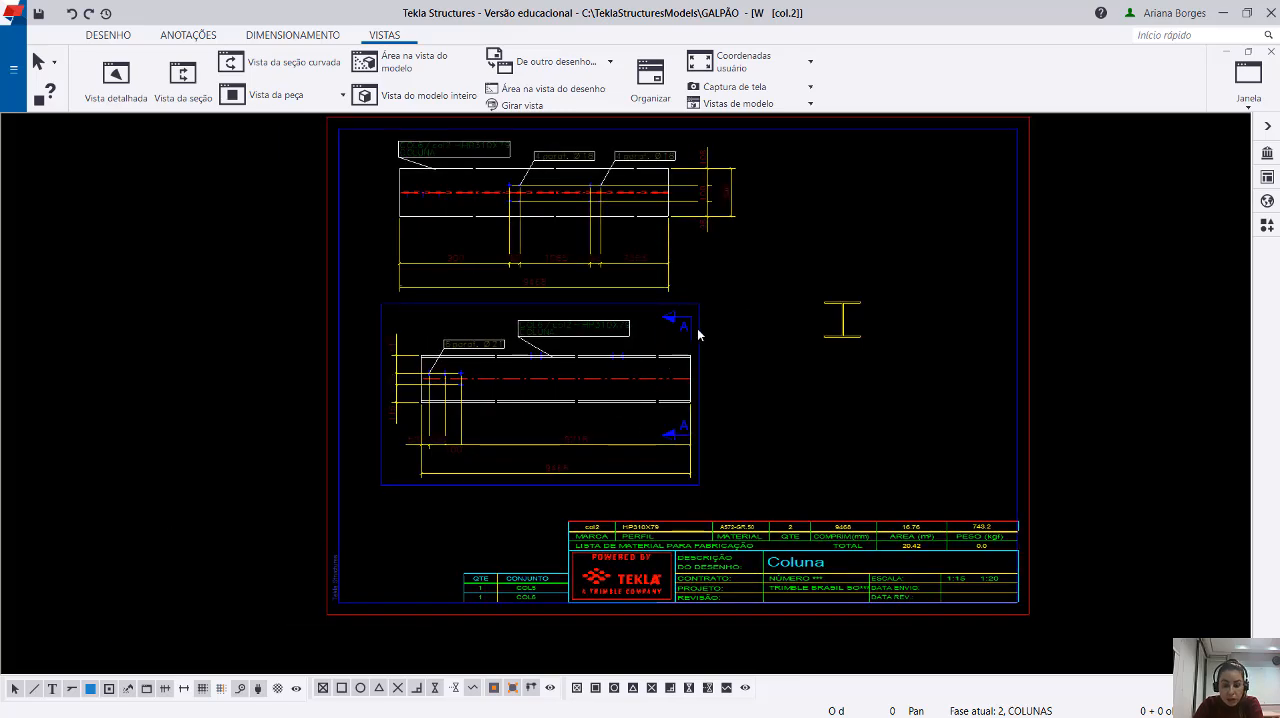
scroll(698, 334, up, 5)
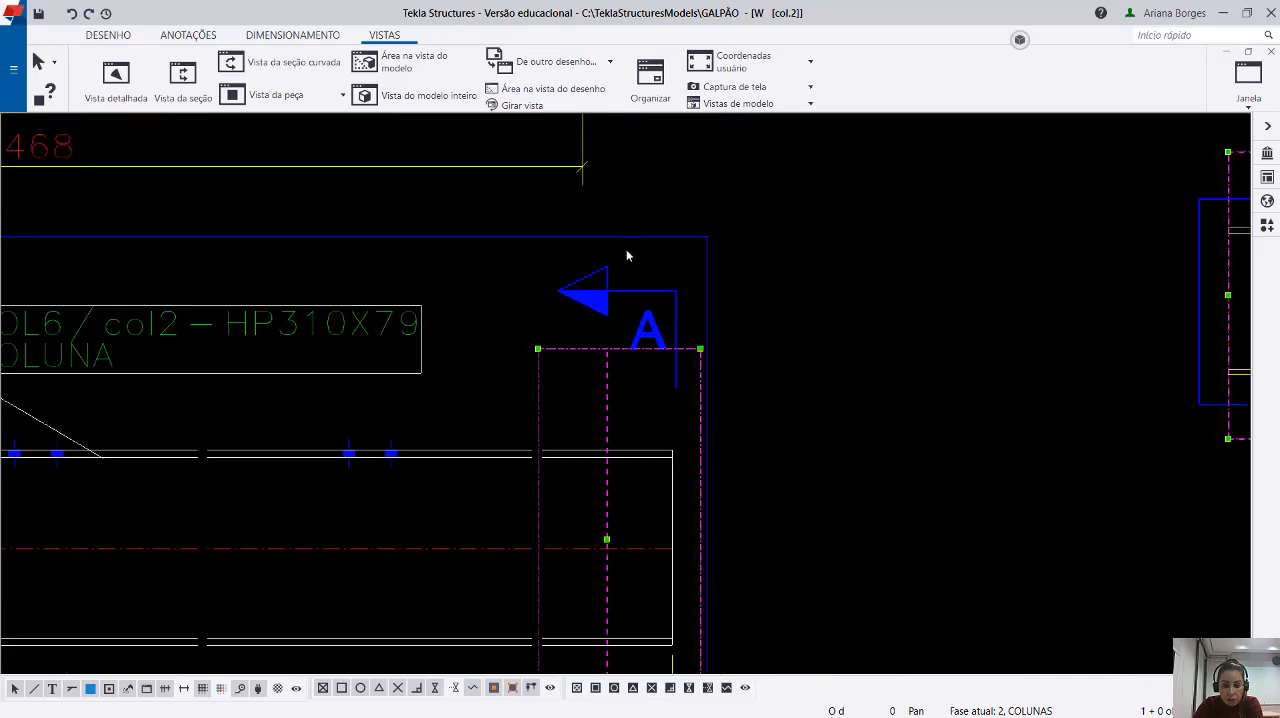
scroll(630, 287, down, 4)
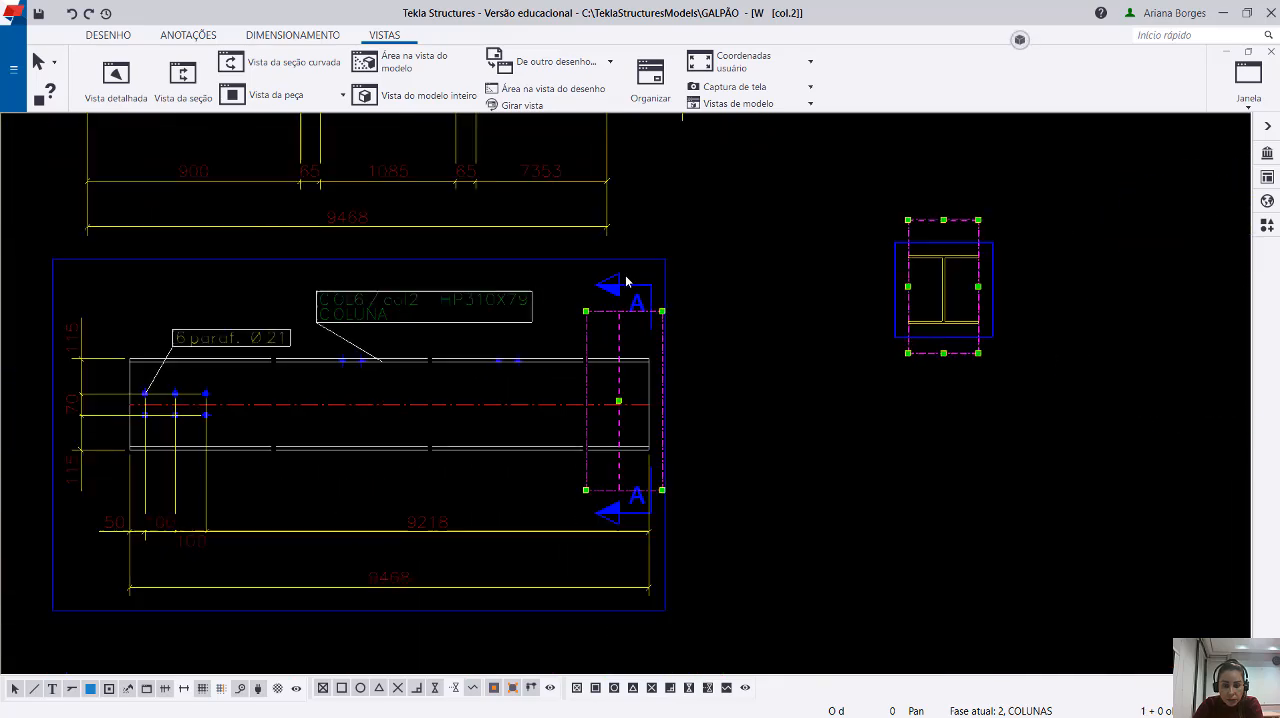
click(731, 367)
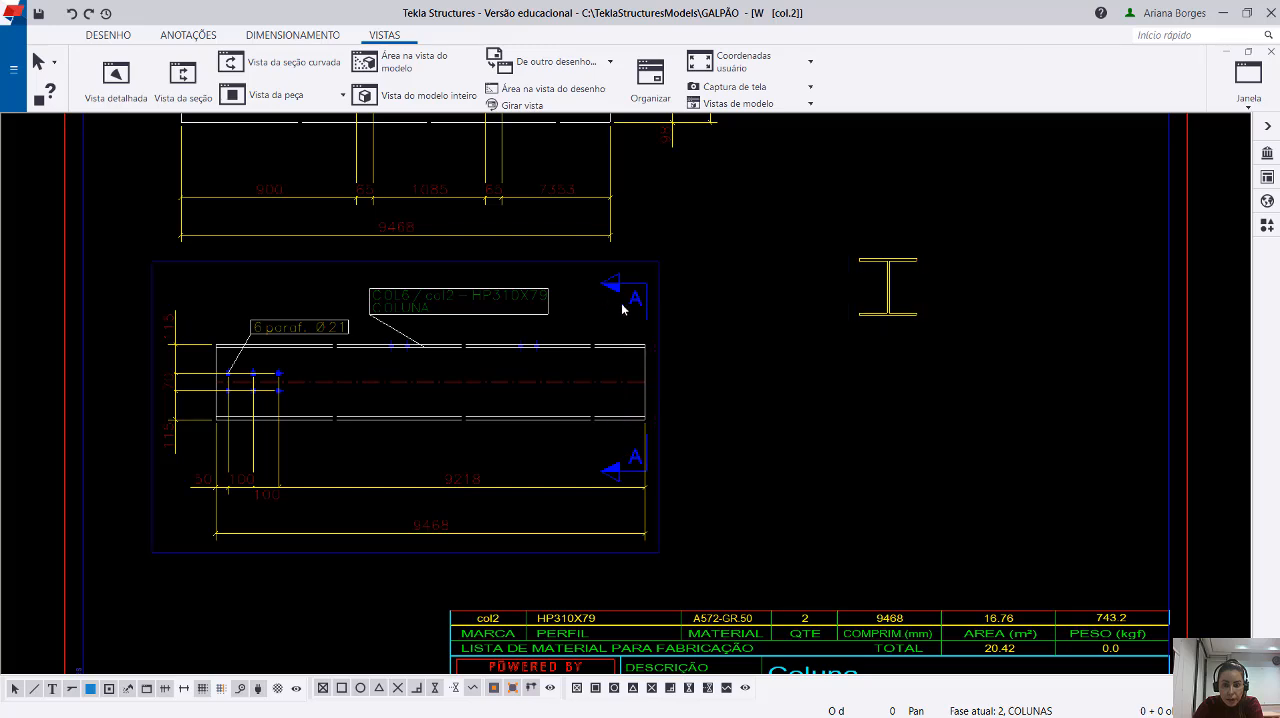
click(612, 288)
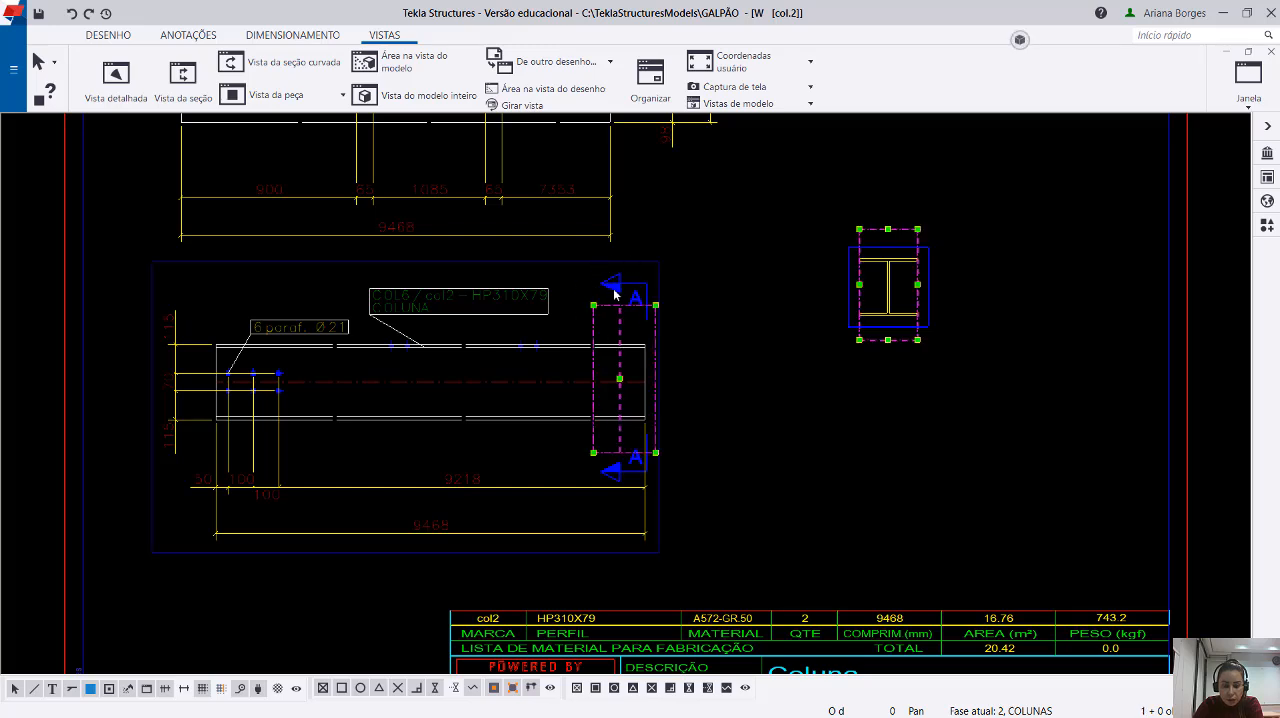
double_click(621, 296)
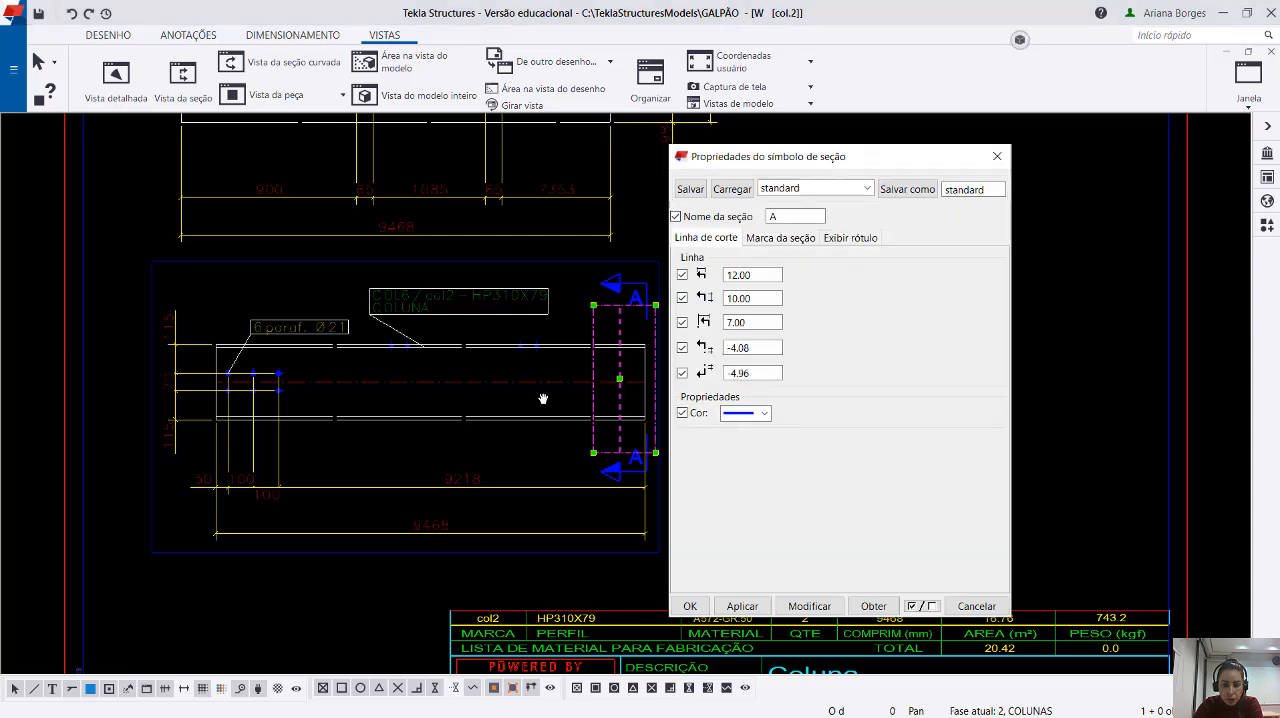
Review the cut line, section mark and label settings of section A beside its mark in the drawing.
middle_drag(543, 399, 297, 392)
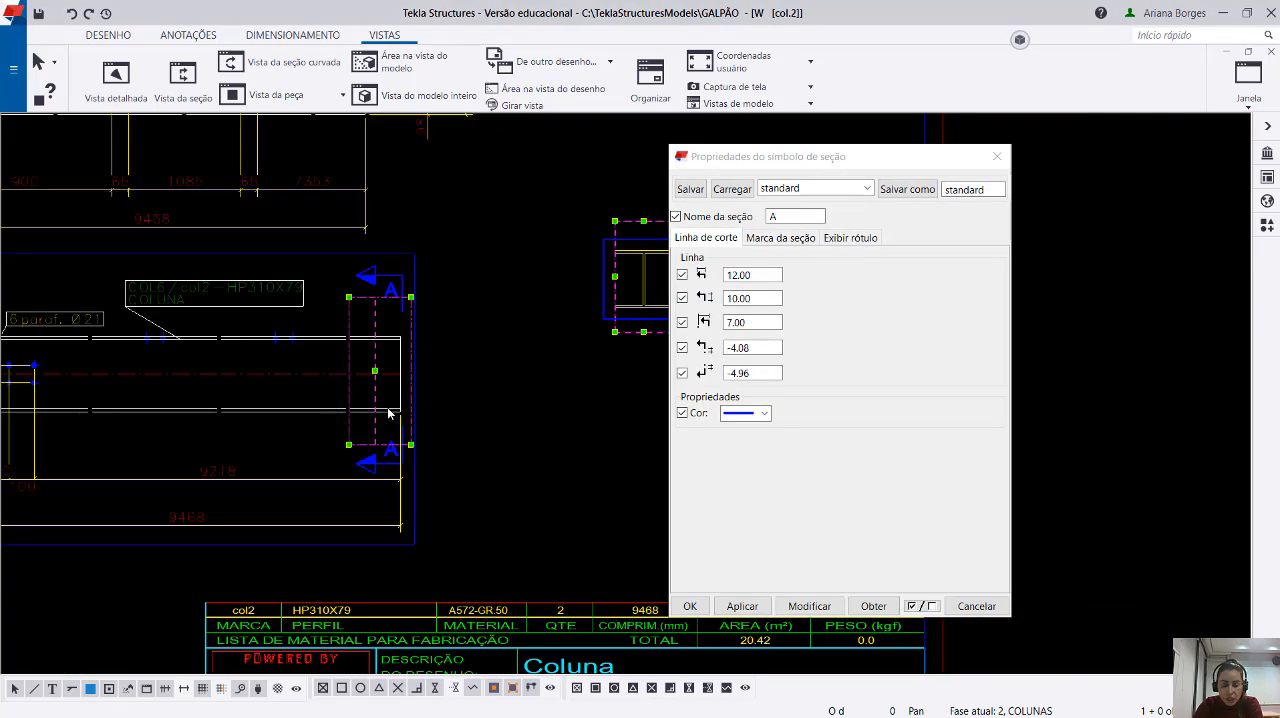
mouse_move(822, 165)
mouse_down()
mouse_move(830, 186)
mouse_move(882, 186)
mouse_move(881, 144)
mouse_up()
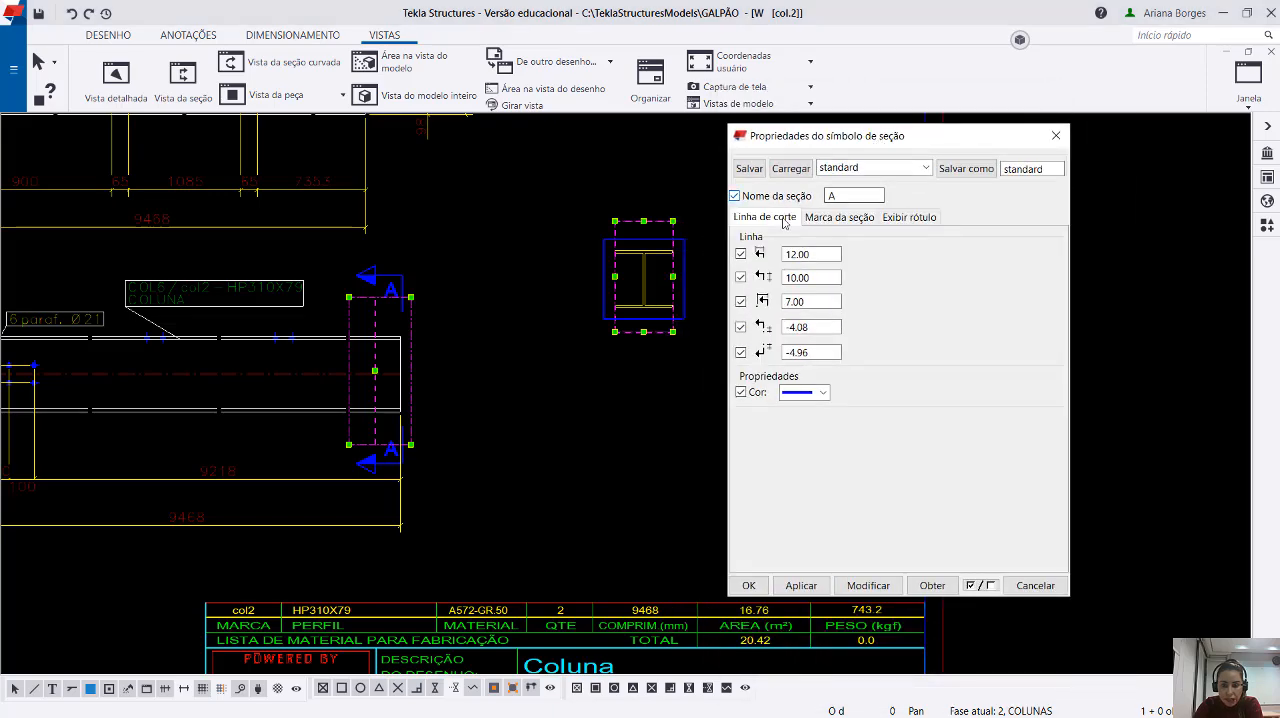
click(826, 218)
click(911, 222)
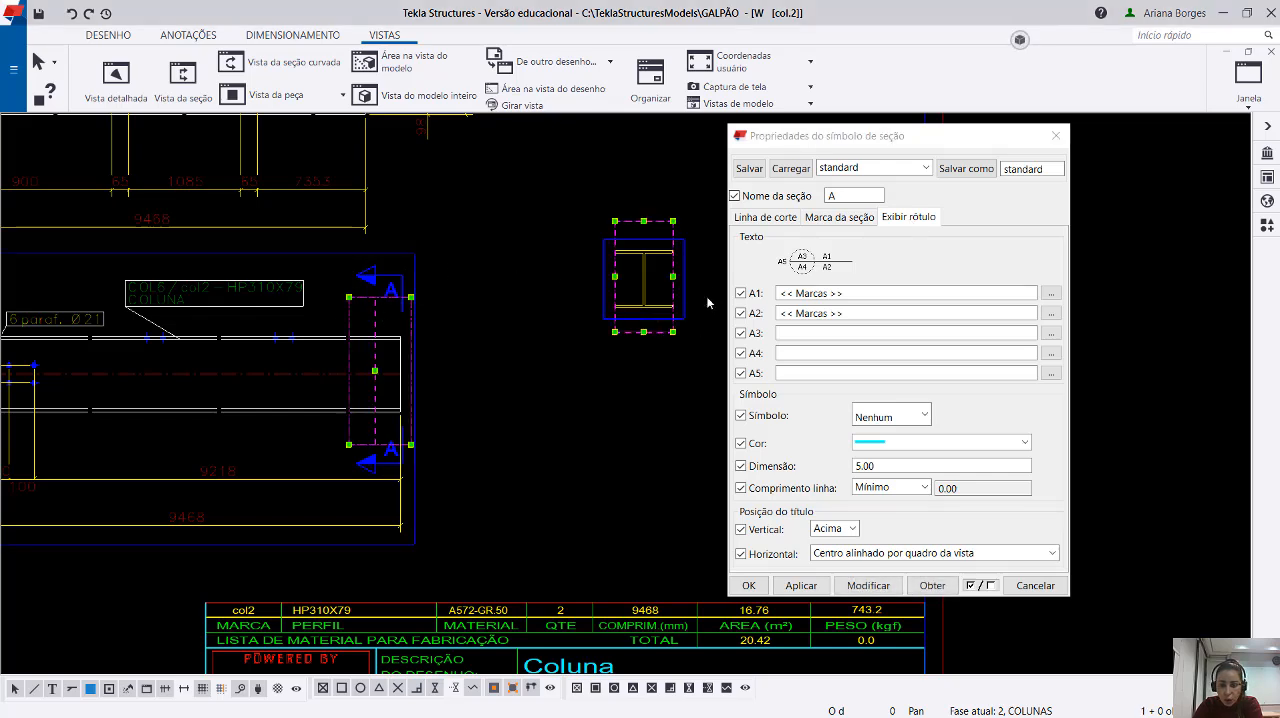
click(766, 217)
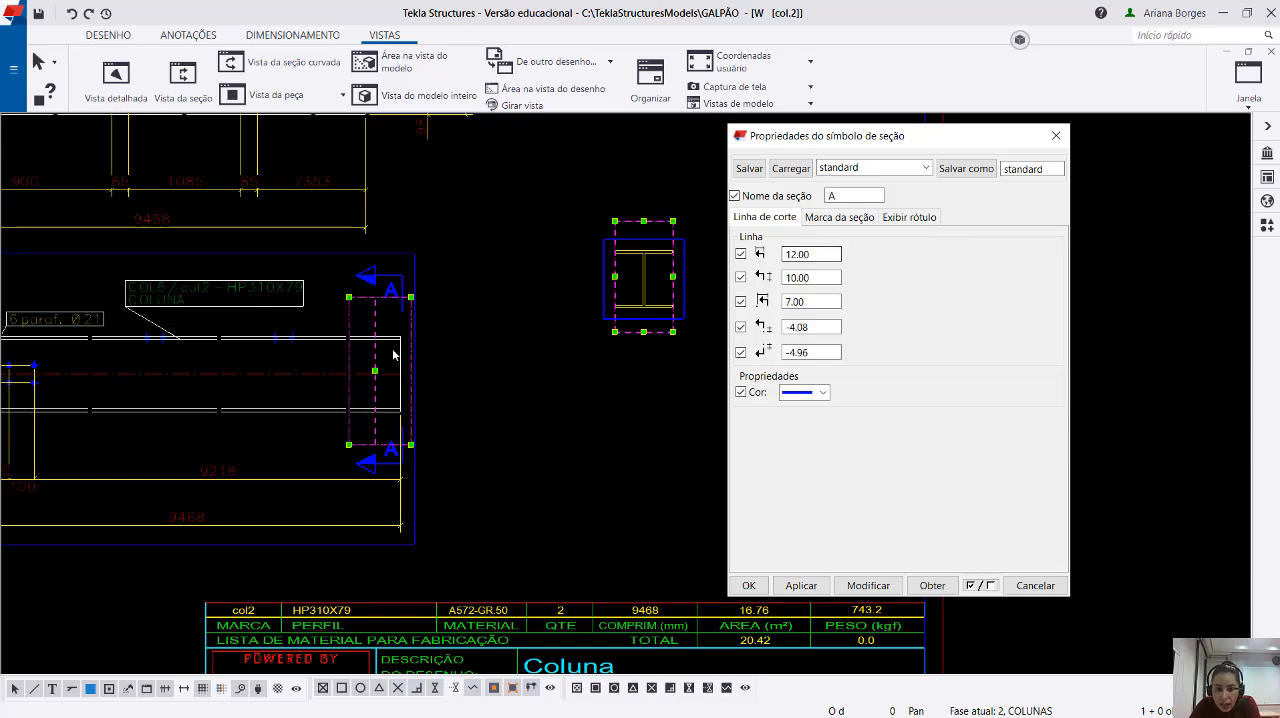
scroll(440, 352, up, 4)
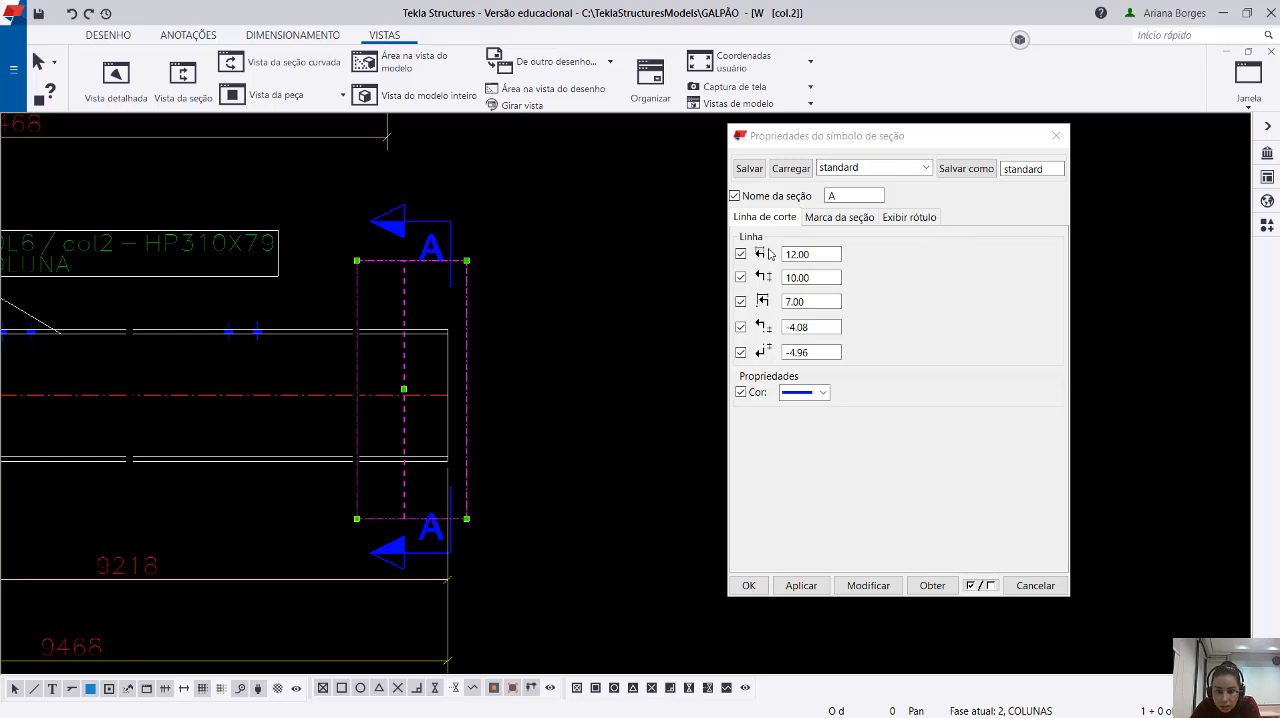
Try a horizontal cut-line length of 5 on section mark A, and restore it to 12.
double_click(787, 254)
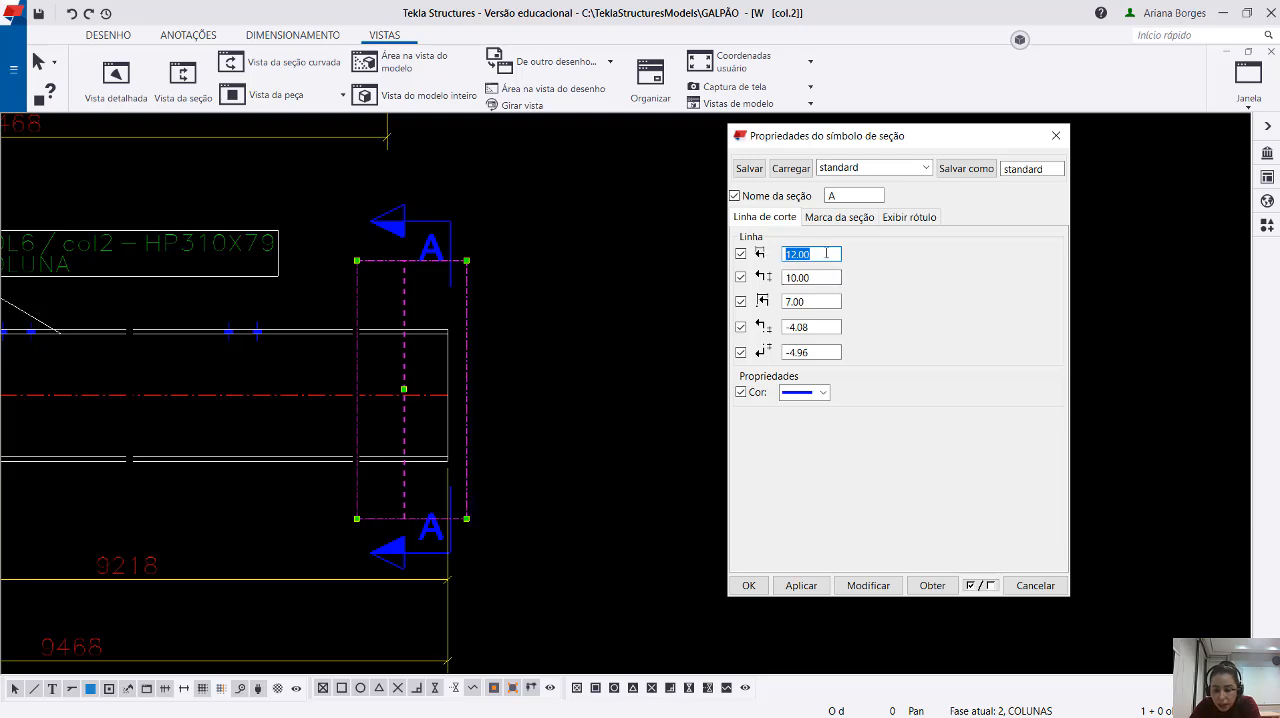
text(5)
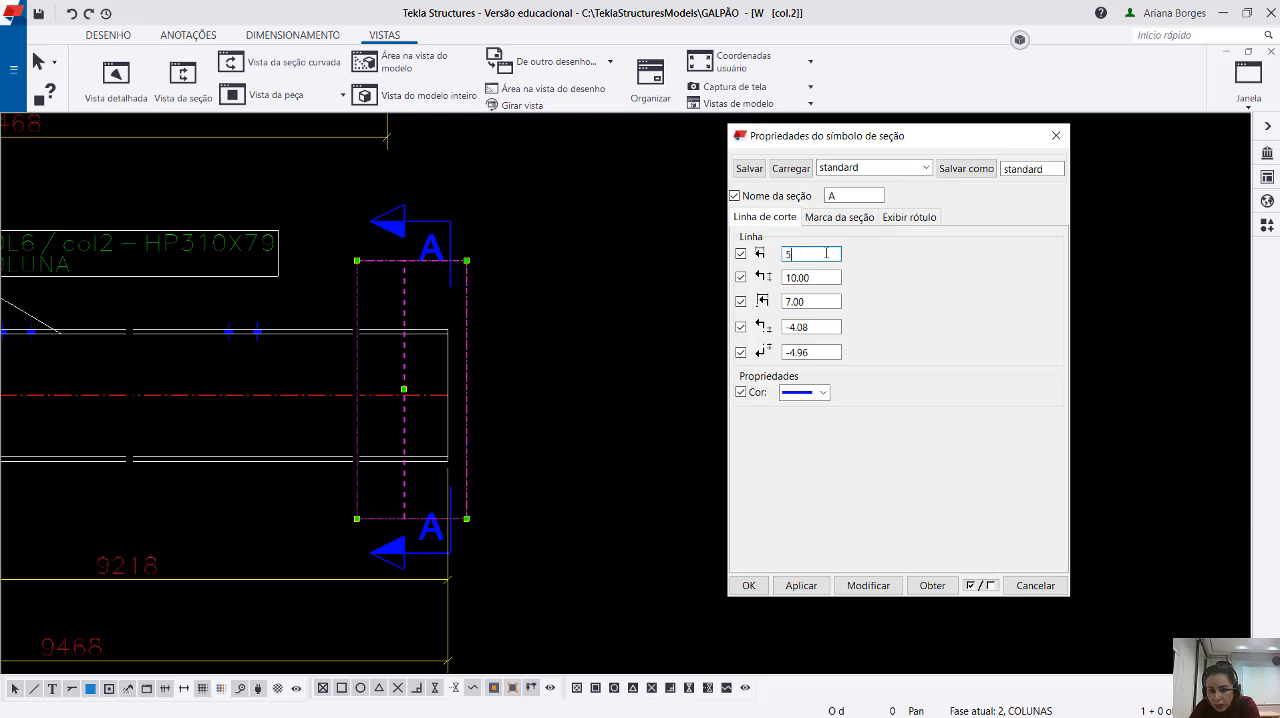
click(866, 587)
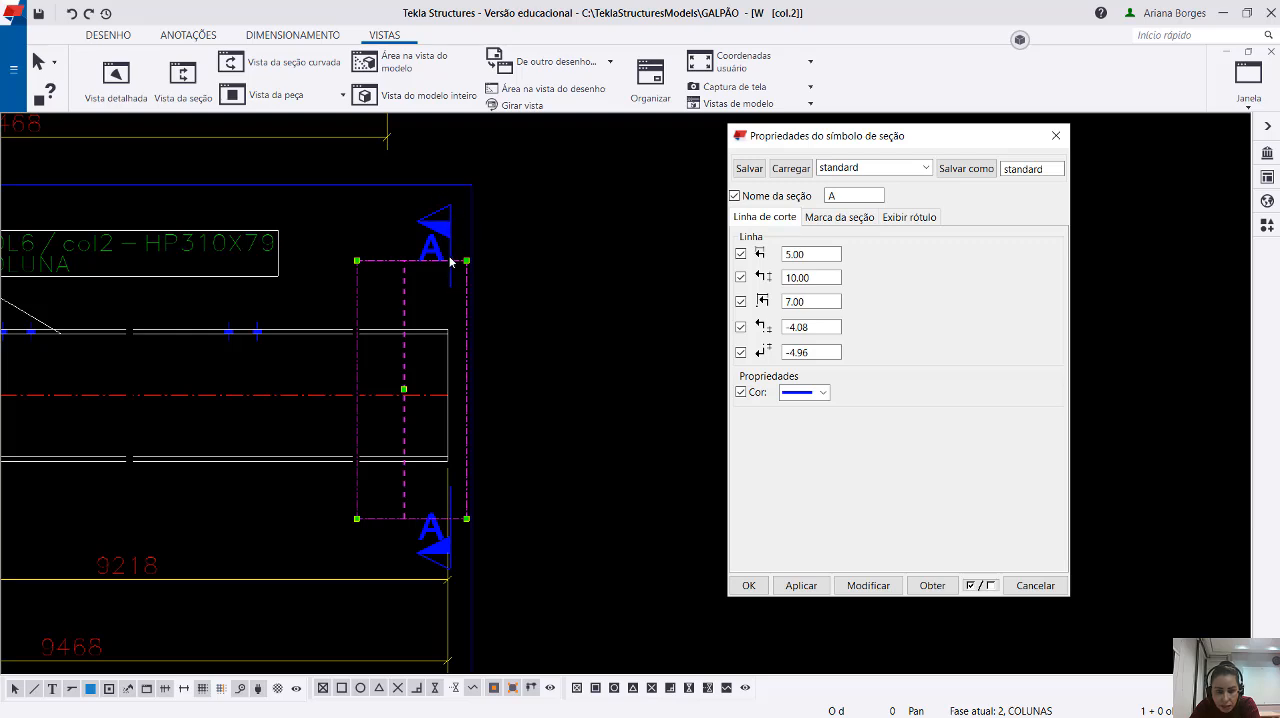
double_click(821, 254)
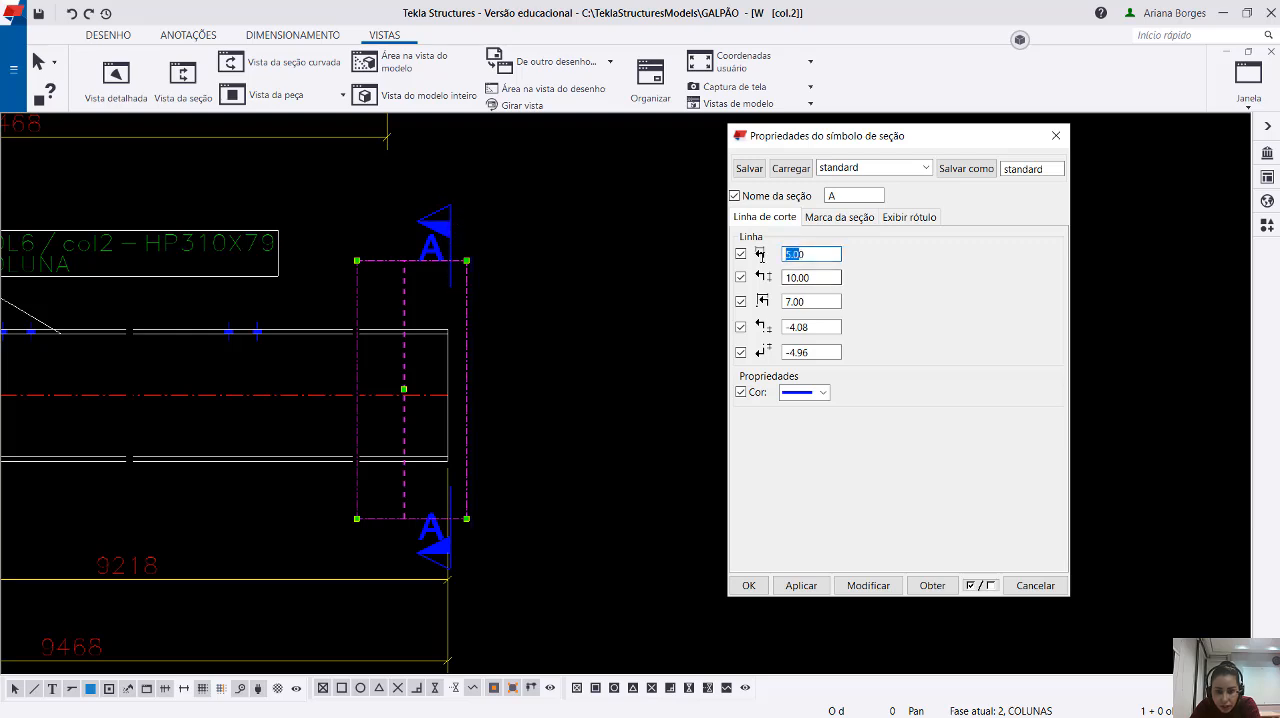
text(12)
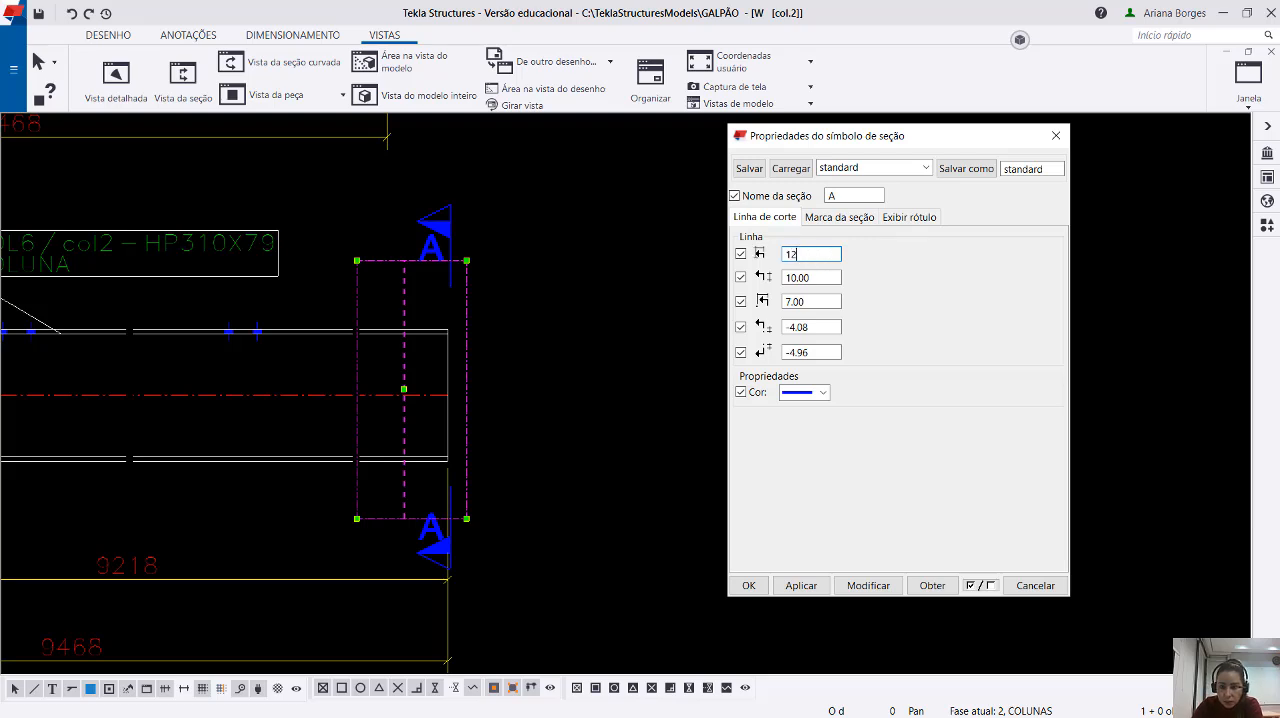
click(870, 587)
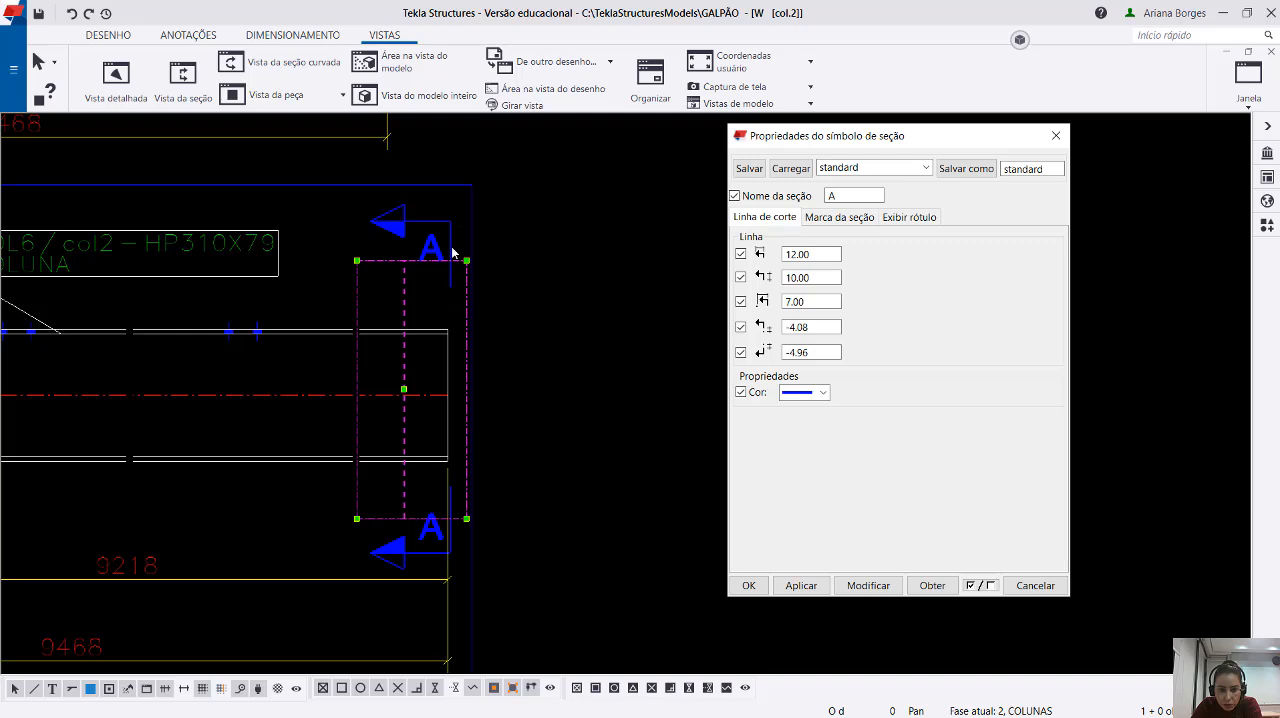
Try a vertical cut-line length of 5 on section mark A, and restore it to 10.
double_click(797, 274)
text(5)
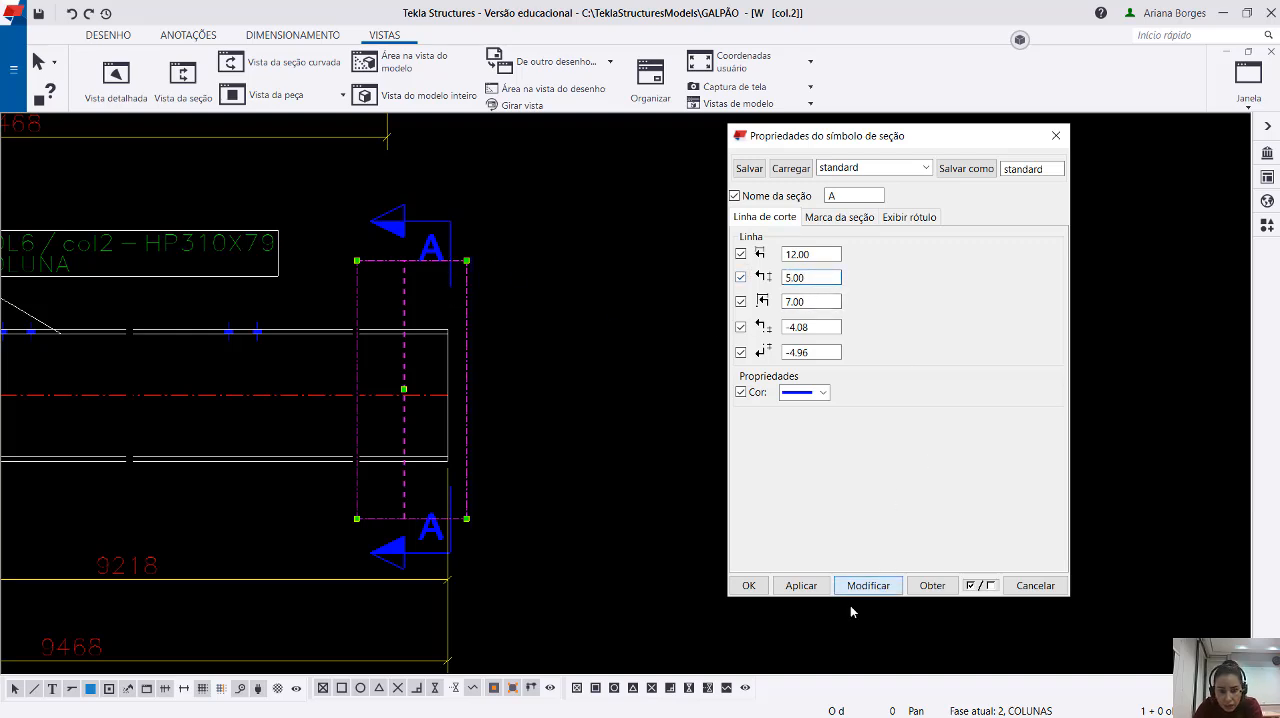
scroll(410, 320, up, 2)
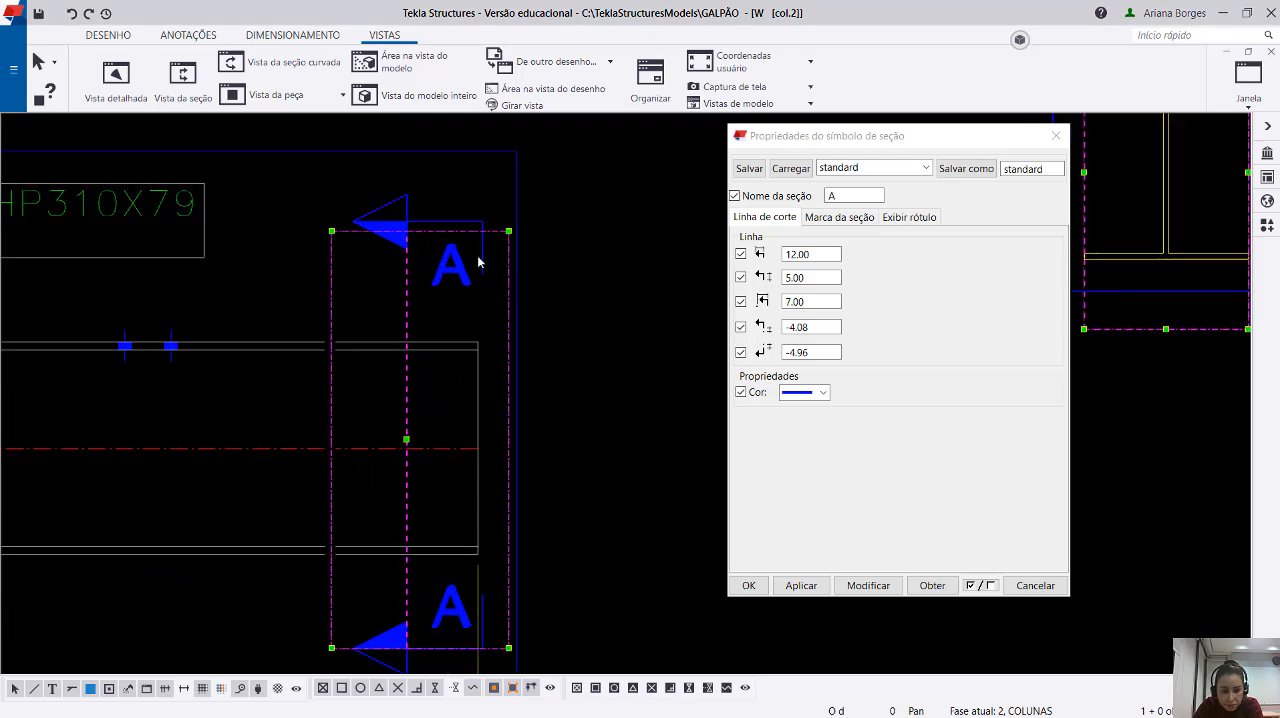
click(805, 278)
double_click(805, 278)
text(10)
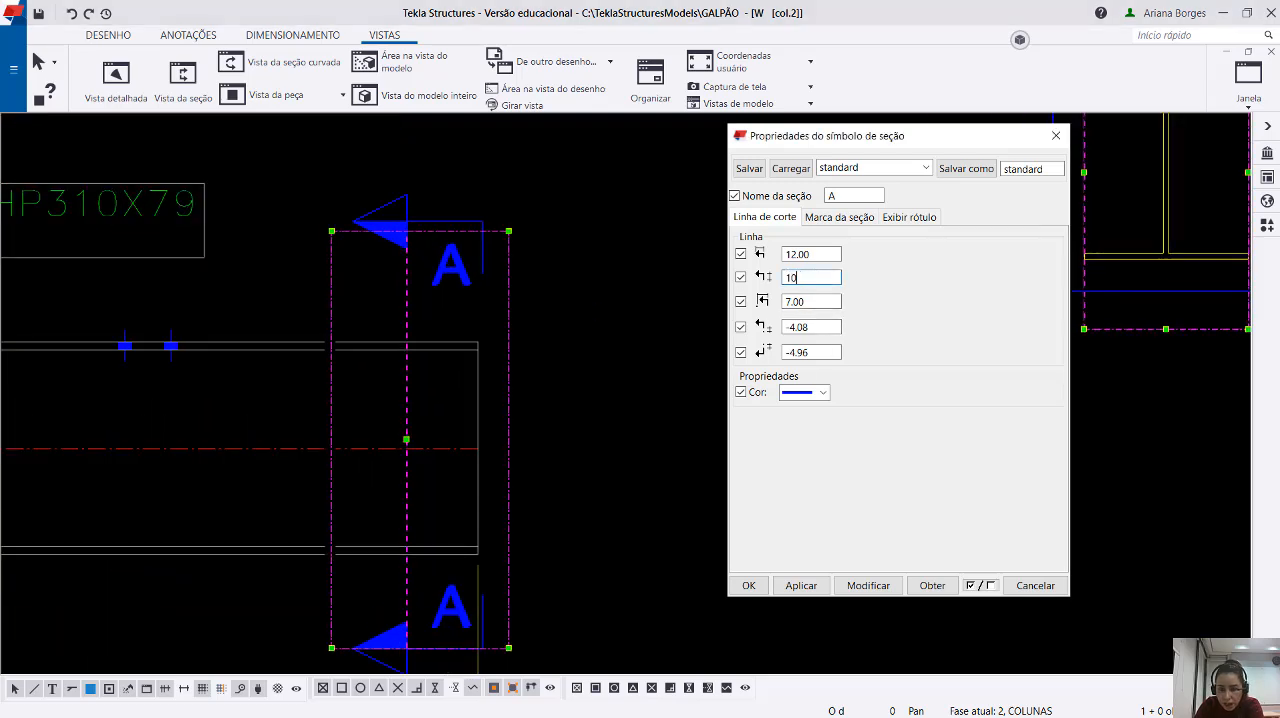
click(868, 585)
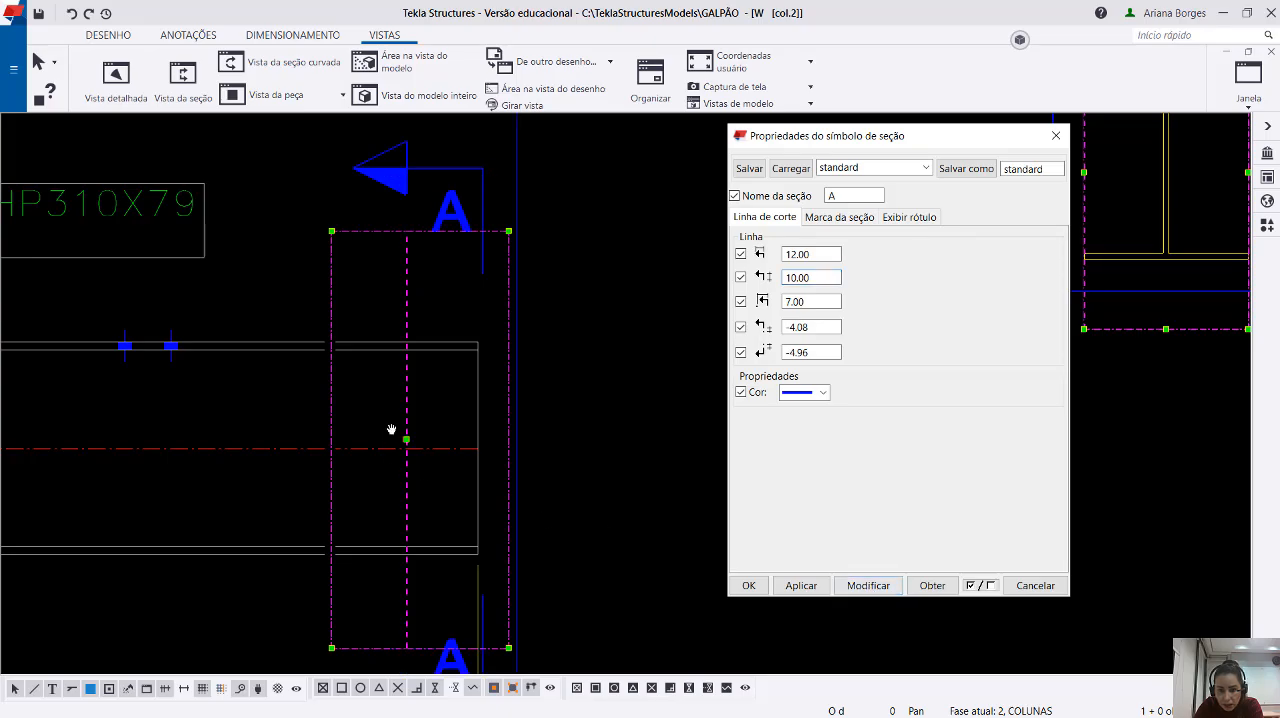
scroll(439, 408, down, 1)
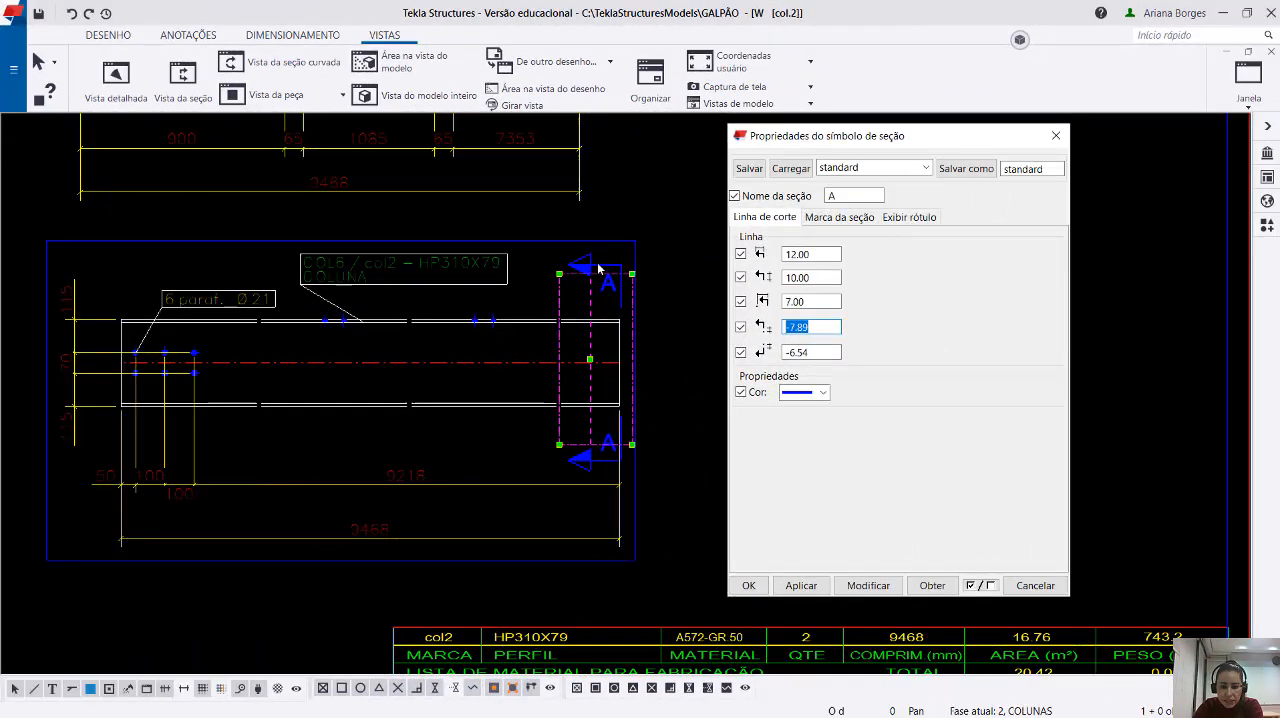
Set the cut-line colour of section mark A to red and apply it to the selected mark.
click(741, 392)
click(804, 392)
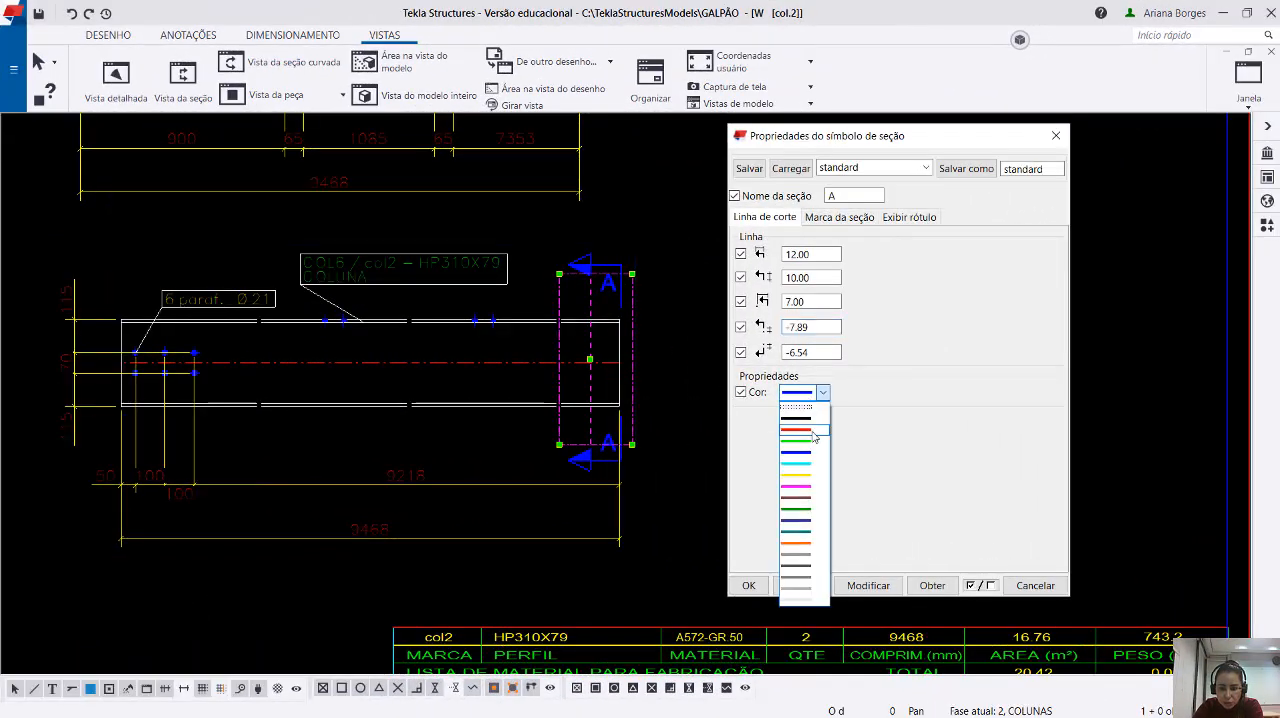
click(805, 428)
click(862, 586)
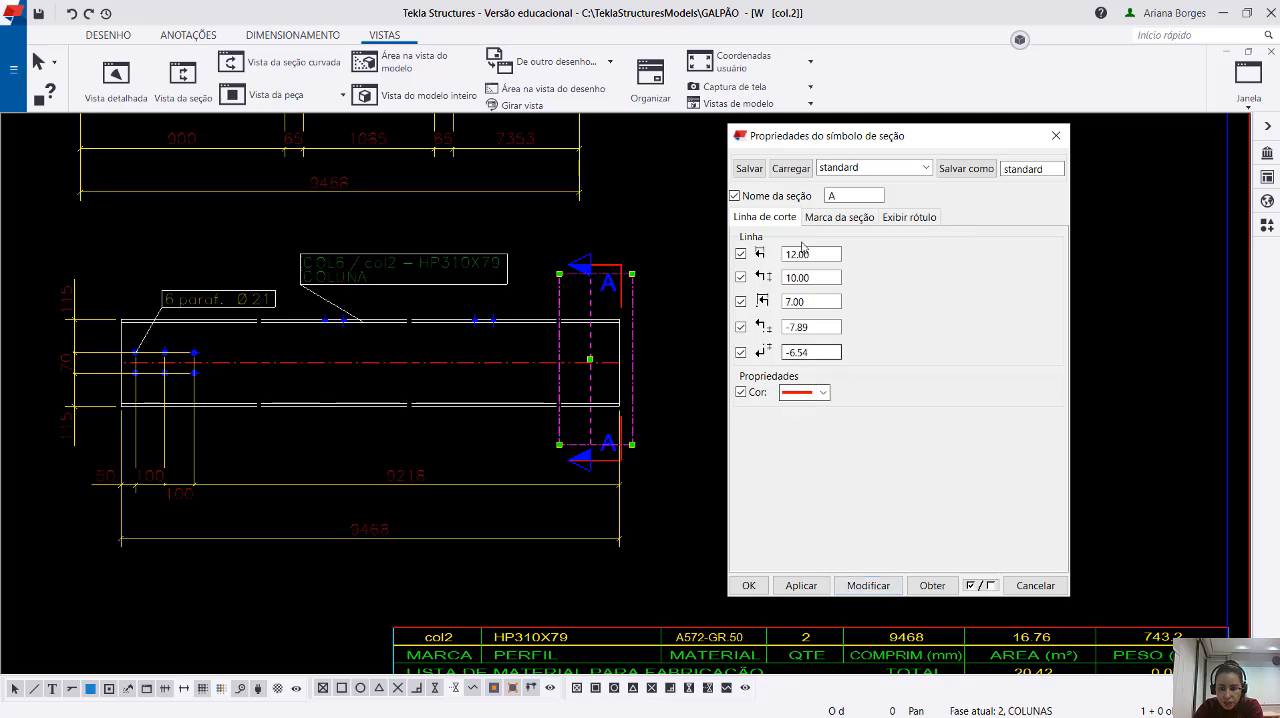
Set the arrow symbol colour of section mark A to red and apply it in the lower column view.
click(837, 218)
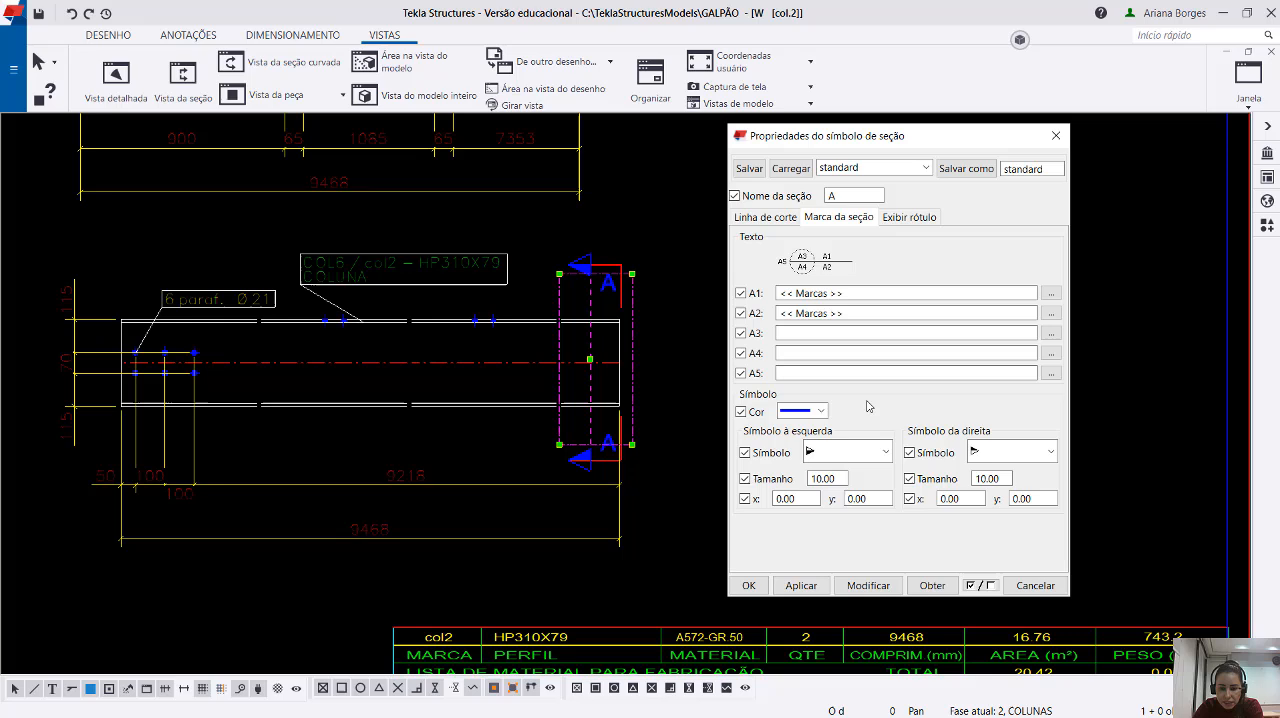
click(587, 263)
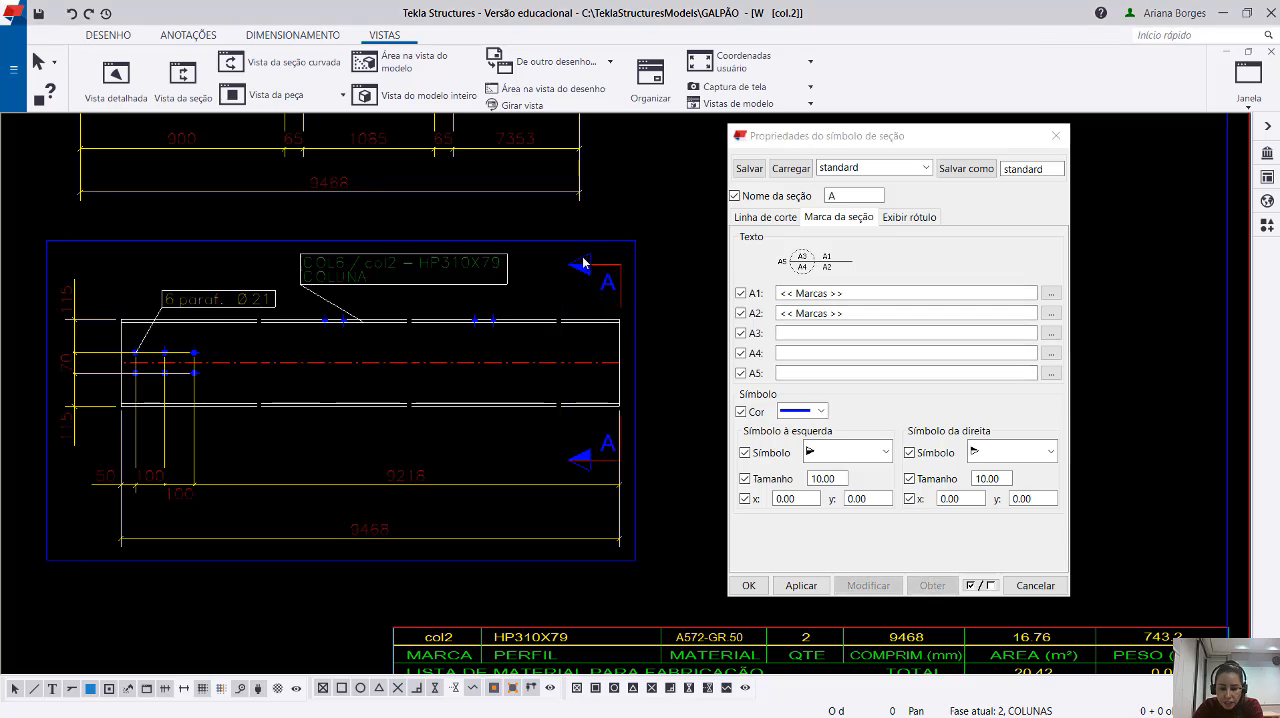
click(772, 217)
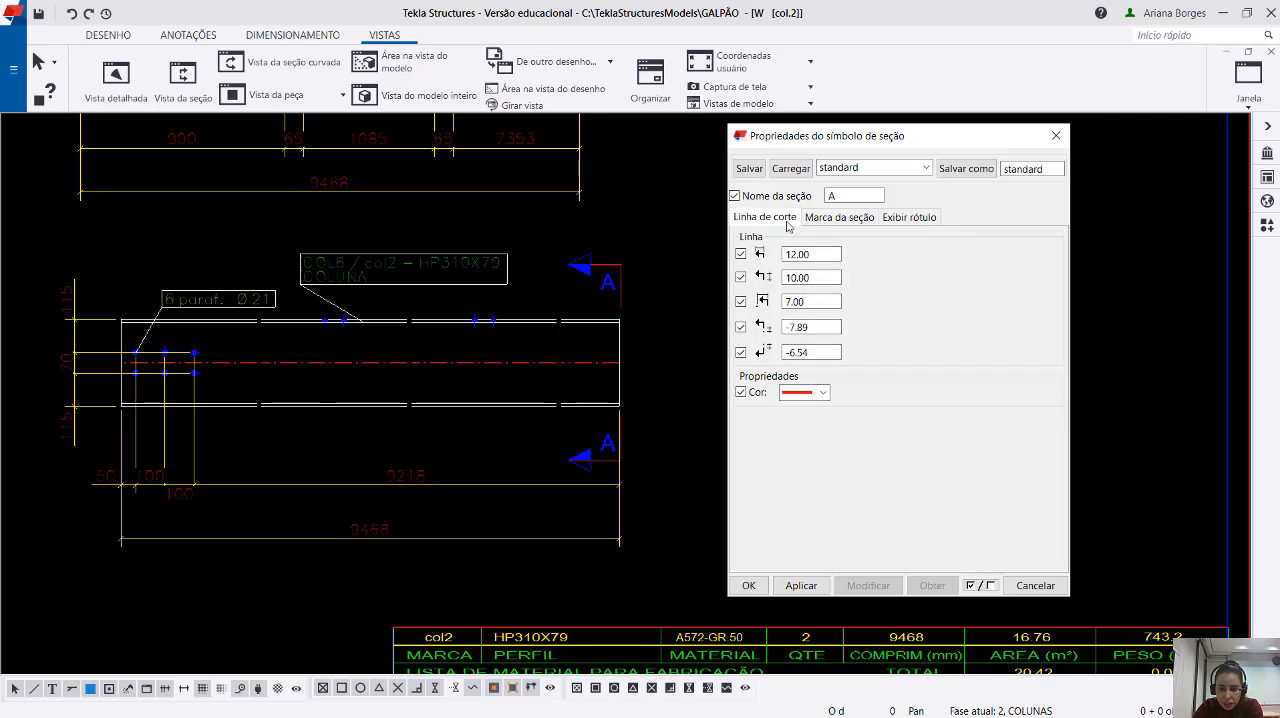
click(829, 218)
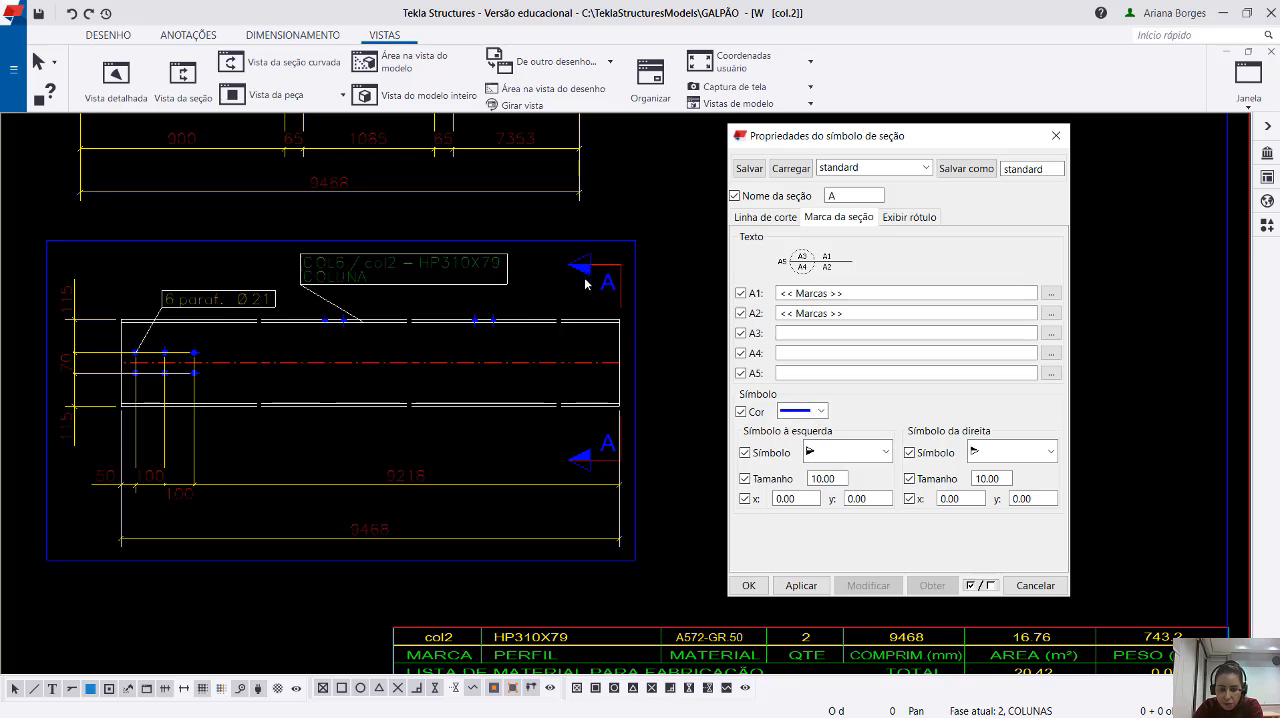
click(820, 411)
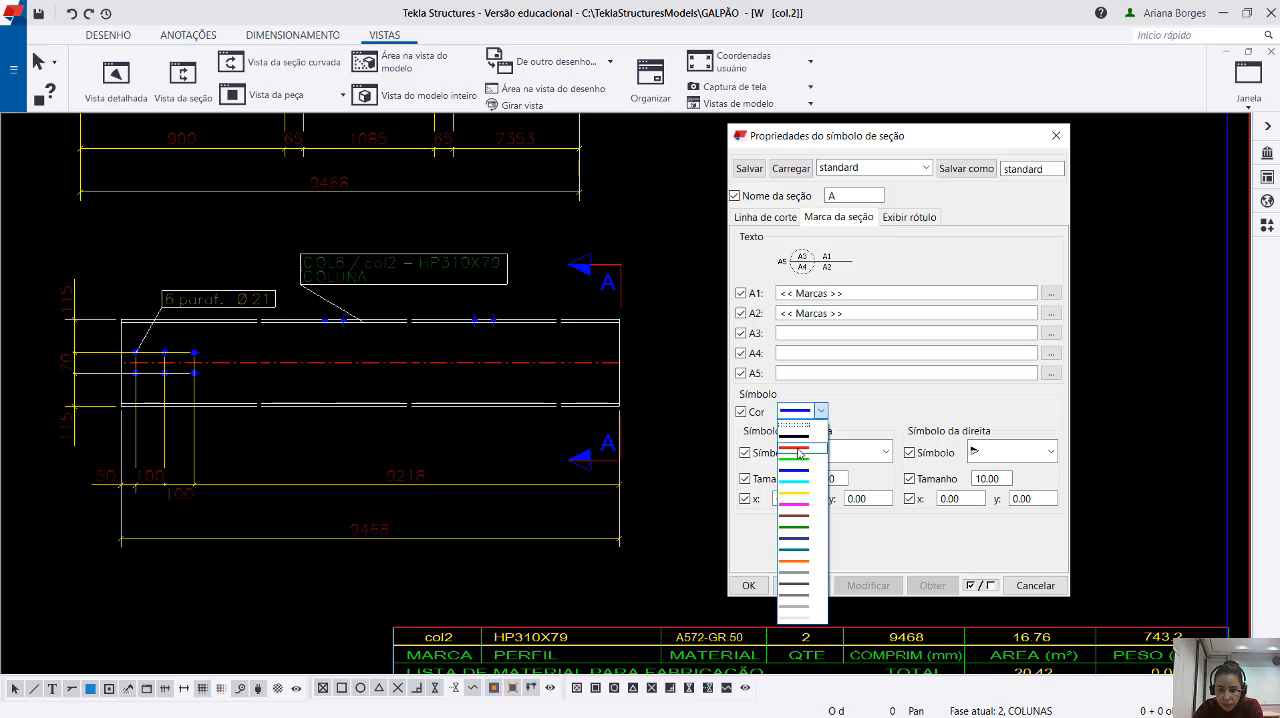
click(799, 448)
click(801, 585)
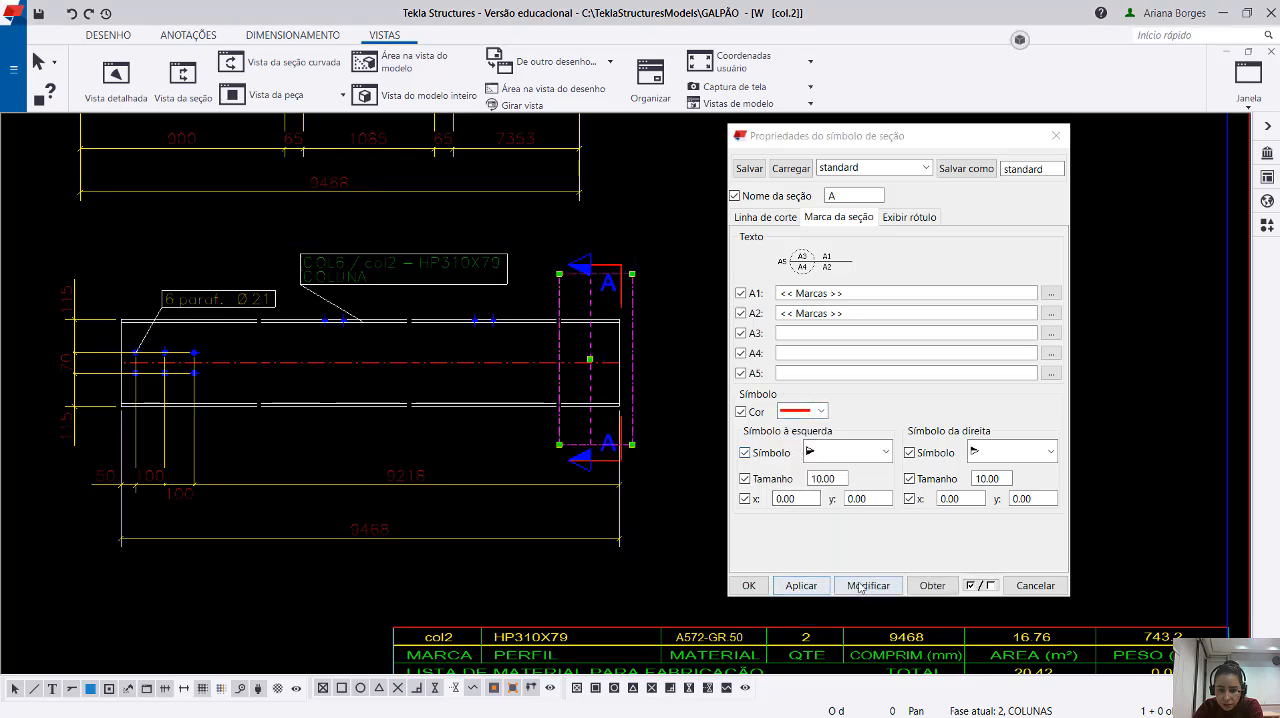
click(859, 586)
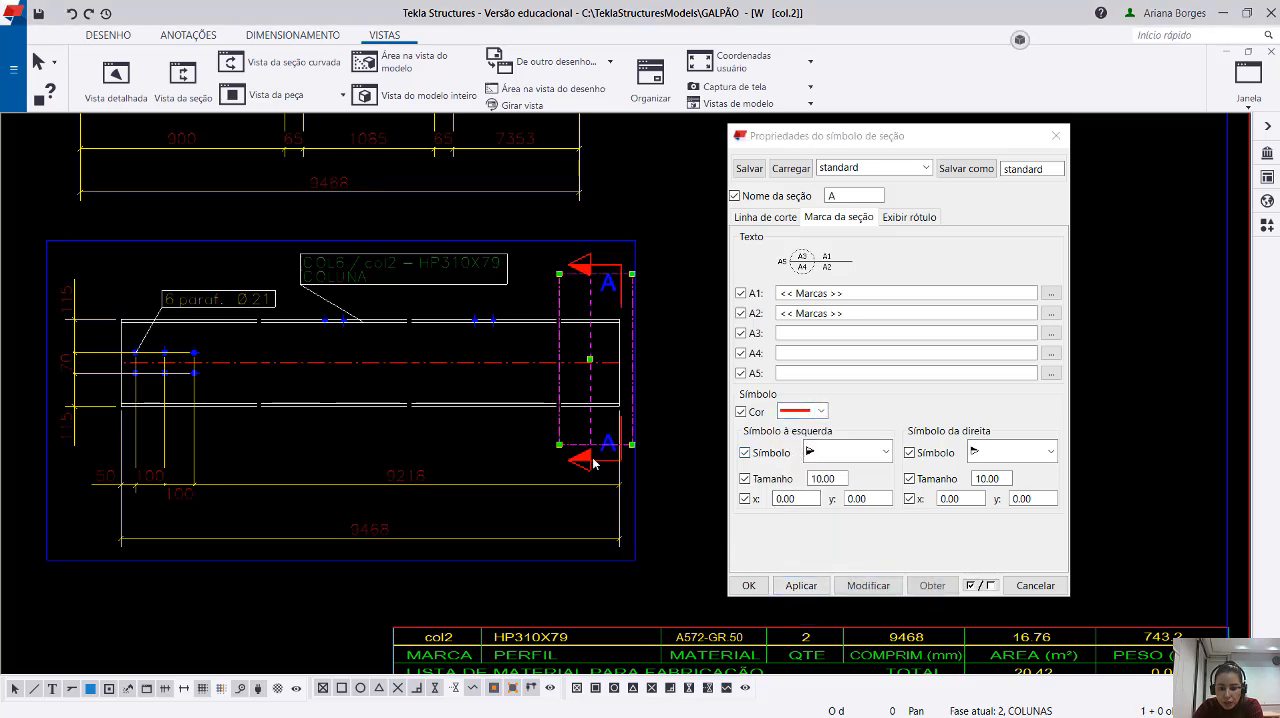
click(679, 475)
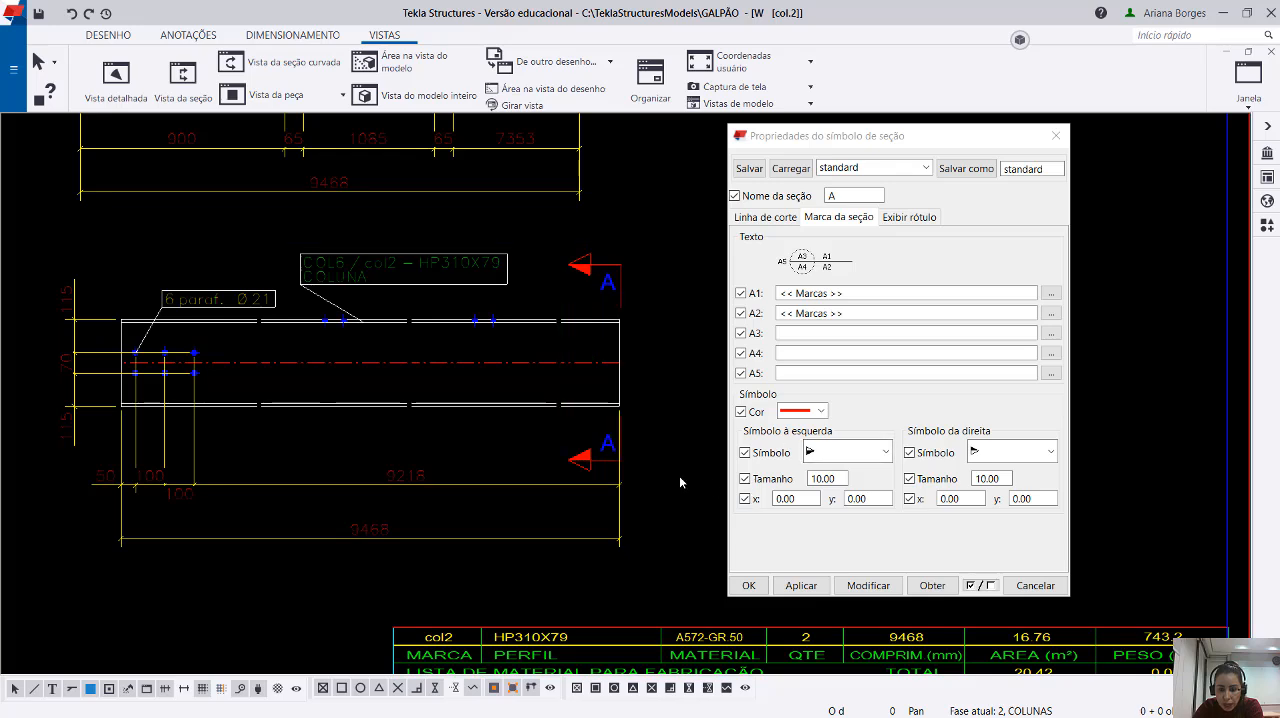
click(598, 462)
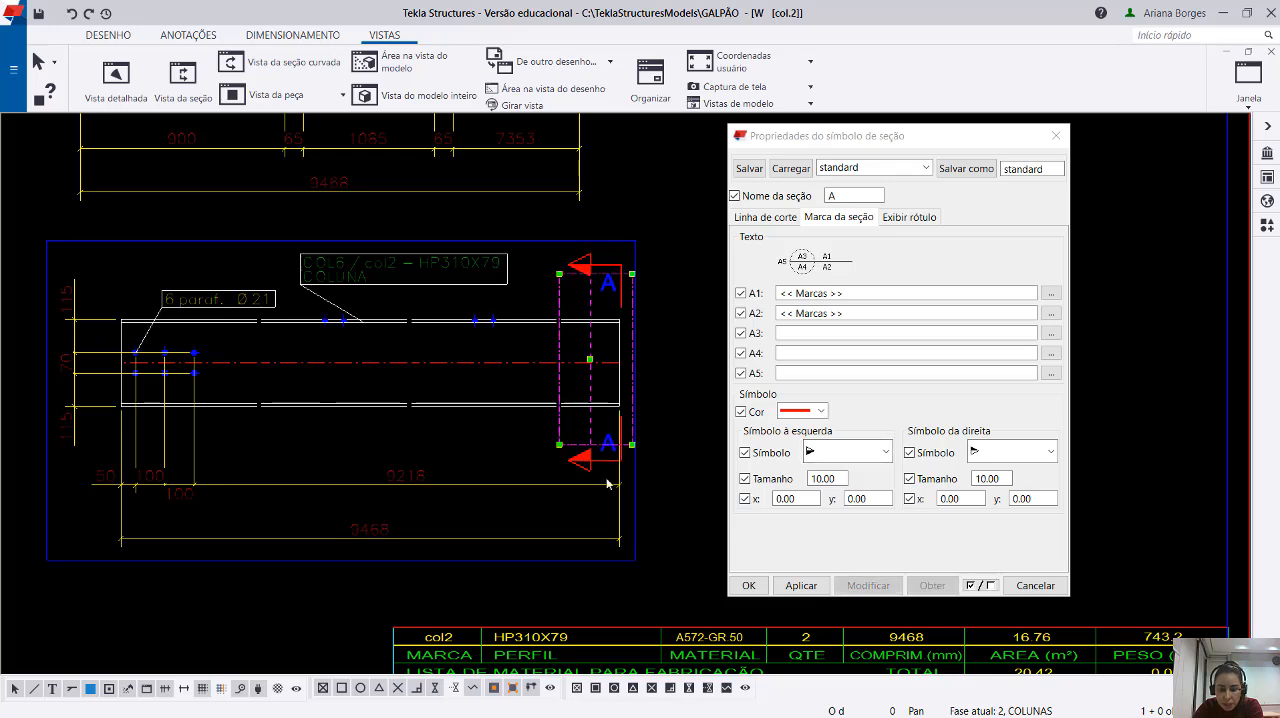
click(656, 568)
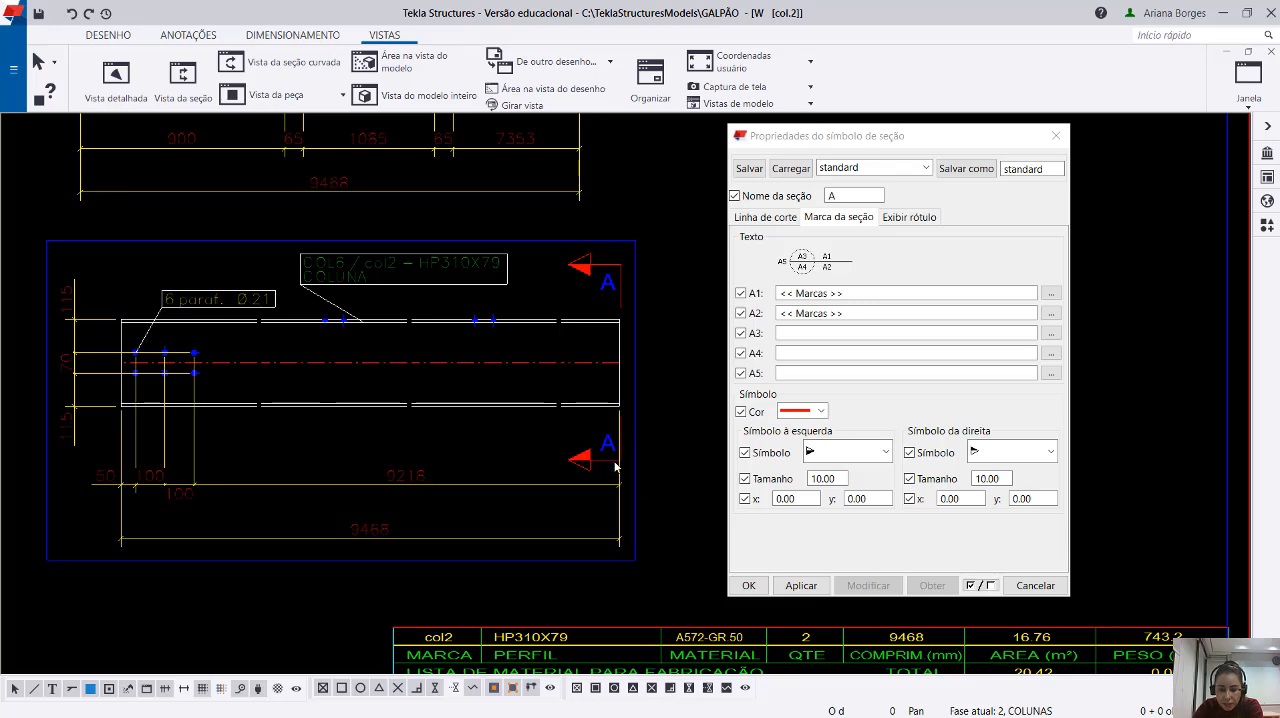
Set the arrow symbol colour of section mark A to magenta and apply it to the mark.
drag(938, 138, 935, 110)
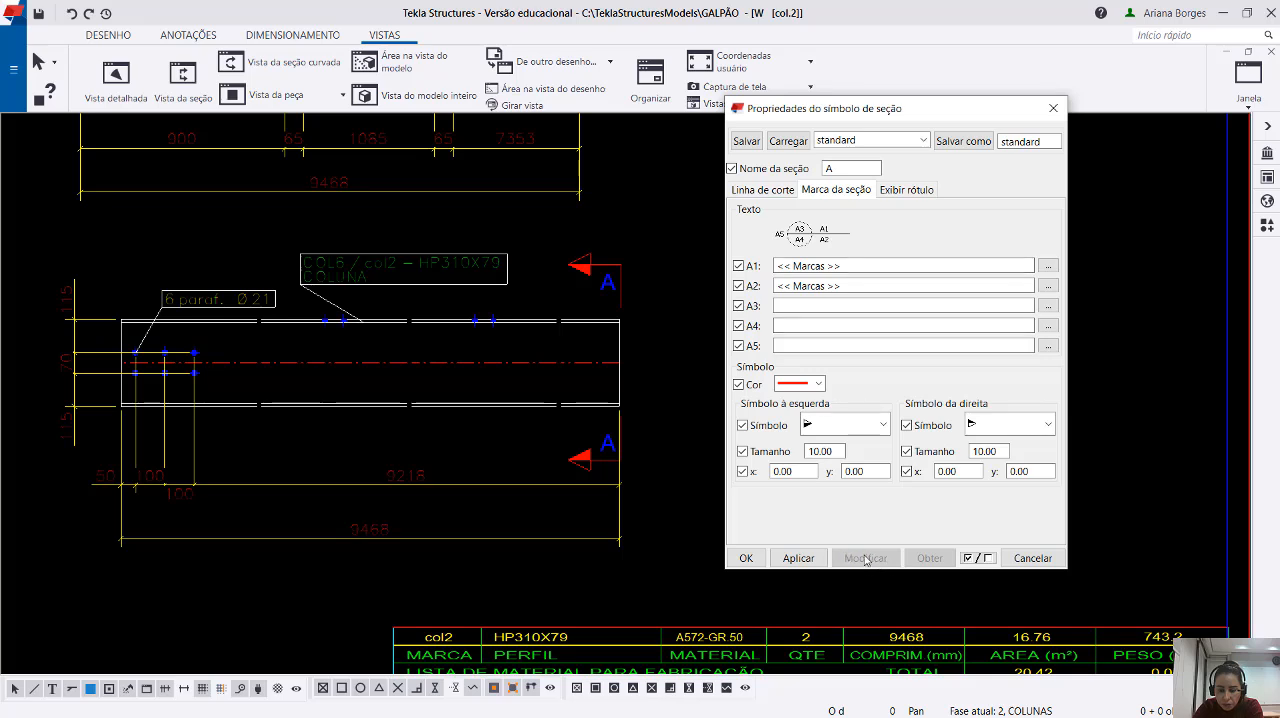
click(619, 460)
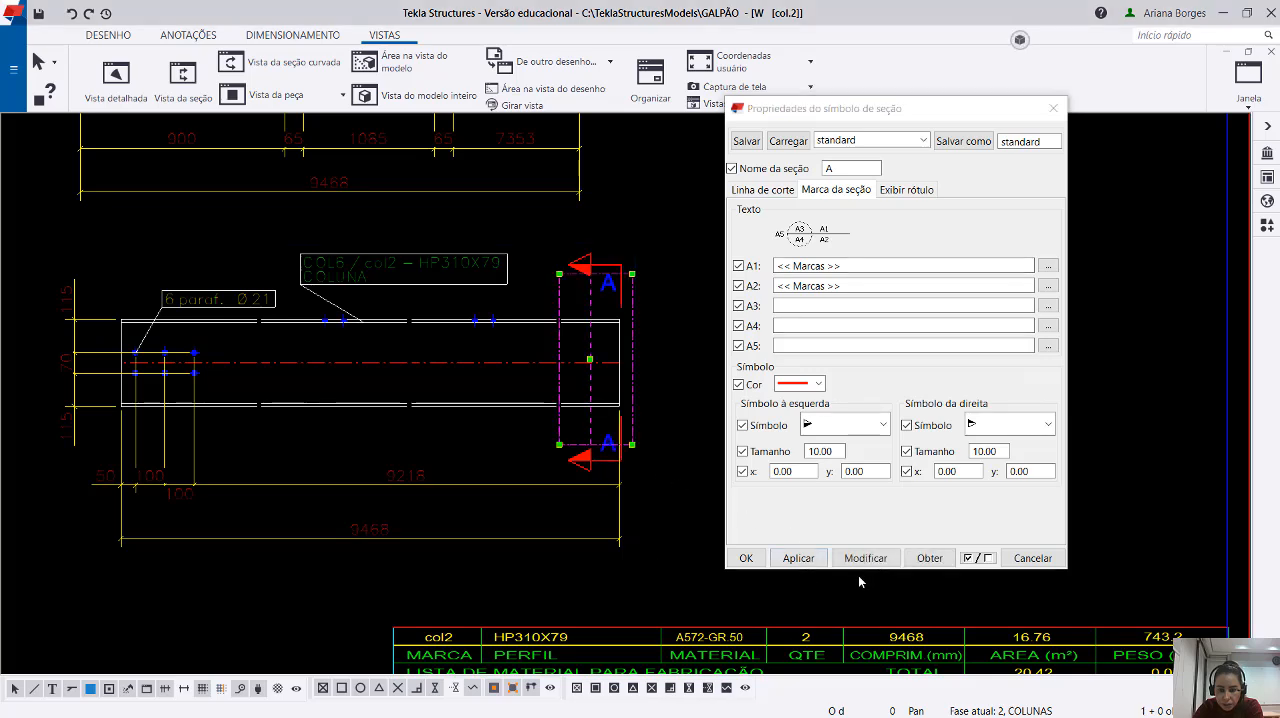
click(810, 383)
click(800, 480)
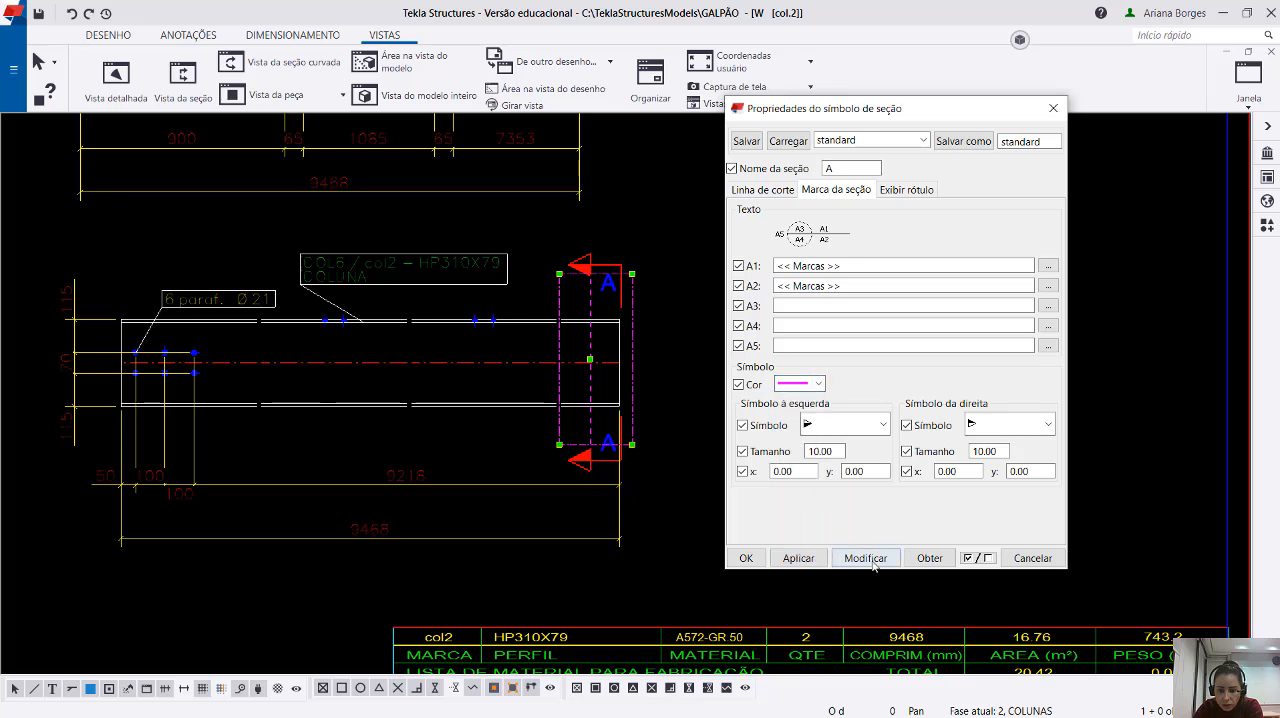
click(872, 562)
Choose the circle-and-arrow symbol with a dividing line as the left symbol of section mark A.
click(845, 425)
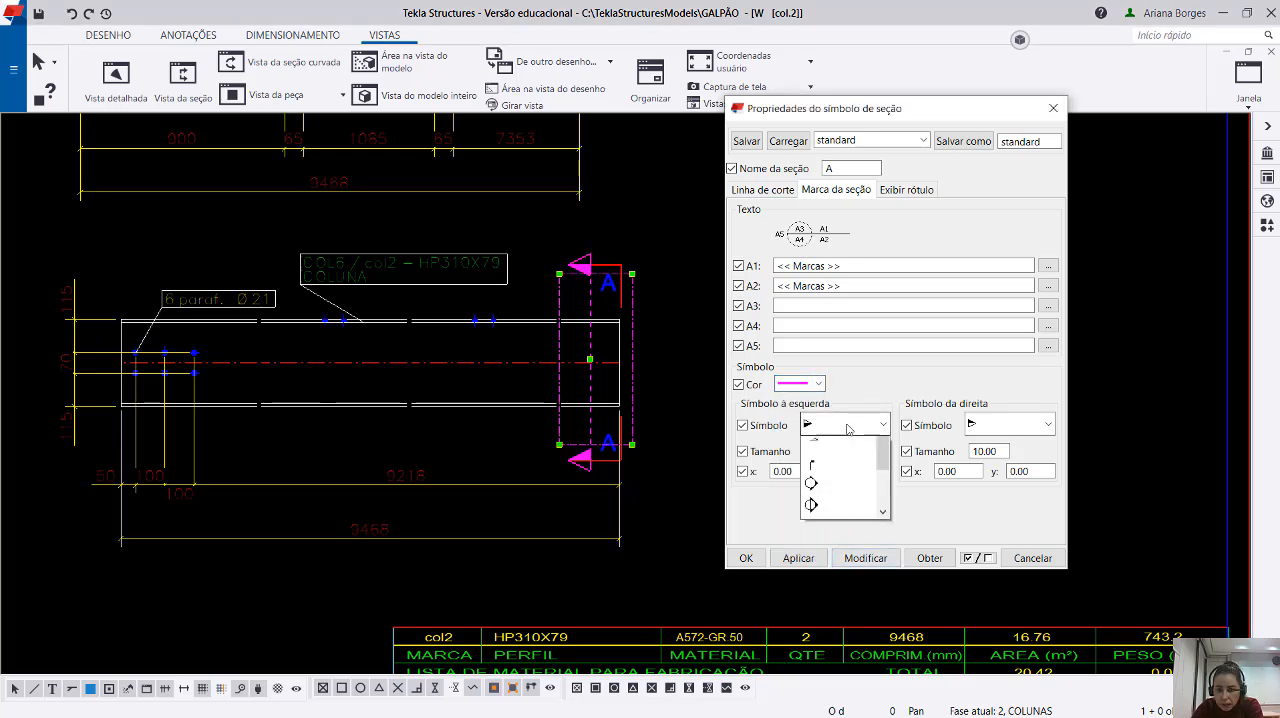
click(835, 572)
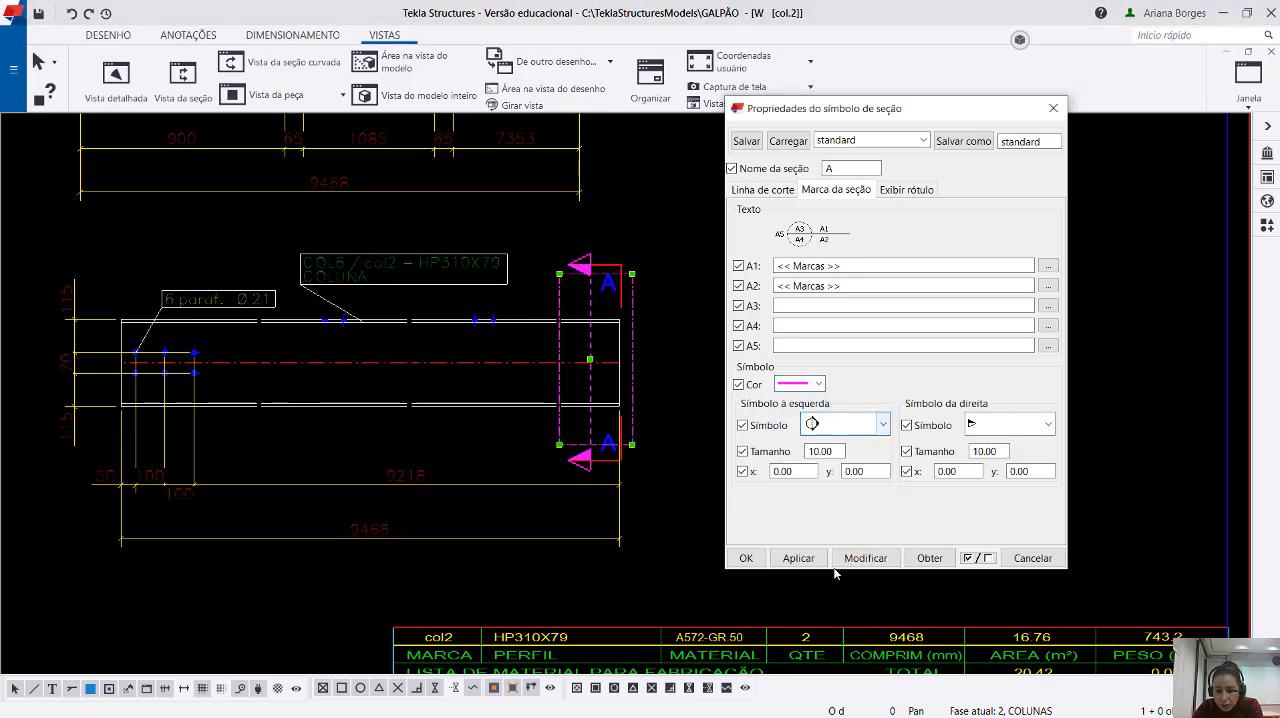
click(840, 425)
scroll(857, 526, up, 1)
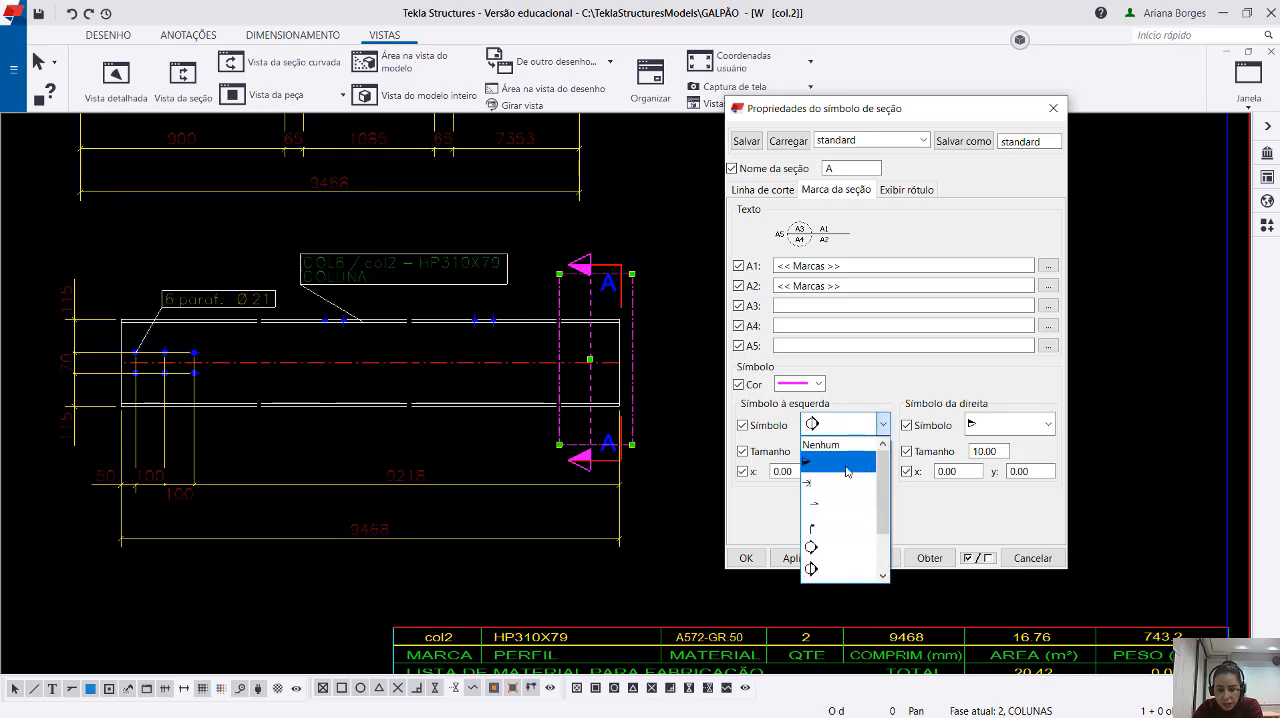
scroll(853, 490, down, 1)
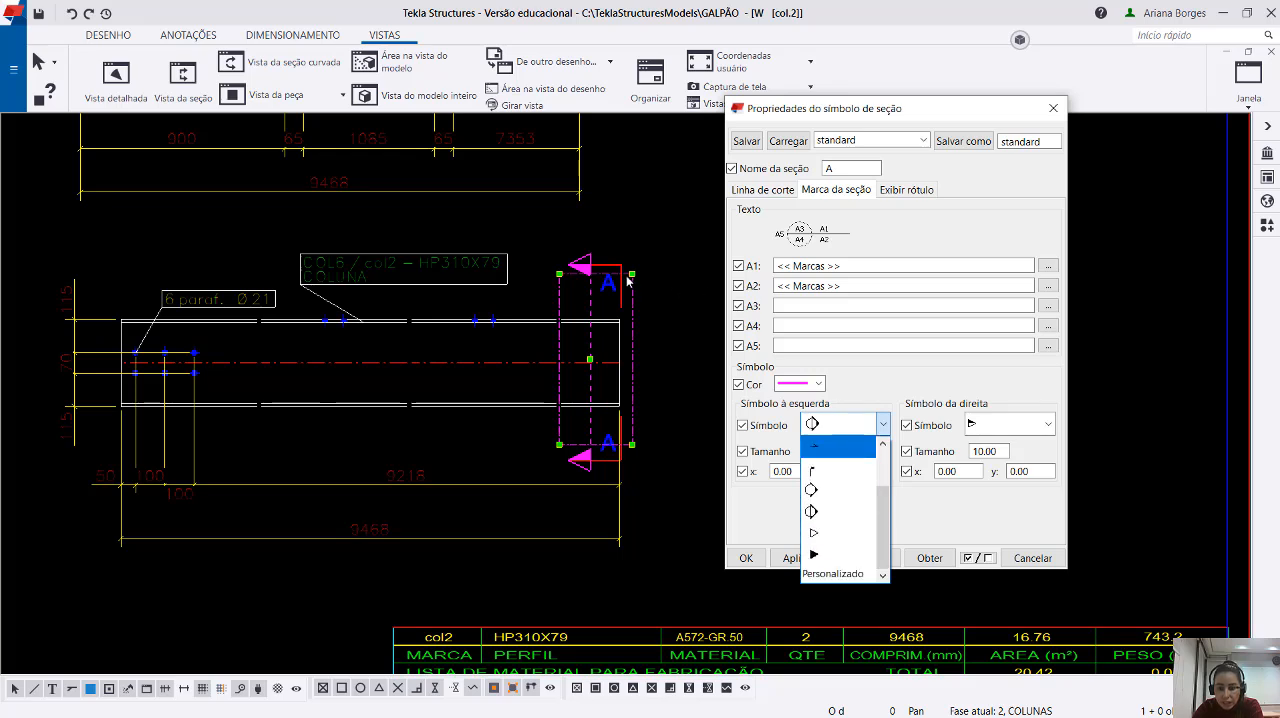
click(610, 270)
click(590, 267)
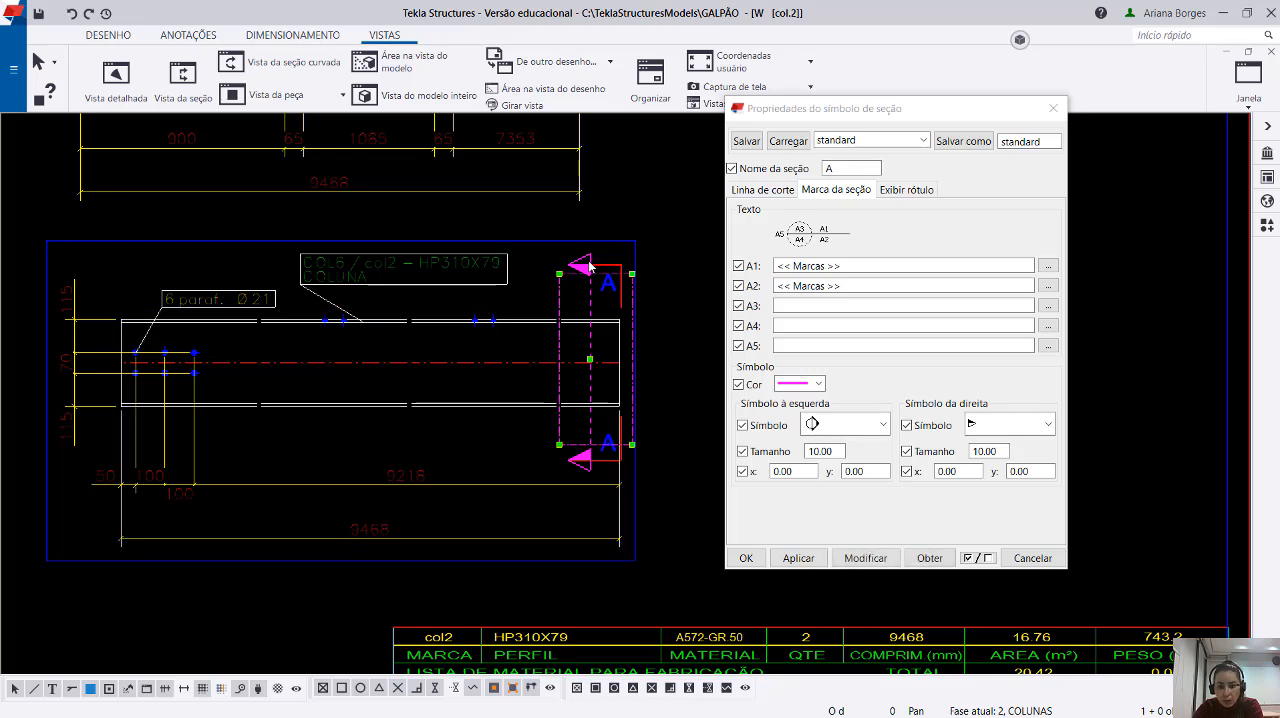
Choose the undivided circle-and-arrow symbol as the right symbol of section mark A, then apply and inspect both symbols.
click(1047, 424)
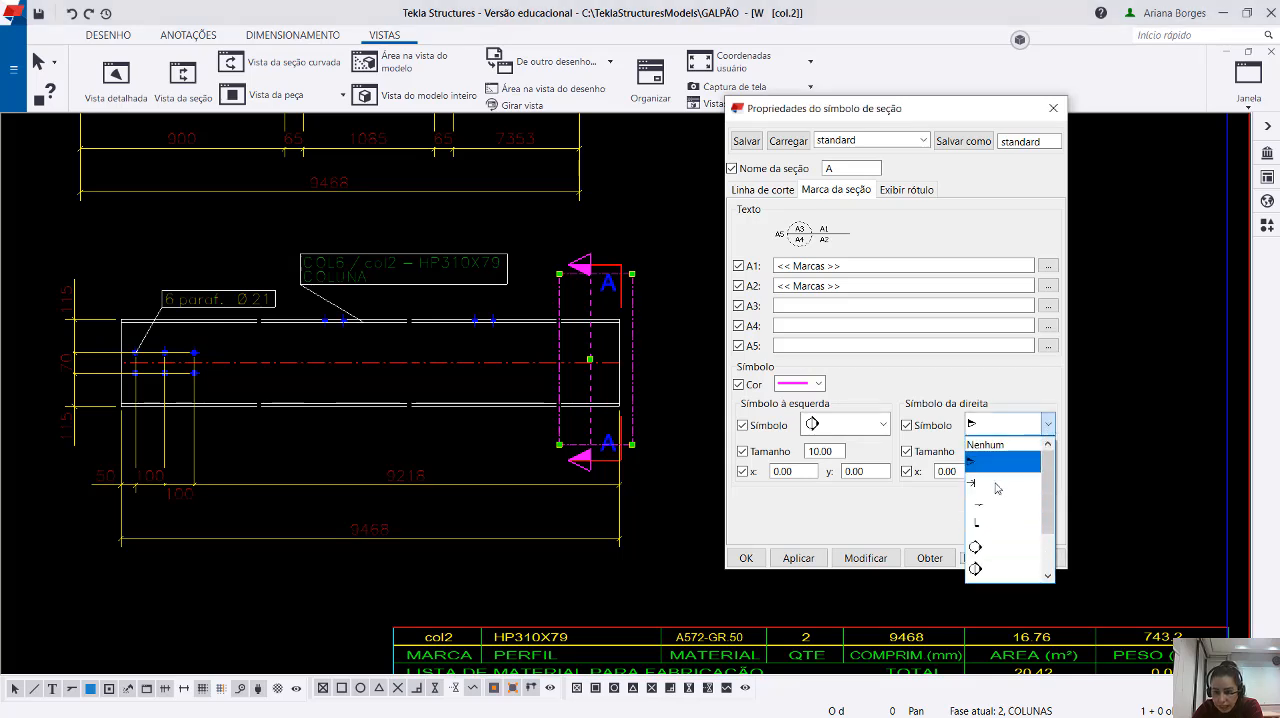
click(992, 548)
click(866, 558)
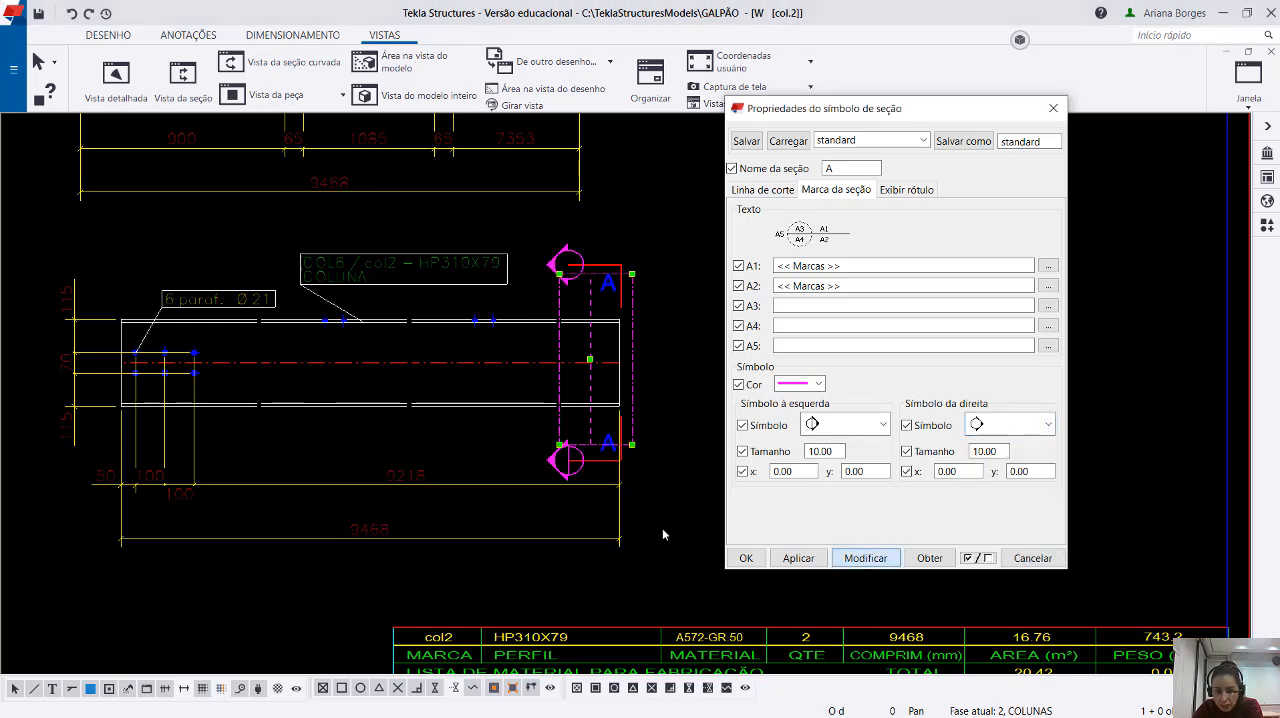
click(650, 559)
scroll(551, 470, up, 3)
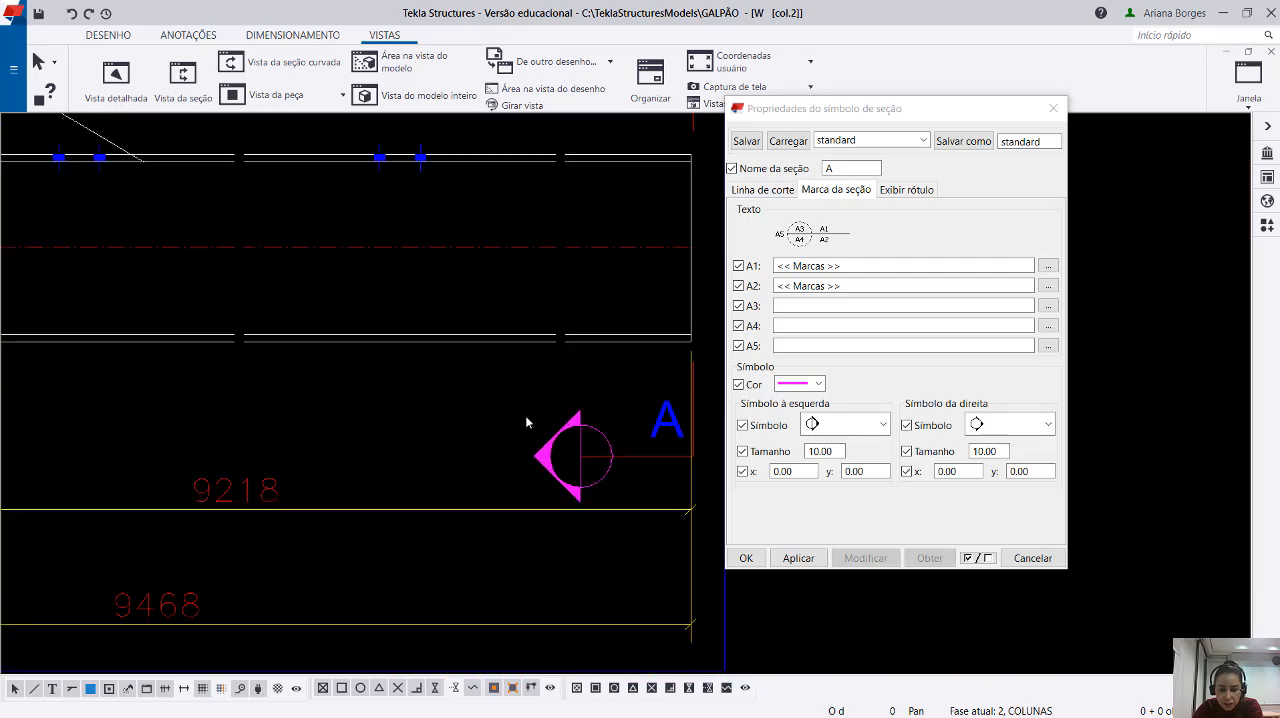
click(581, 456)
scroll(640, 490, down, 3)
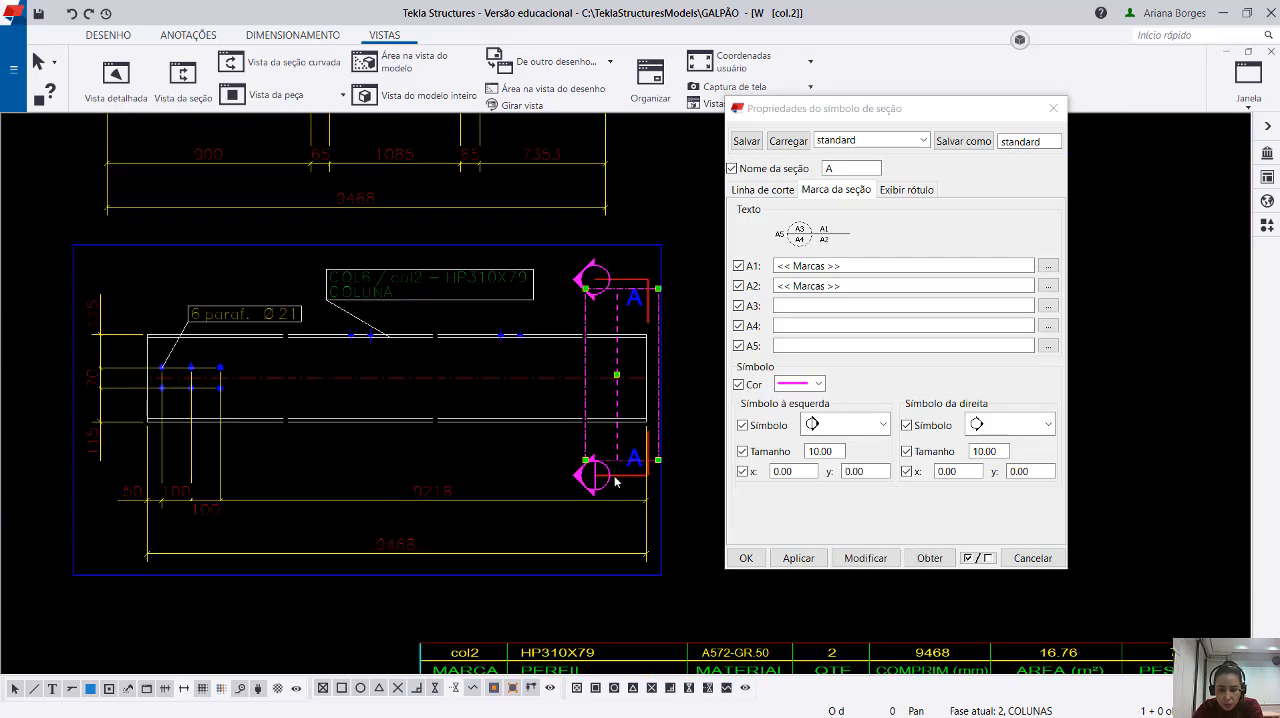
scroll(583, 272, up, 2)
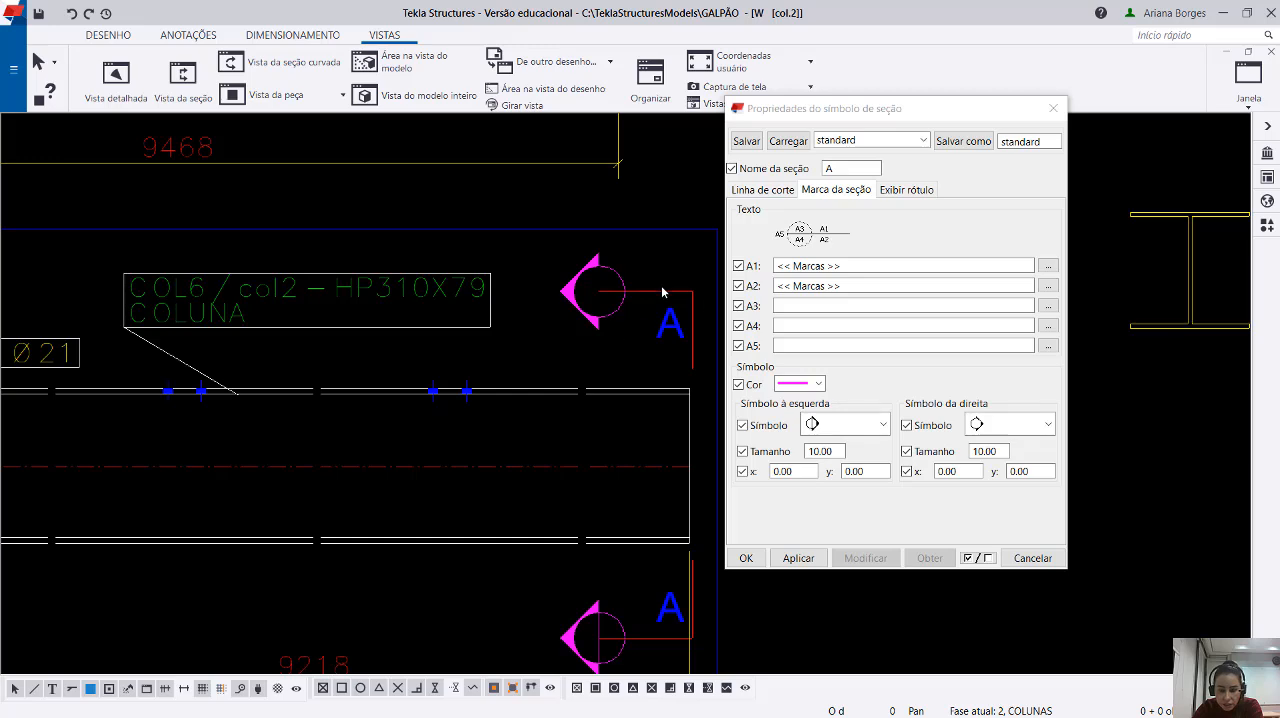
scroll(717, 591, down, 2)
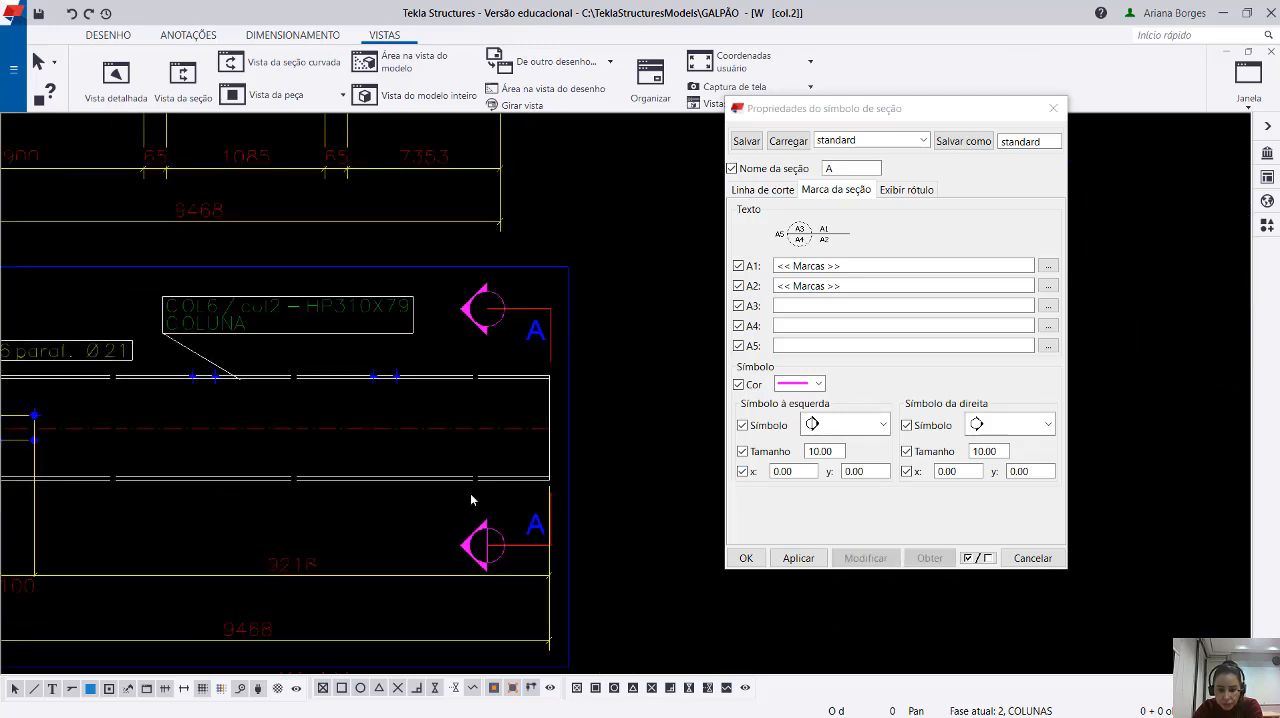
Set both the left and right symbols of section mark A back to the half-filled arrow.
click(845, 424)
click(830, 461)
click(1047, 424)
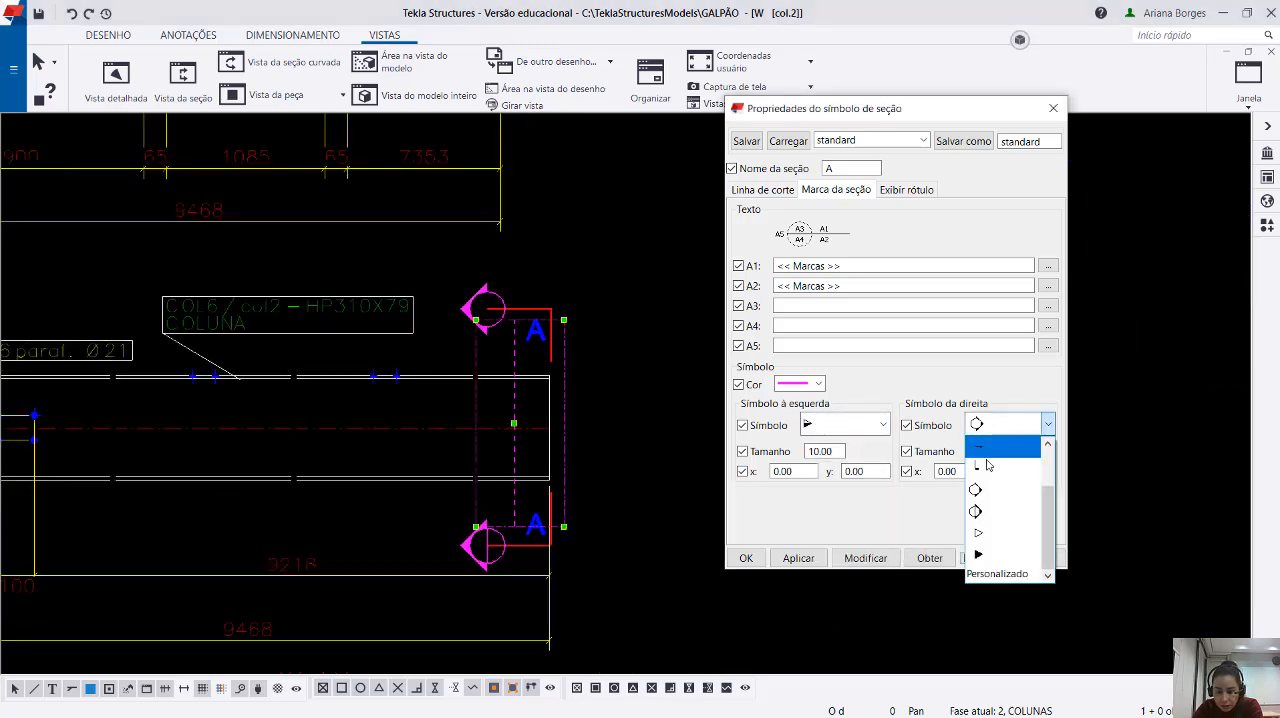
click(1000, 556)
click(1047, 424)
click(997, 488)
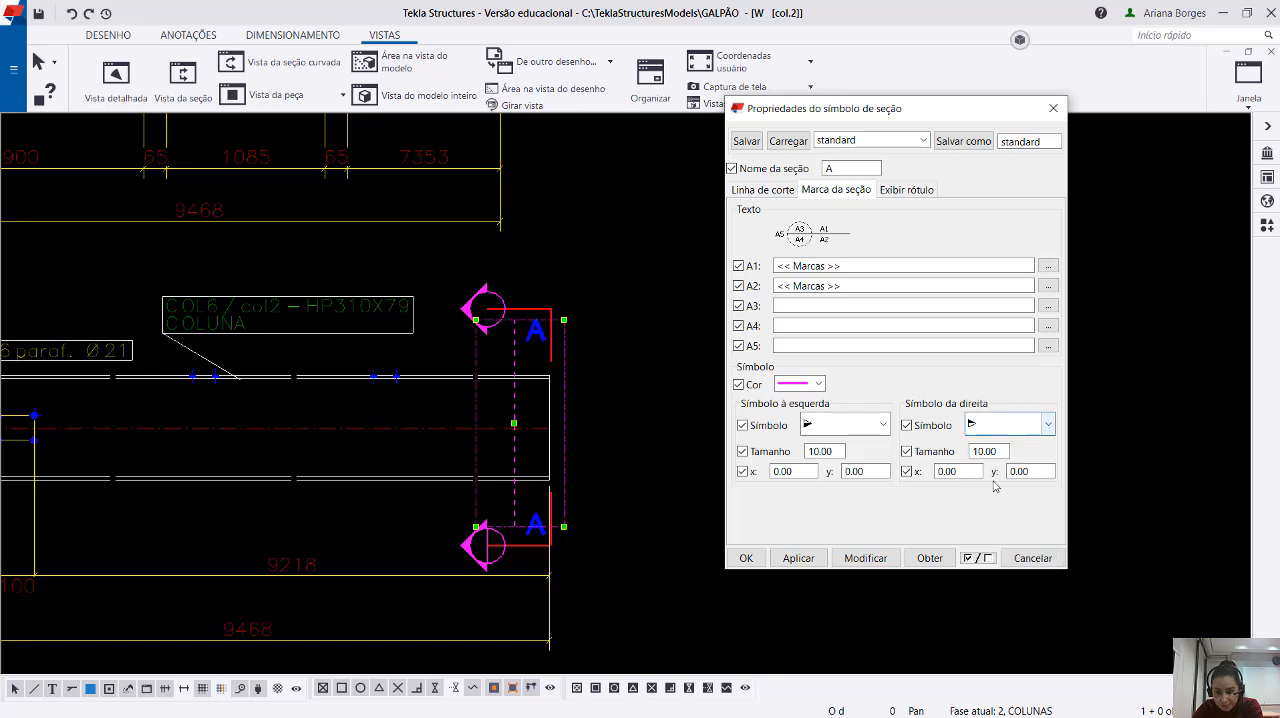
Set the arrow symbol colour of section mark A to green and apply the symbol settings.
click(799, 384)
click(800, 435)
click(865, 558)
click(661, 390)
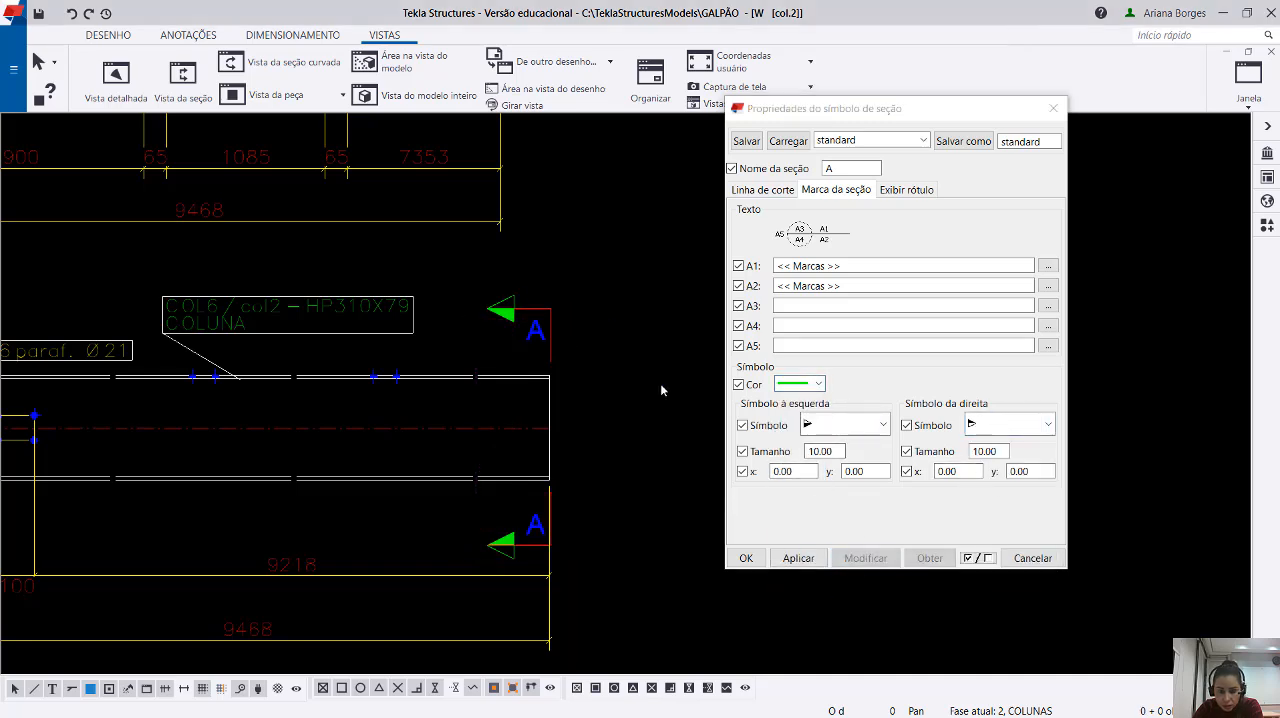
Set the cut-line colour of section mark A to blue and apply it to the mark.
click(762, 190)
click(802, 365)
click(800, 425)
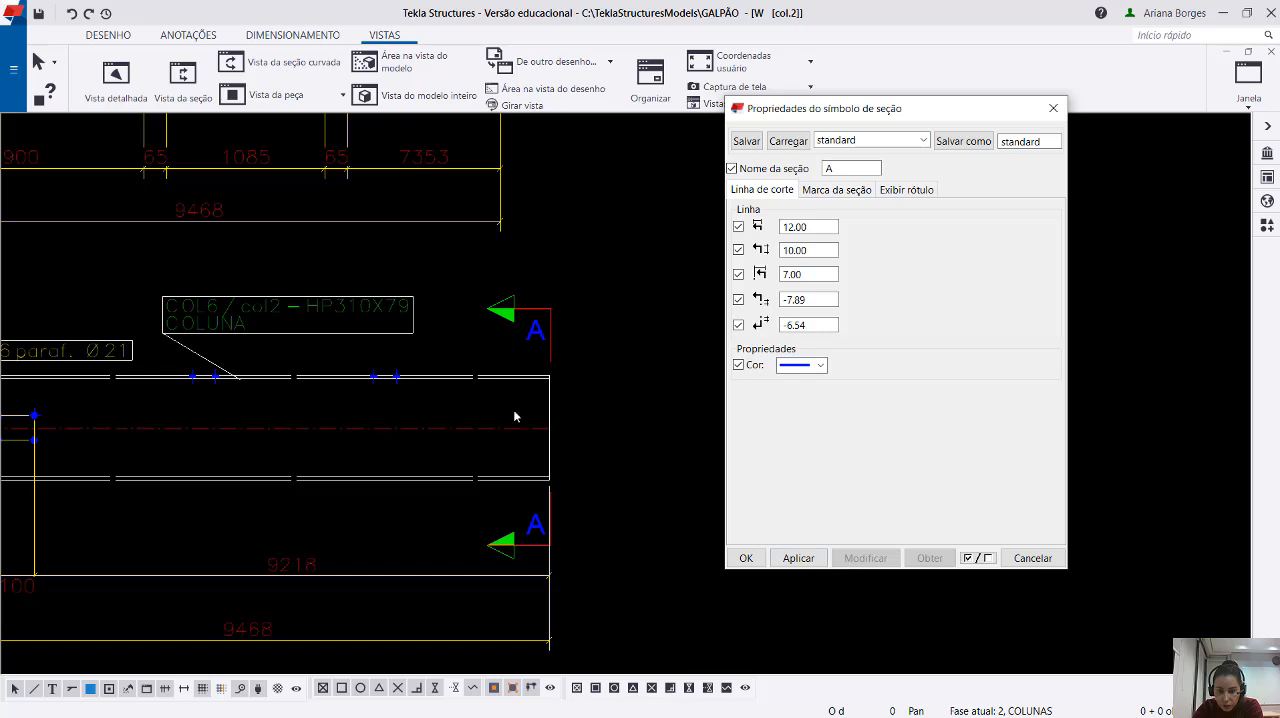
click(517, 322)
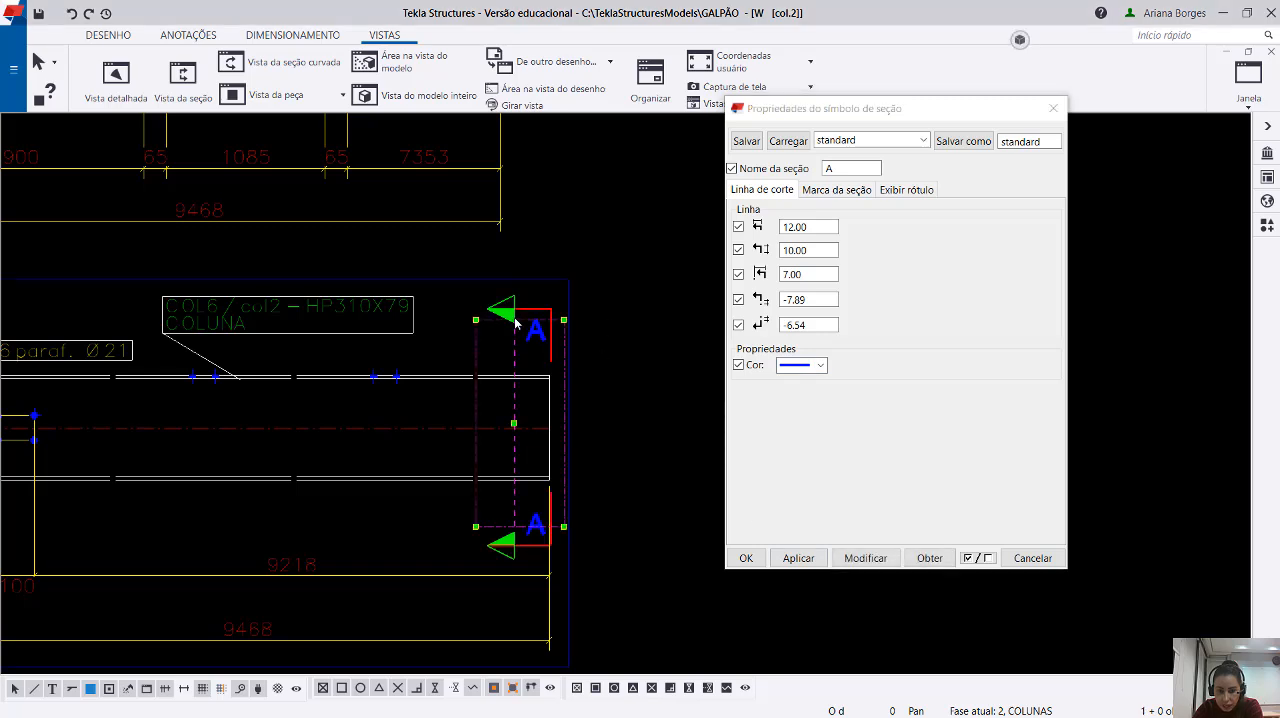
click(865, 558)
Set the cut-line colour of section mark A to green and apply it to match the arrows.
click(802, 366)
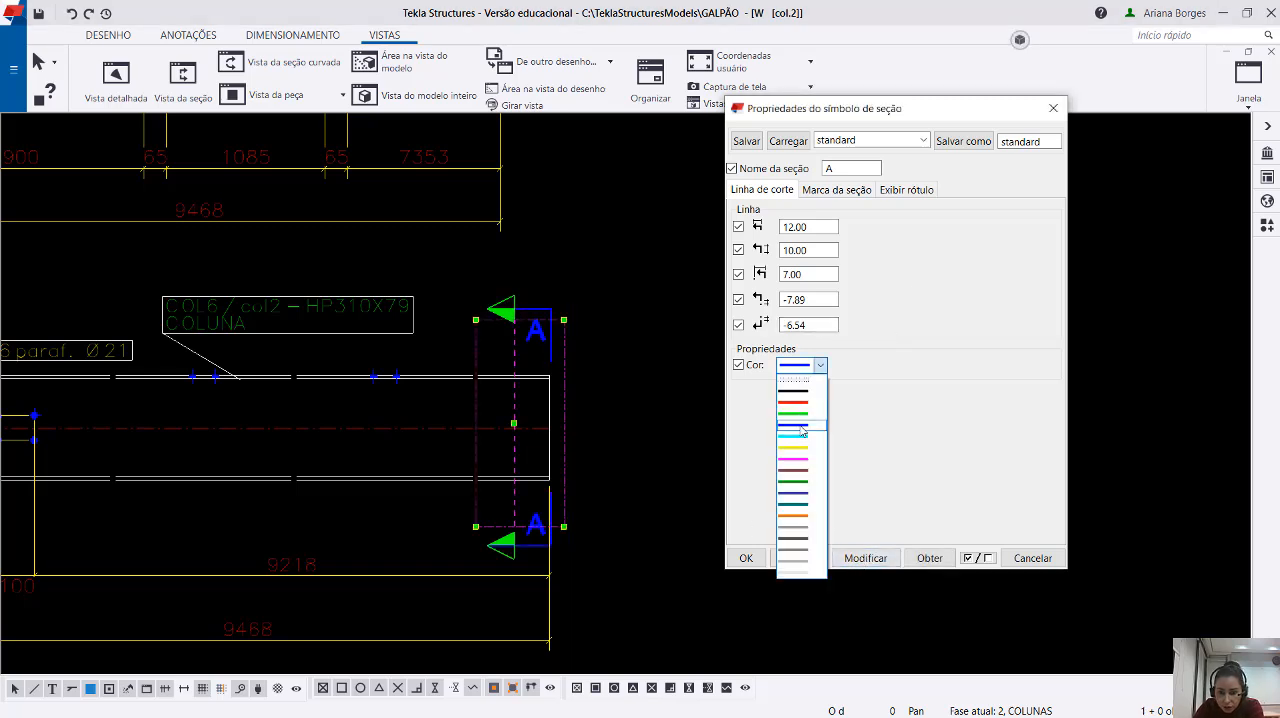
click(801, 413)
click(866, 558)
click(676, 631)
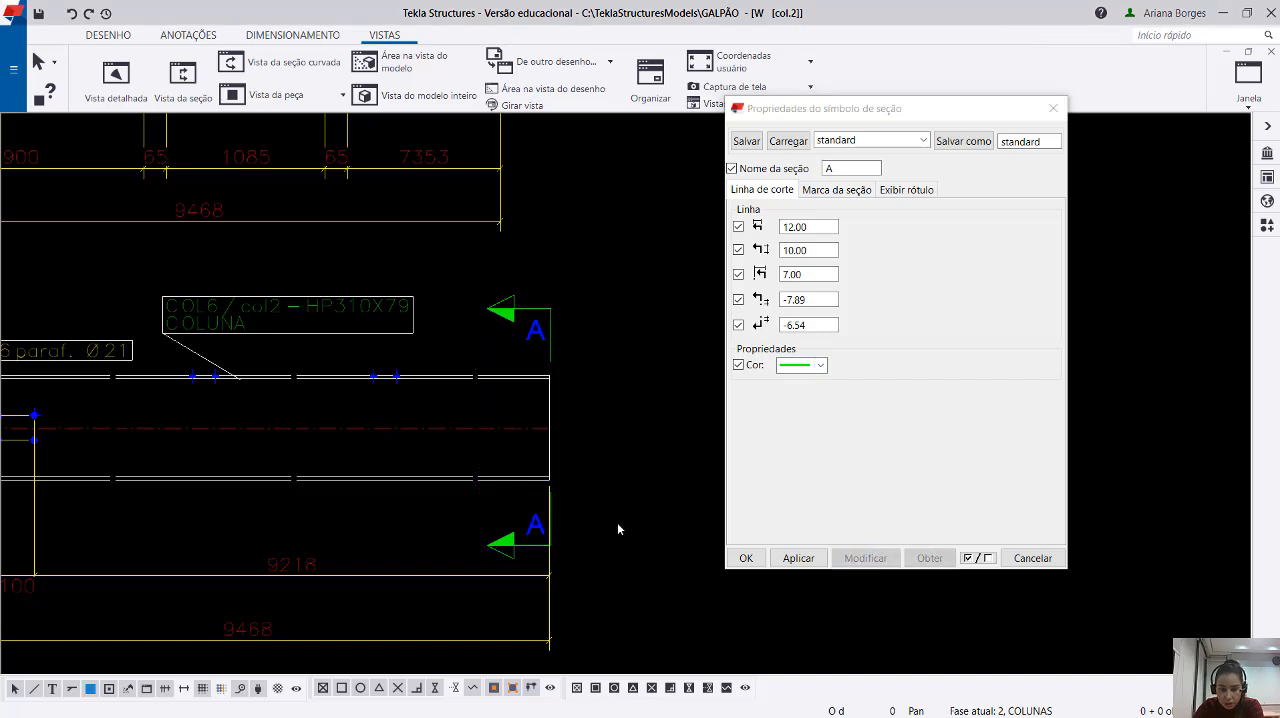
Select section mark A and open the content settings of its A1 text in the section mark properties.
click(545, 343)
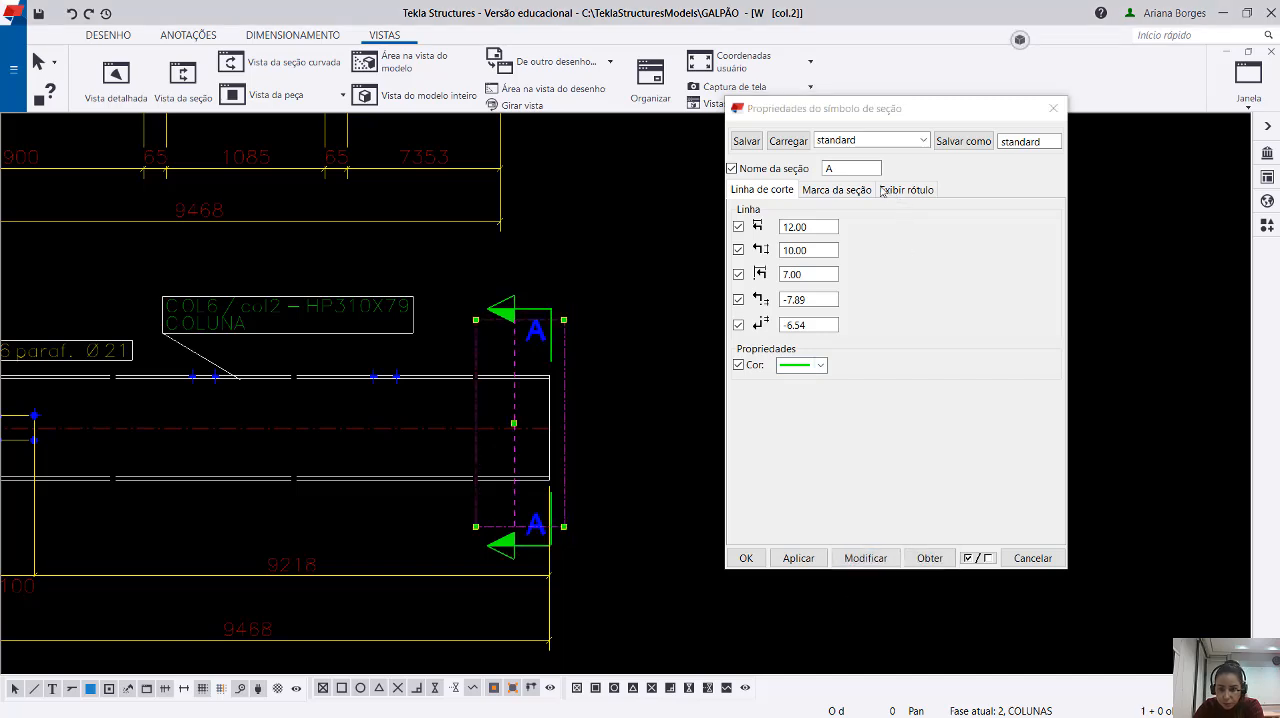
click(850, 190)
click(540, 341)
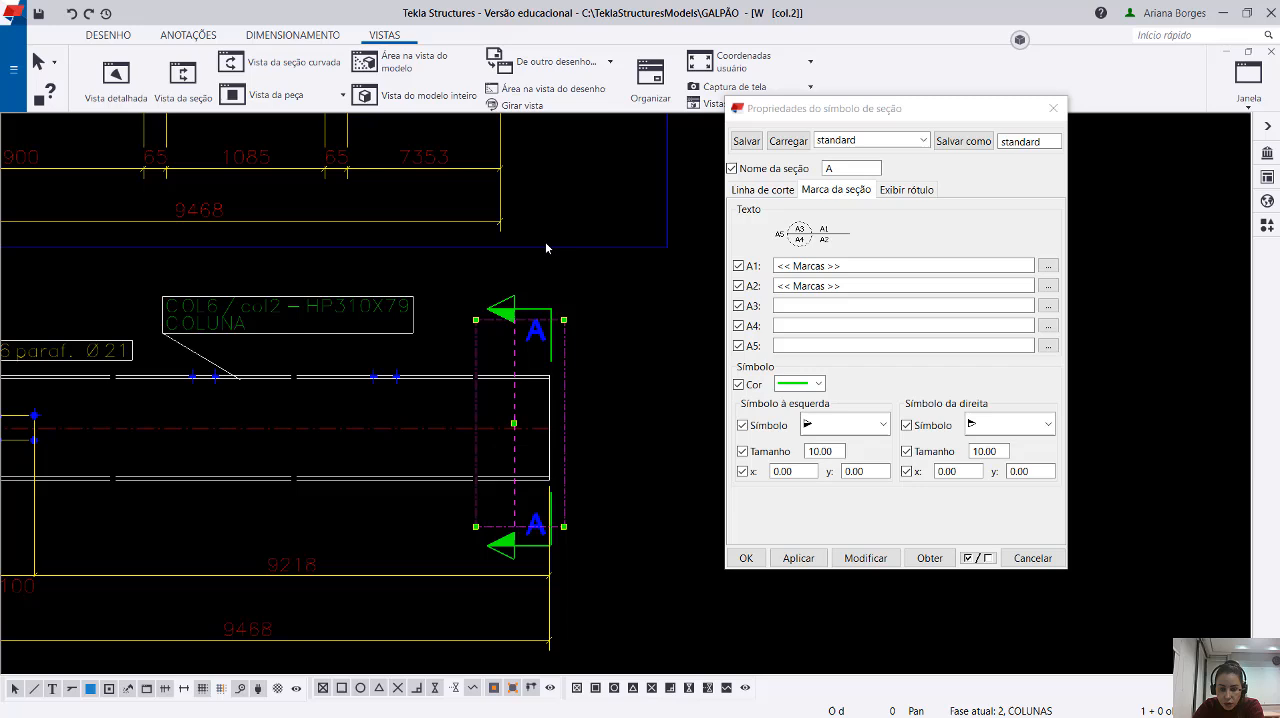
click(540, 341)
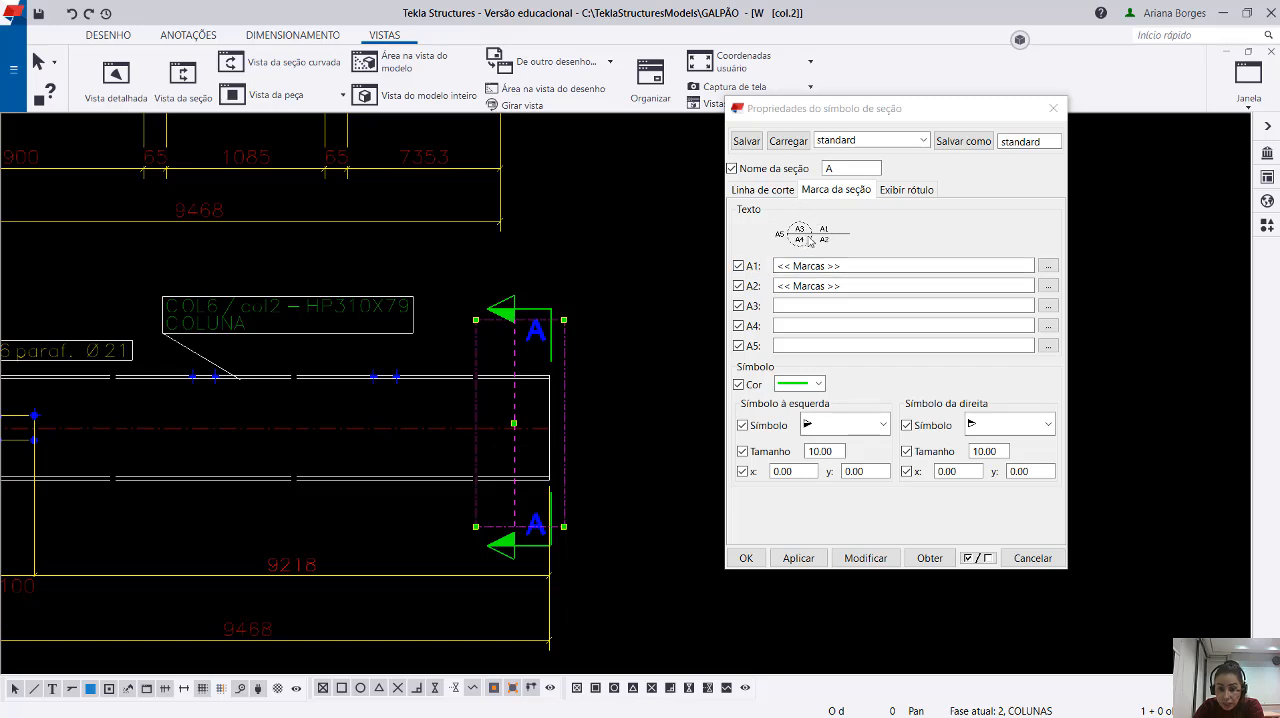
click(754, 222)
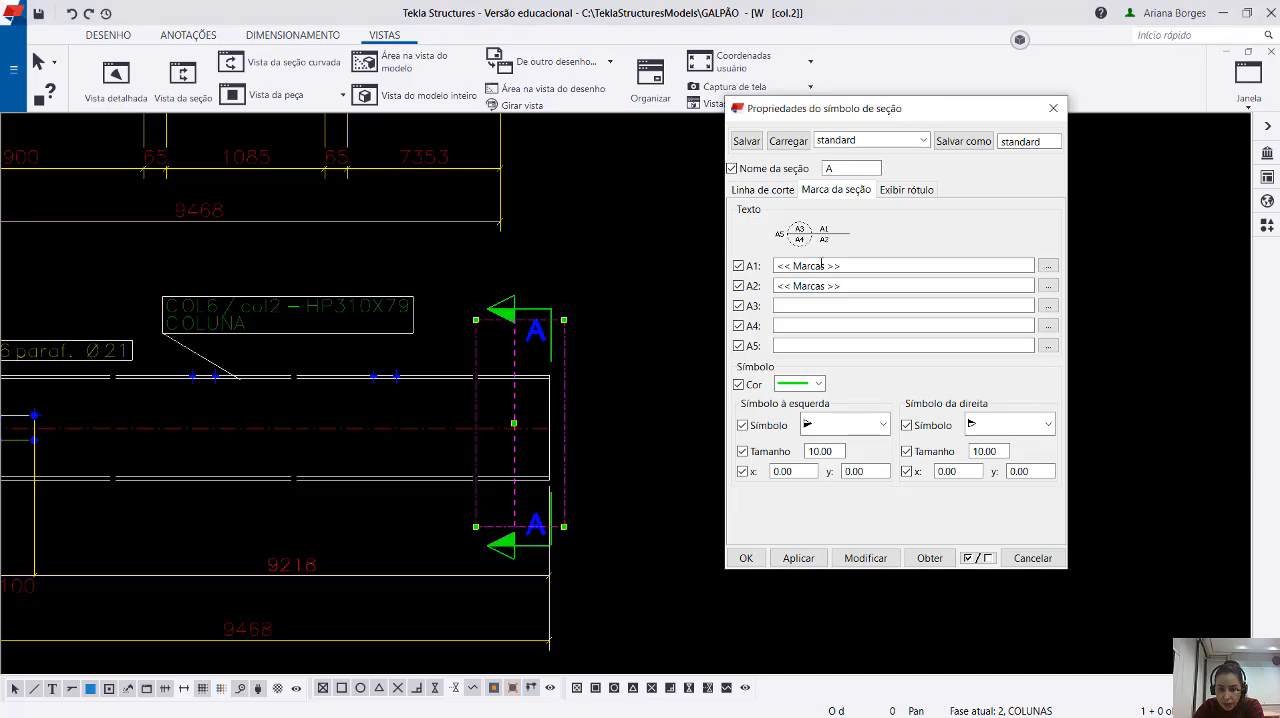
click(688, 246)
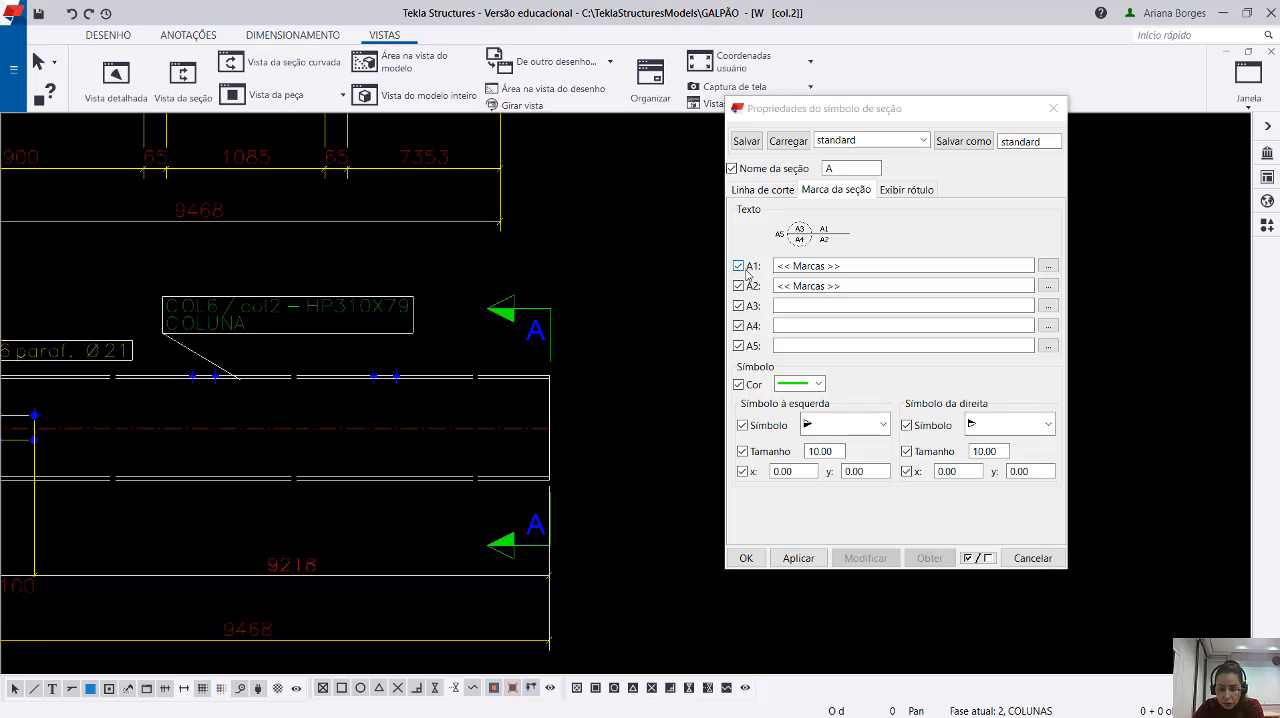
click(1048, 267)
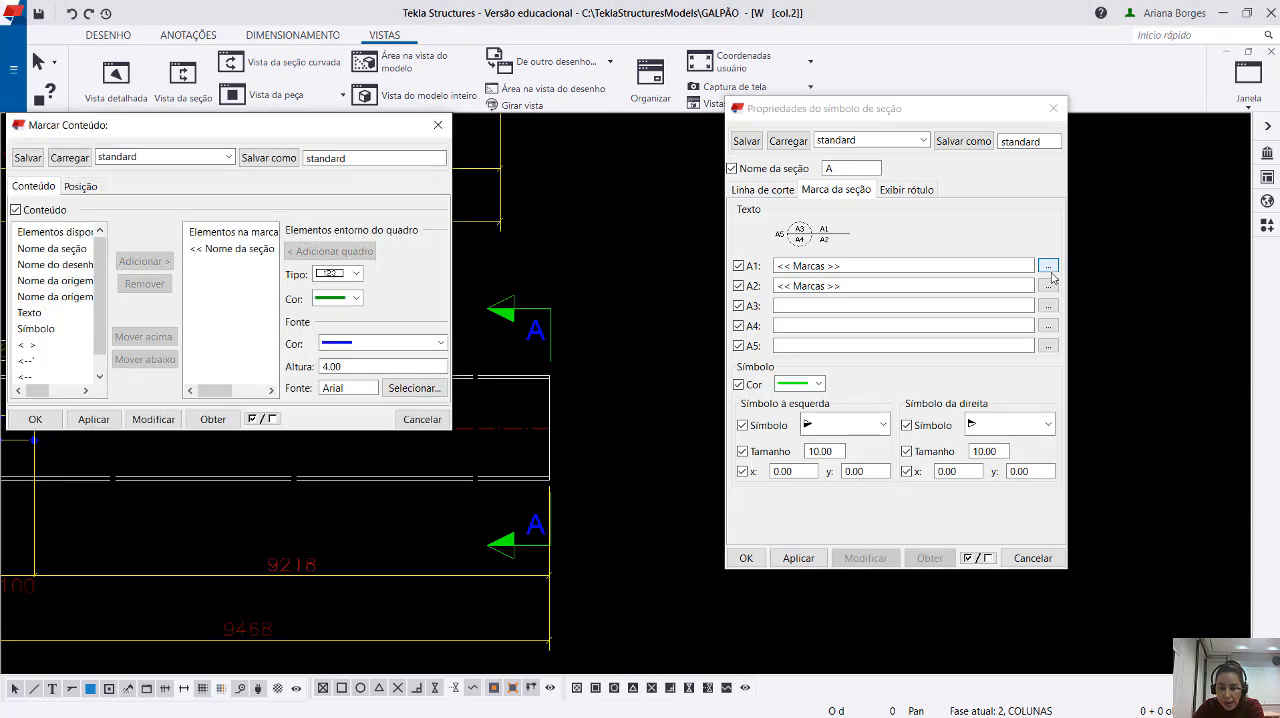
drag(242, 120, 894, 139)
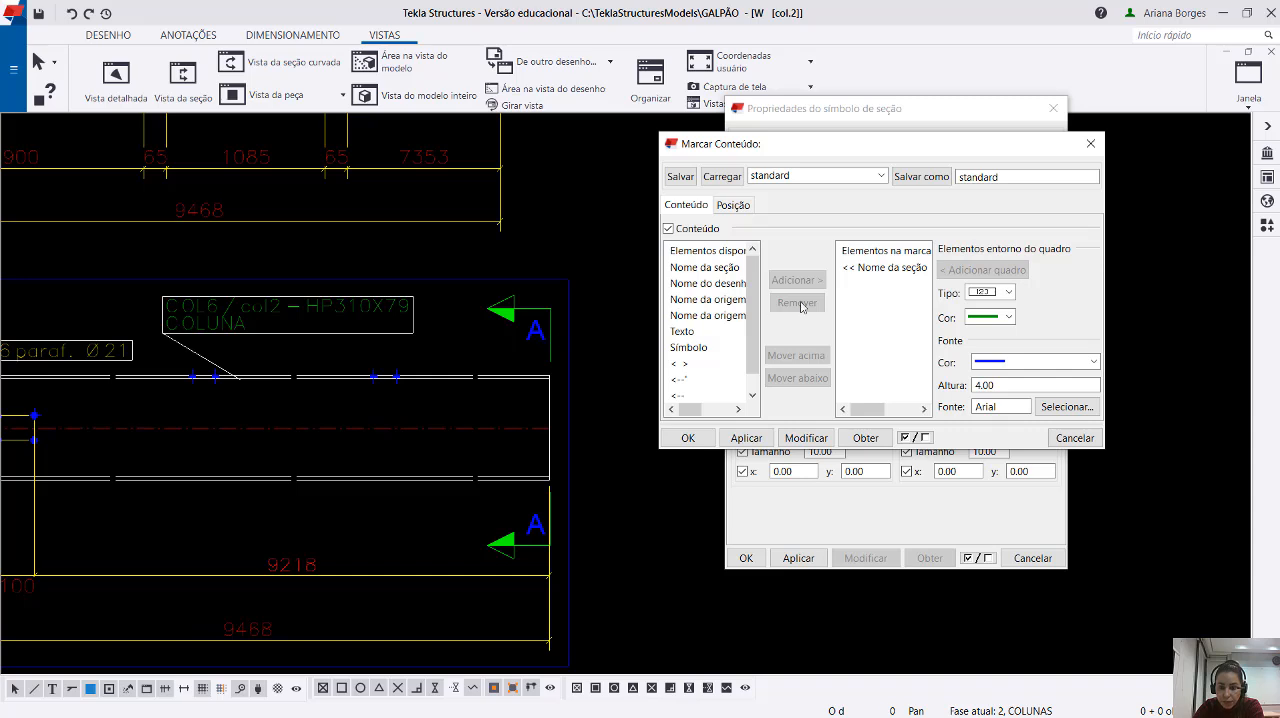
Remove the section name element (Nome da seção) from the A1 text and apply the change to section mark A.
click(887, 270)
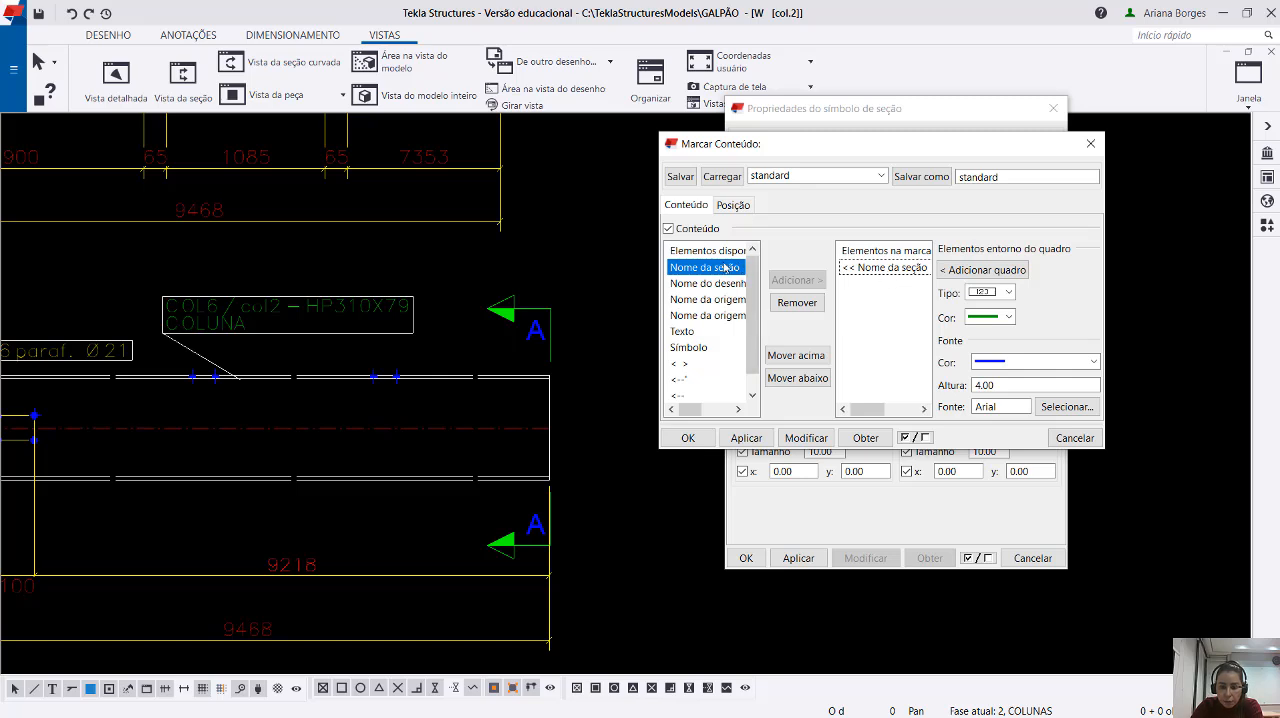
click(797, 302)
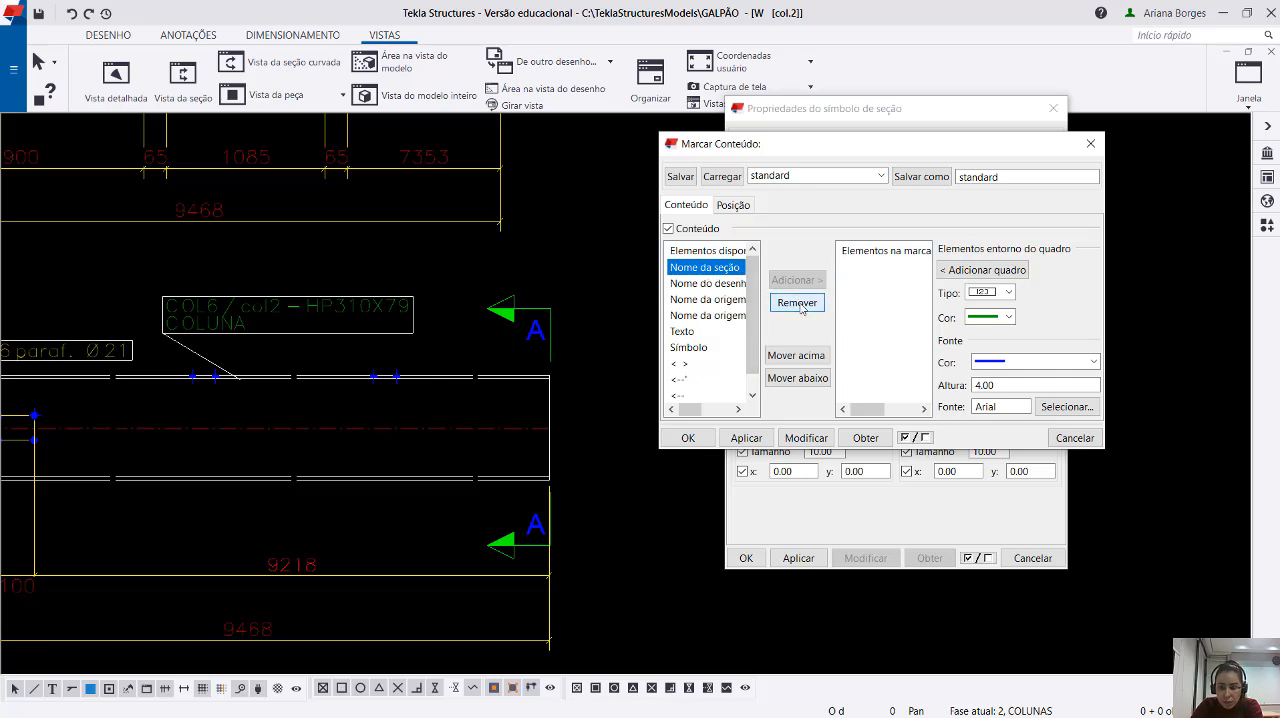
click(511, 357)
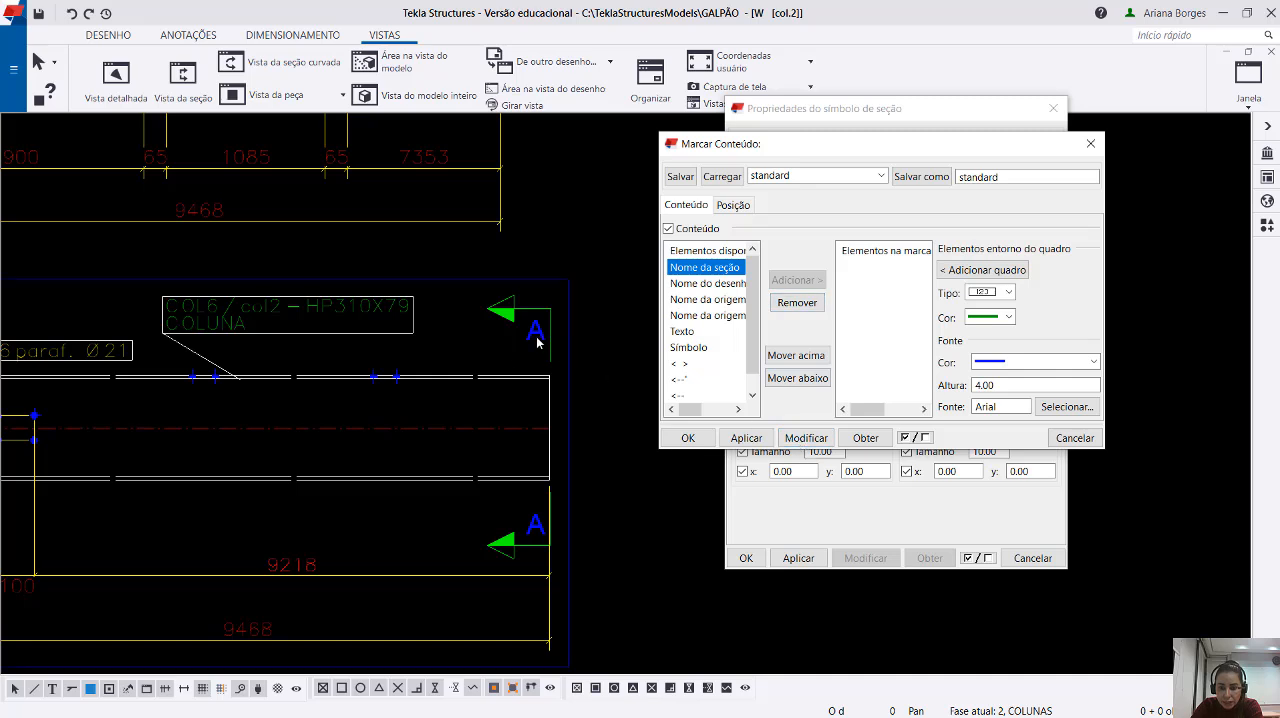
click(808, 438)
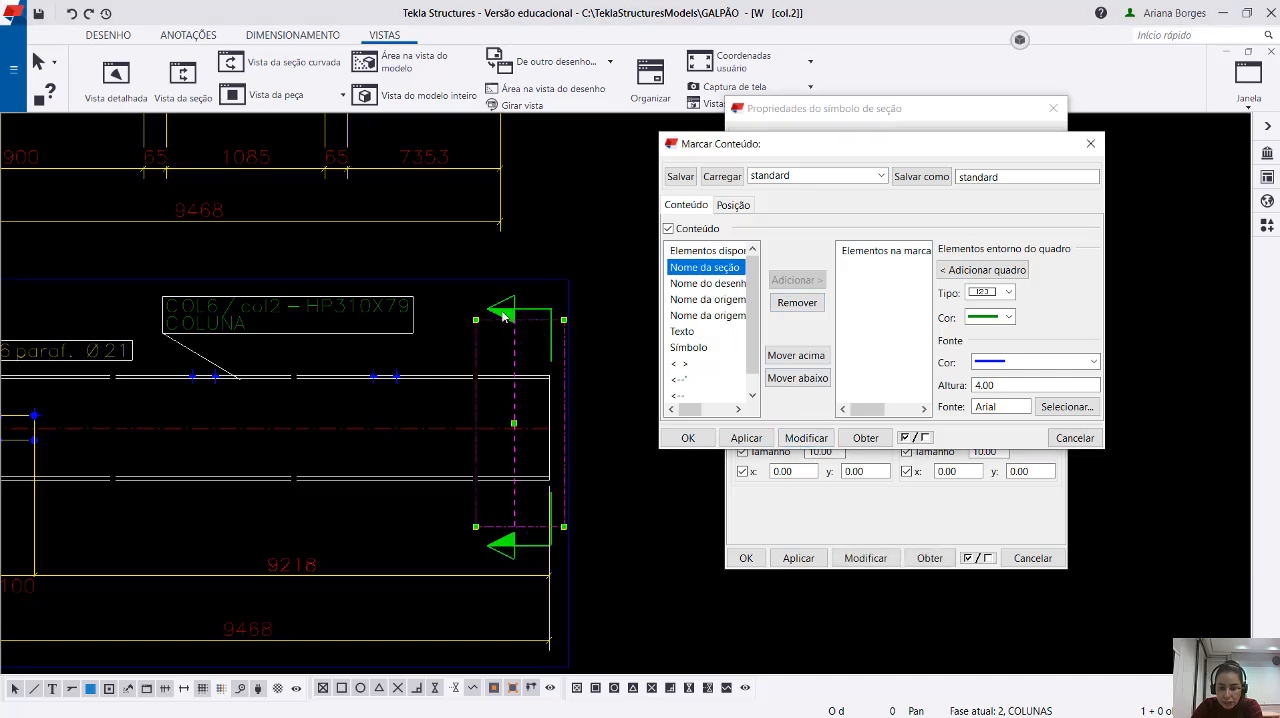
click(601, 366)
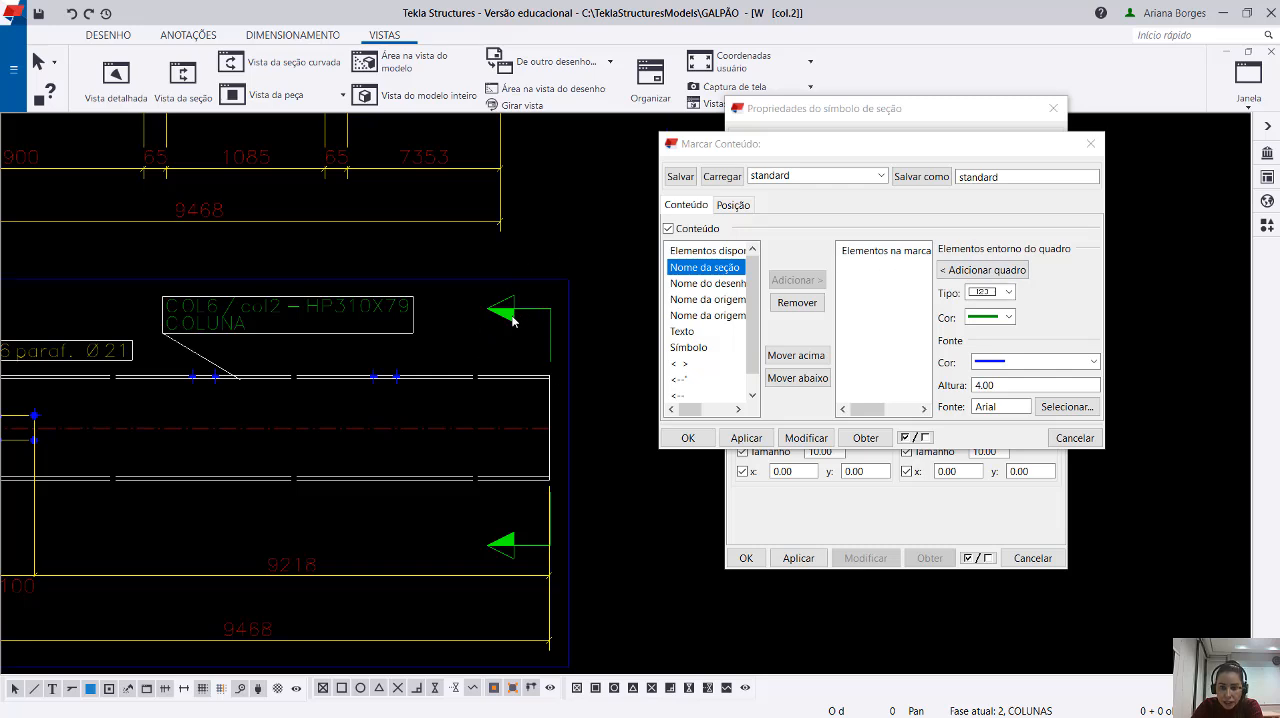
Add the Nome da seção element back to the A1 text and apply it to section mark A.
click(716, 272)
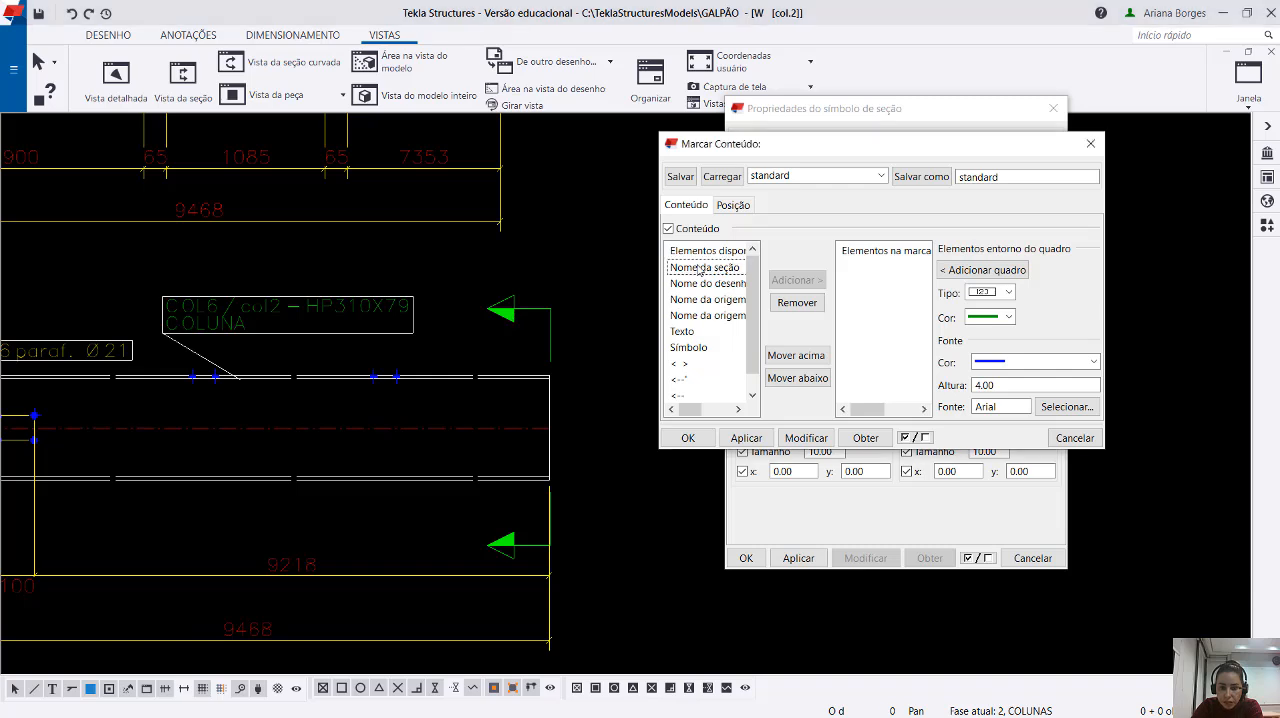
click(694, 272)
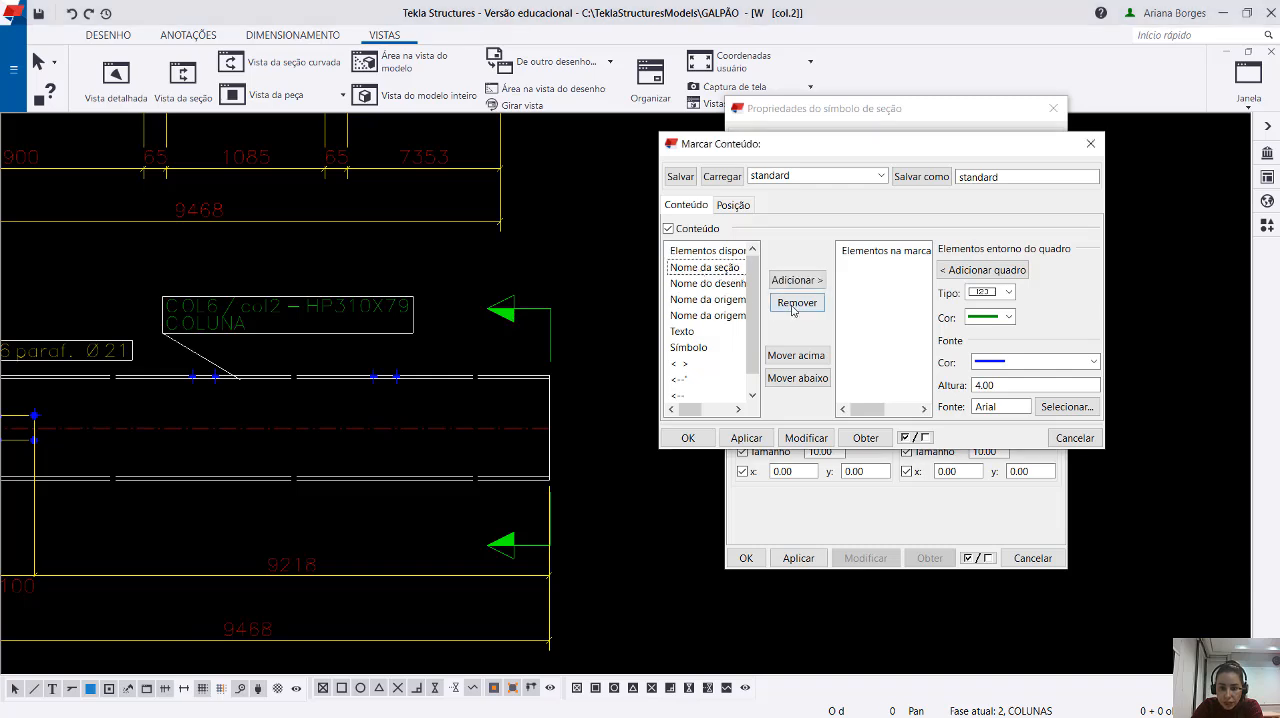
click(792, 281)
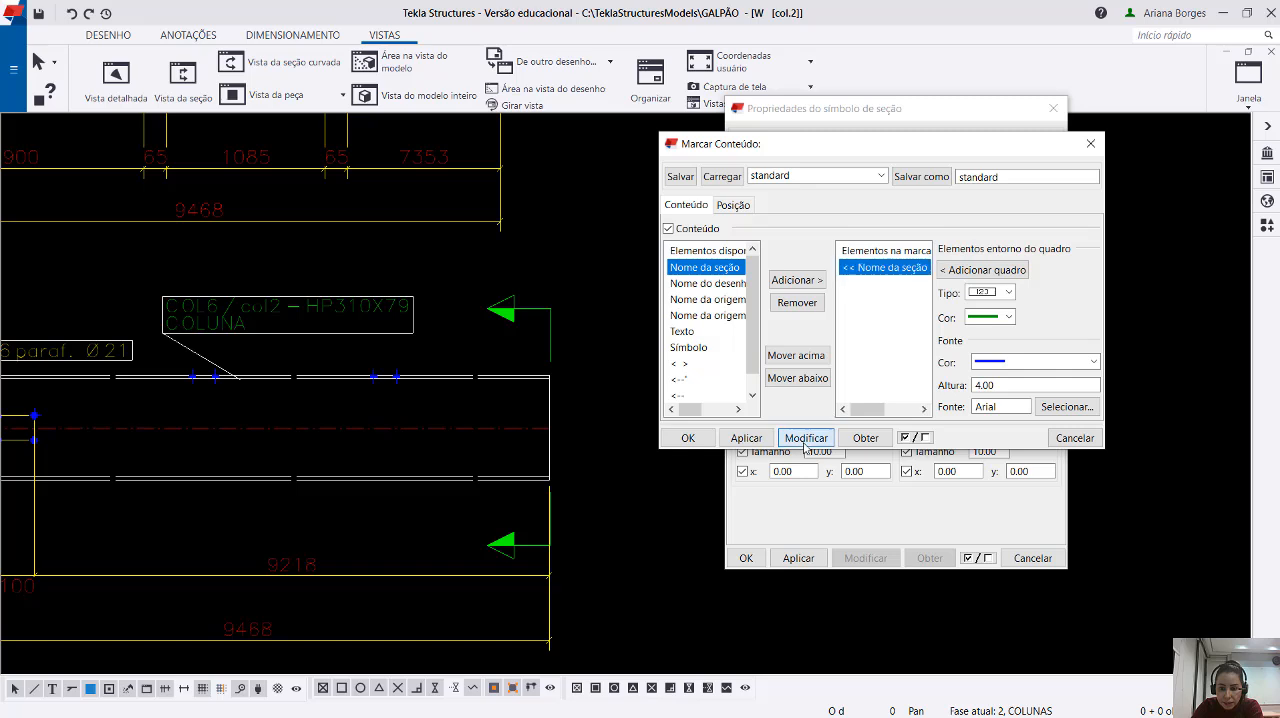
click(564, 352)
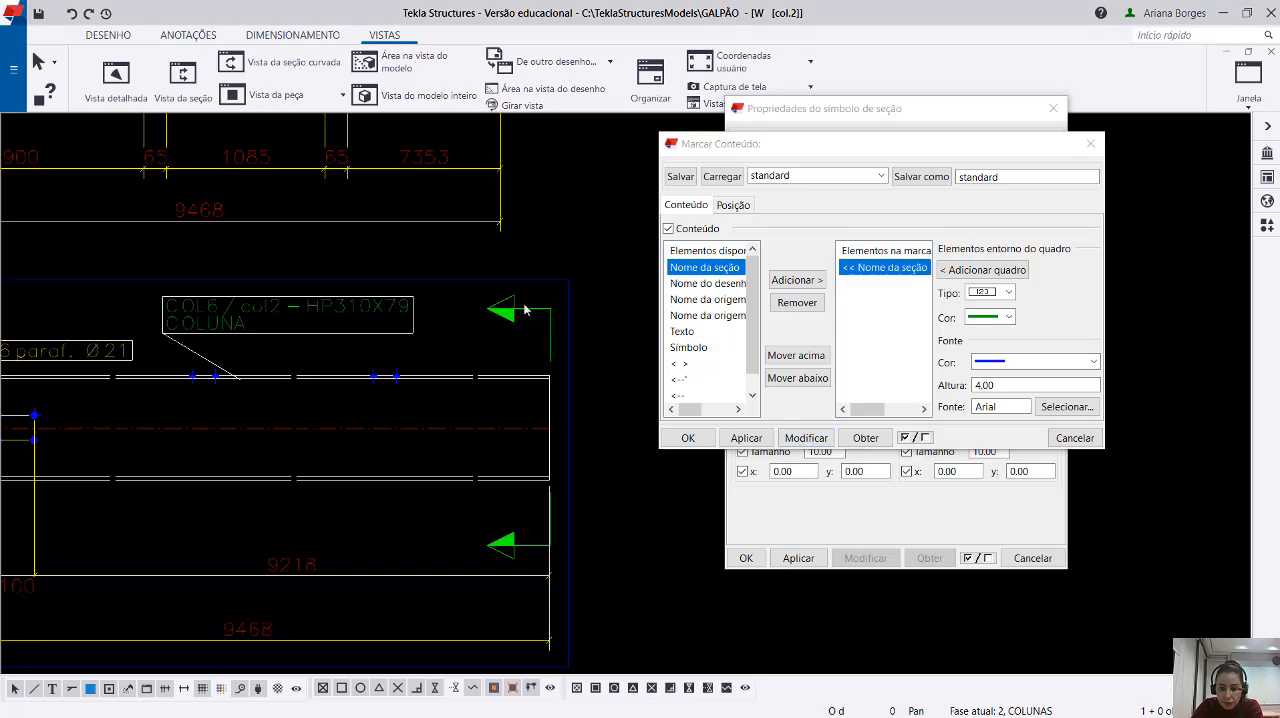
click(806, 438)
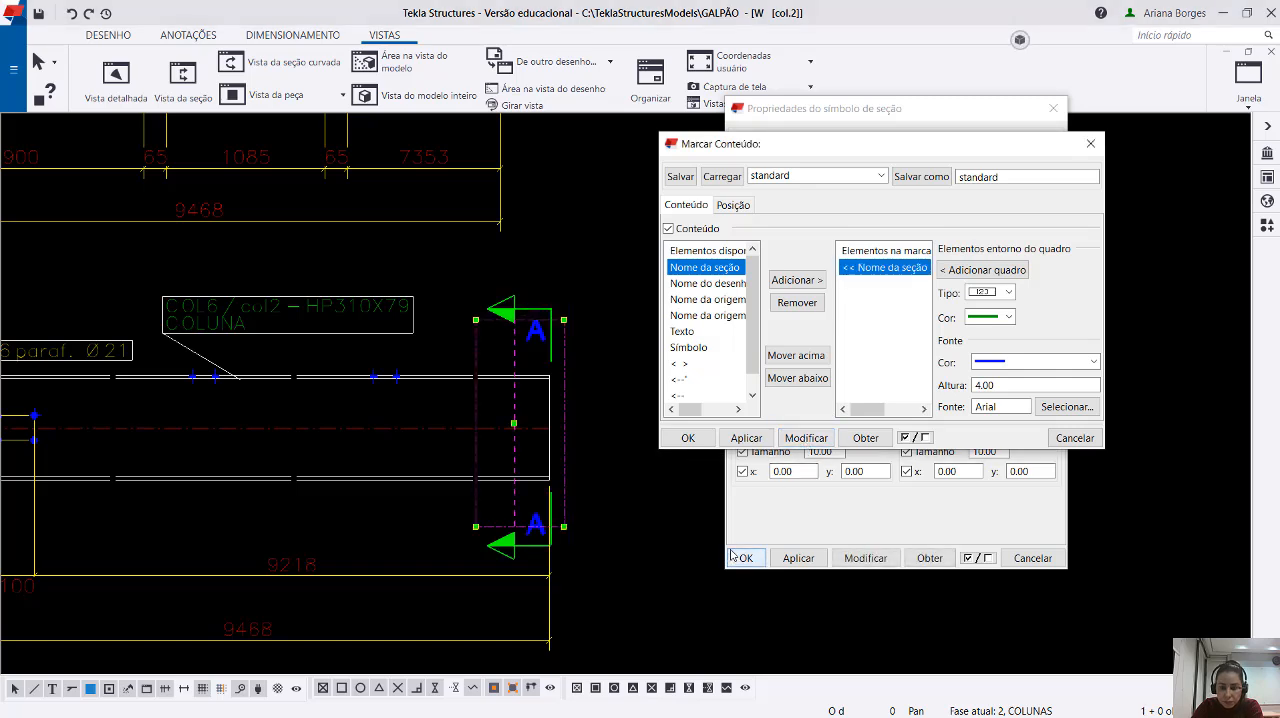
Add the drawing name element (Nome do desenho) to the A1 text and apply it to the selected section mark A.
click(722, 285)
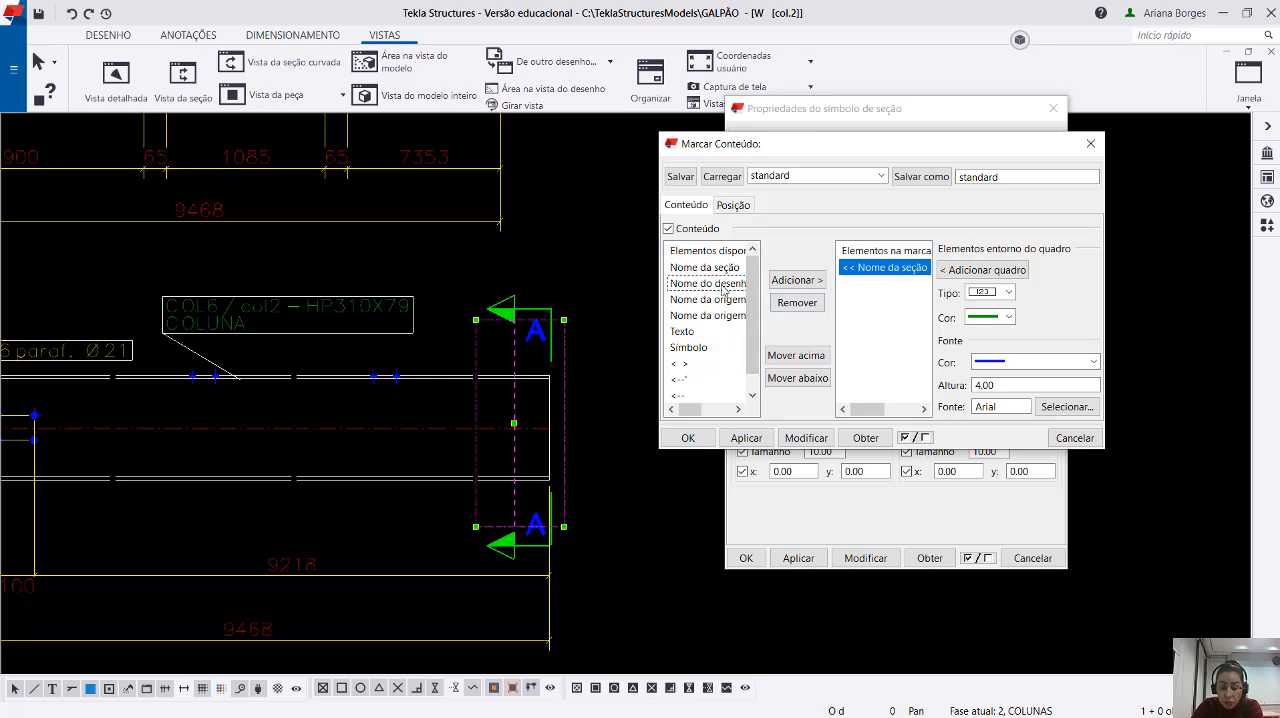
click(618, 384)
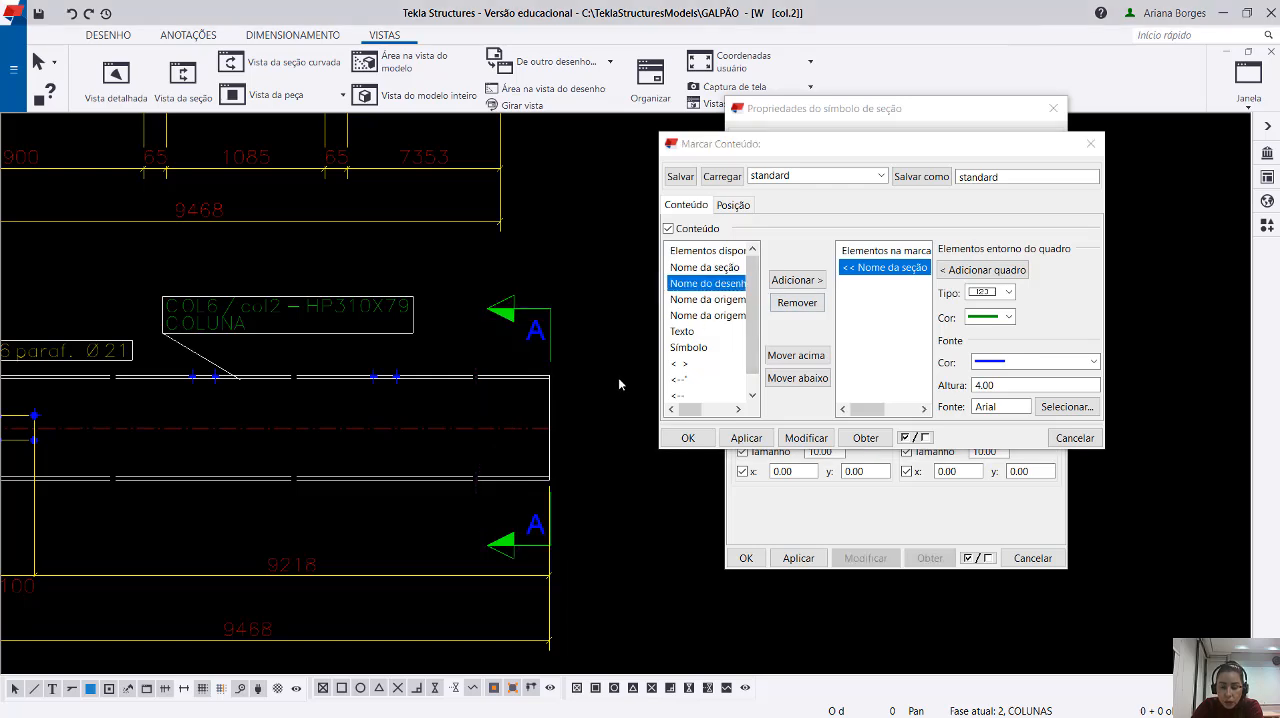
click(548, 326)
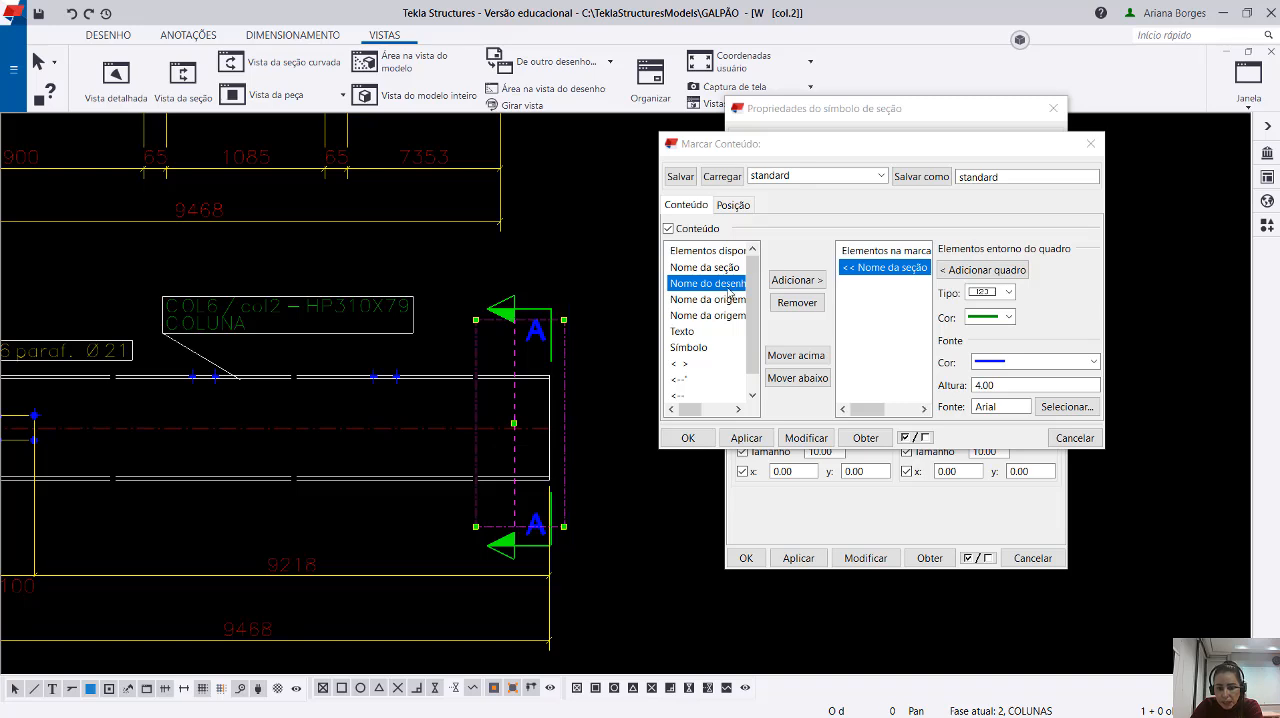
drag(655, 283, 640, 281)
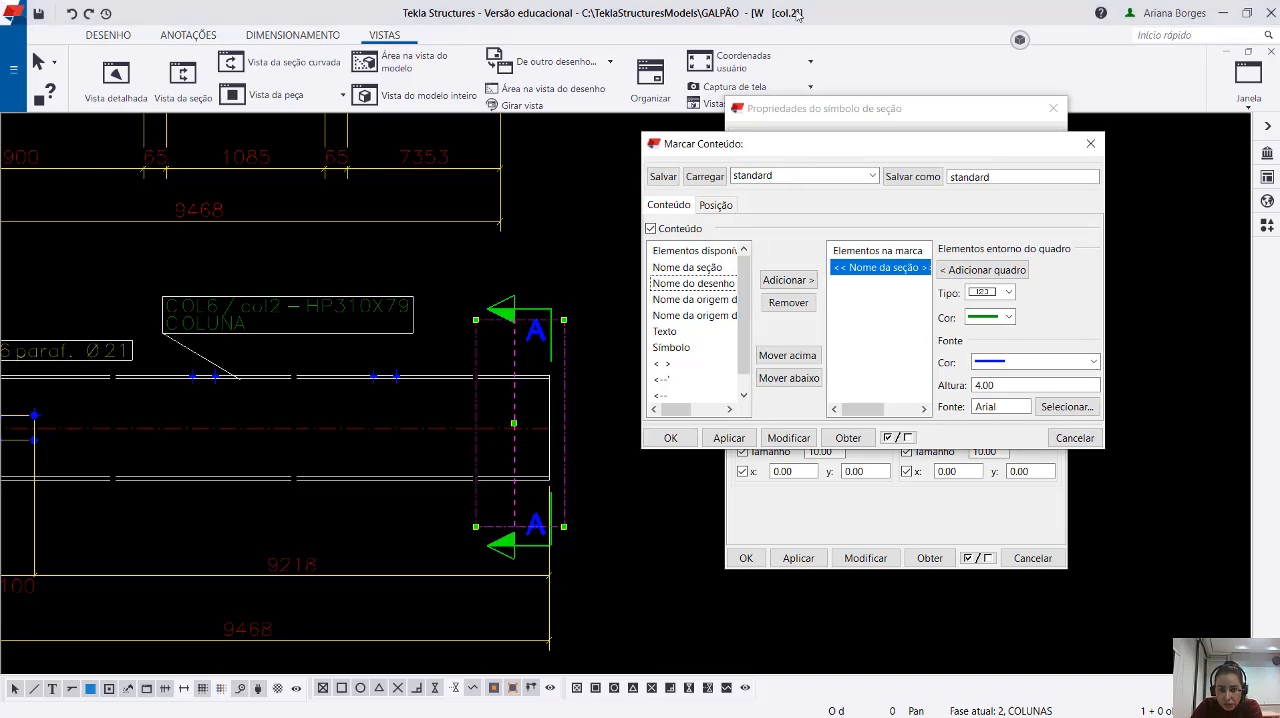
click(800, 281)
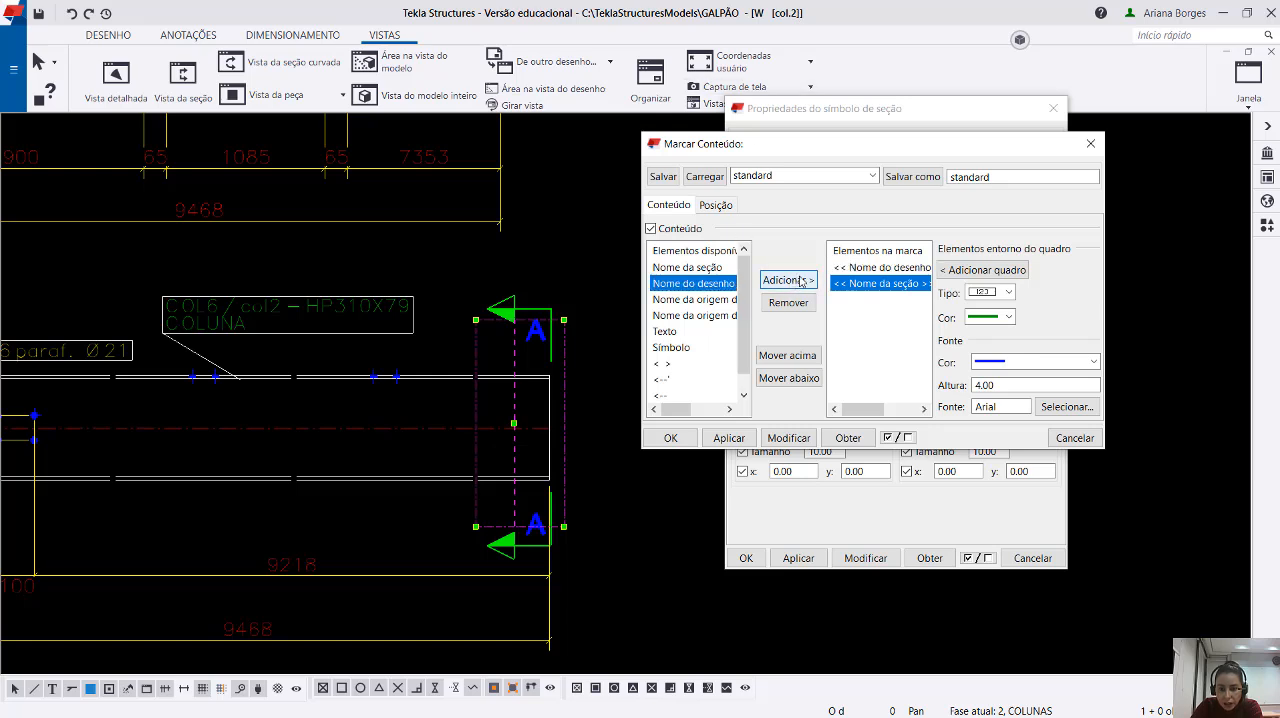
click(789, 438)
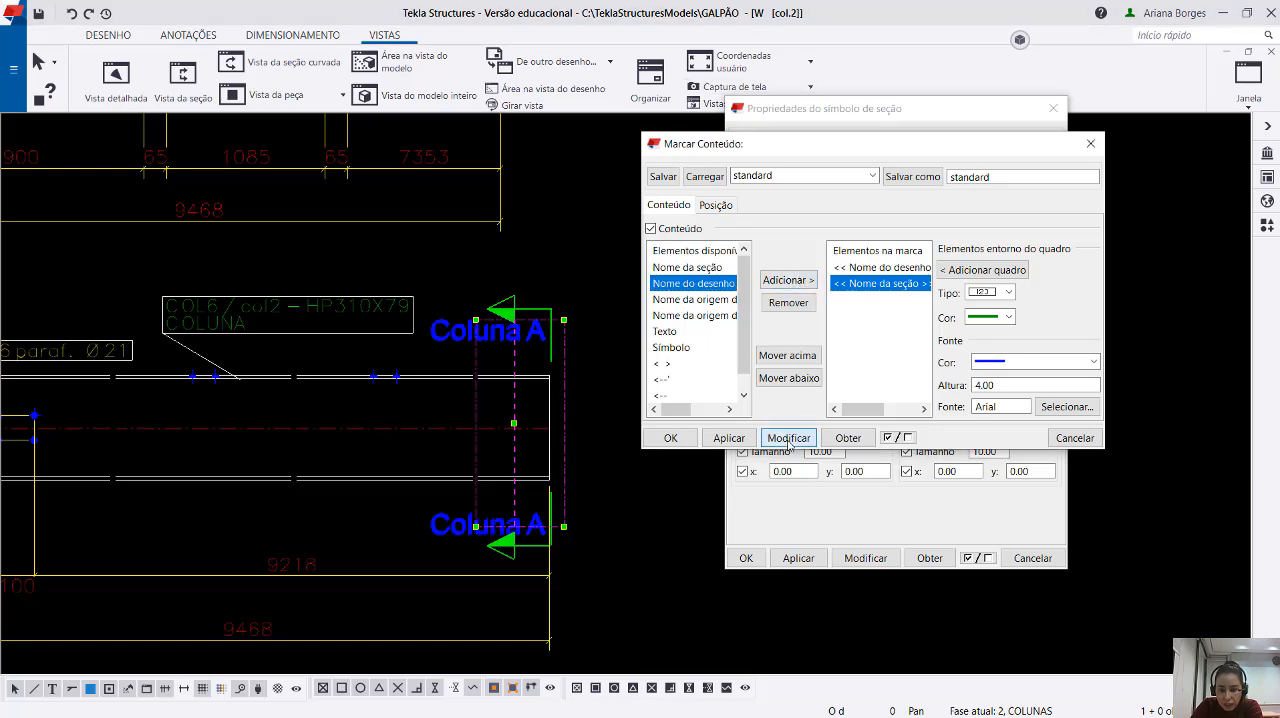
Check the drawing's name in the document list against the label on the section mark, and close the list.
click(458, 335)
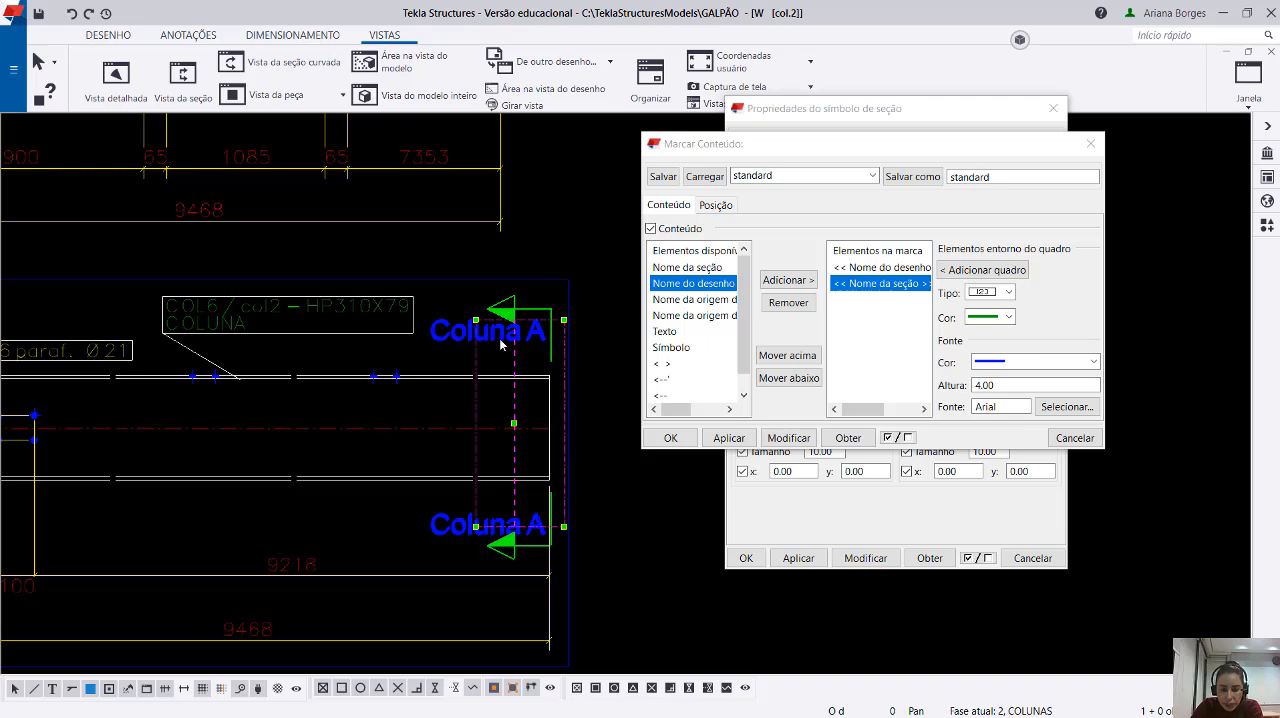
right_click(134, 123)
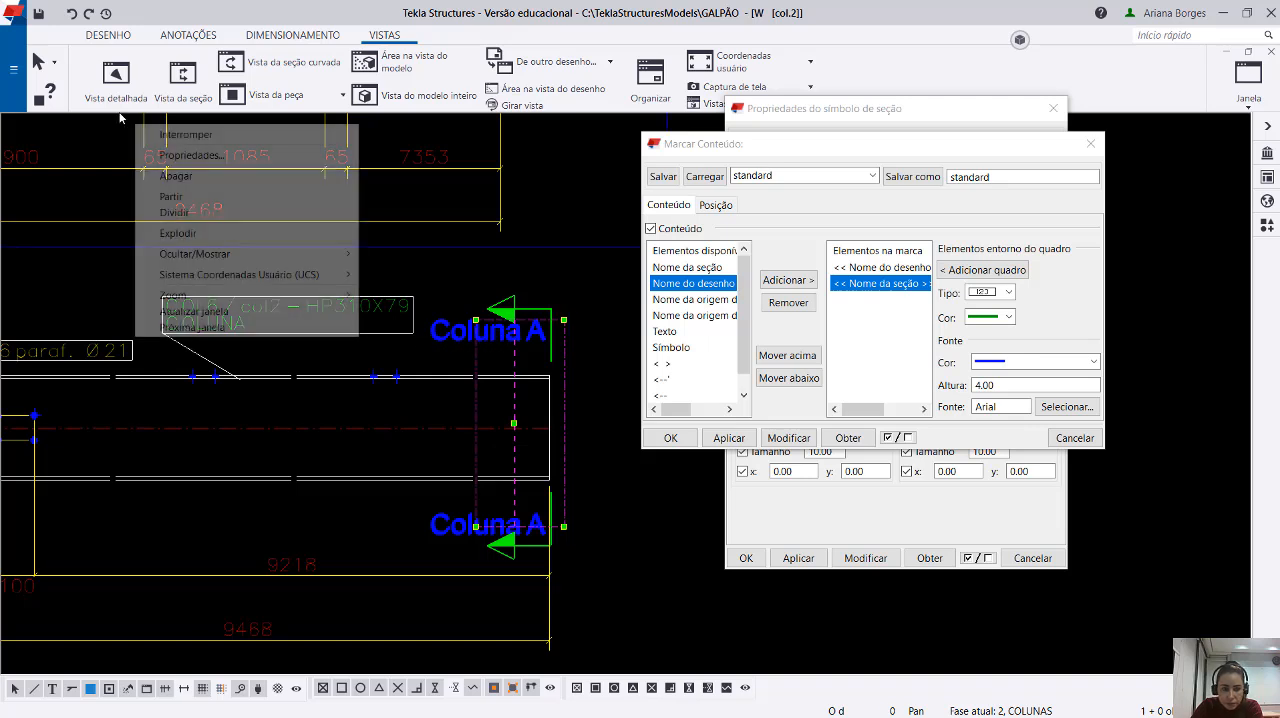
click(785, 562)
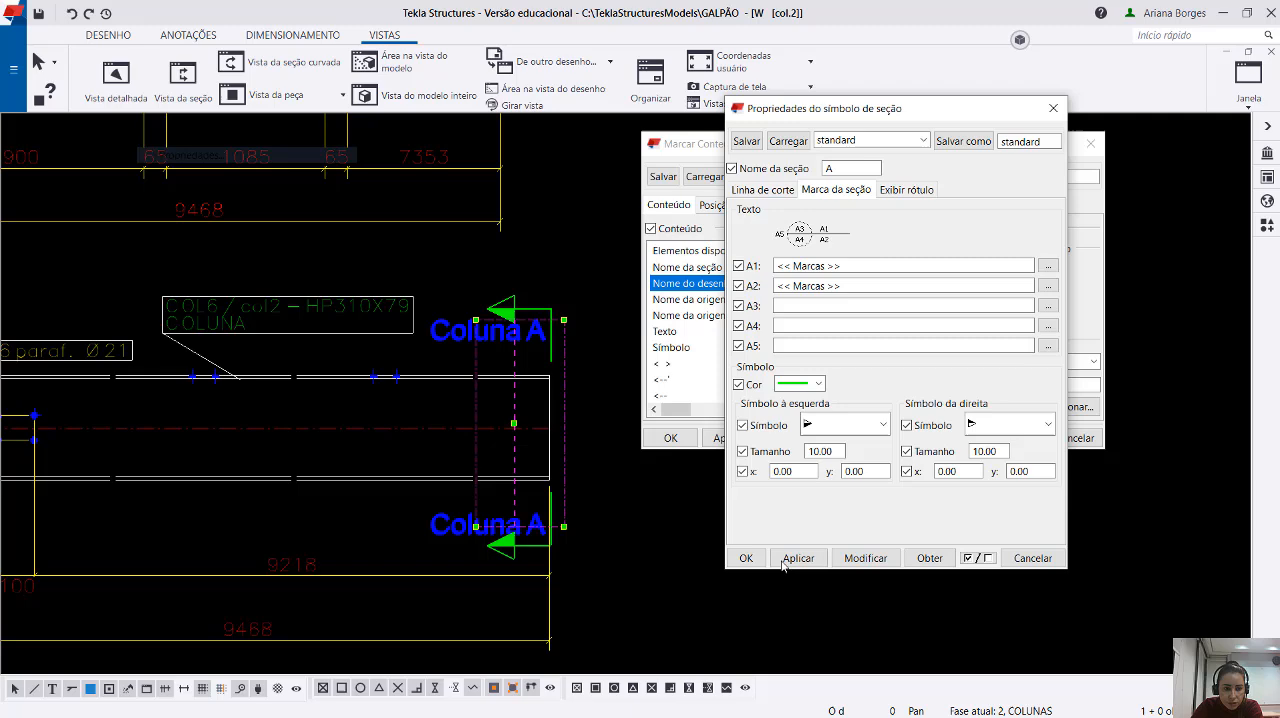
click(108, 35)
click(111, 82)
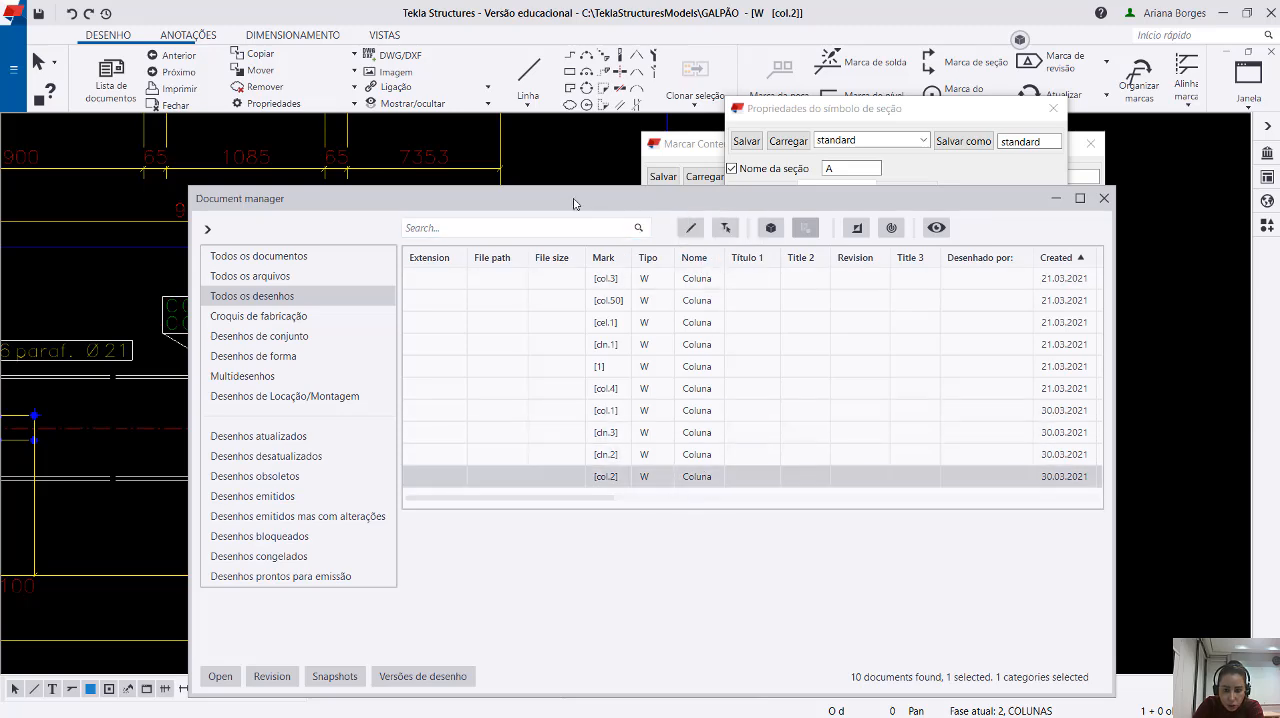
mouse_move(574, 201)
mouse_down()
mouse_move(716, 214)
mouse_move(838, 170)
mouse_move(817, 167)
mouse_up()
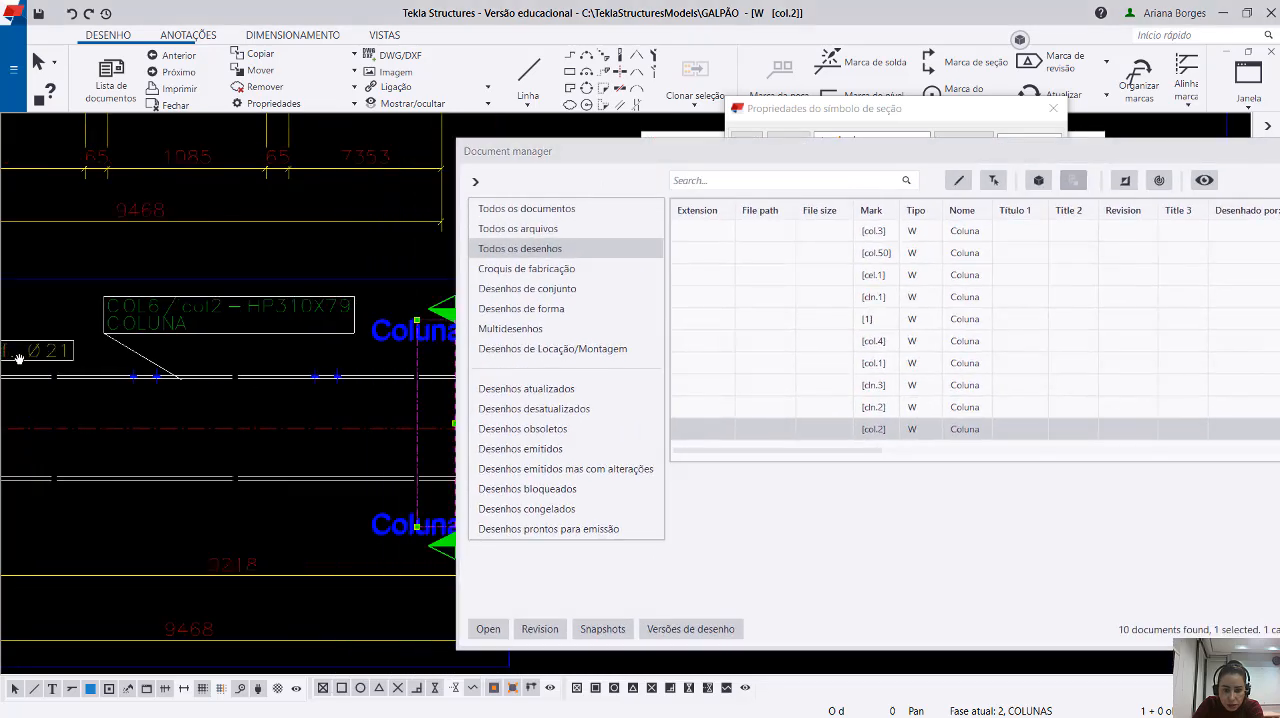
middle_drag(442, 316, 197, 296)
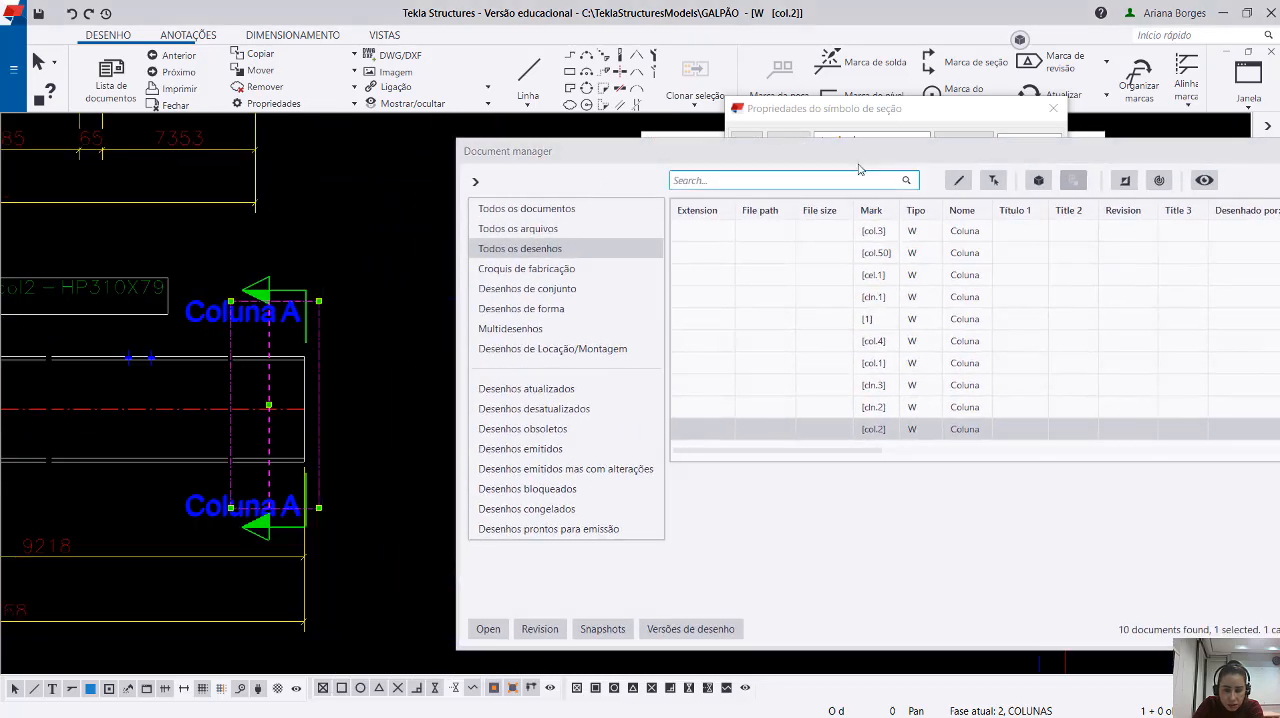
drag(829, 151, 513, 164)
click(1008, 166)
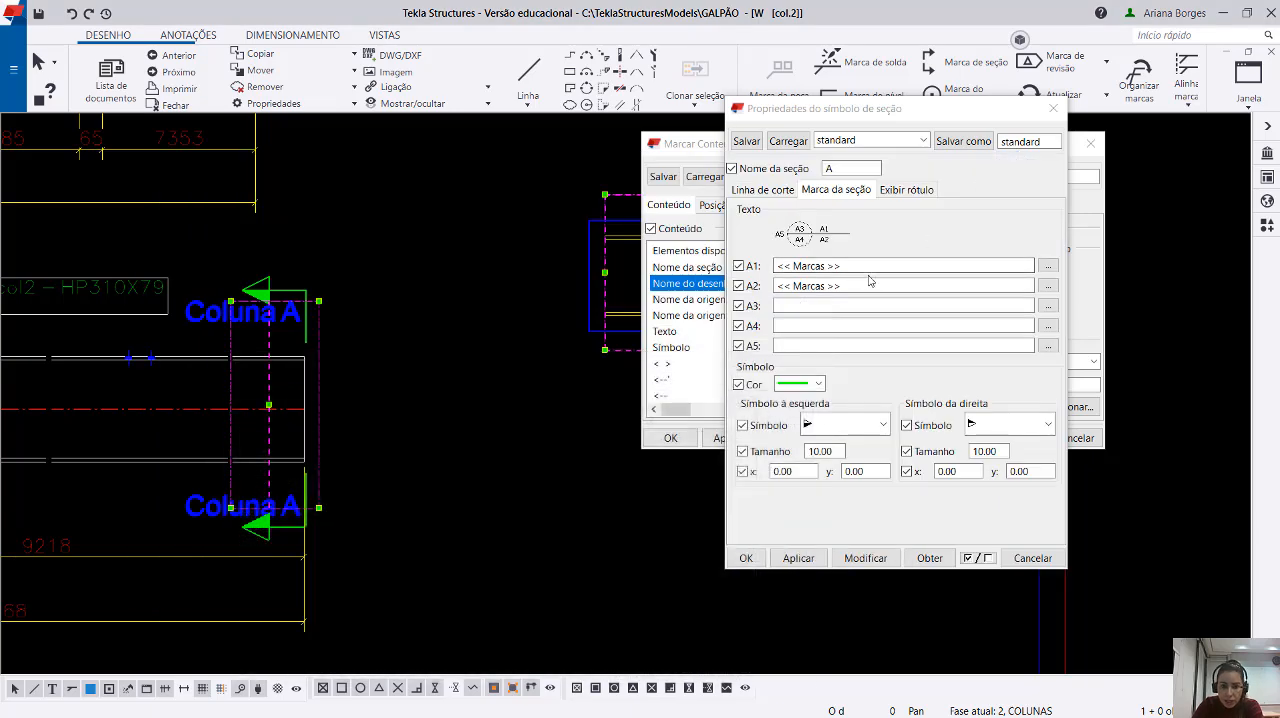
Remove the Nome do desenho element from the A1 text, apply it to section mark A, and widen the content dialog.
click(714, 158)
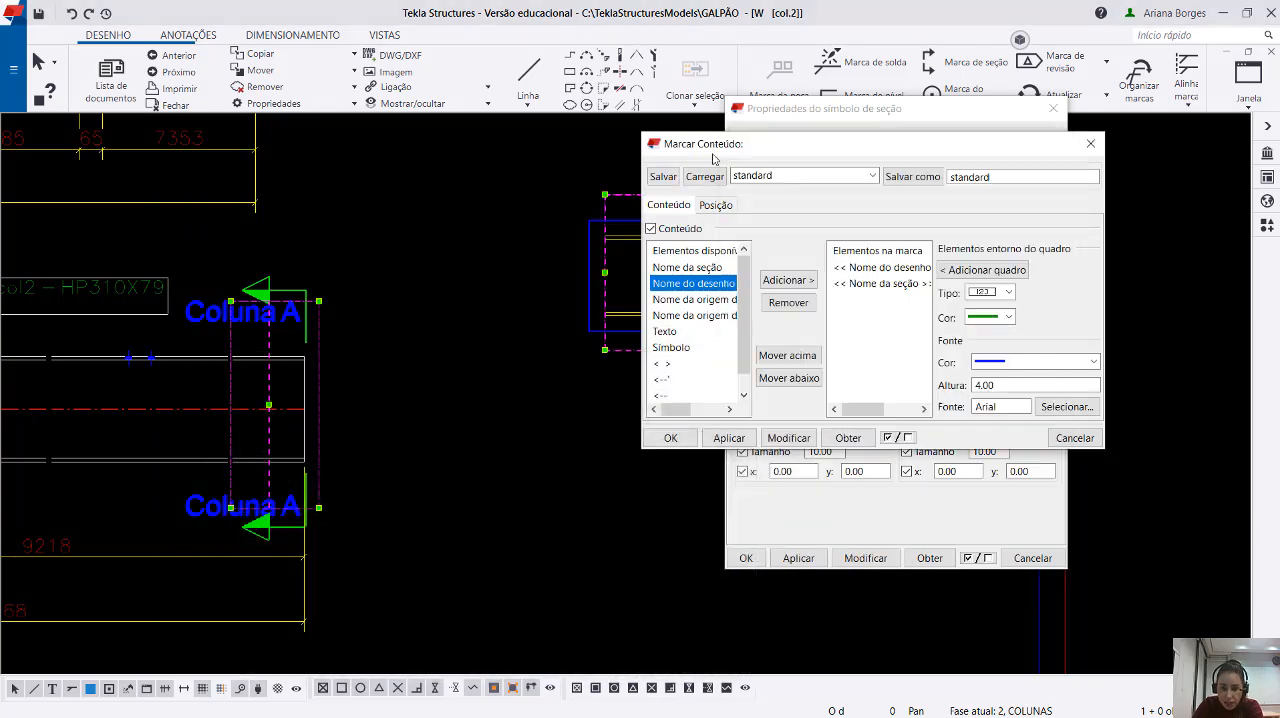
click(882, 268)
click(788, 302)
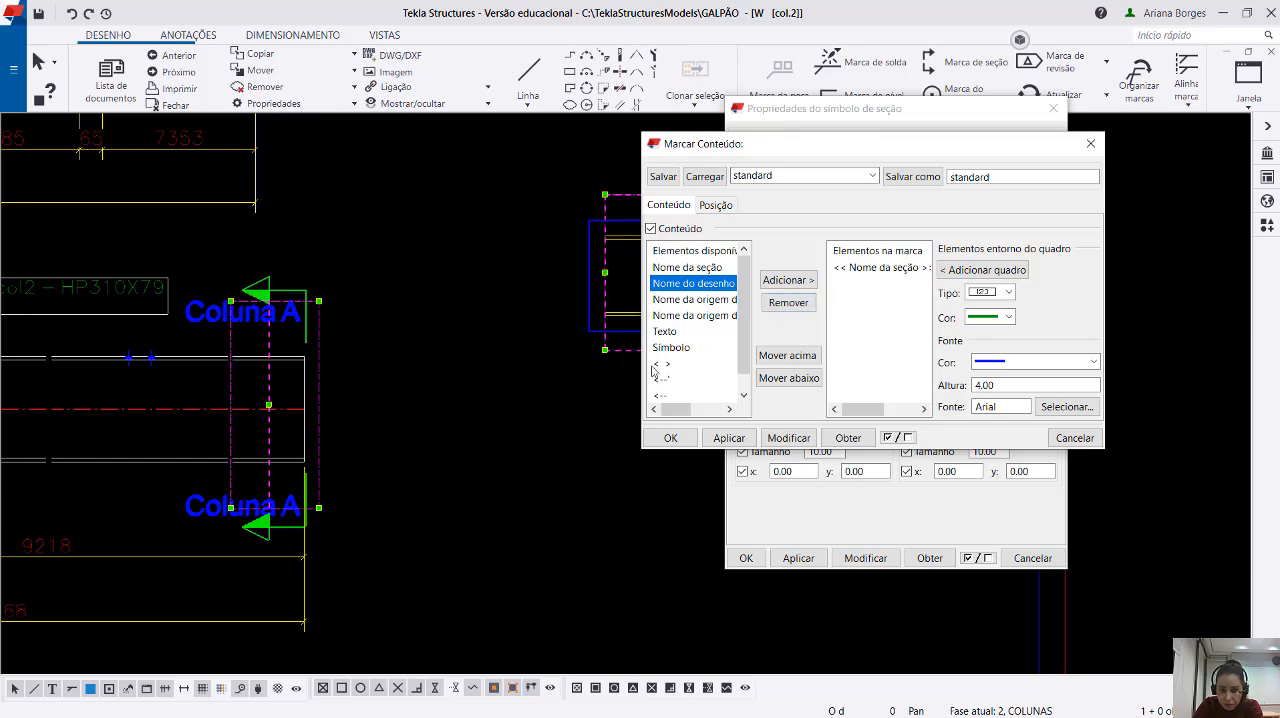
drag(641, 368, 506, 360)
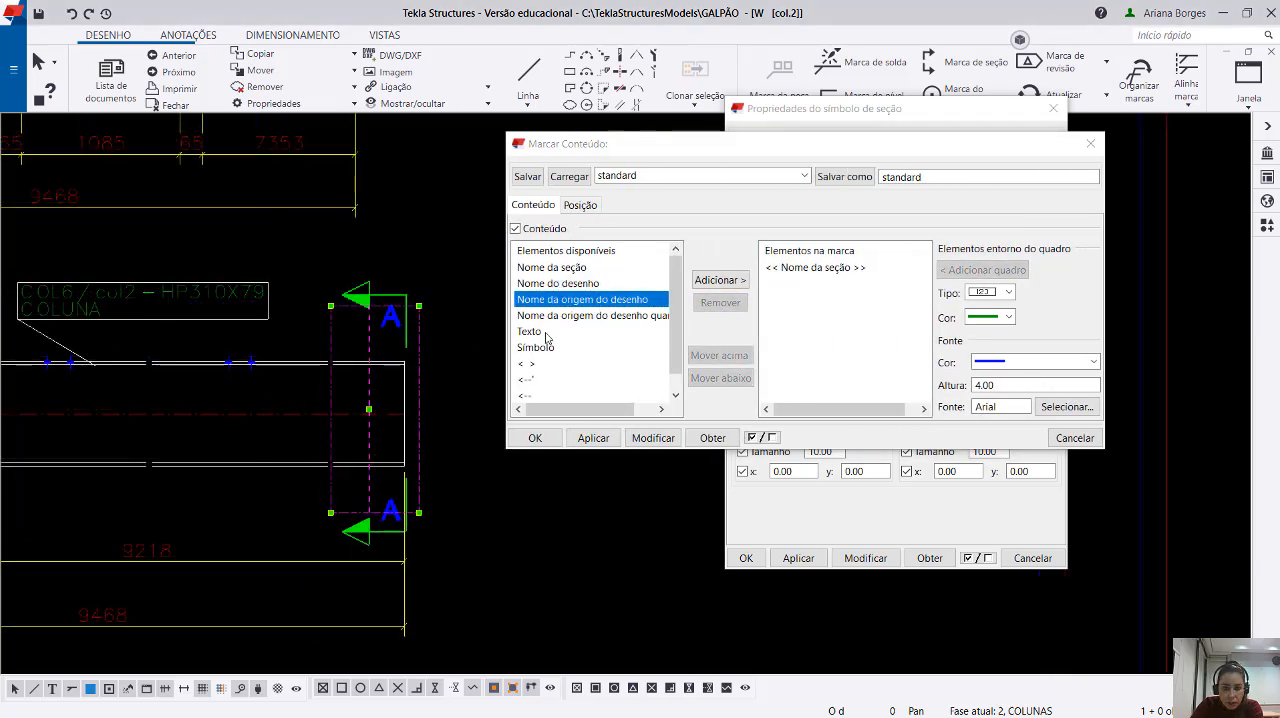
Add a text element reading "Corte" to the A1 content of the section mark.
click(541, 328)
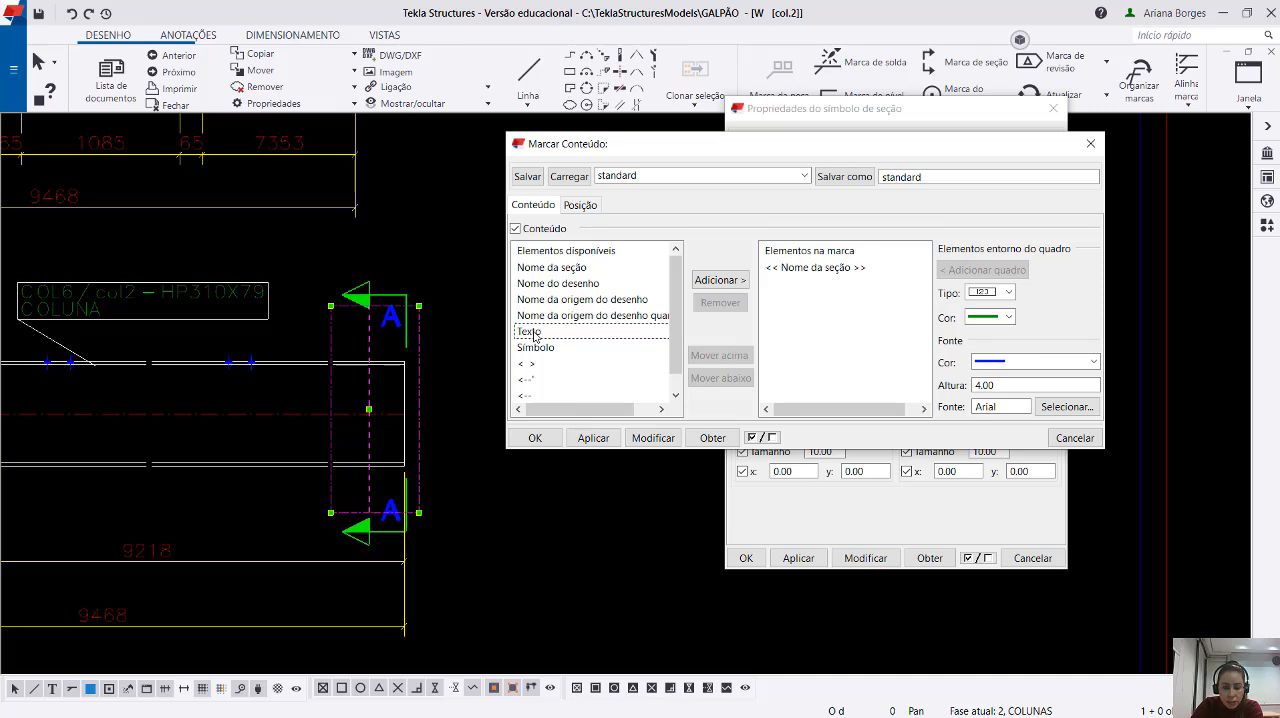
double_click(533, 333)
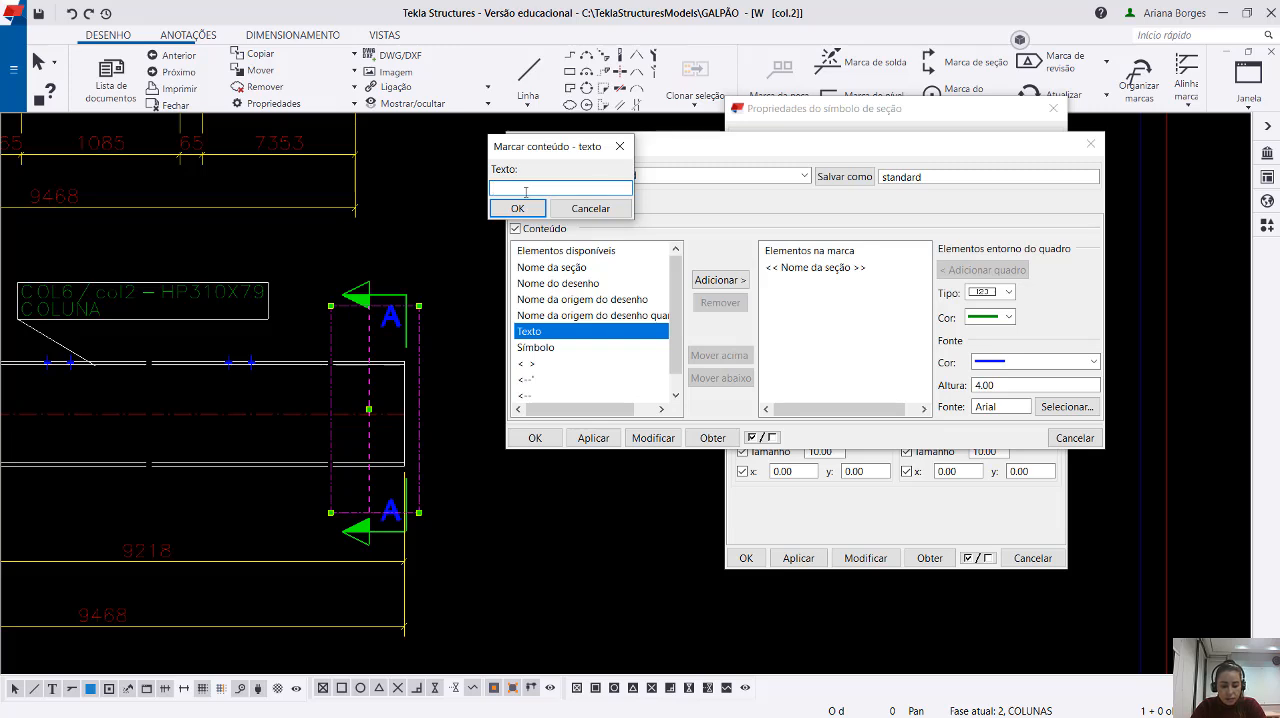
text(Colte)
click(517, 208)
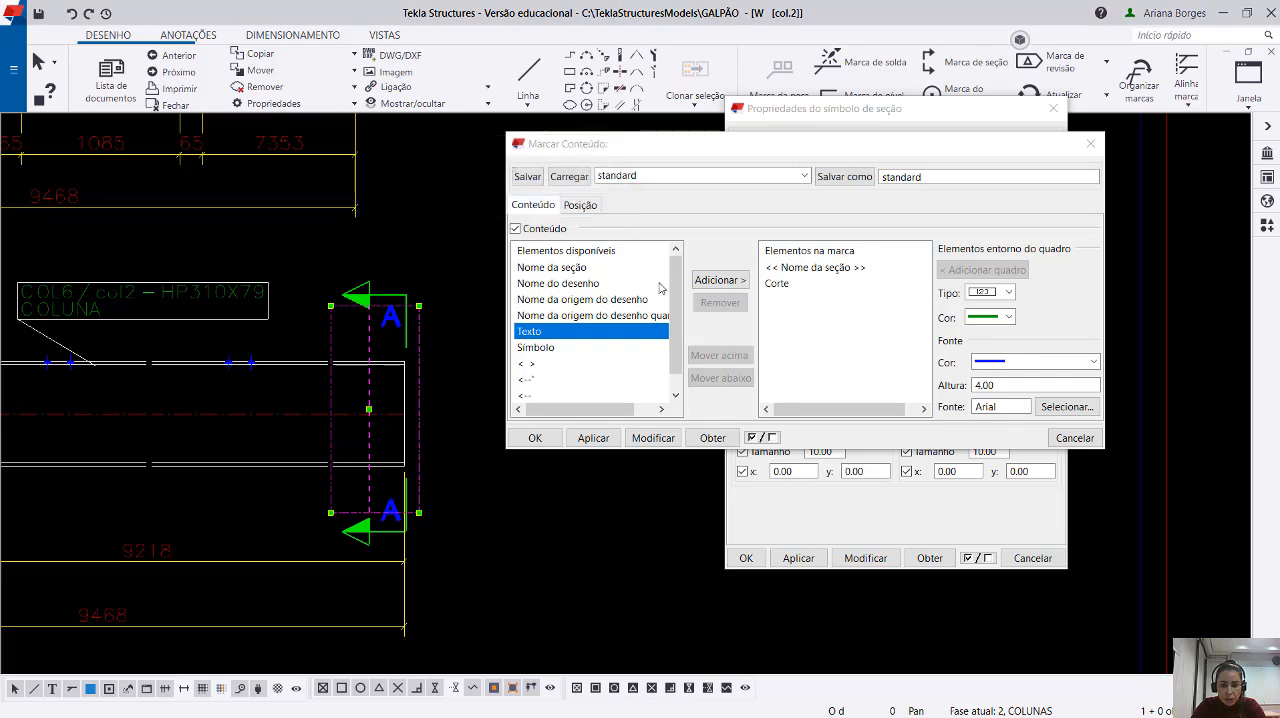
Move the Corte text above the Nome da seção element and apply the new order to section mark A.
click(777, 283)
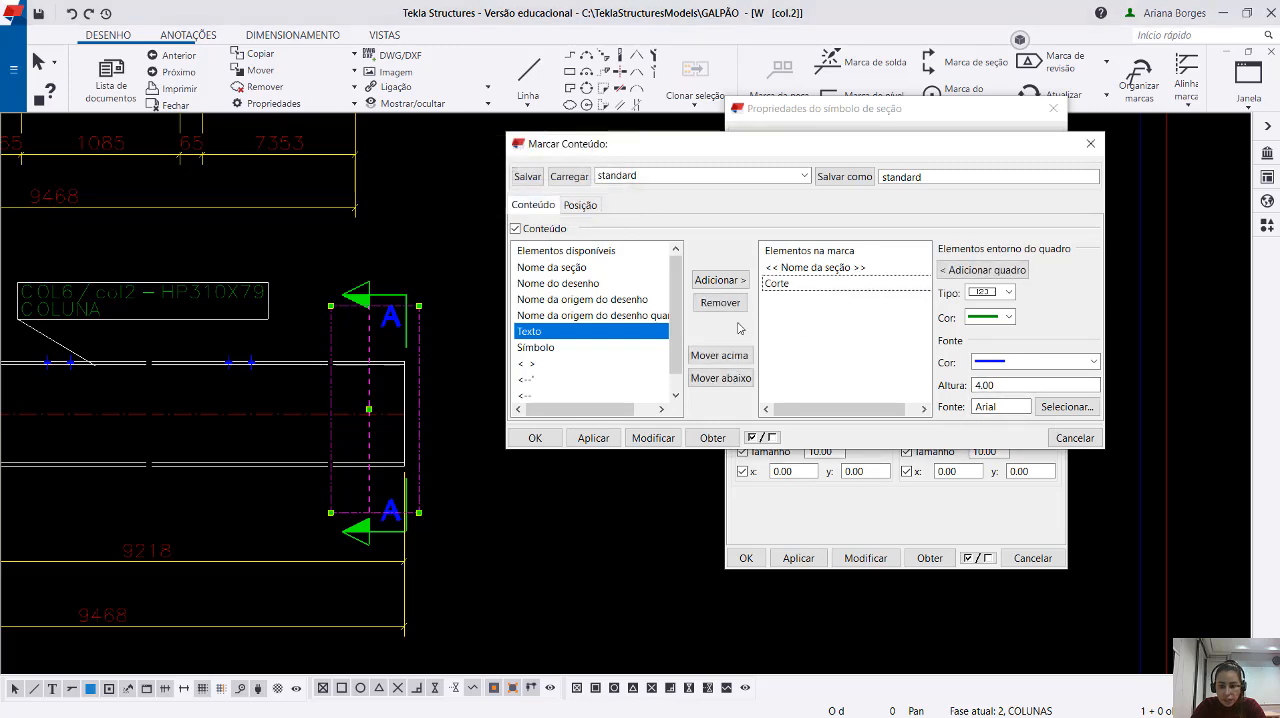
click(719, 355)
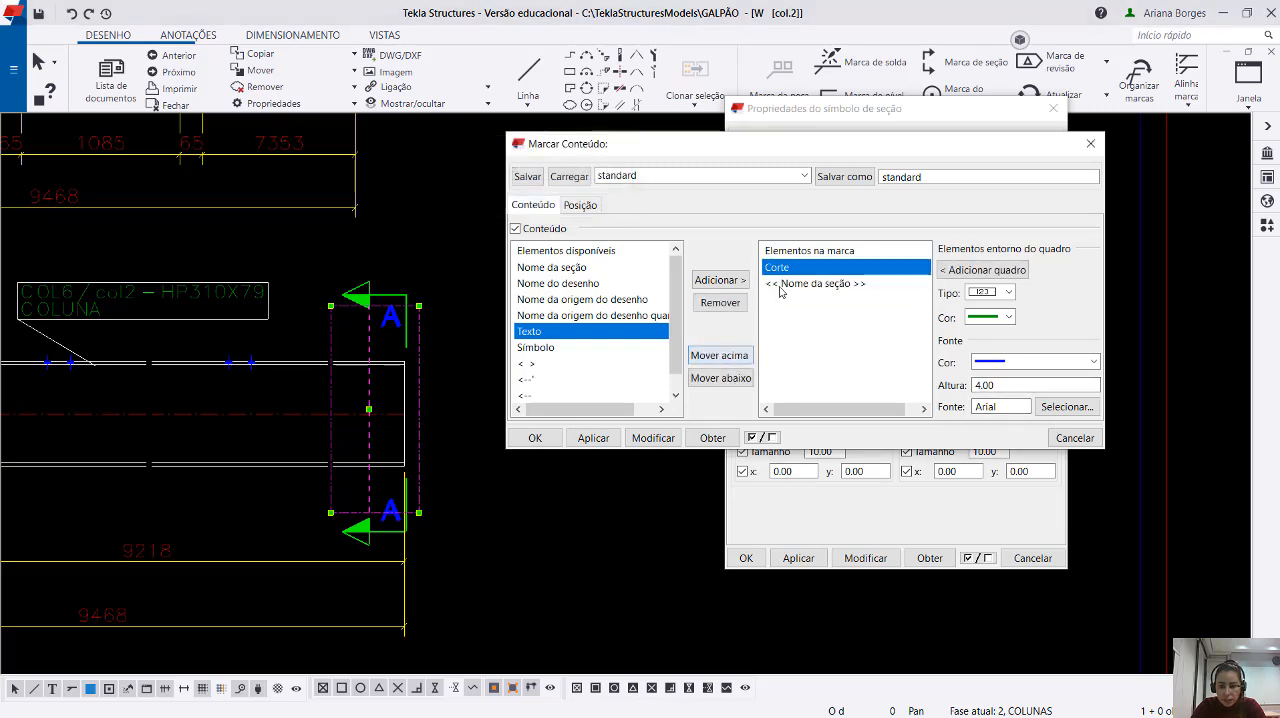
click(653, 438)
click(476, 358)
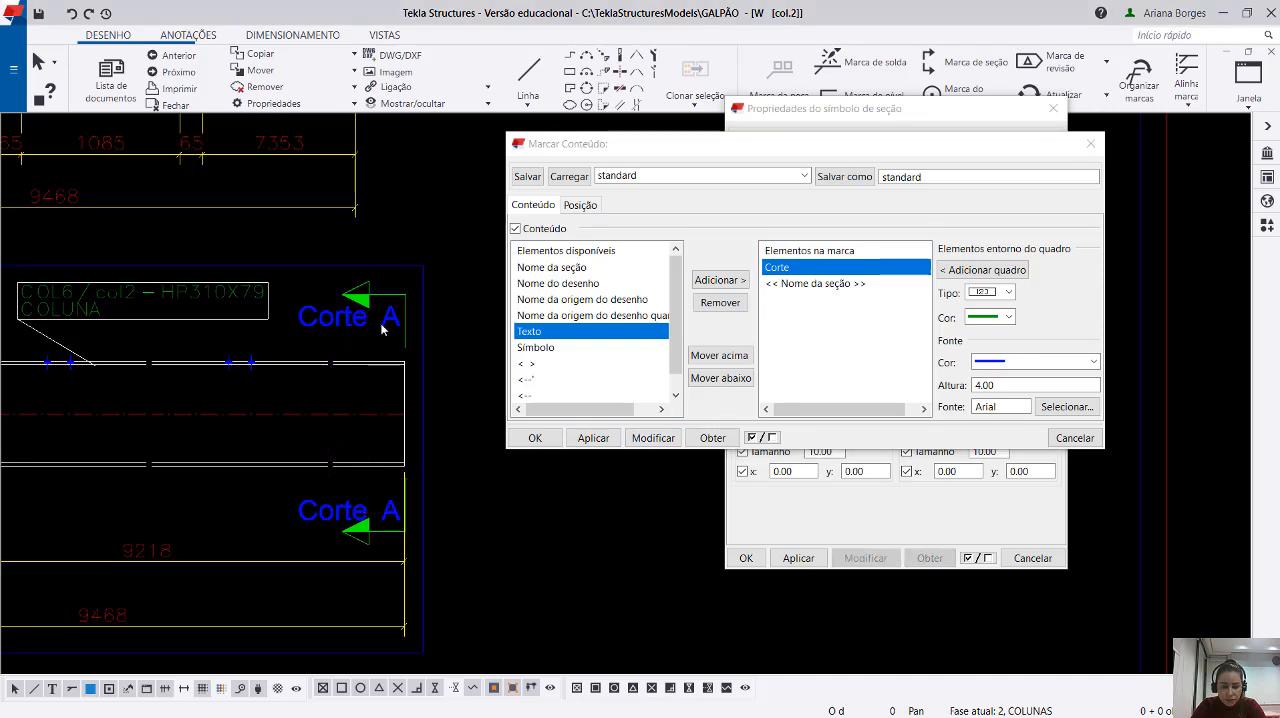
click(339, 328)
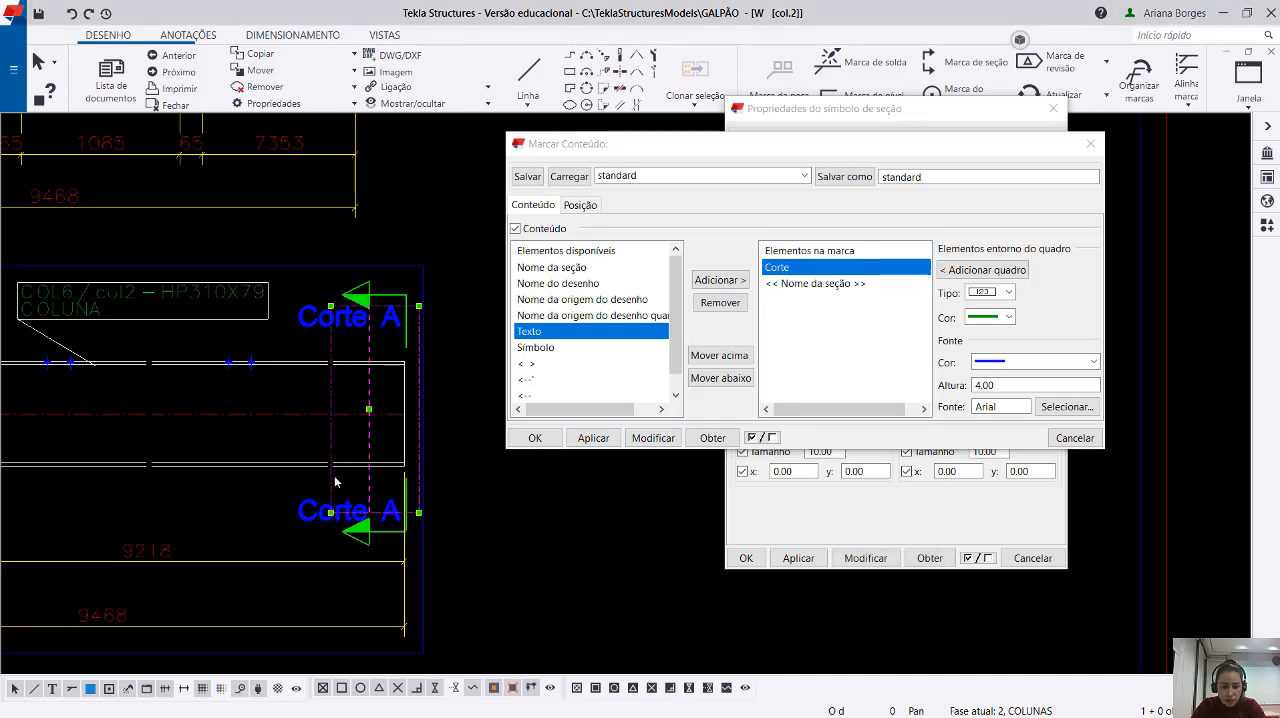
middle_drag(335, 480, 267, 472)
click(495, 547)
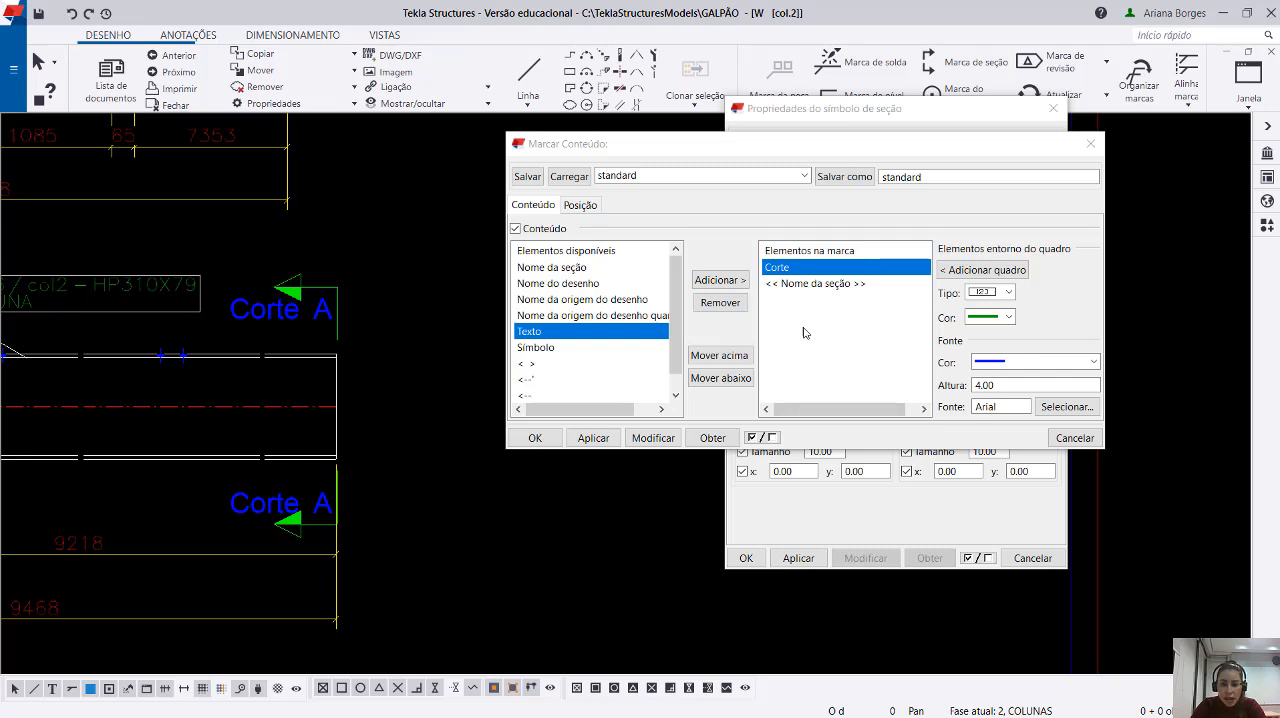
Remove the Corte text from the A1 content and apply the change to section mark A.
click(720, 302)
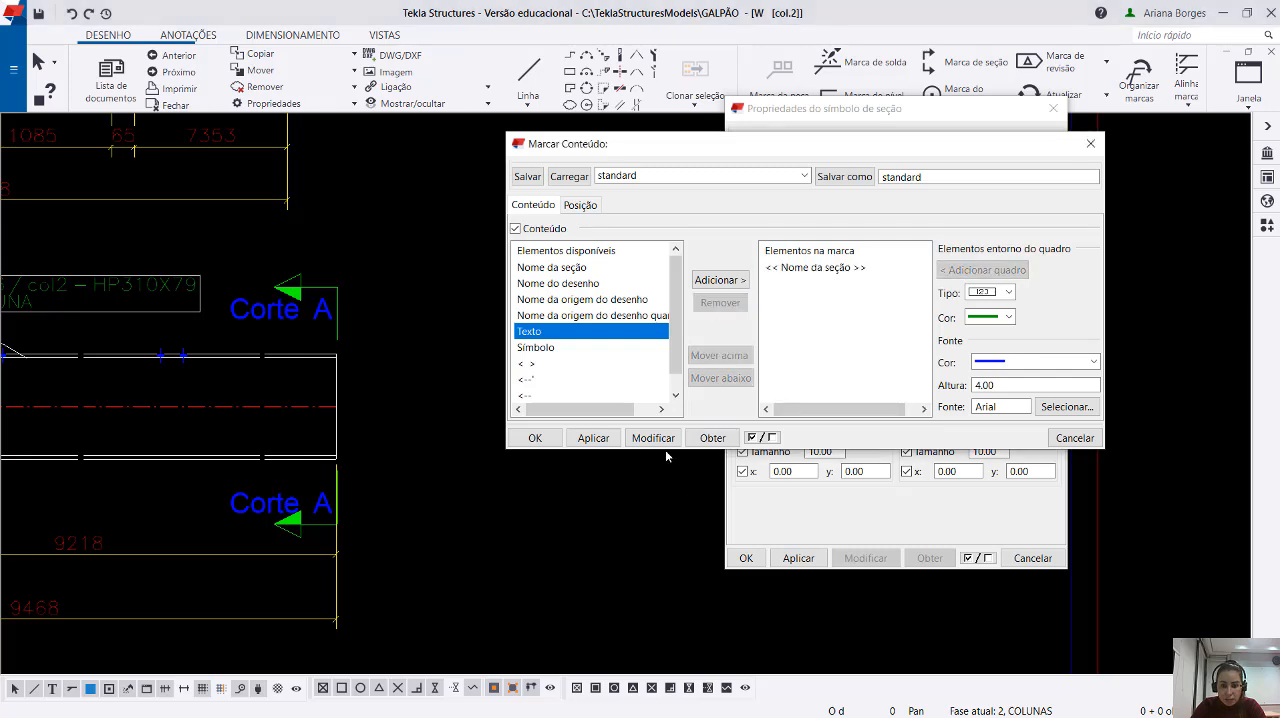
click(655, 439)
click(265, 314)
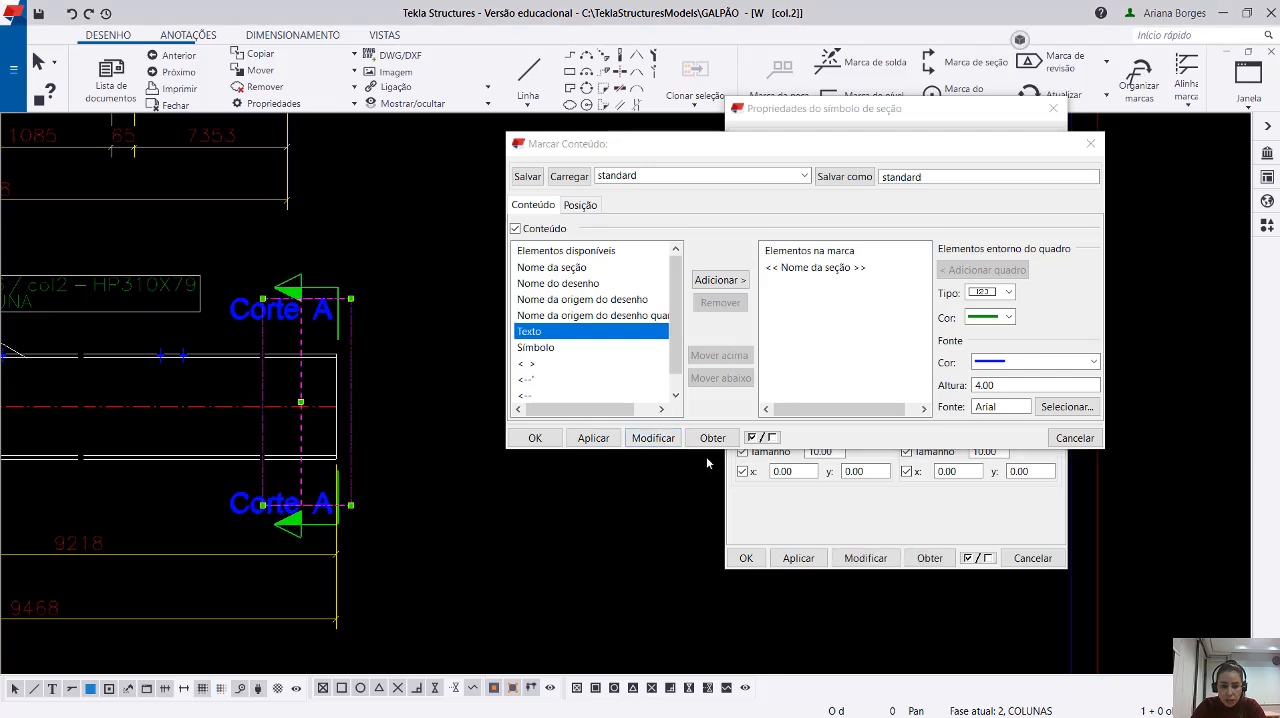
click(656, 438)
middle_drag(253, 335, 223, 340)
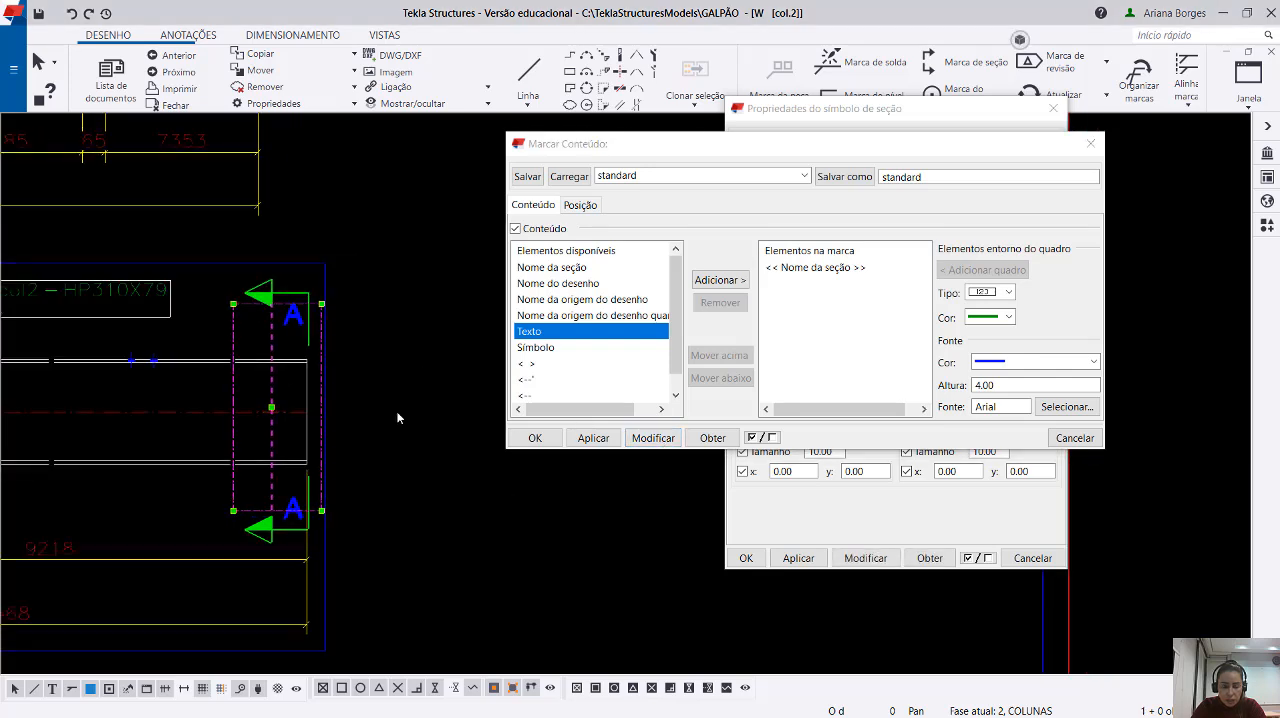
click(455, 451)
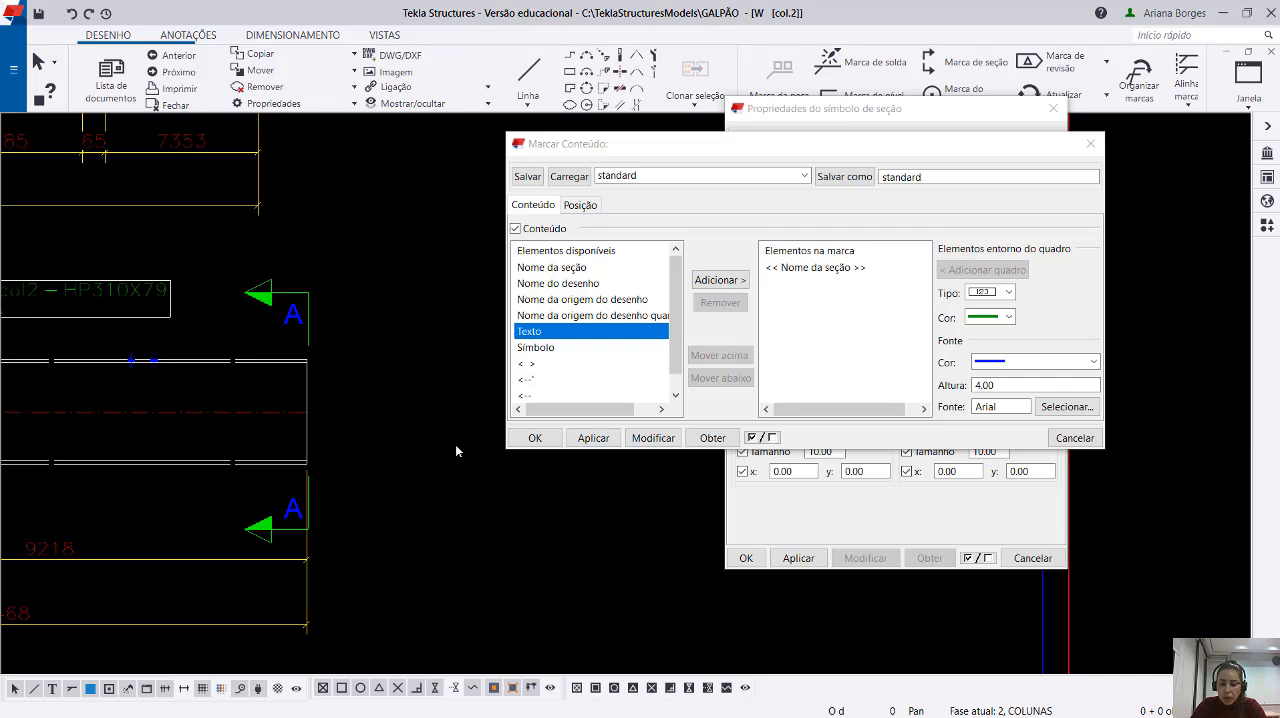
click(577, 210)
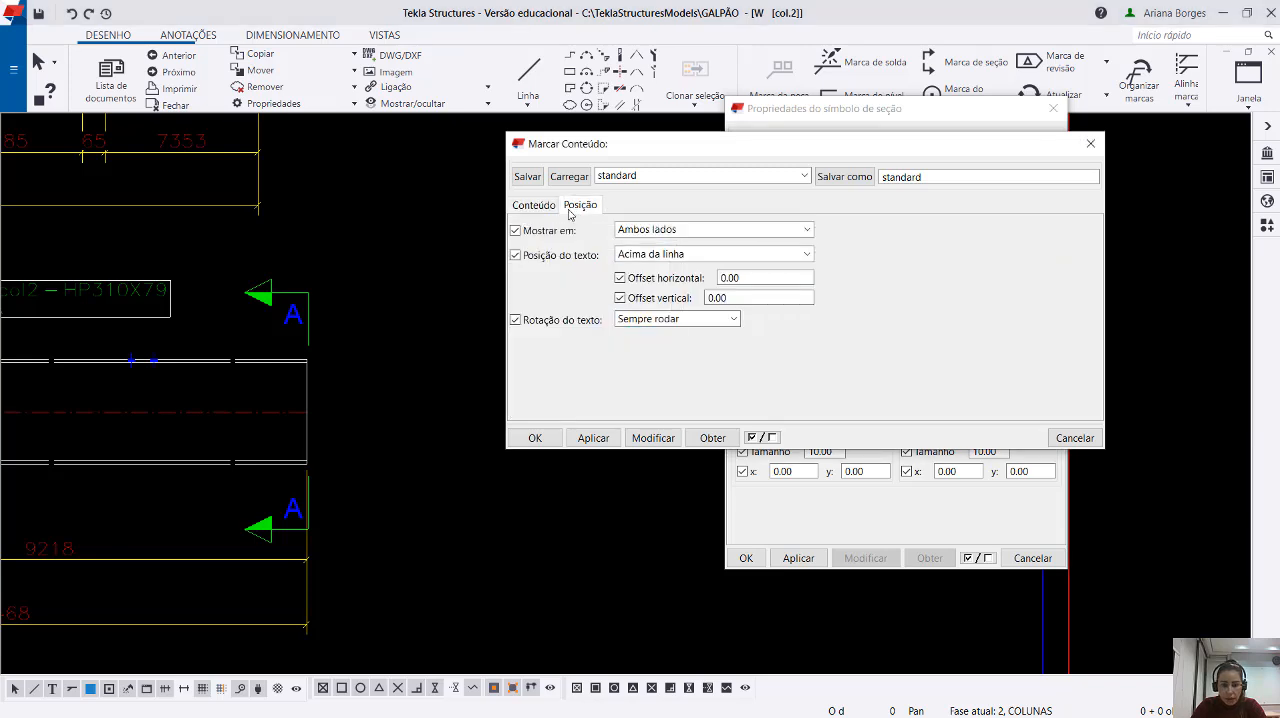
click(547, 211)
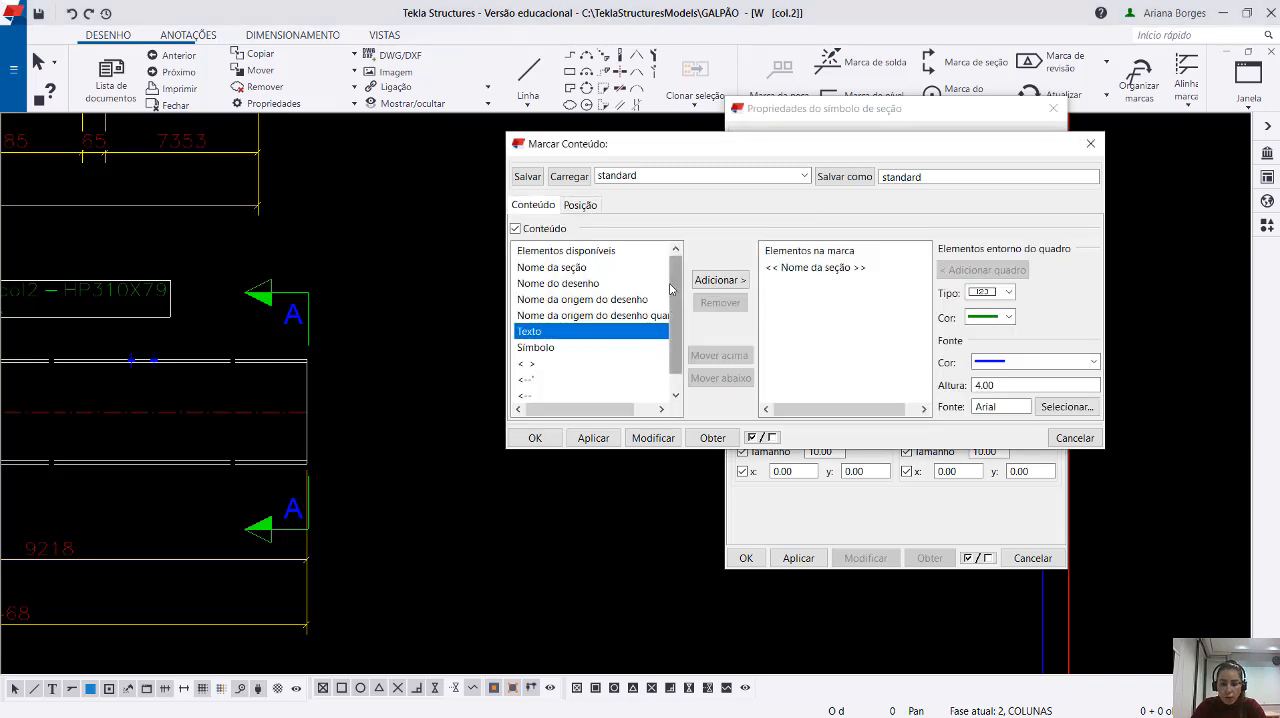
mouse_move(676, 300)
mouse_down()
mouse_move(687, 325)
mouse_move(686, 304)
mouse_up()
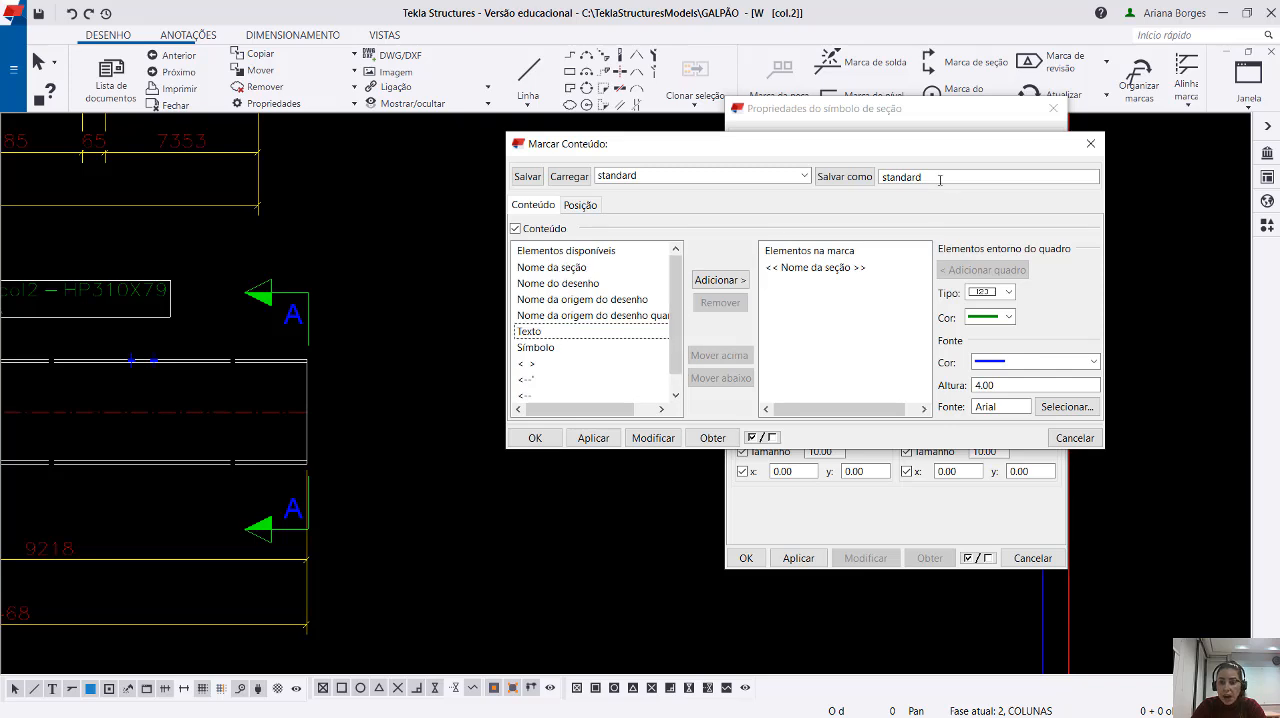
Save the A1 mark content settings as Corte_Padrão and confirm the mark content.
drag(941, 178, 870, 177)
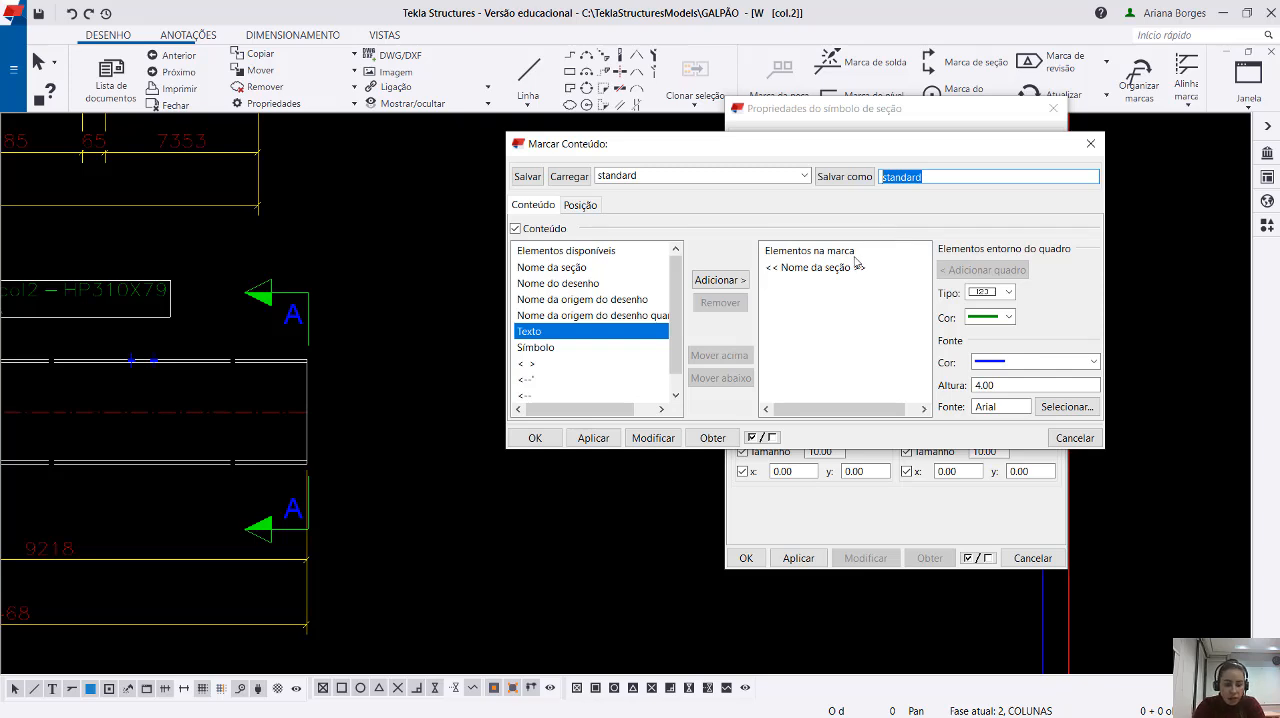
text(Corte)
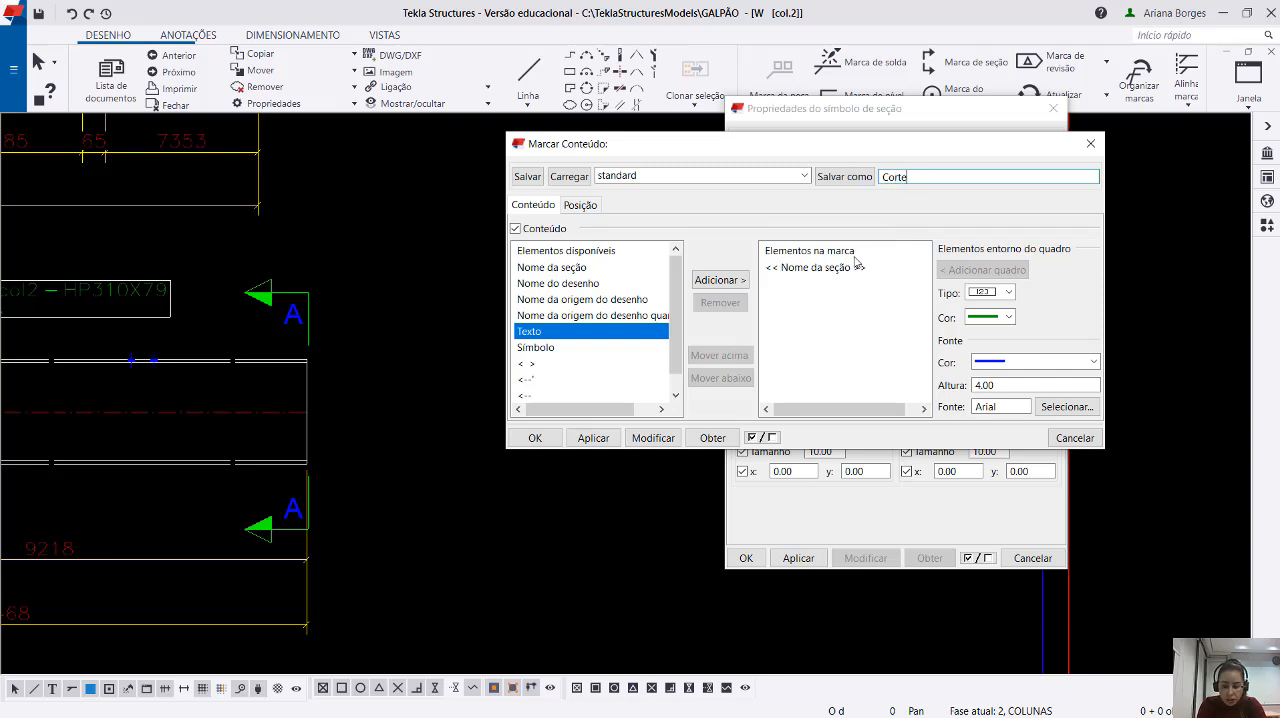
text(_Pad)
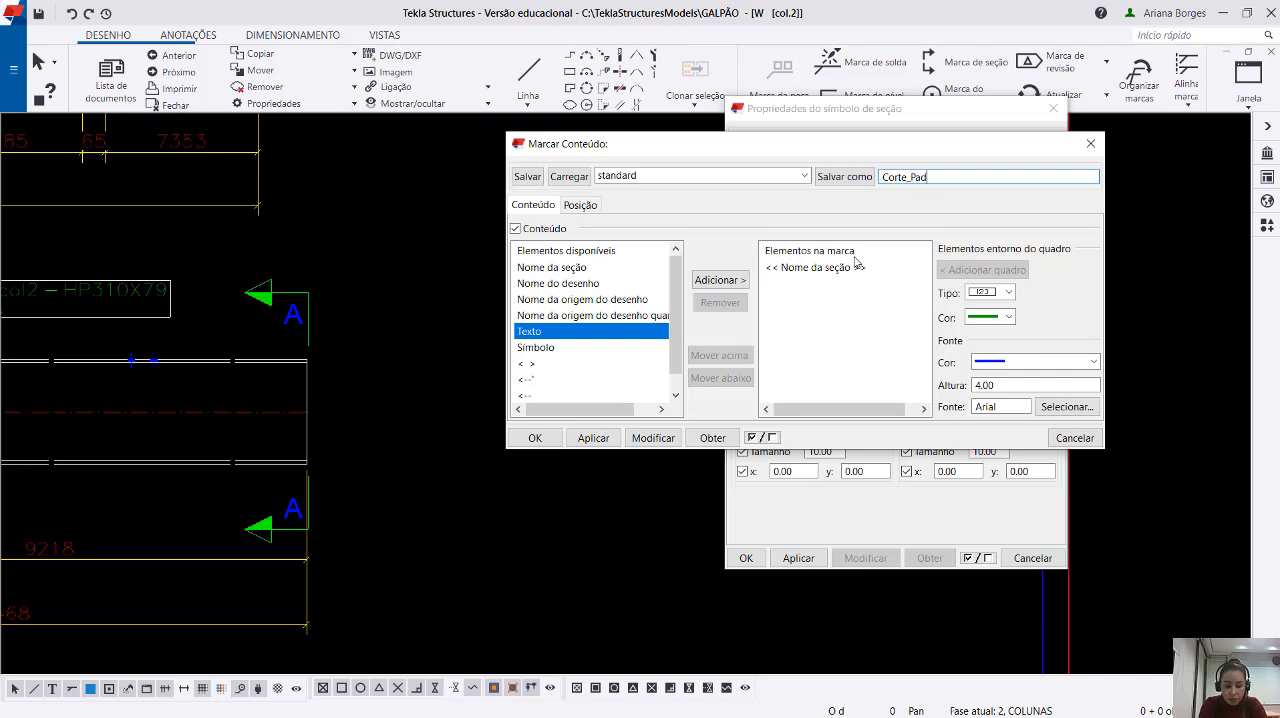
text(rão)
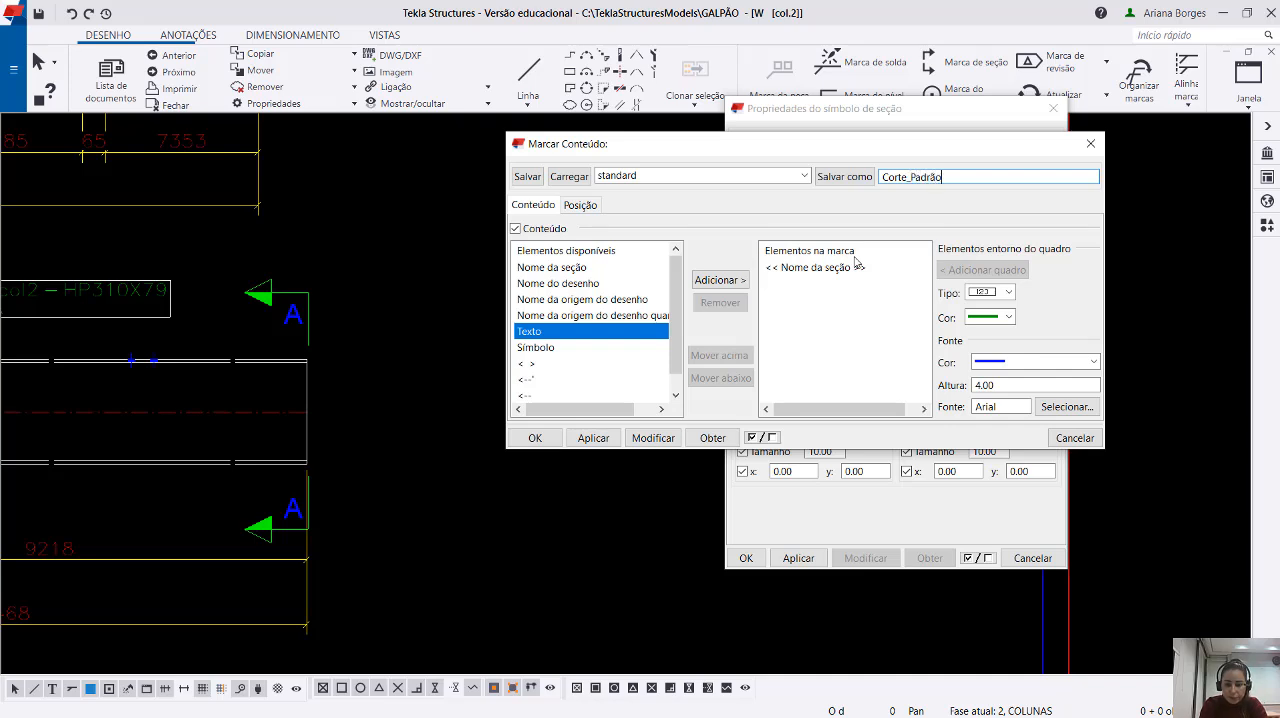
click(842, 180)
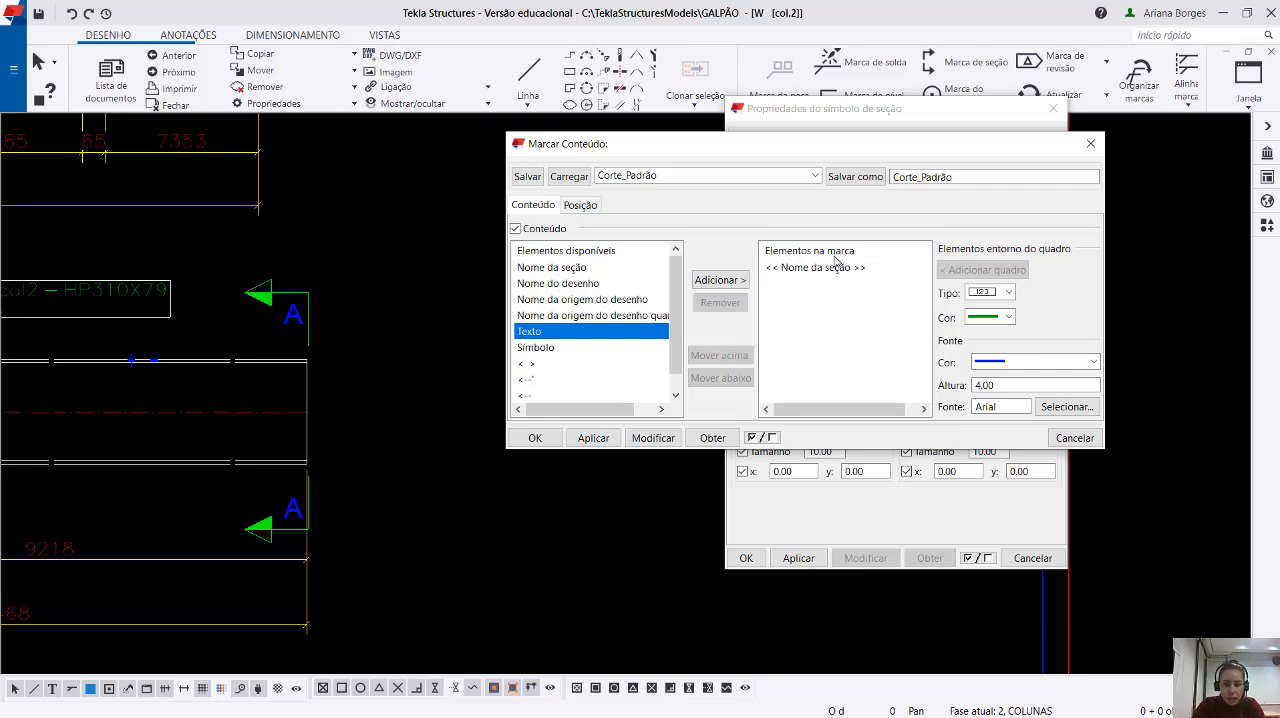
click(857, 180)
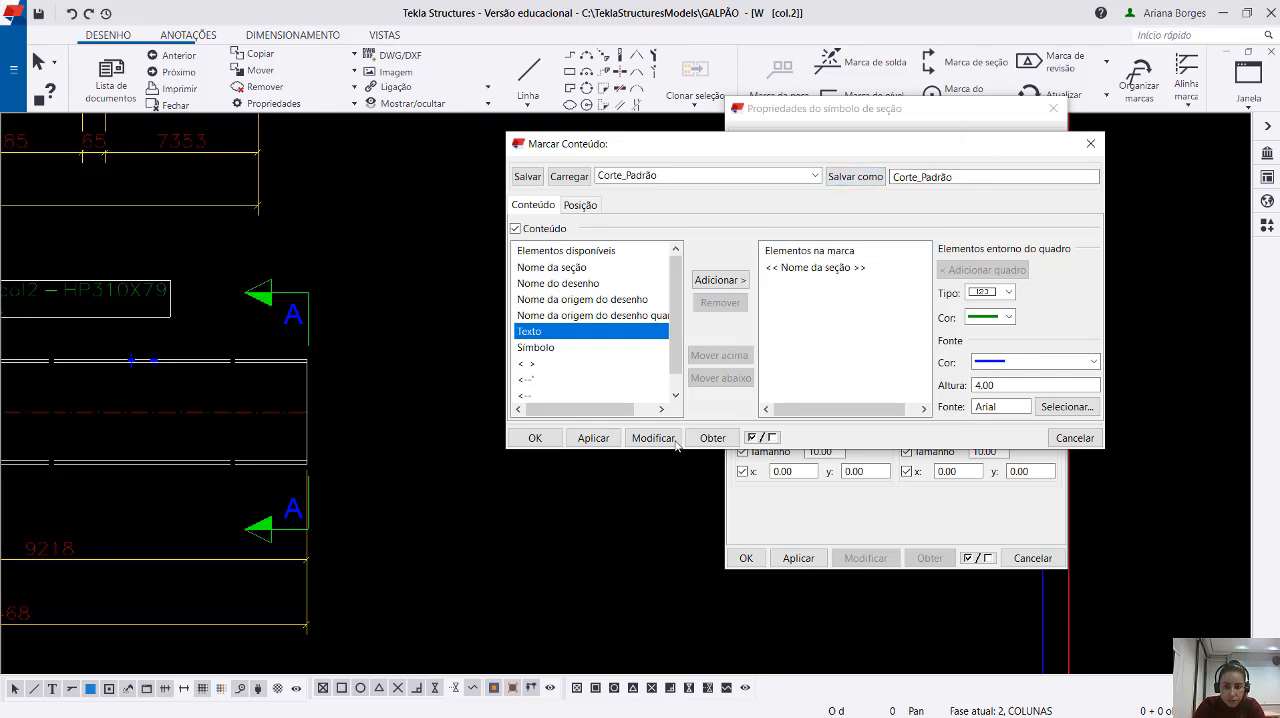
click(527, 437)
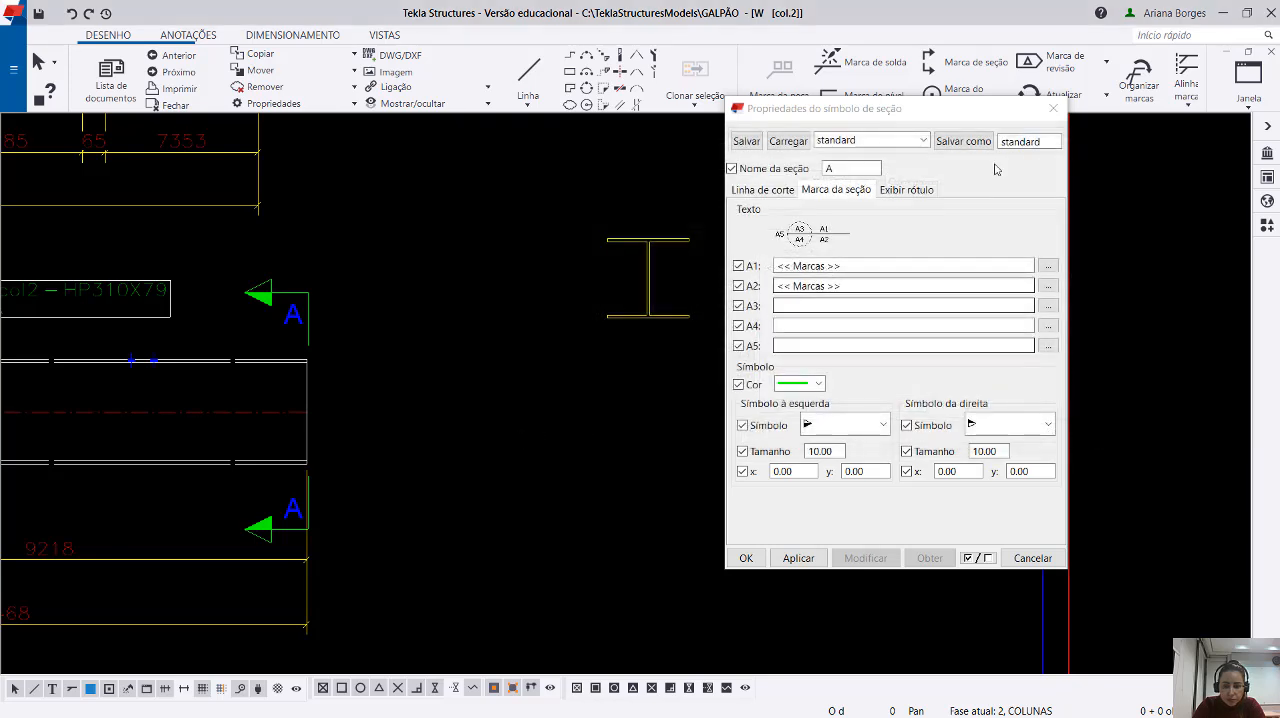
Save the section symbol properties as a preset named Corte_Padrão.
drag(1058, 141, 995, 141)
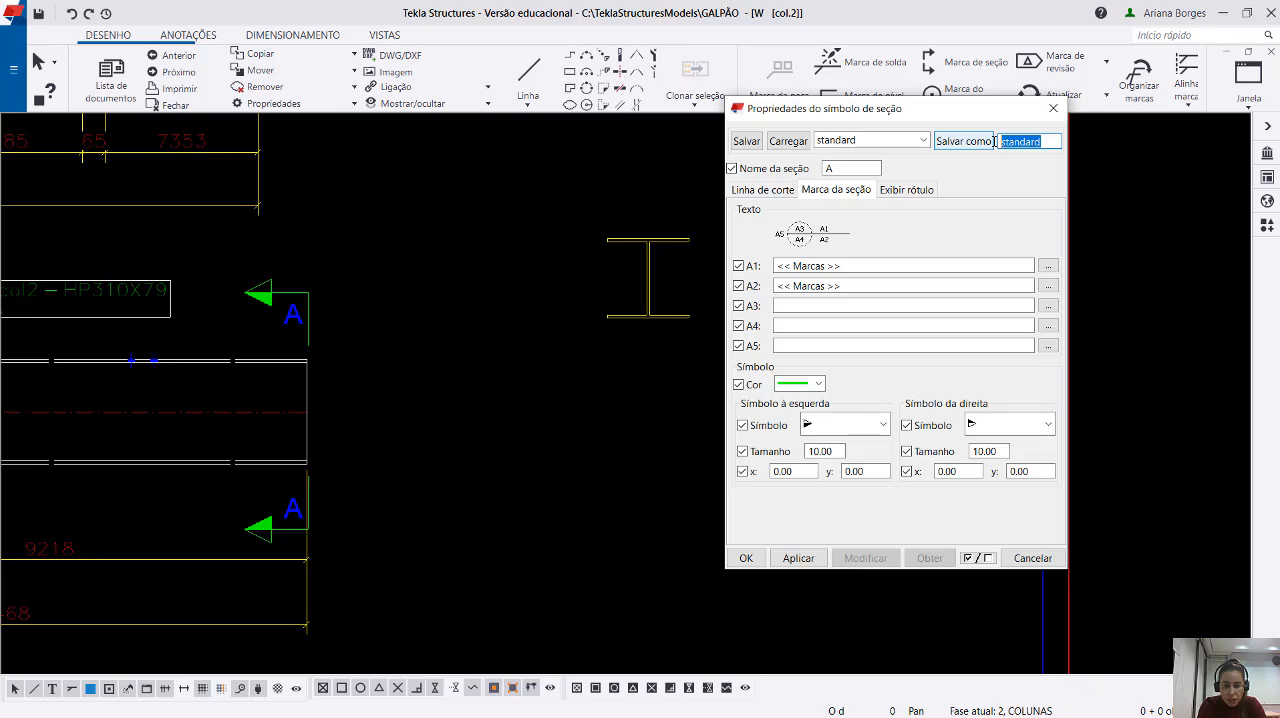
text(Corte)
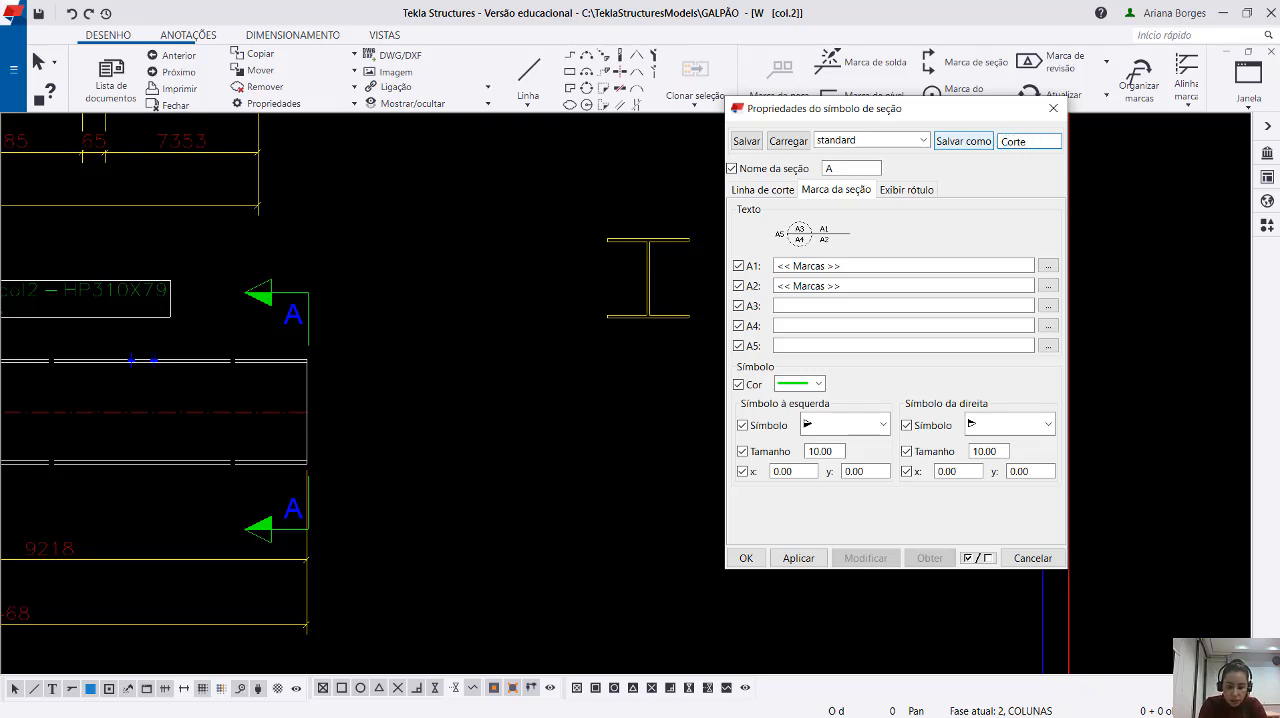
text(_Padrã)
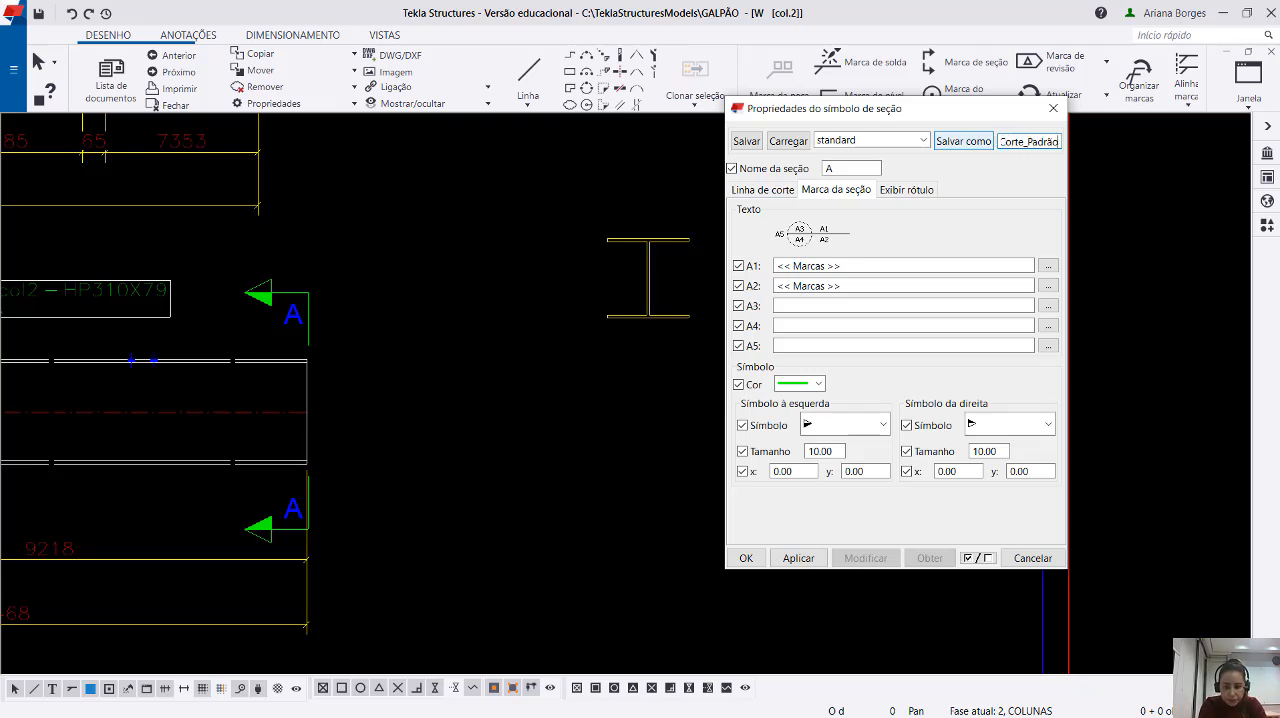
text(o)
click(962, 142)
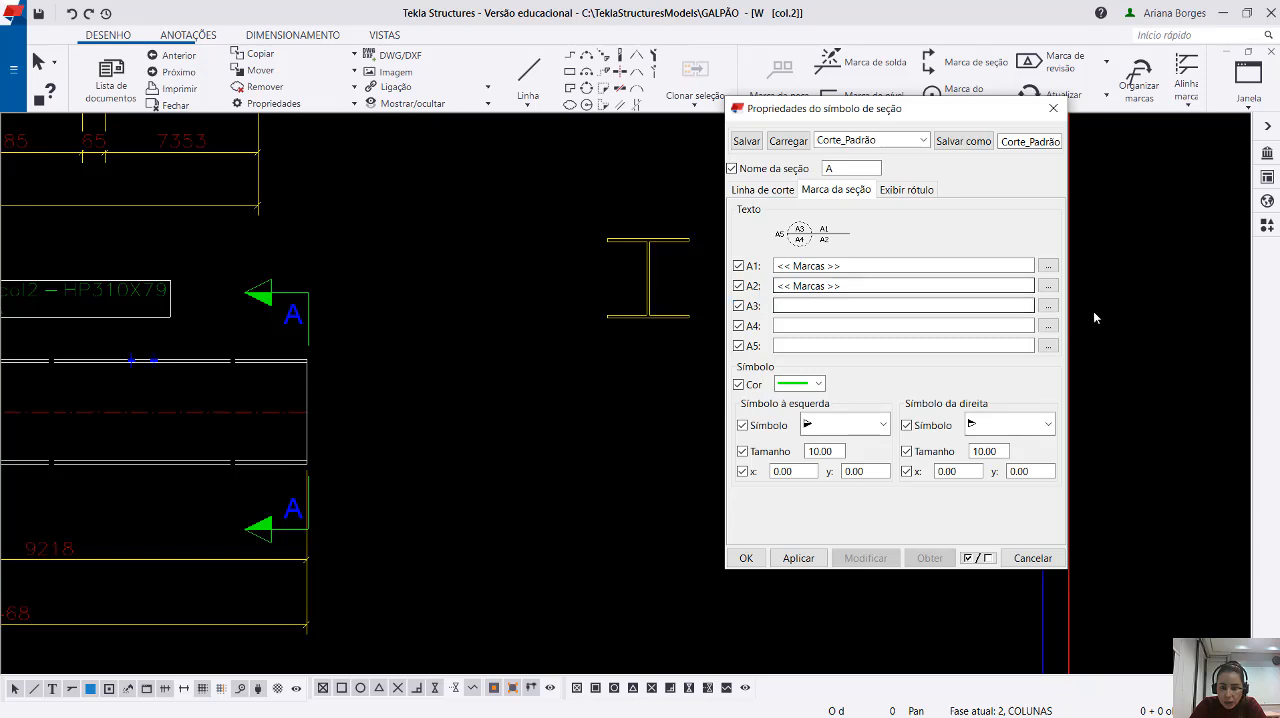
Clear the A2 text of the section mark, check its content settings, then apply and confirm the section symbol properties.
click(1048, 286)
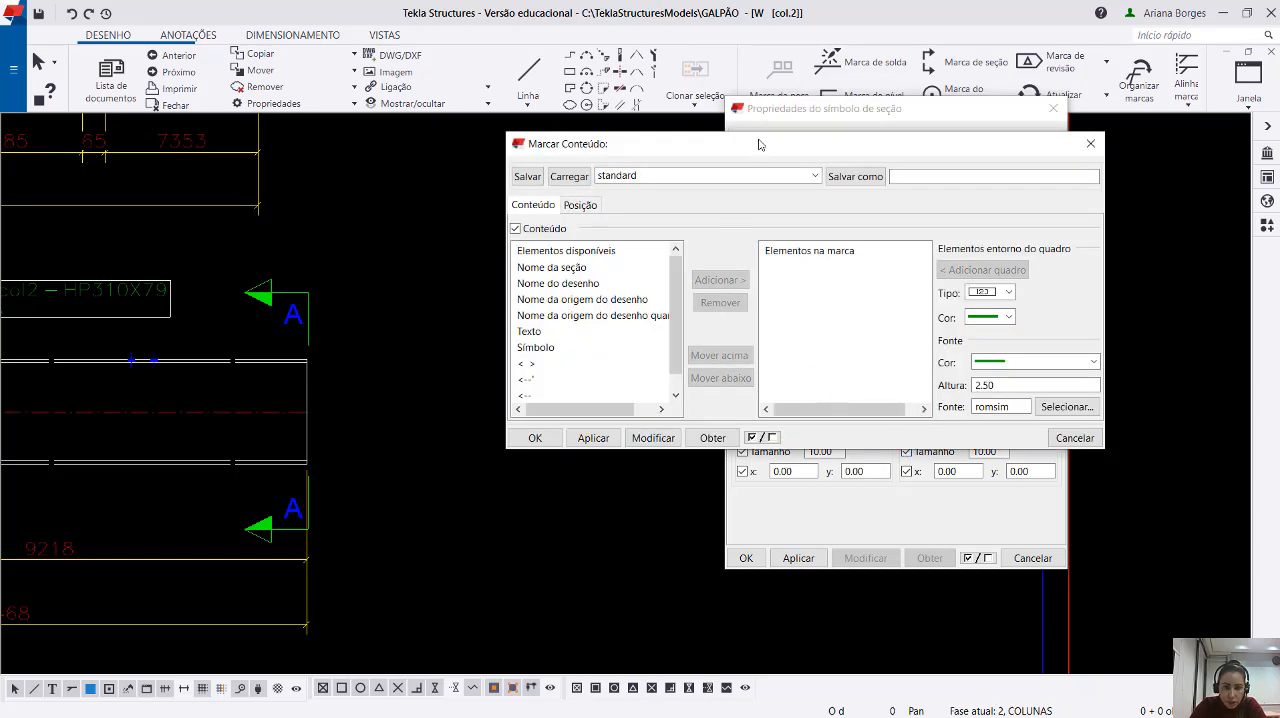
mouse_move(760, 143)
mouse_down()
mouse_move(732, 458)
mouse_move(592, 397)
mouse_move(610, 365)
mouse_up()
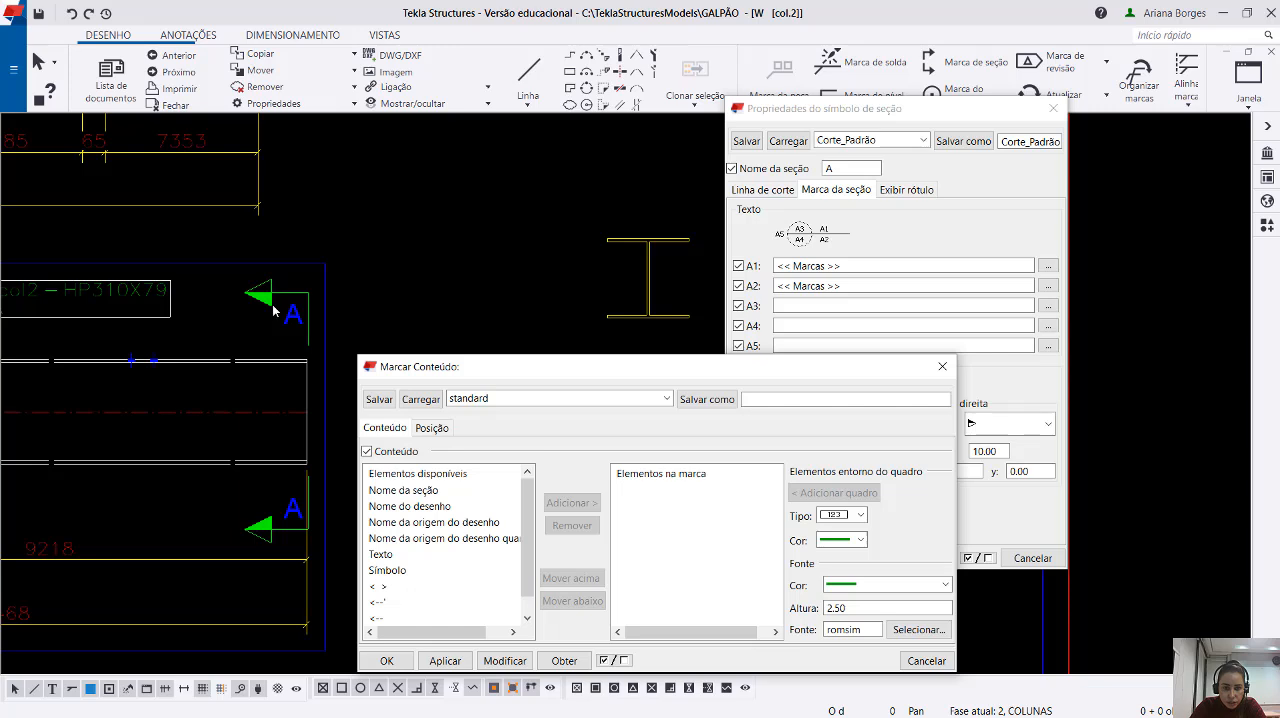
click(942, 366)
key(Delete)
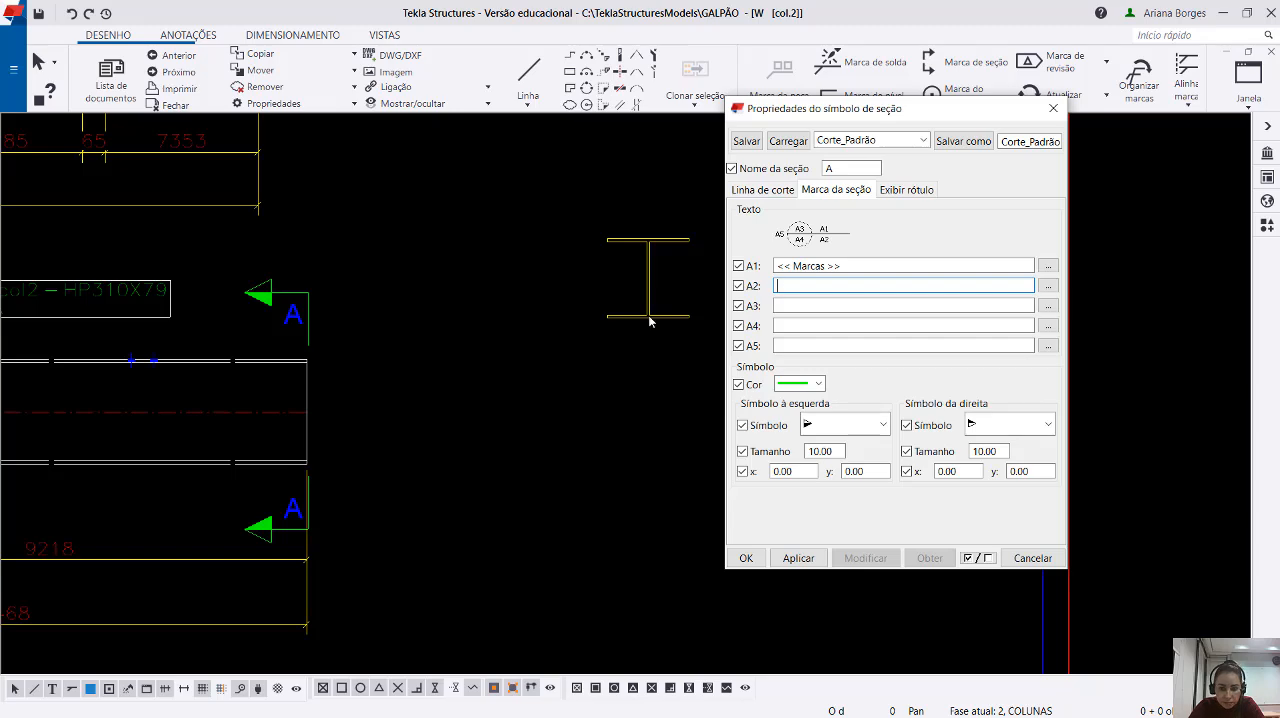
click(1048, 285)
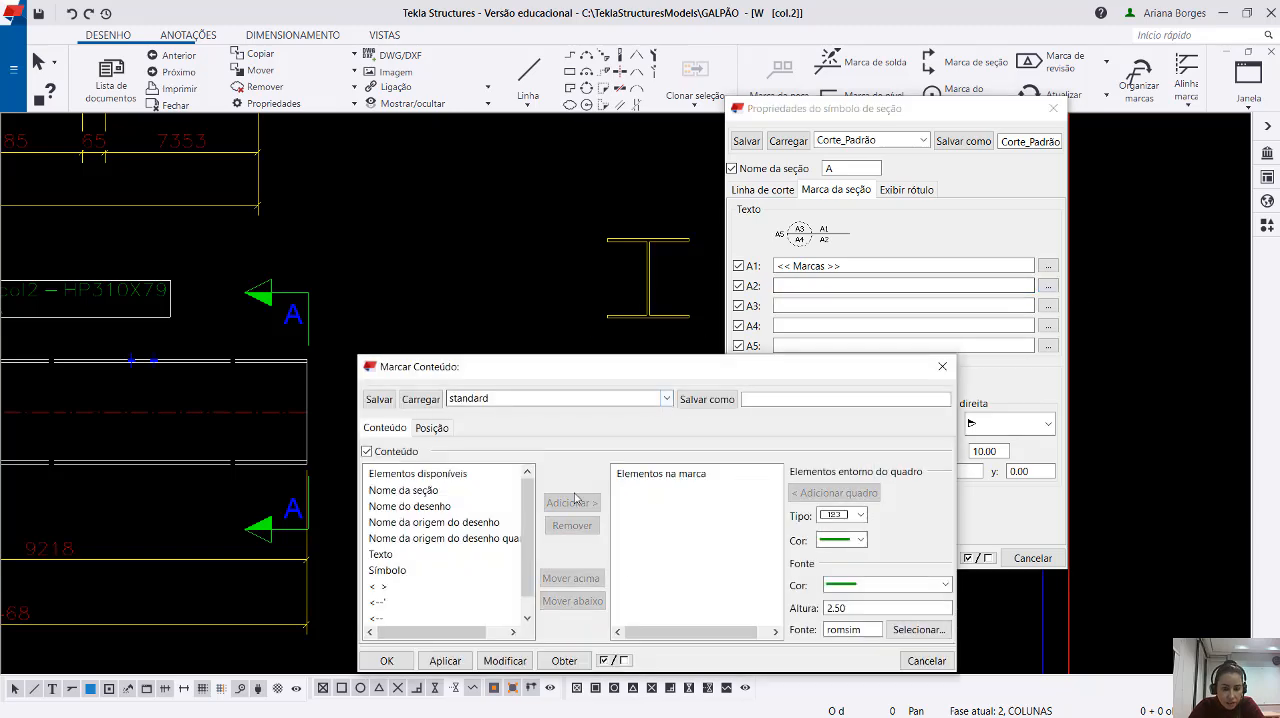
click(942, 366)
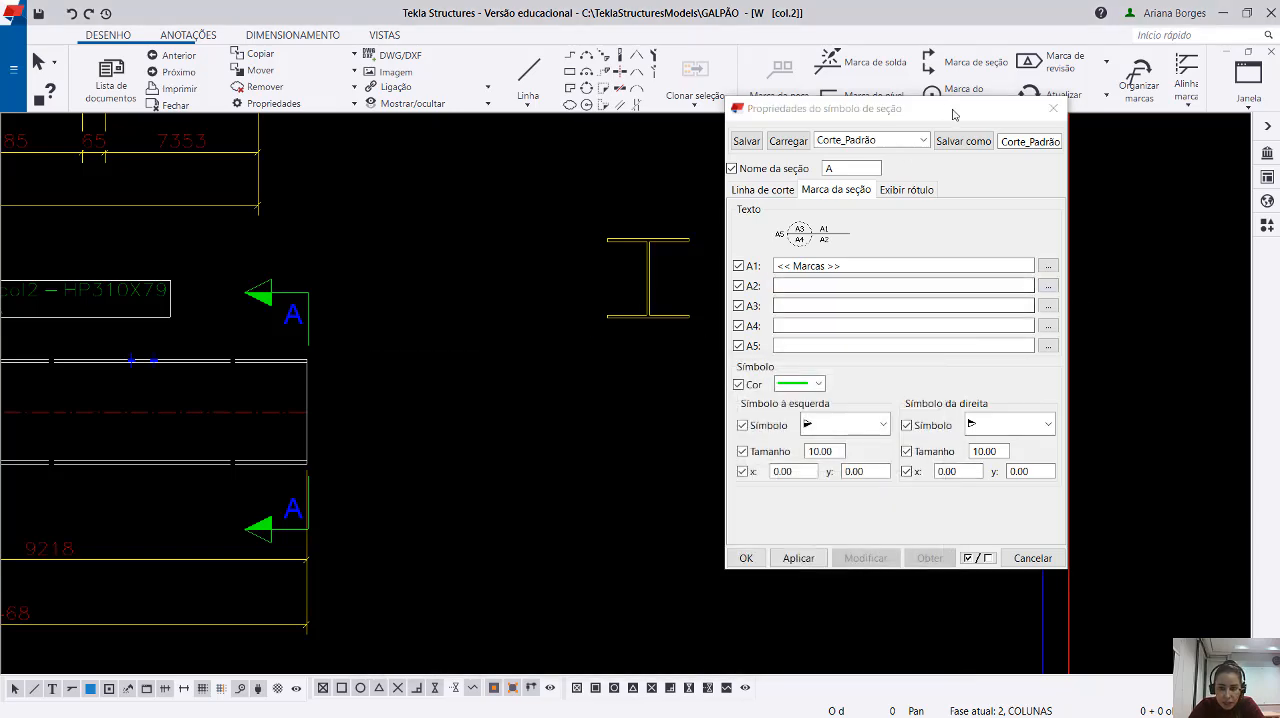
click(798, 558)
middle_drag(280, 486, 351, 460)
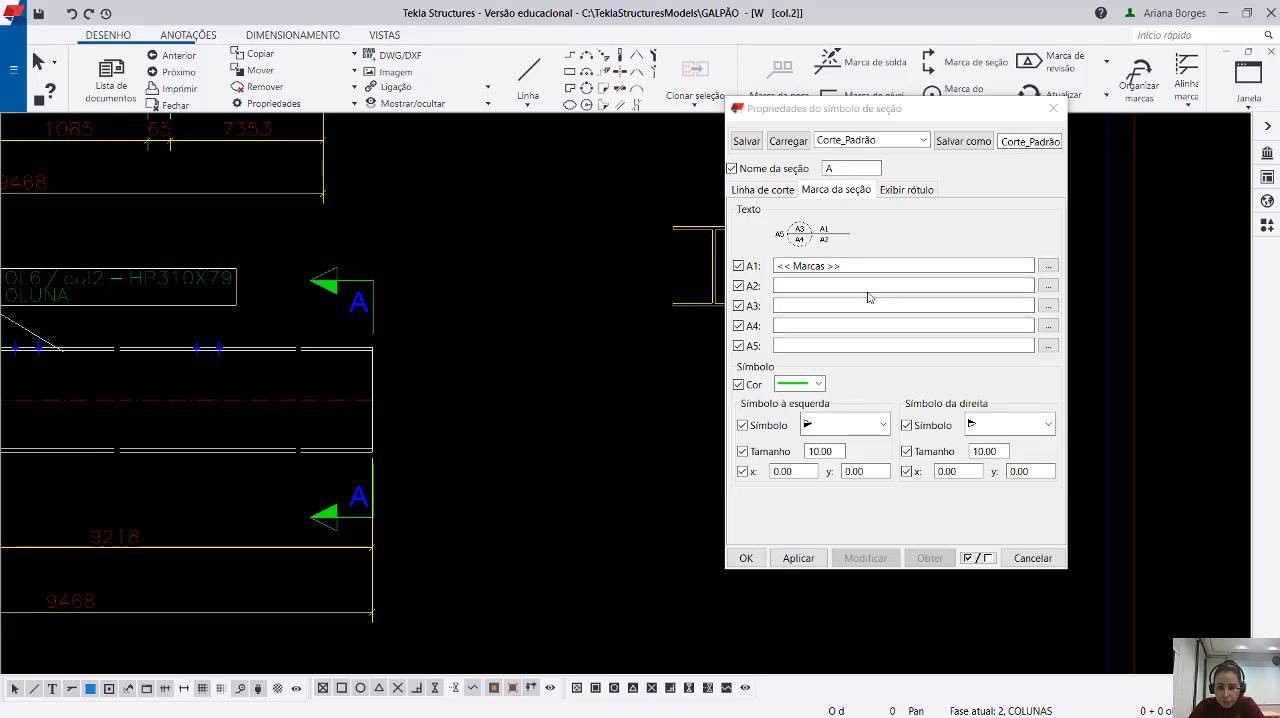
click(746, 558)
Rearrange the drawing's views with Organizar Vistas do Desenho.
middle_drag(527, 433, 631, 403)
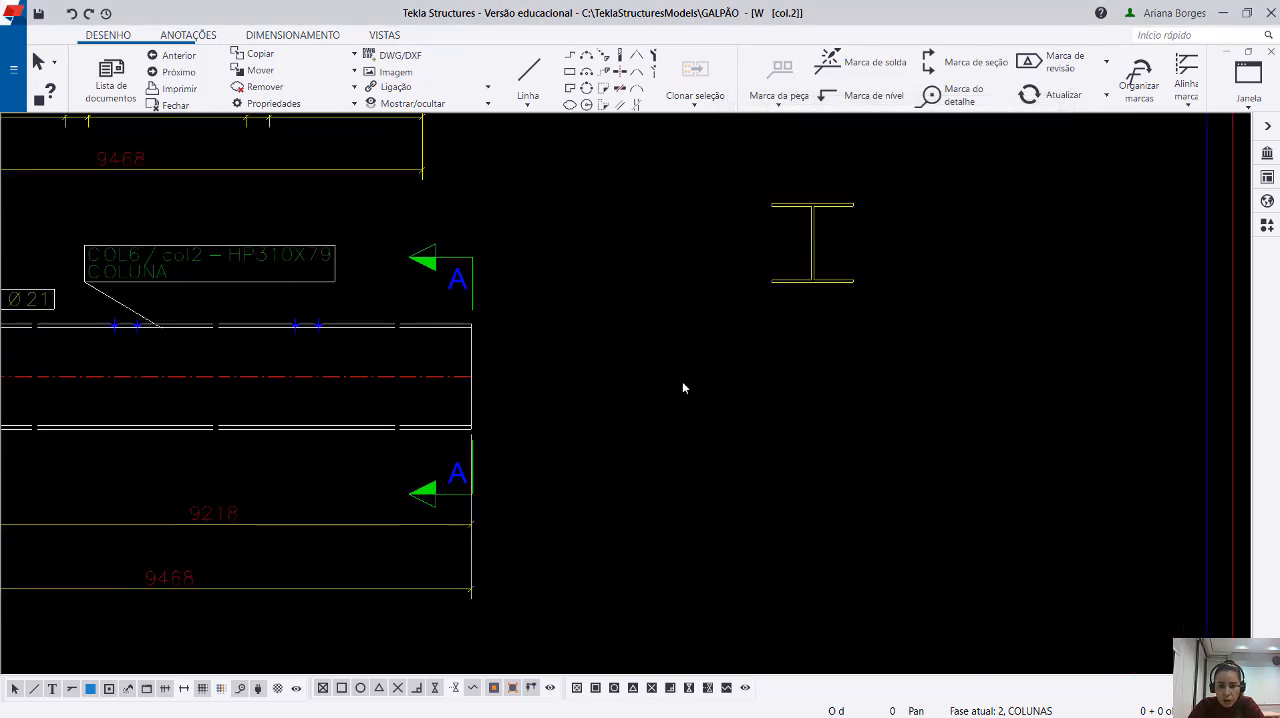
right_click(548, 304)
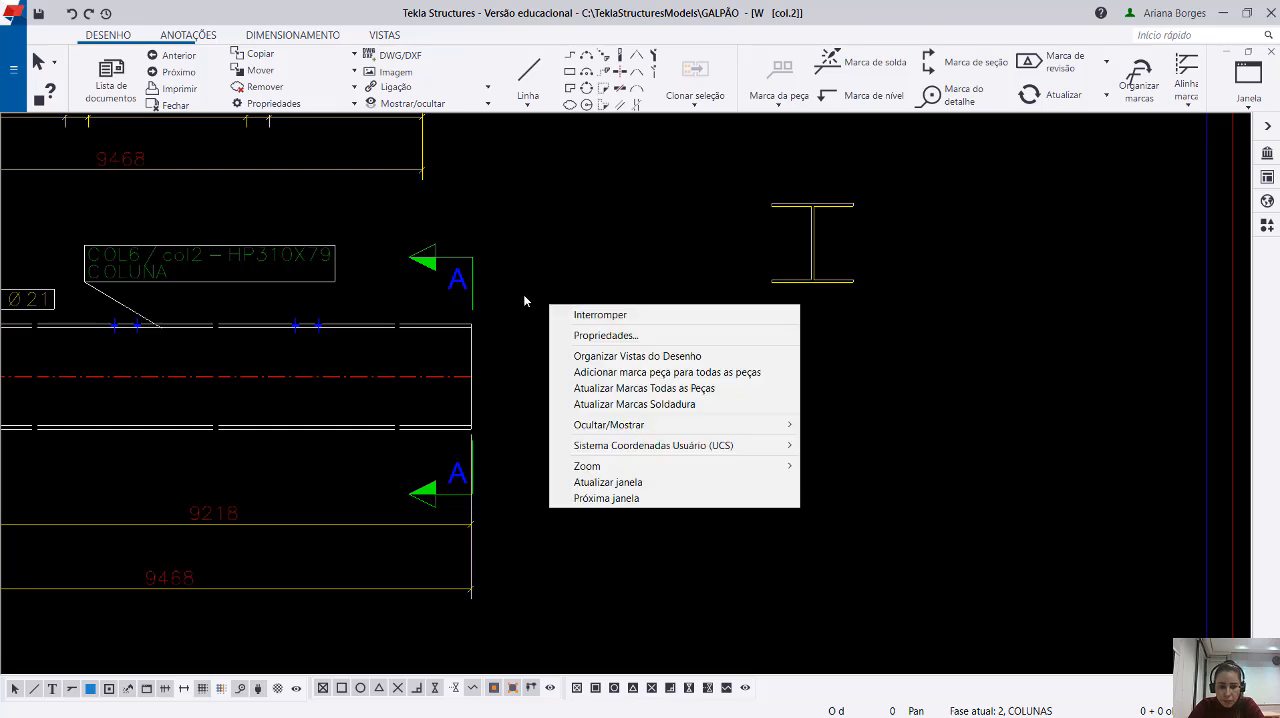
click(565, 357)
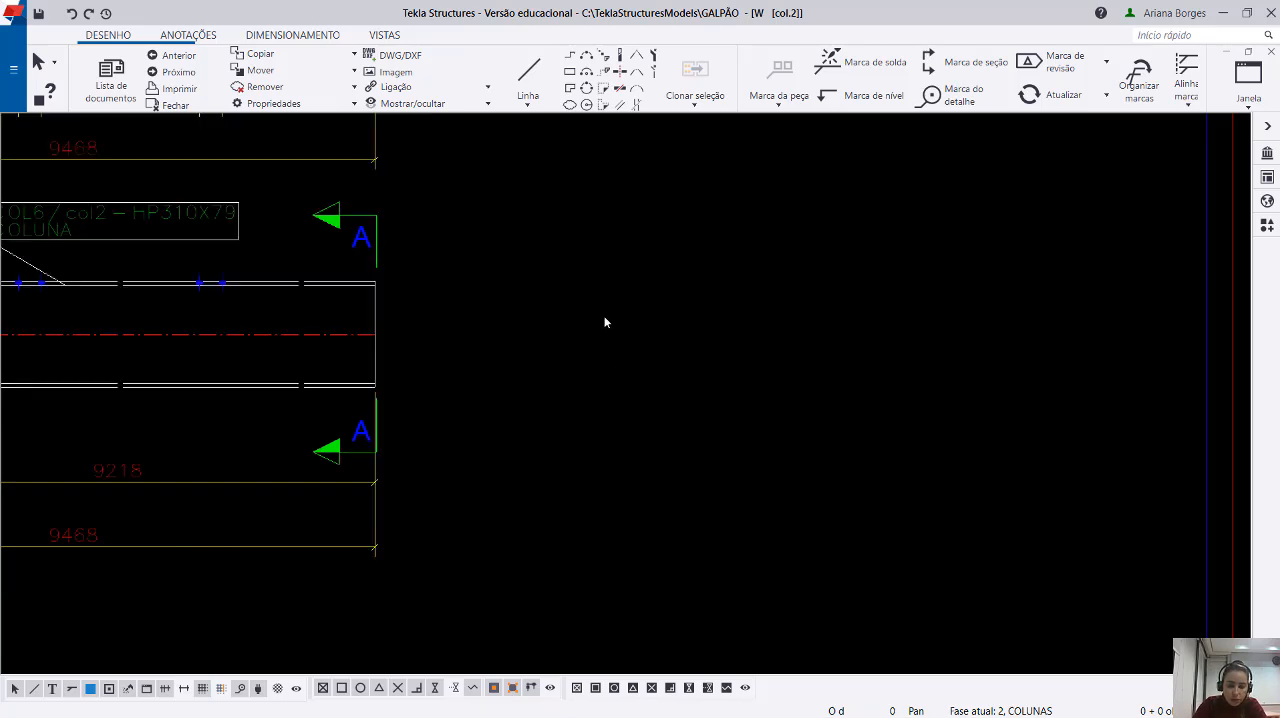
Open the section symbol properties of section mark A.
double_click(355, 234)
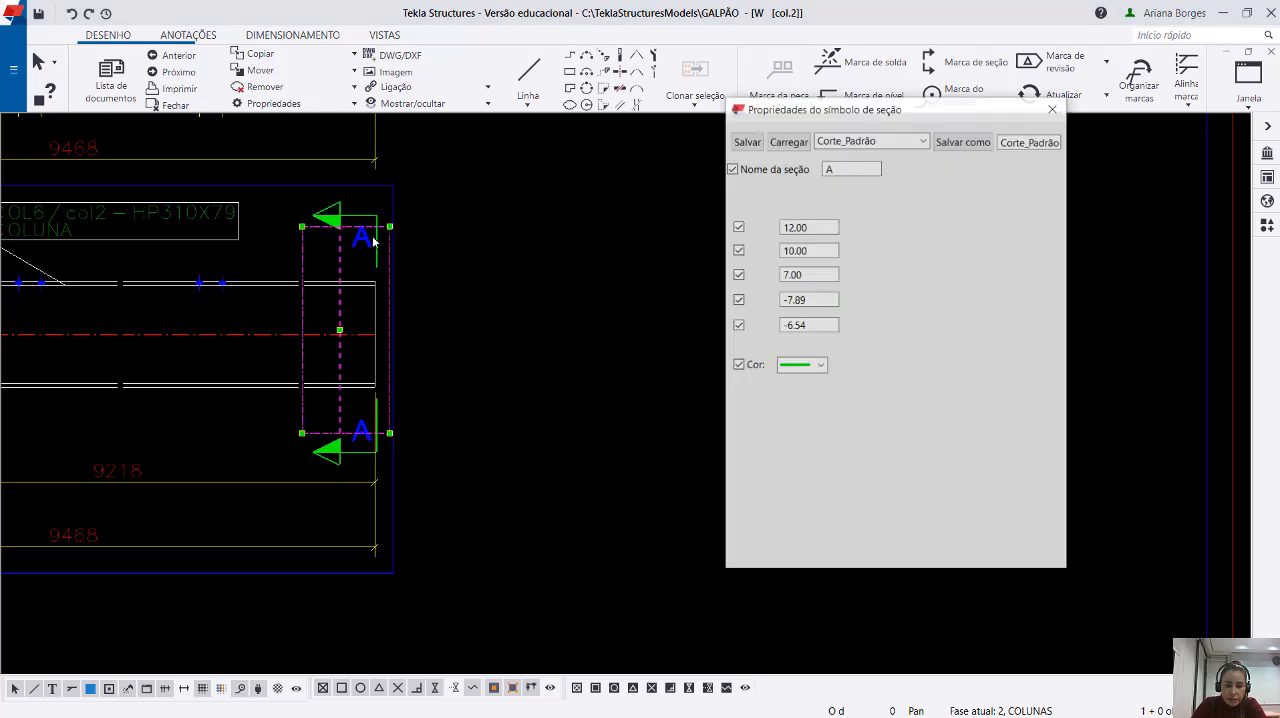
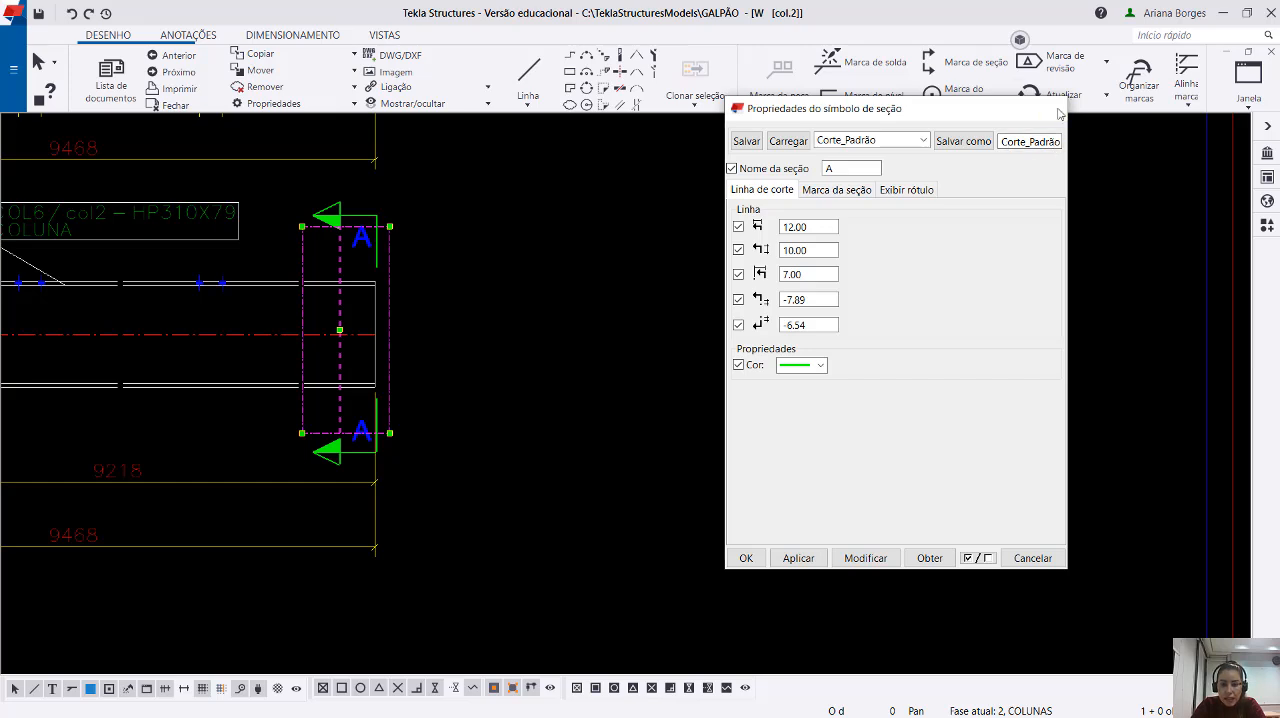
Reopen the section symbol properties of section mark A and load the standard preset into them without applying it.
click(1054, 108)
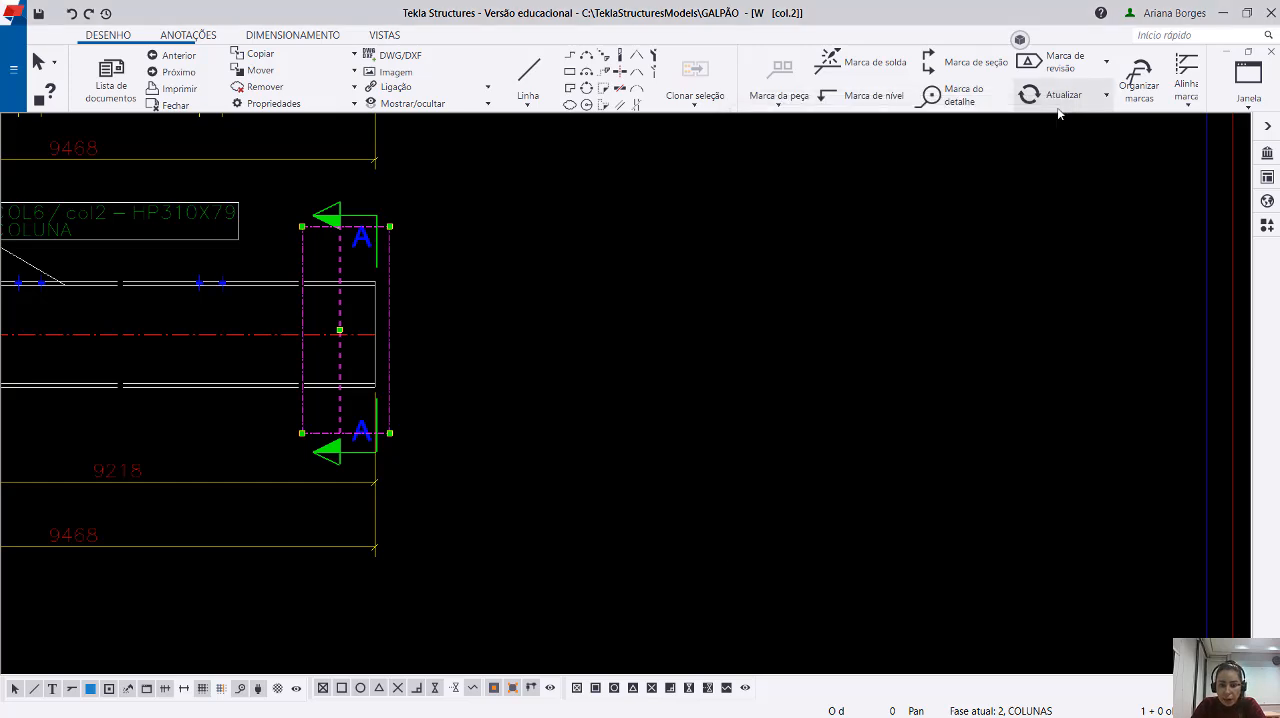
double_click(335, 213)
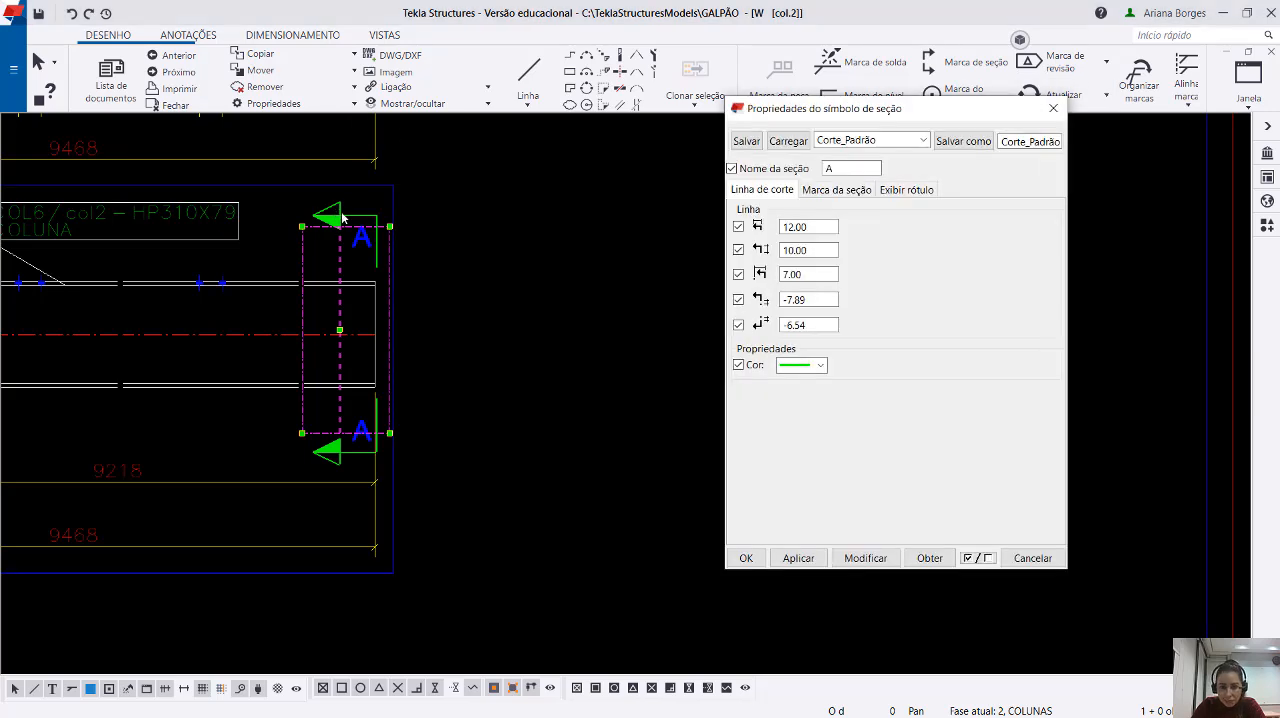
double_click(1014, 142)
click(1014, 142)
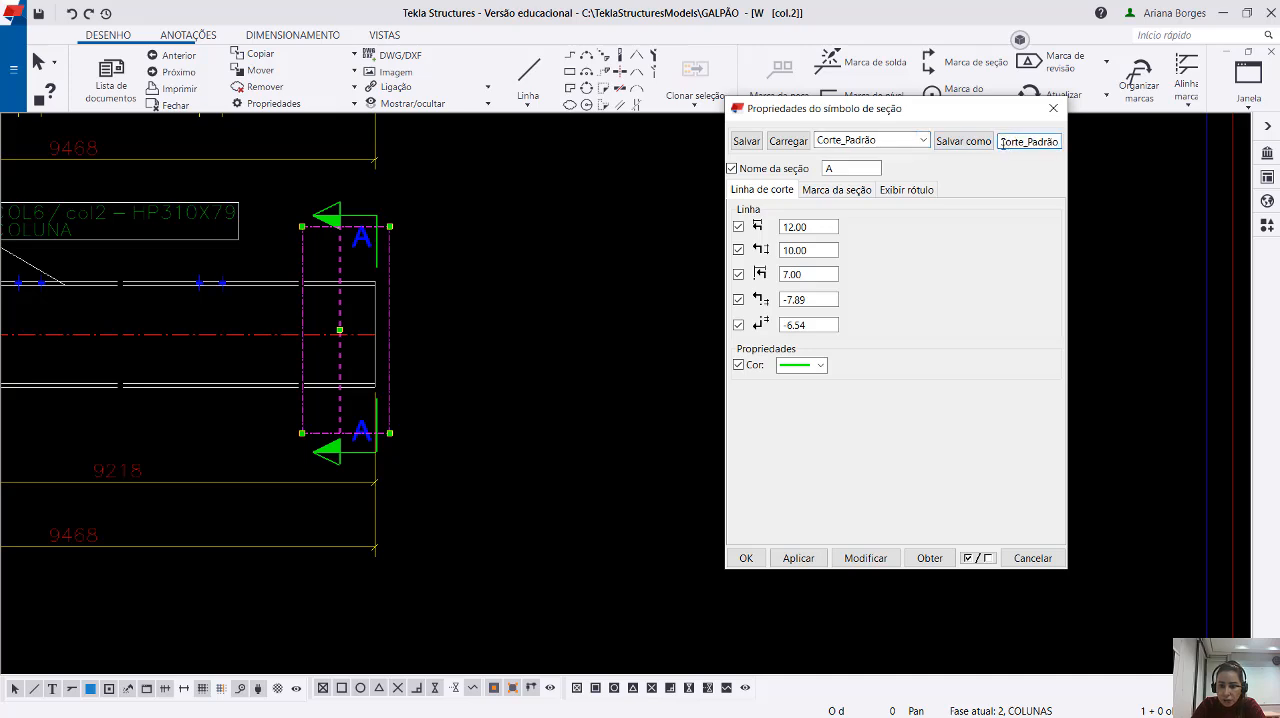
double_click(1003, 142)
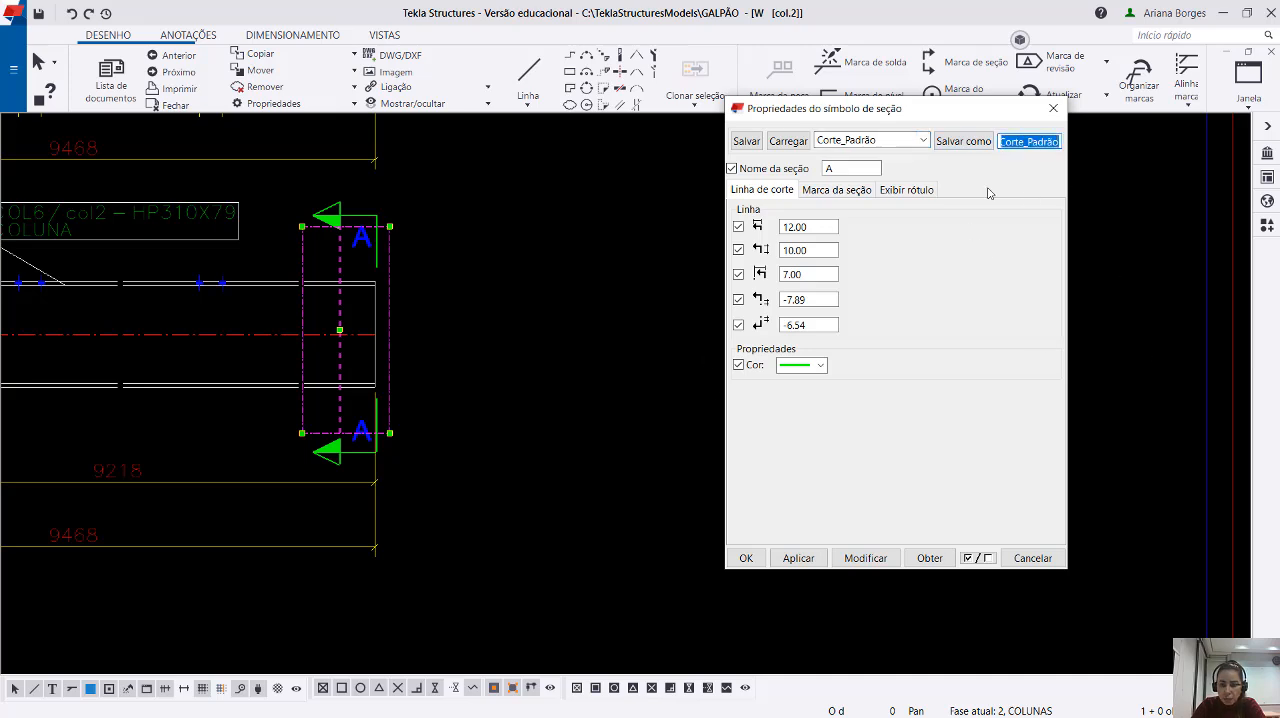
click(922, 140)
click(857, 152)
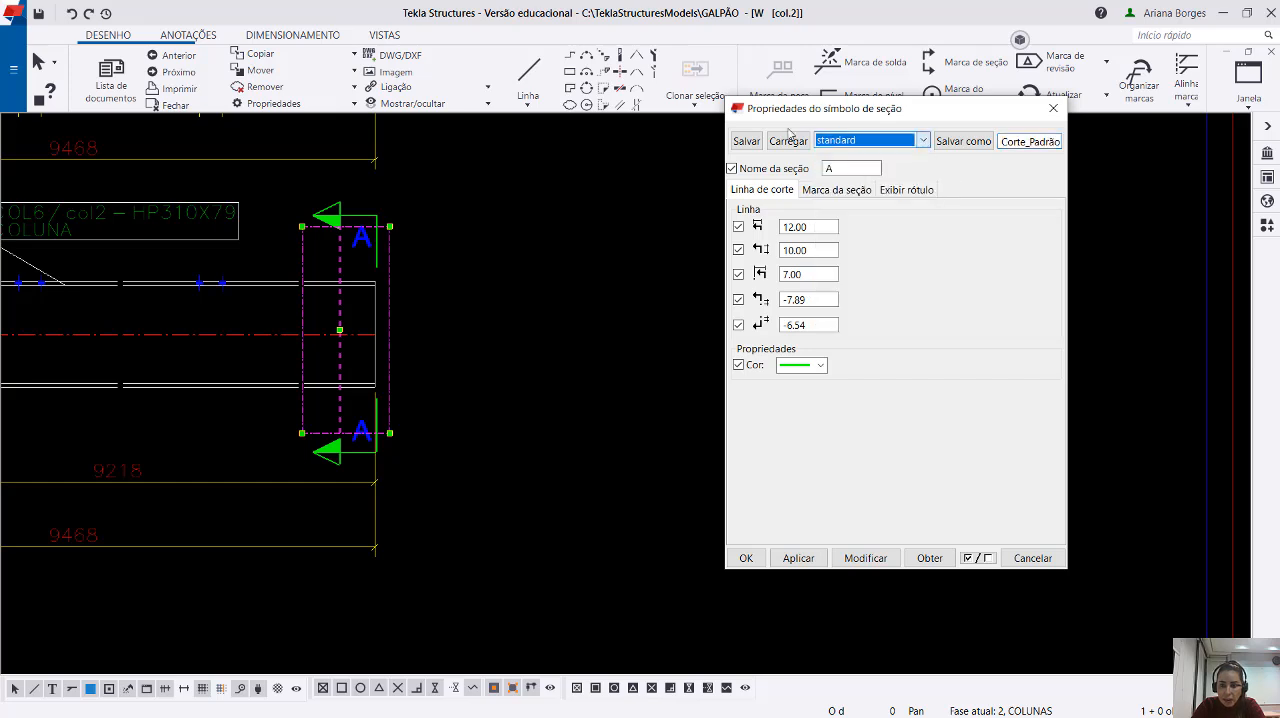
click(788, 141)
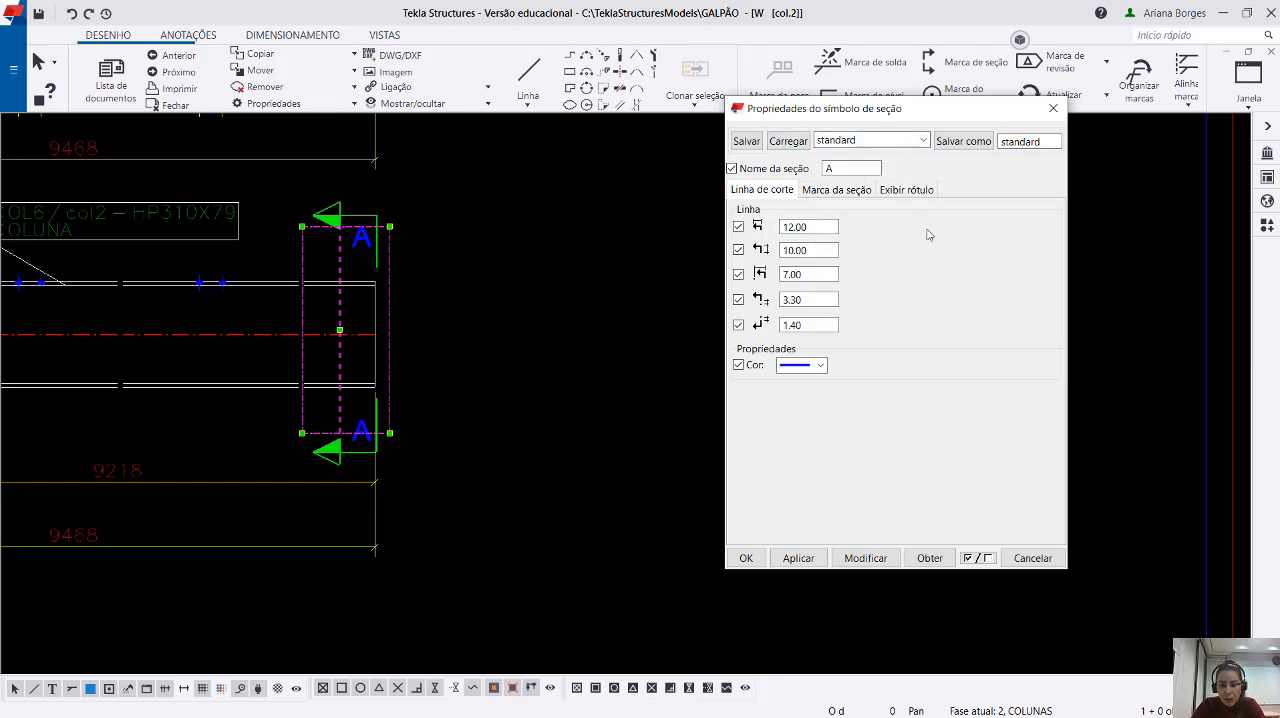
double_click(363, 242)
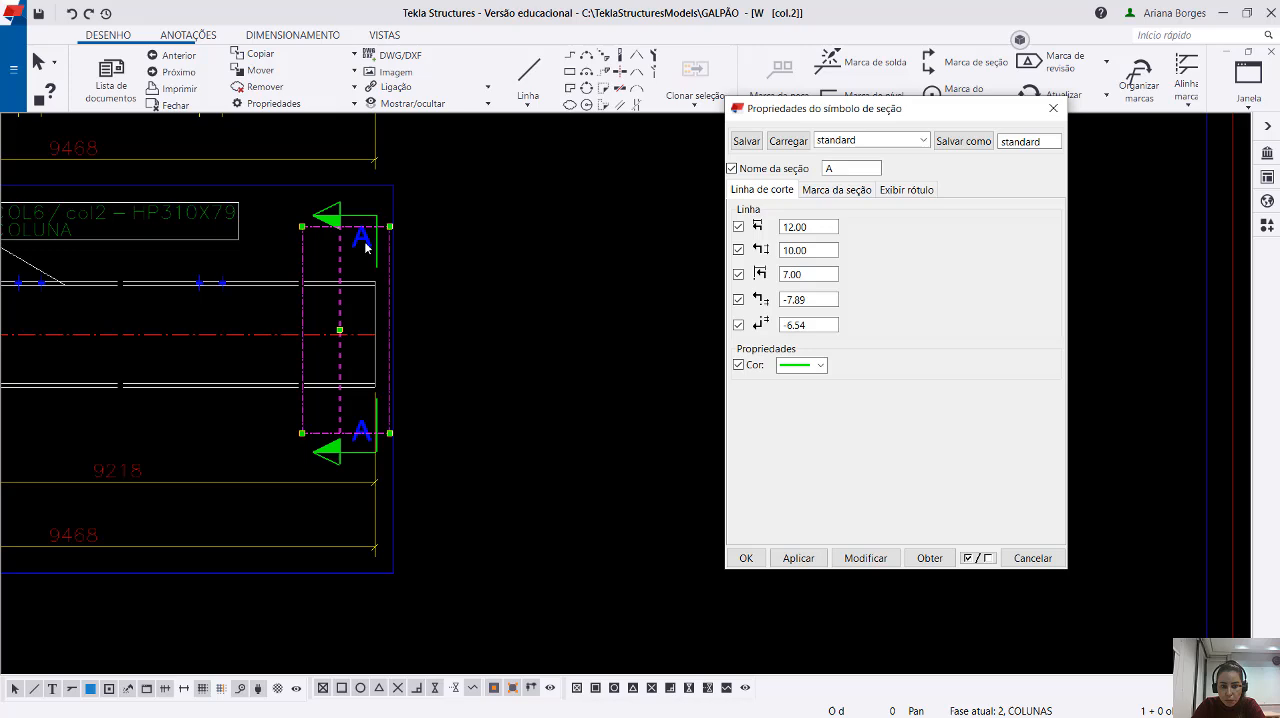
Load the Corte_Padrão preset into the section symbol properties and confirm them.
click(924, 141)
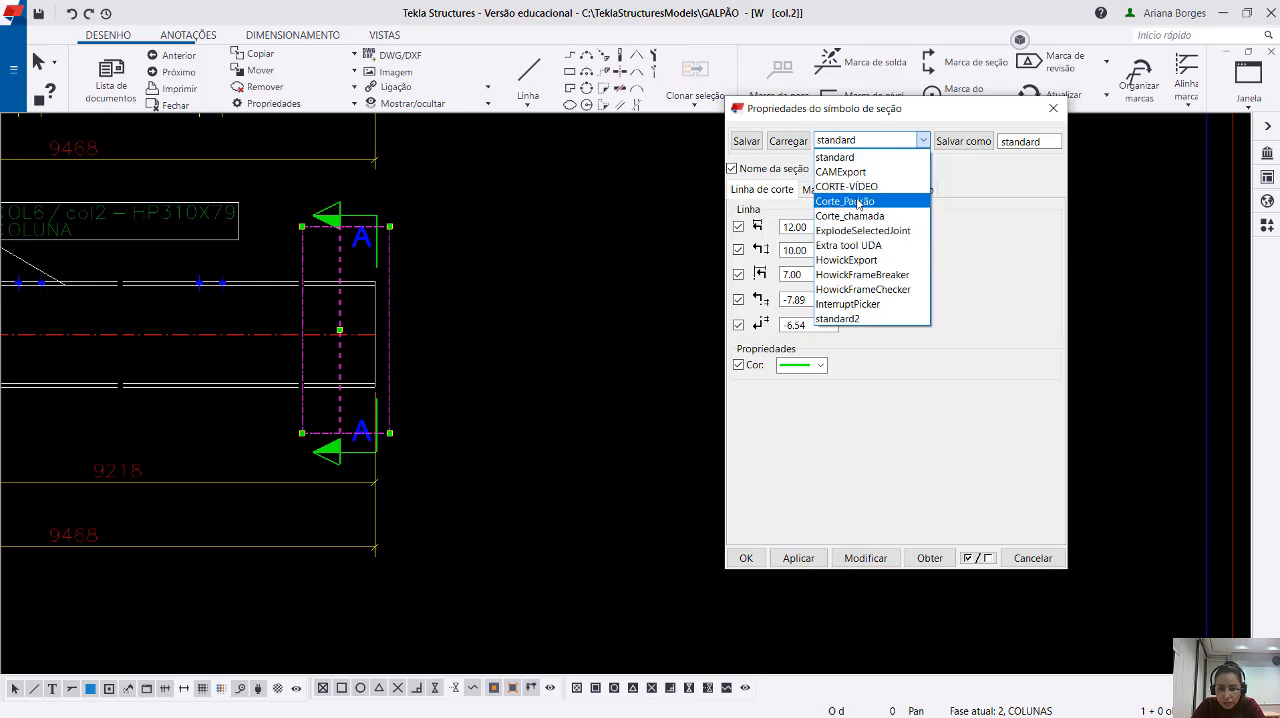
click(858, 203)
click(787, 141)
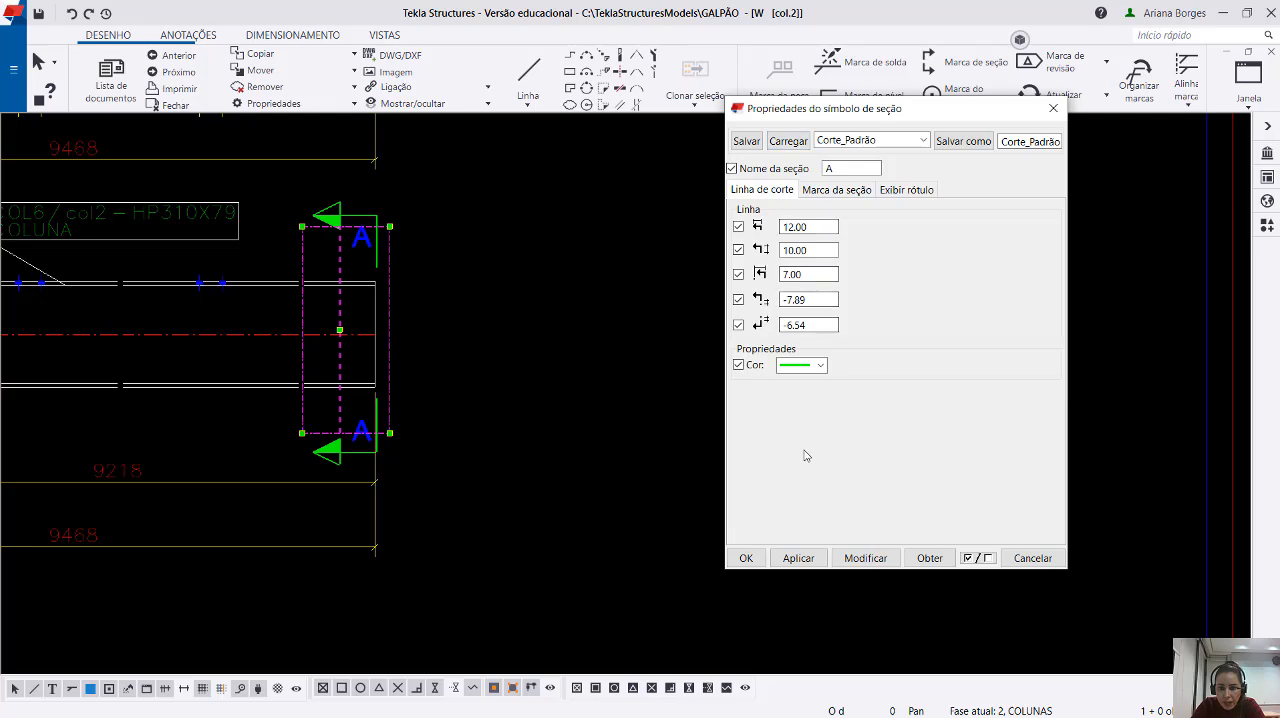
click(745, 560)
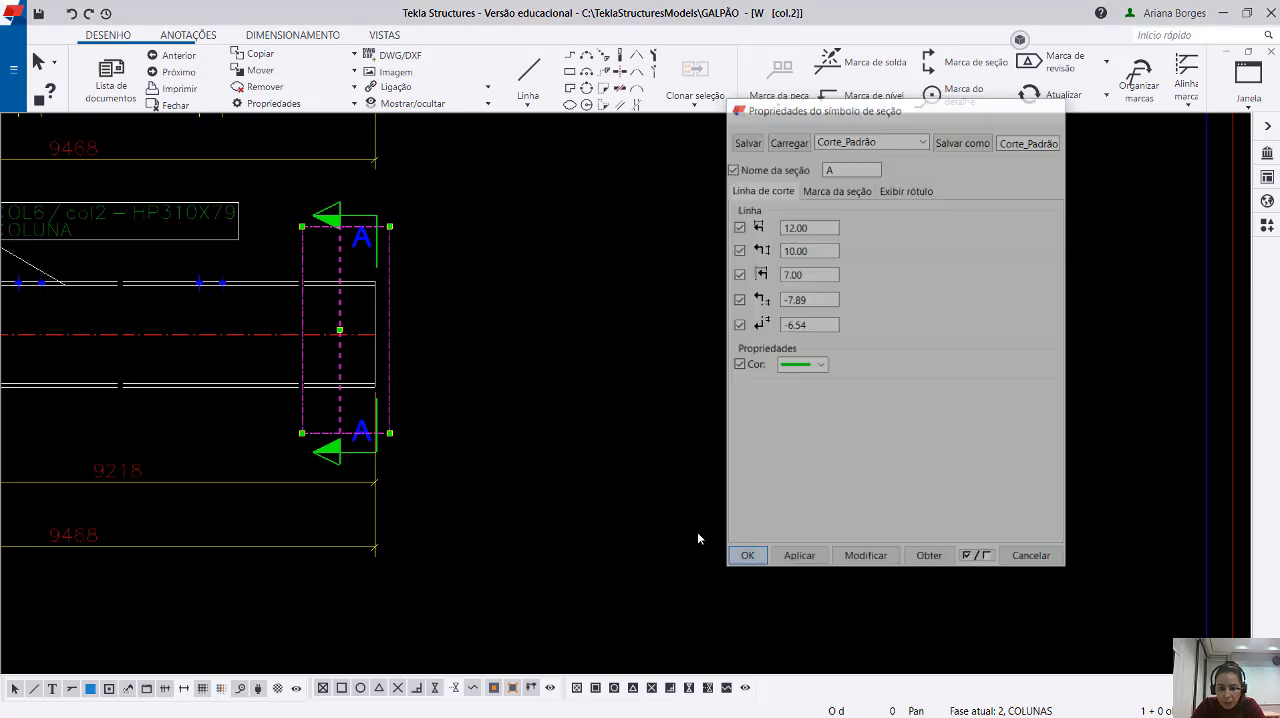
Create section view B with its cutting plane along the column's lower flange looking up, its area enclosing the whole column.
click(695, 529)
middle_drag(258, 405, 796, 367)
scroll(796, 367, down, 1)
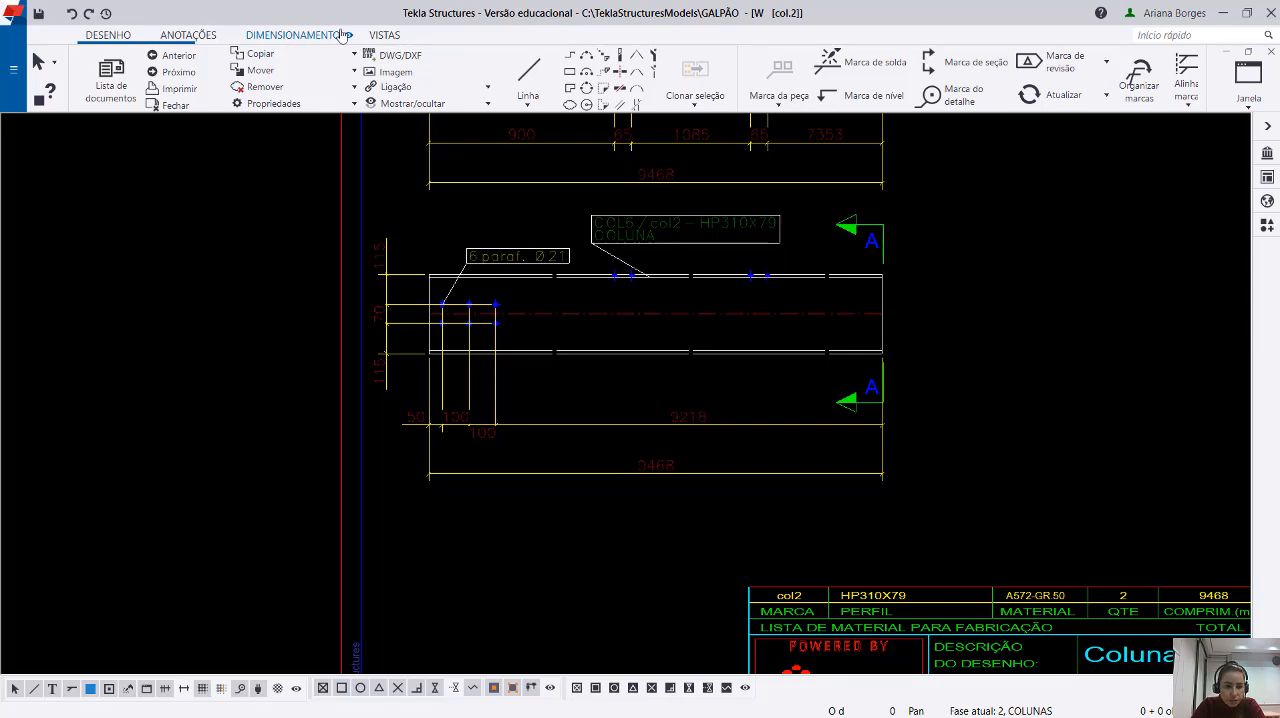
click(385, 36)
click(176, 80)
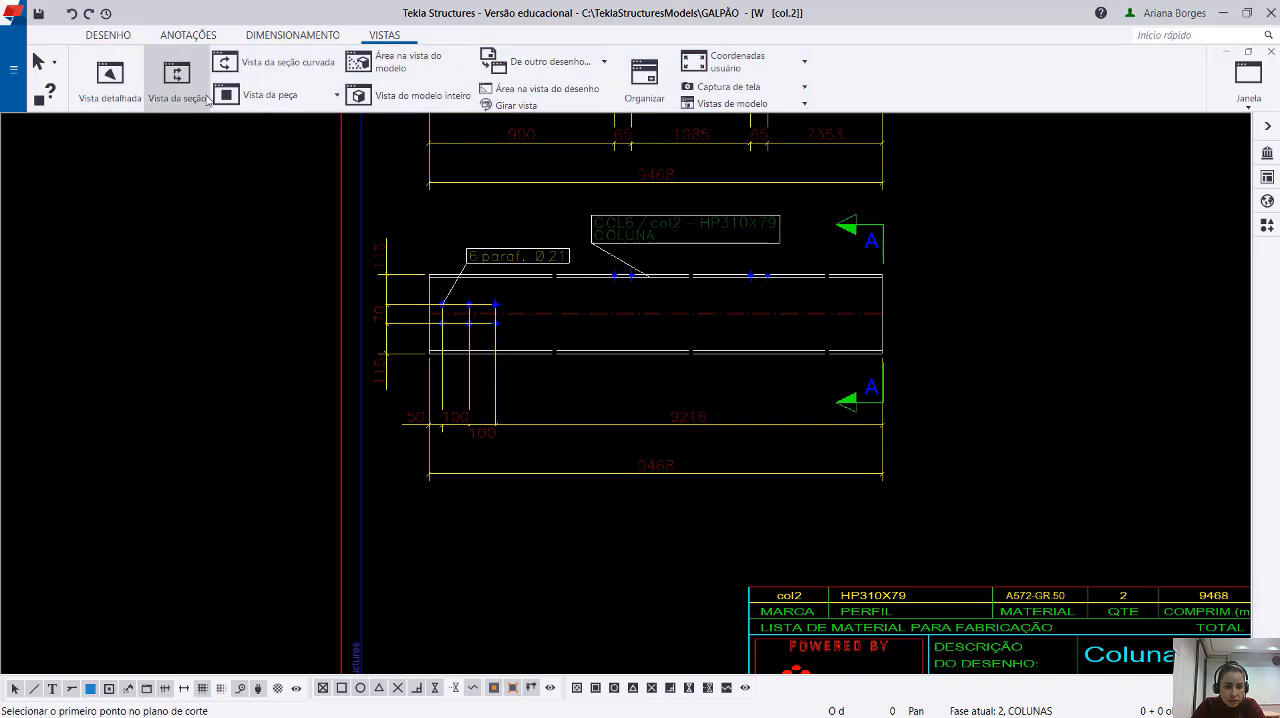
scroll(568, 262, up, 3)
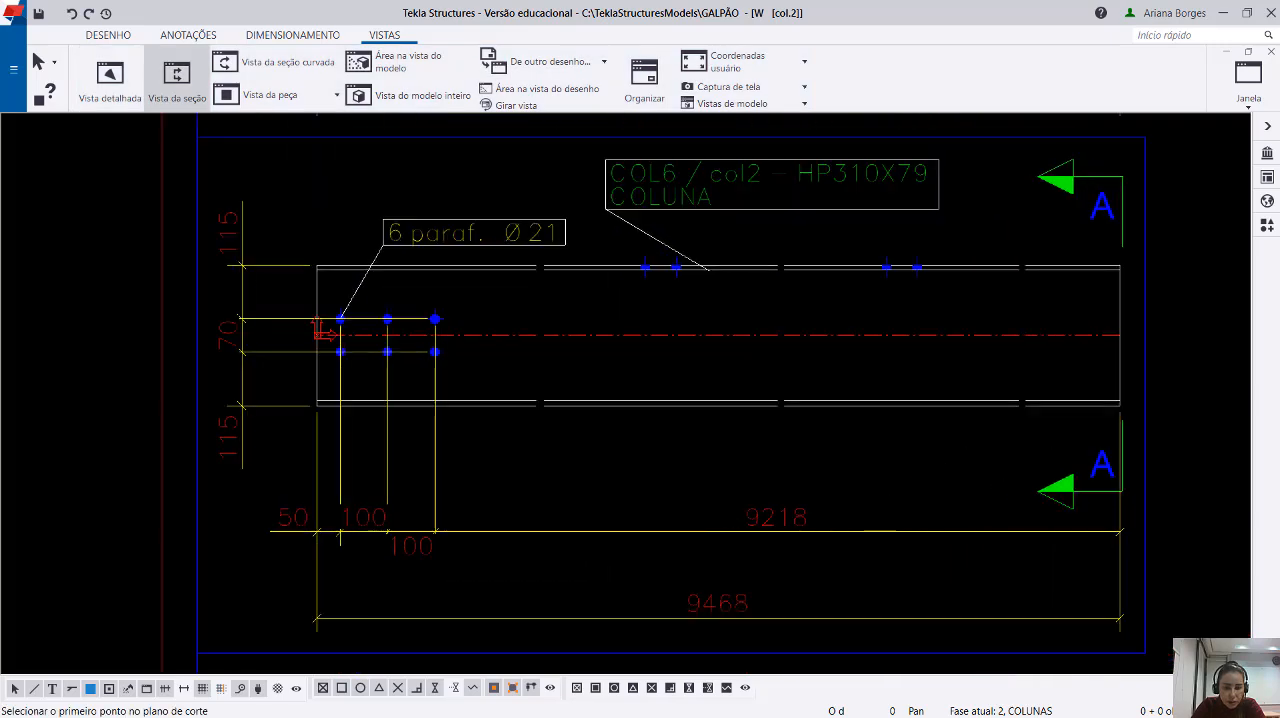
click(474, 405)
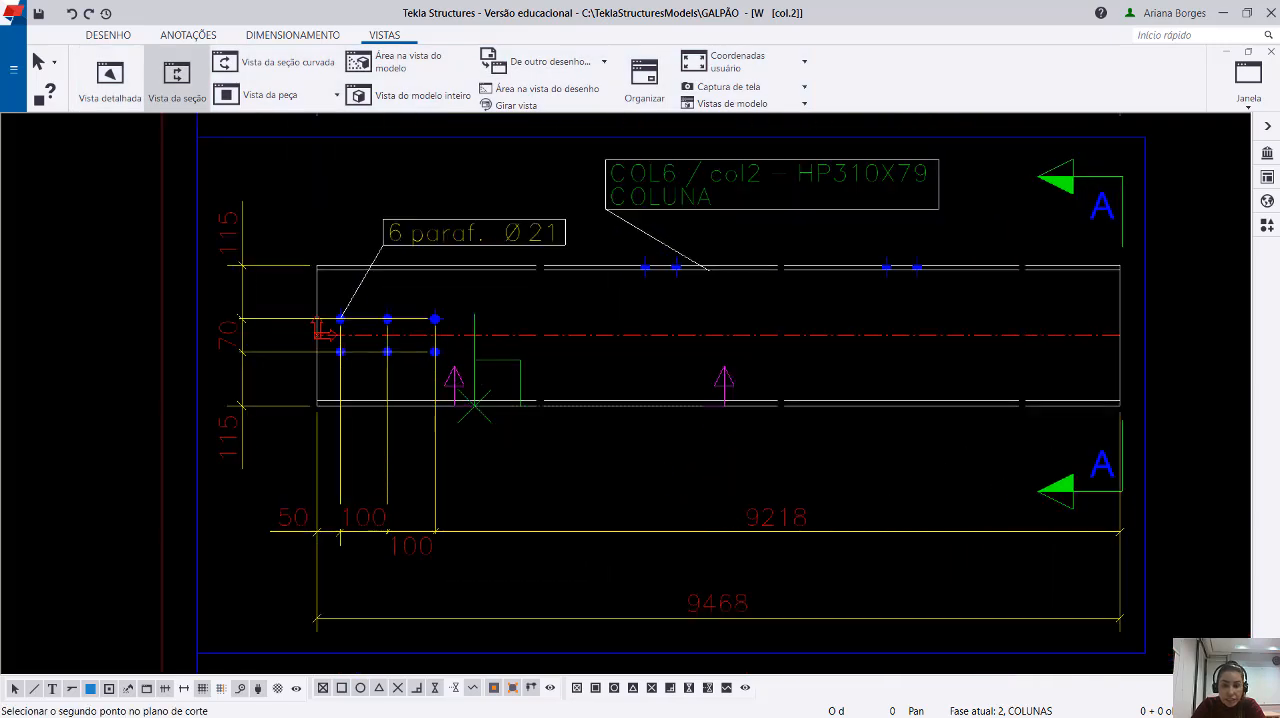
click(704, 405)
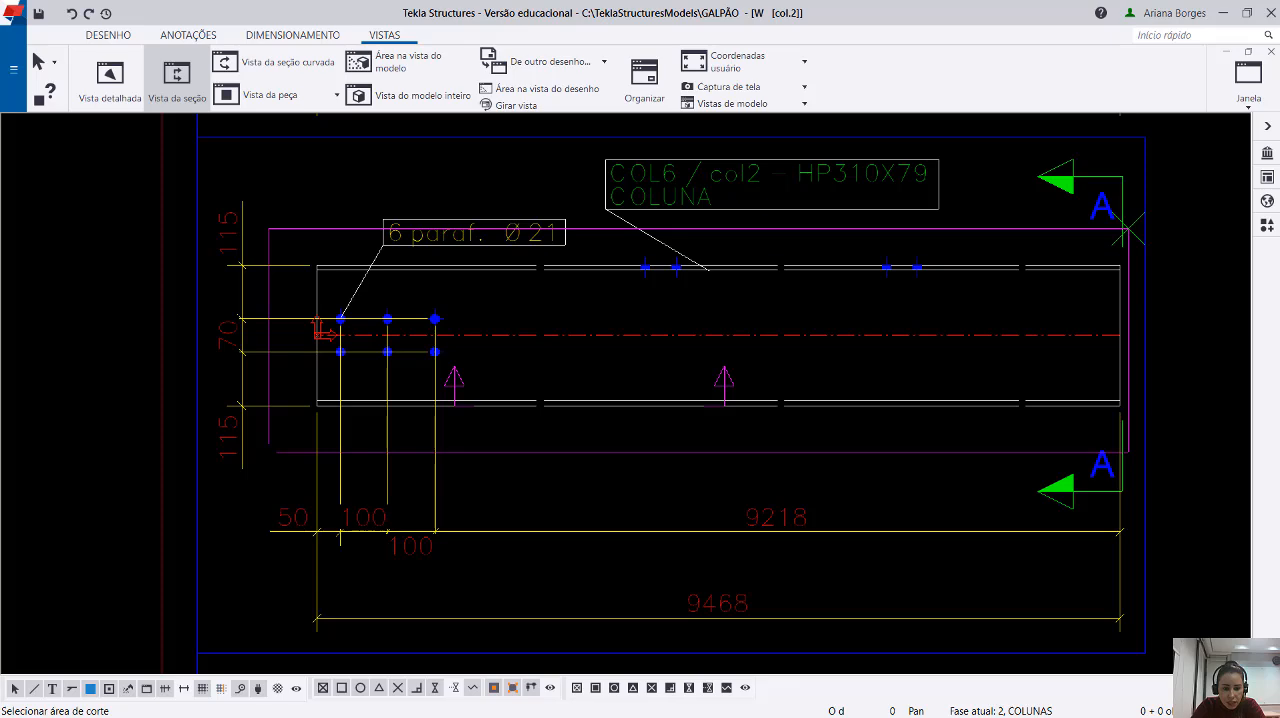
scroll(268, 450, down, 2)
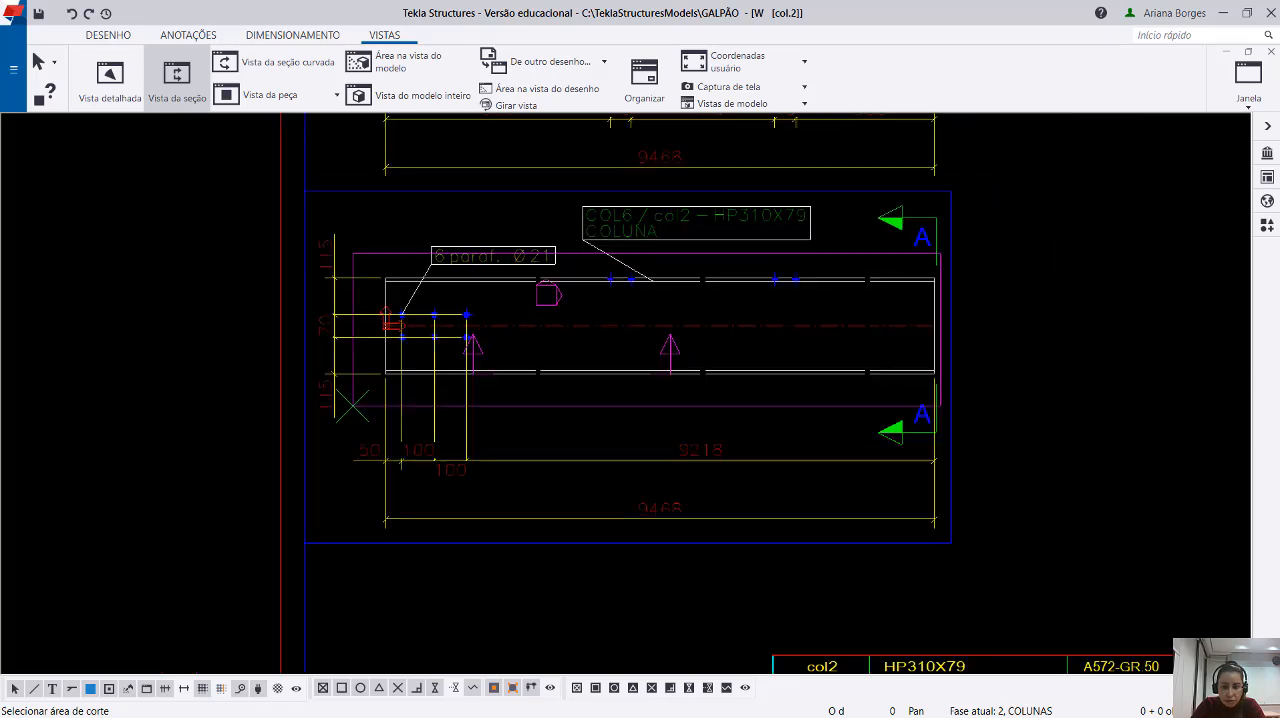
scroll(547, 296, down, 2)
middle_drag(925, 308, 610, 315)
click(623, 303)
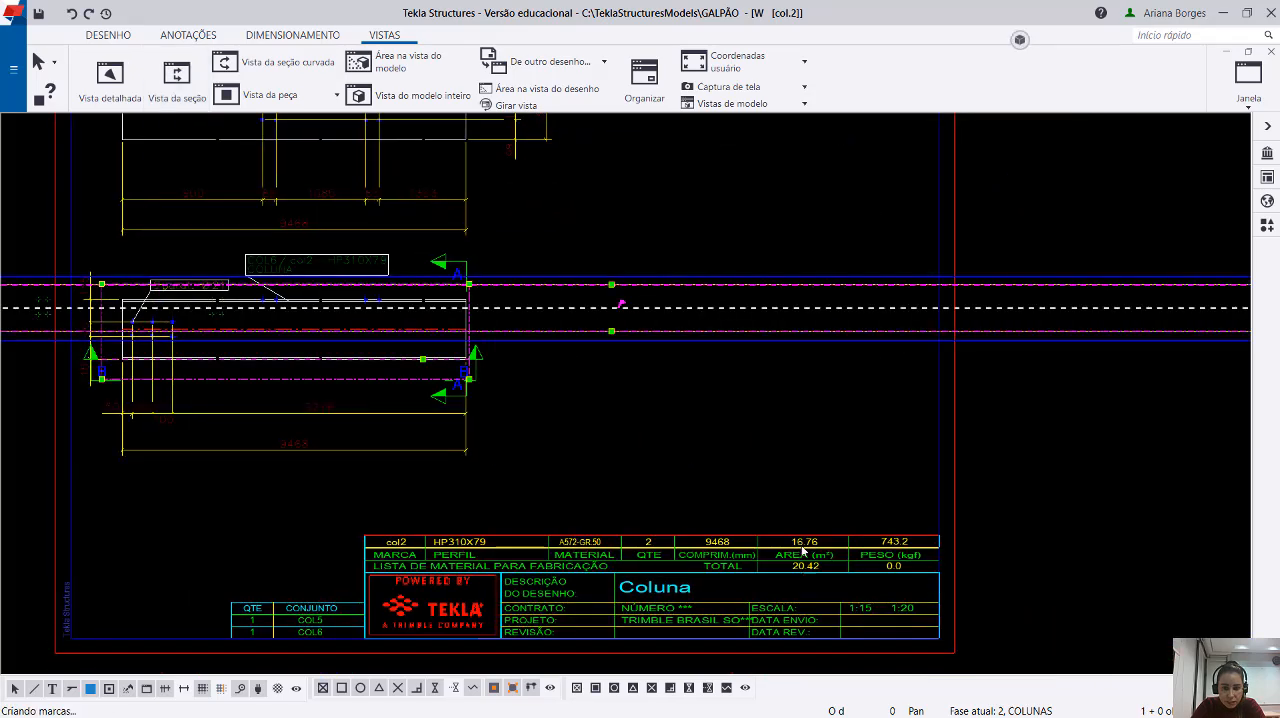
Move the new section view B out of the sheet to the empty area below the title block.
scroll(678, 313, down, 2)
scroll(712, 310, down, 1)
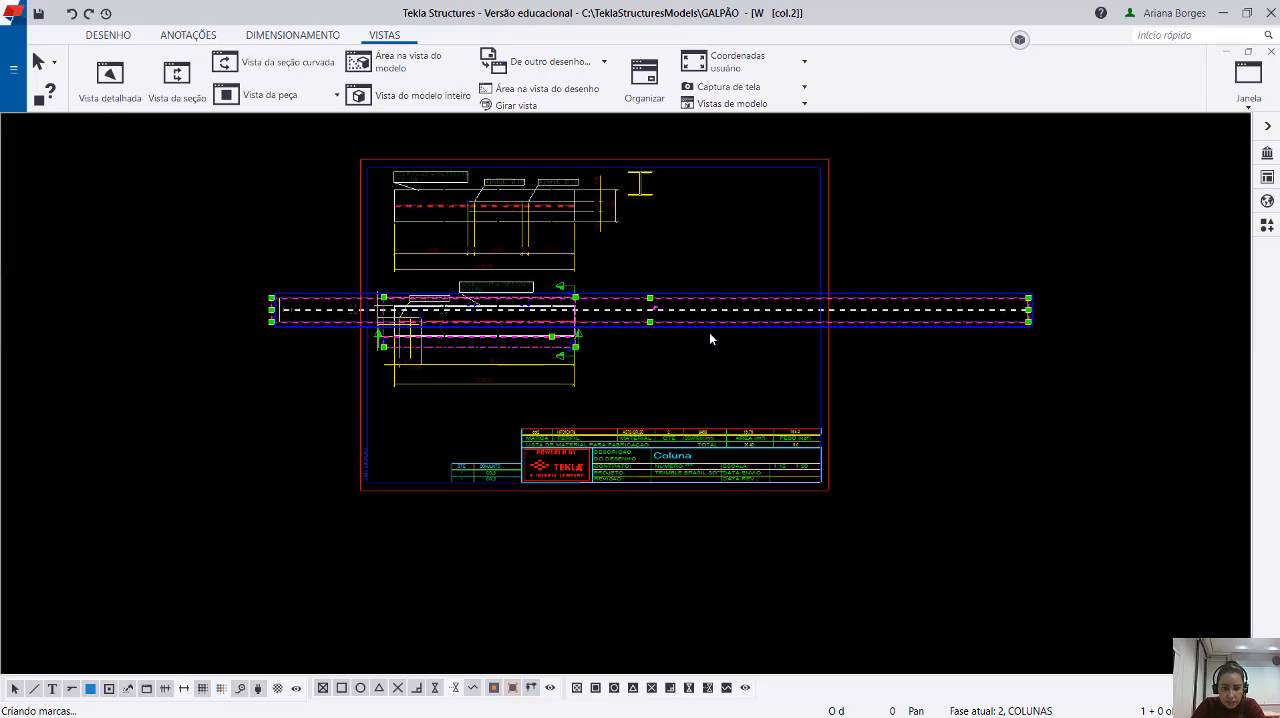
click(706, 330)
drag(708, 622, 680, 557)
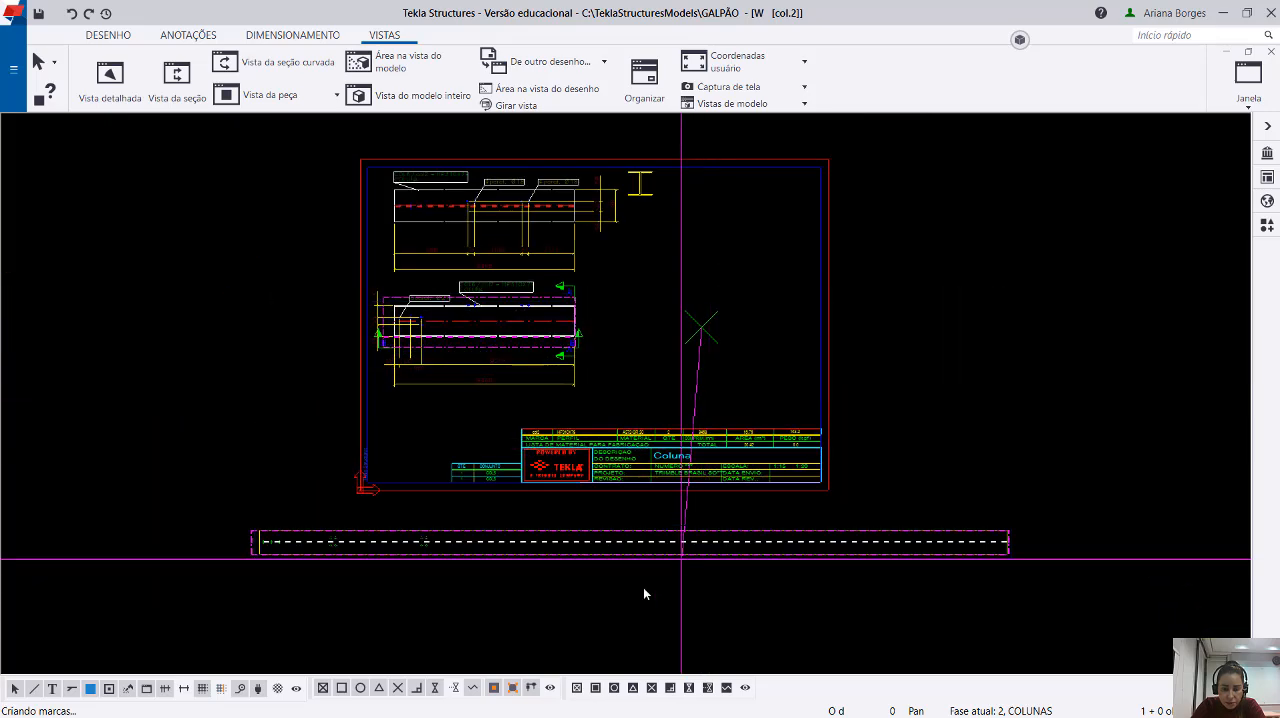
middle_drag(134, 583, 151, 523)
scroll(270, 508, up, 8)
click(293, 488)
Examine the bolt holes and hidden web lines along the flange in section view B.
scroll(294, 485, up, 2)
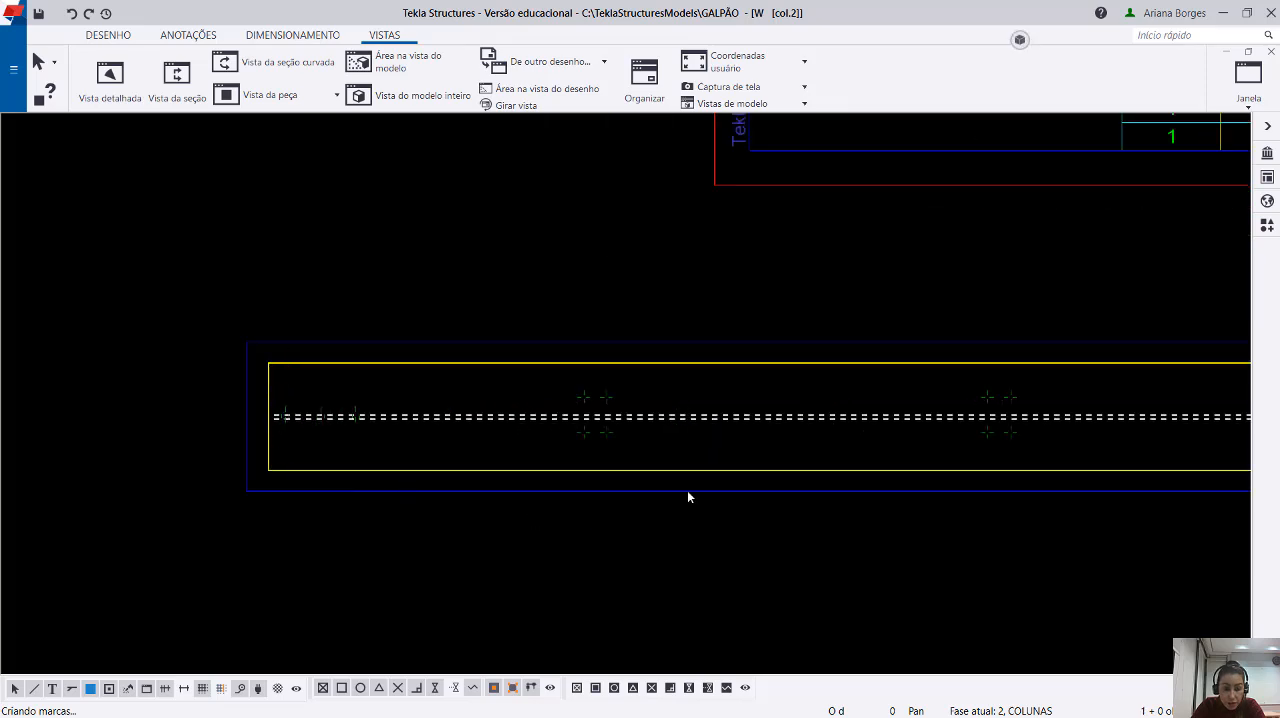
scroll(409, 421, up, 3)
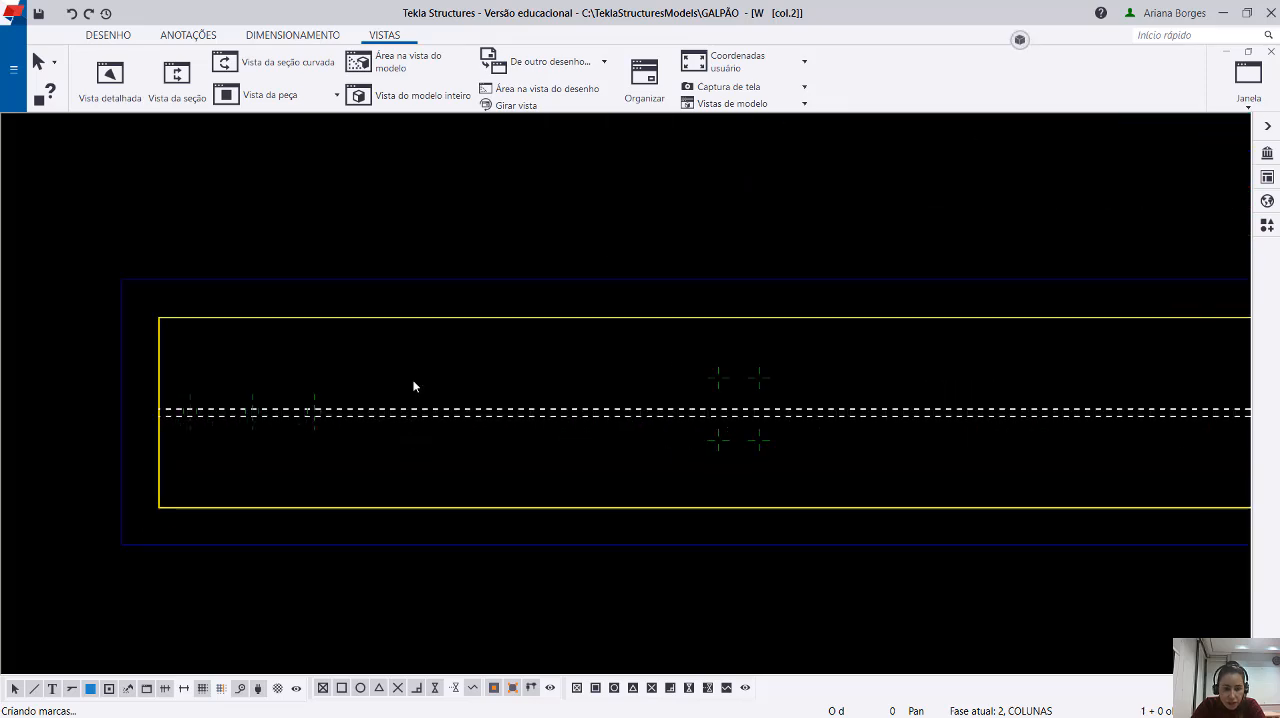
drag(520, 388, 440, 455)
scroll(217, 412, up, 3)
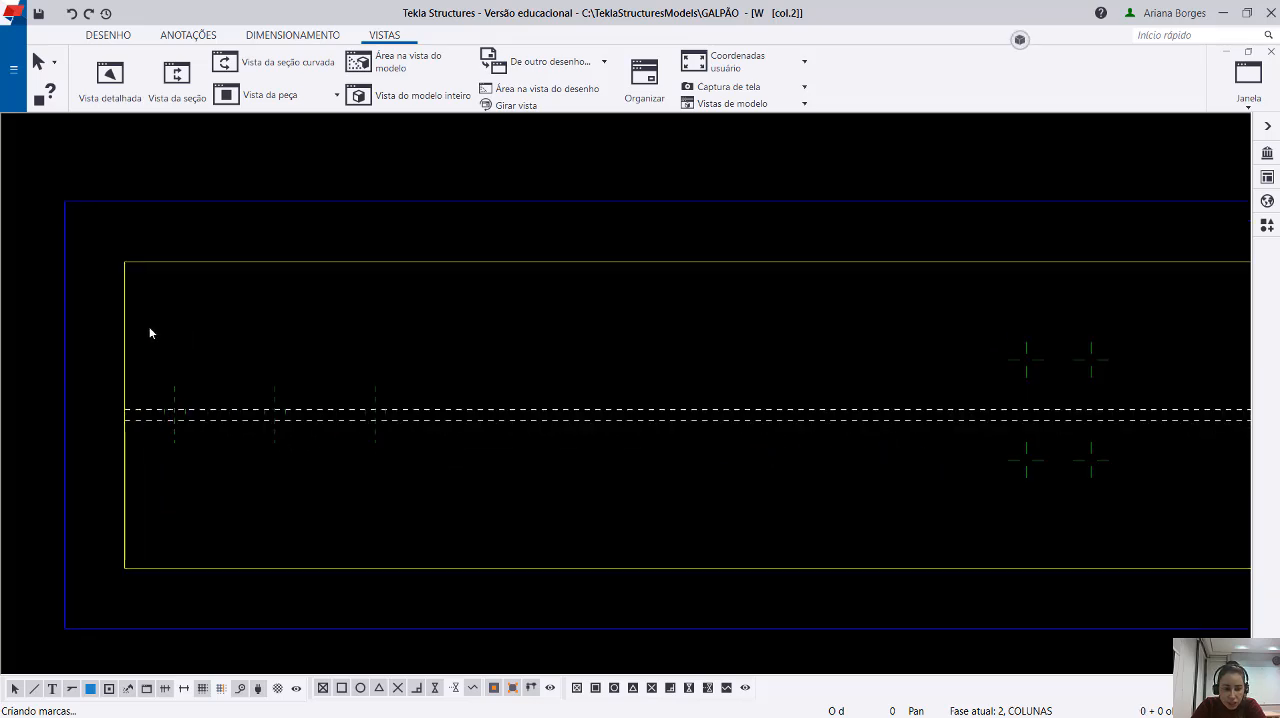
mouse_move(149, 332)
mouse_down()
mouse_move(403, 486)
mouse_move(460, 495)
mouse_up()
scroll(342, 462, down, 3)
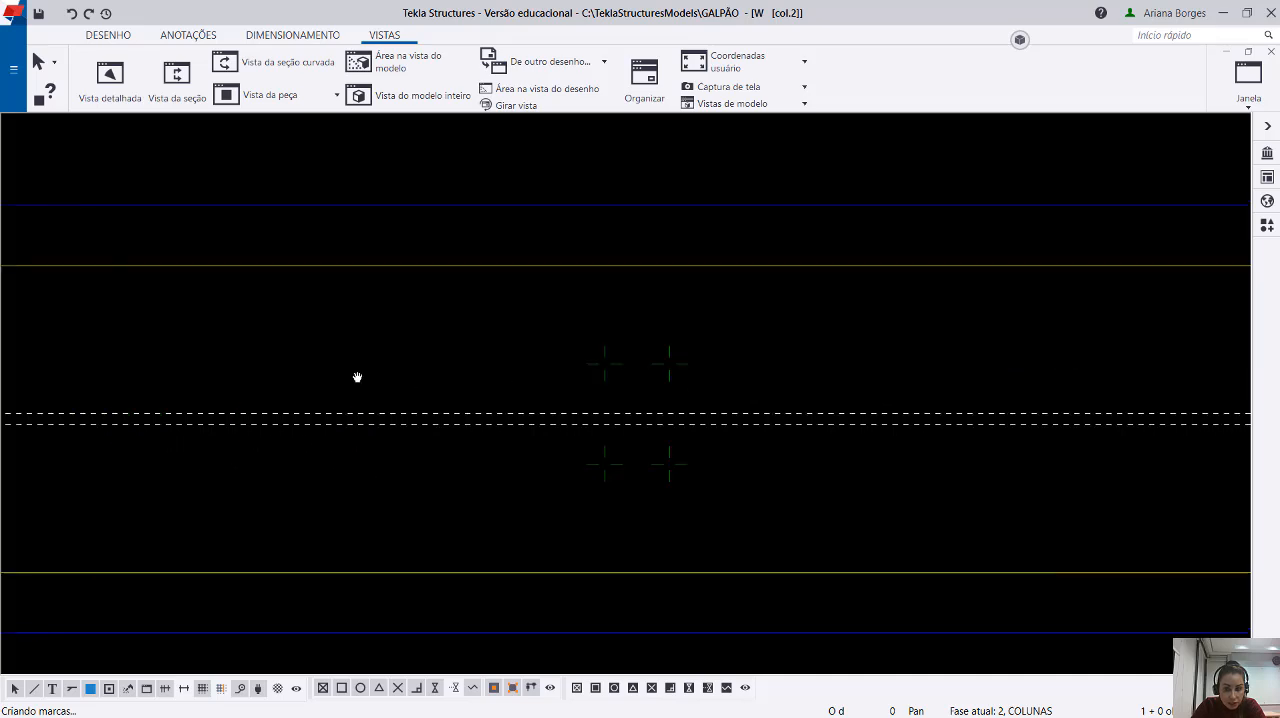
mouse_move(333, 334)
mouse_down()
mouse_move(751, 443)
mouse_move(1137, 446)
mouse_up()
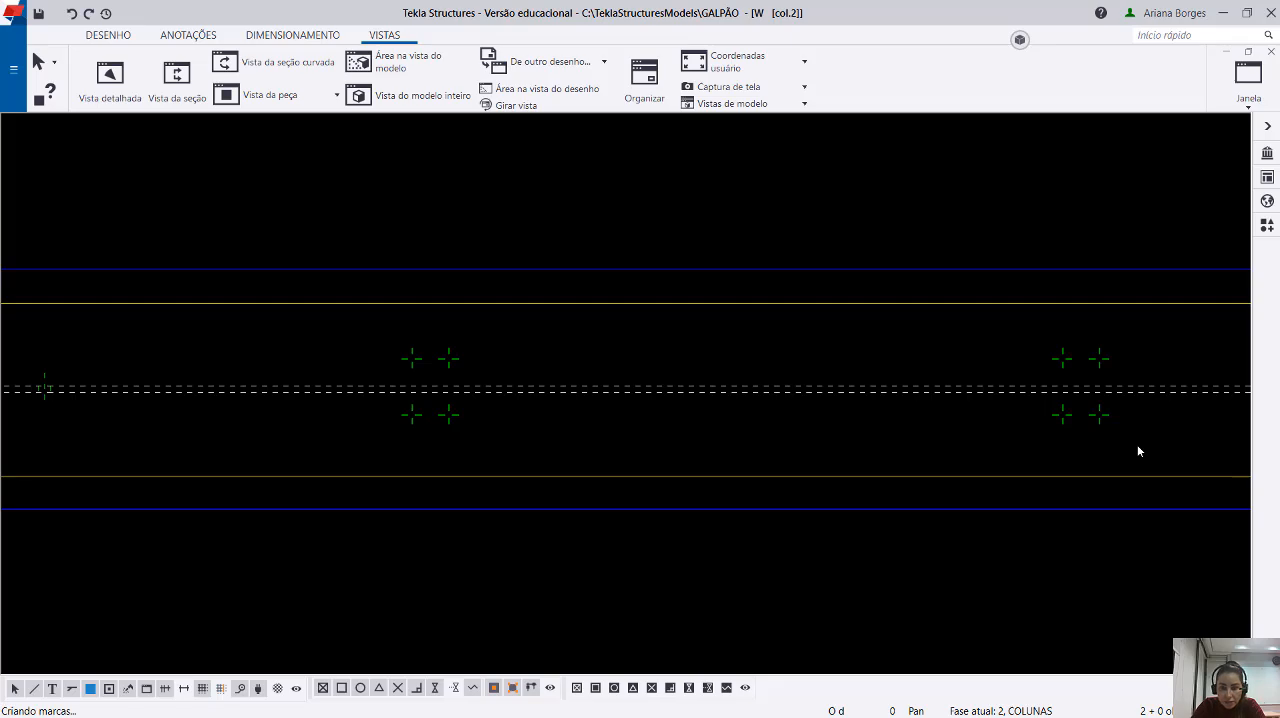
middle_drag(1147, 455, 578, 407)
scroll(491, 331, down, 10)
mouse_move(1062, 380)
middle_down()
mouse_move(278, 380)
mouse_move(994, 366)
middle_up()
scroll(1088, 392, down, 5)
scroll(889, 460, down, 1)
Move both B section marks inward beneath the column's lower flange, clear of the vertical dimension and mark A.
click(158, 91)
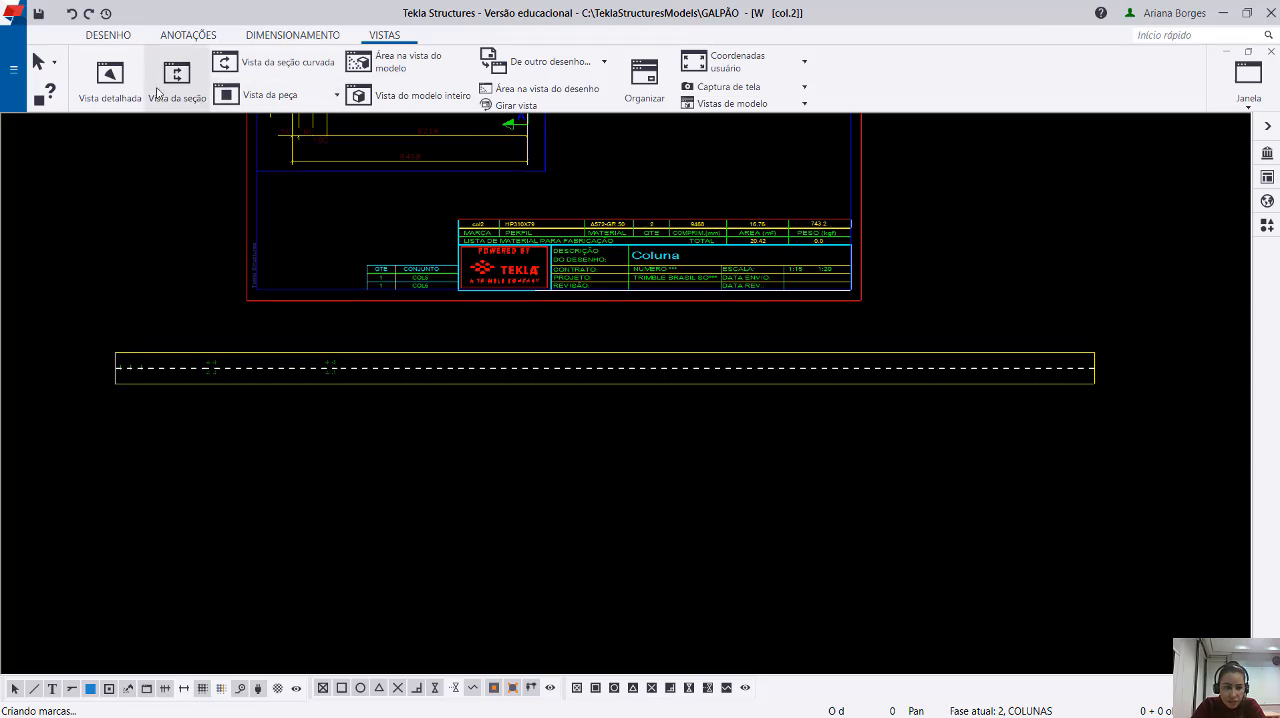
middle_drag(820, 358, 900, 510)
scroll(390, 203, up, 3)
scroll(346, 304, up, 2)
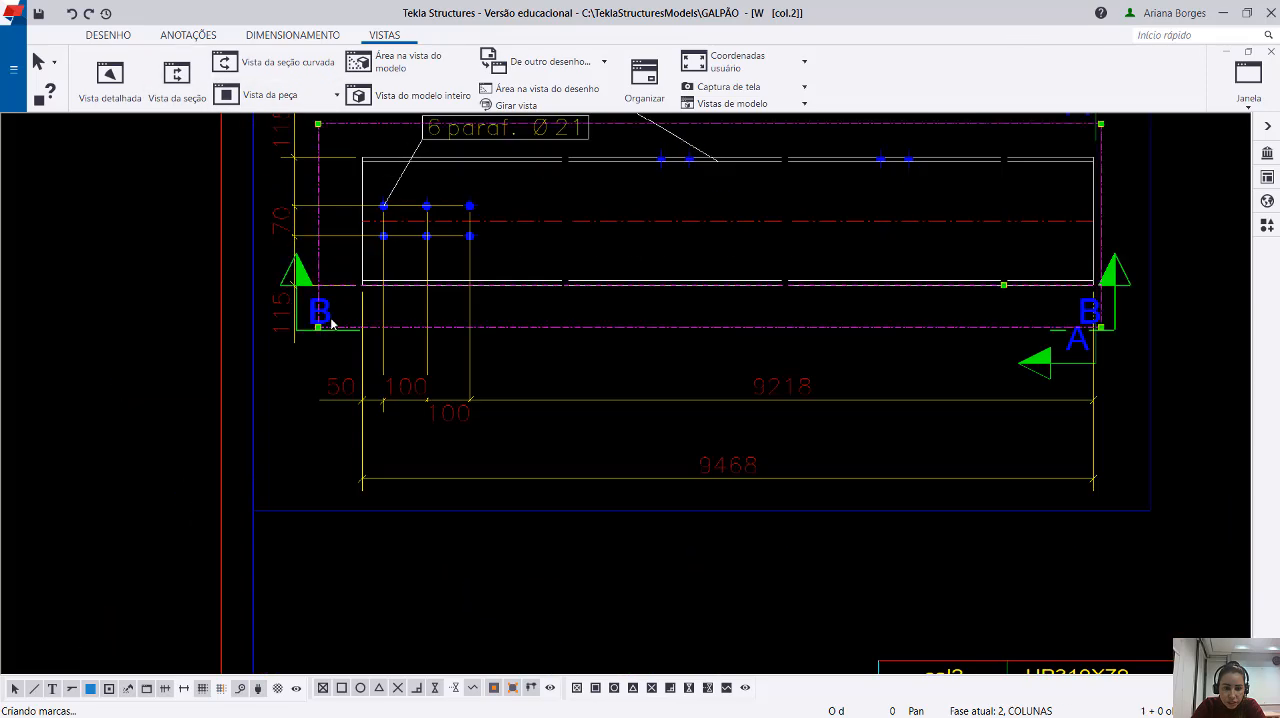
drag(328, 318, 586, 331)
drag(1112, 308, 859, 314)
click(788, 628)
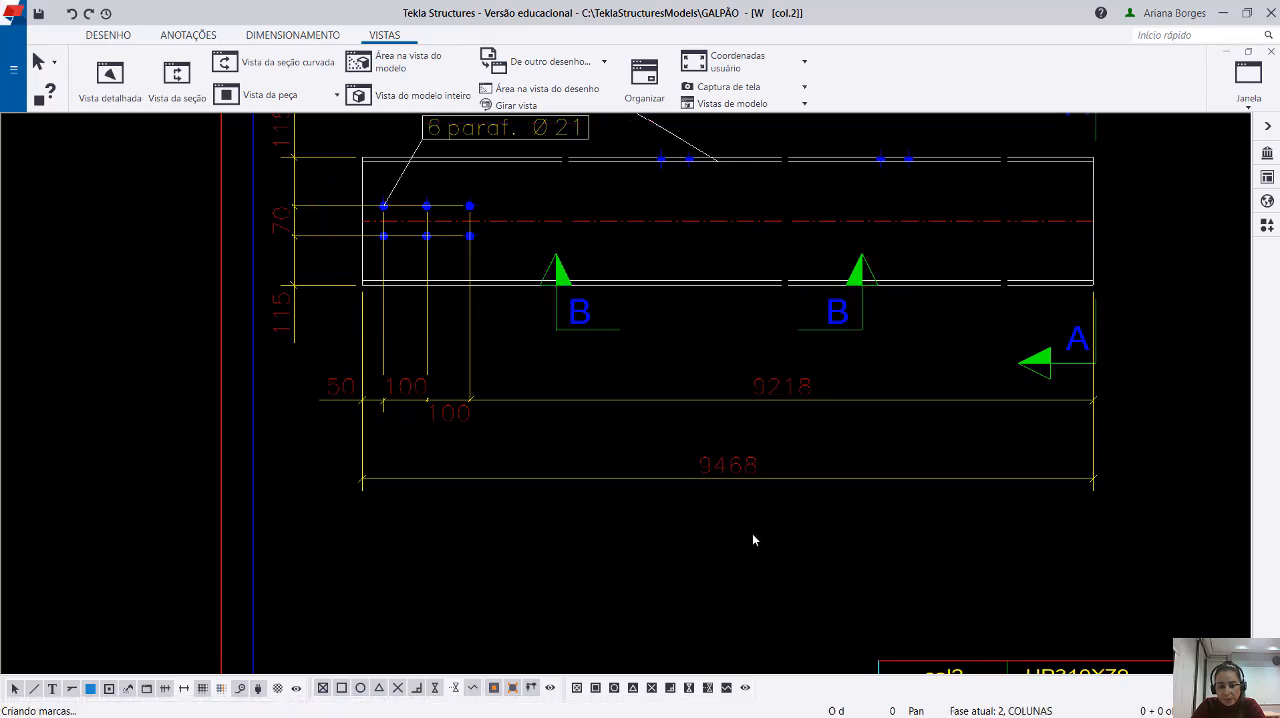
Move the two B section marks outward past the column's ends, clear of the dimensions and section mark A.
scroll(755, 538, down, 2)
drag(631, 372, 407, 378)
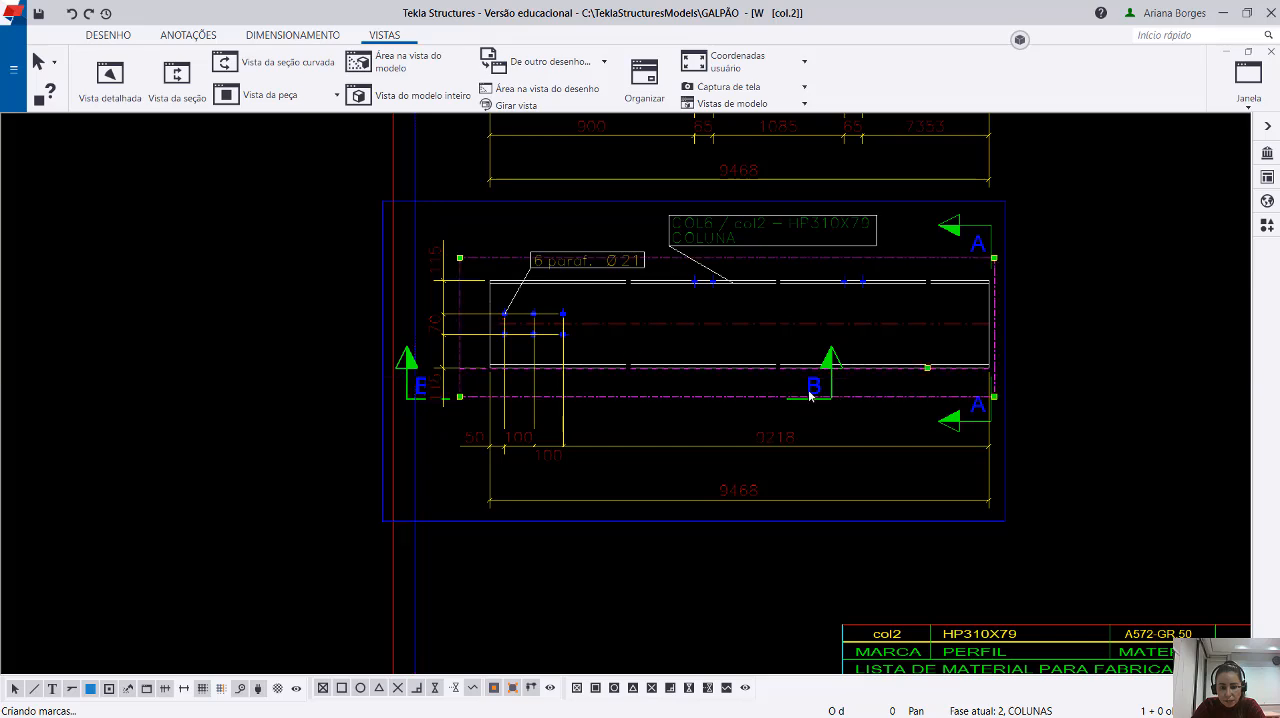
drag(831, 380, 1072, 378)
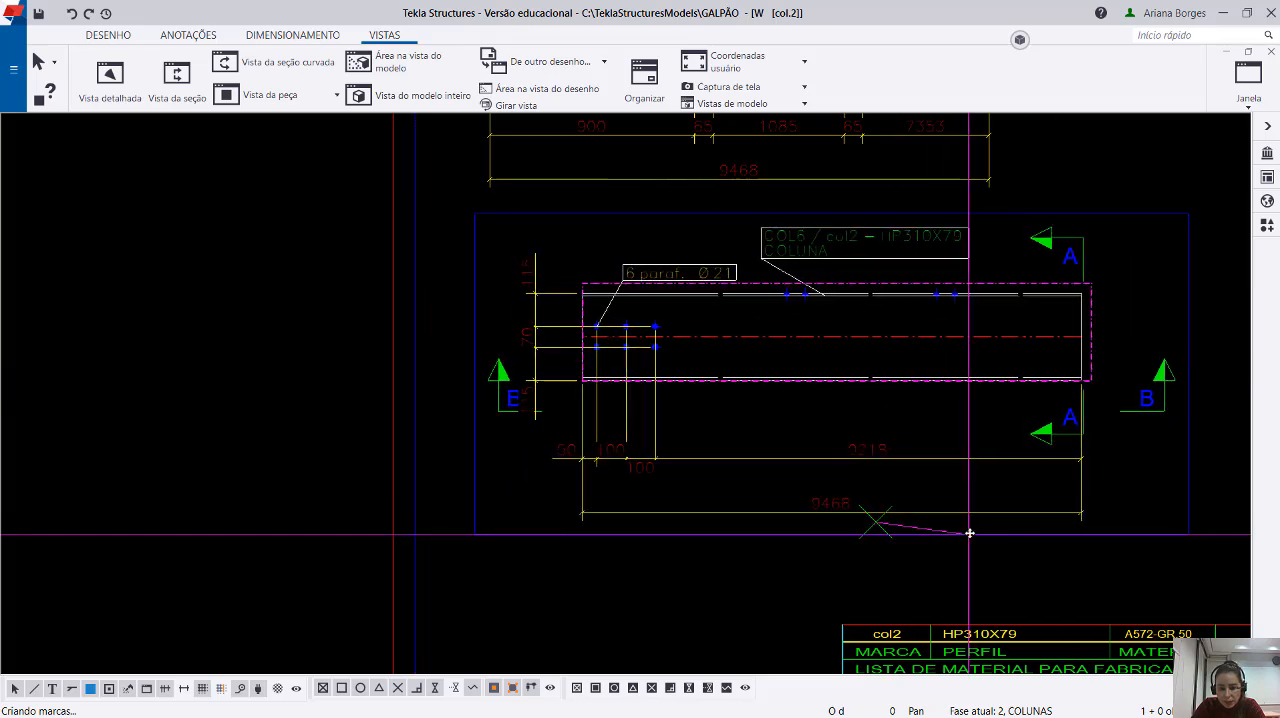
click(514, 406)
drag(514, 406, 455, 408)
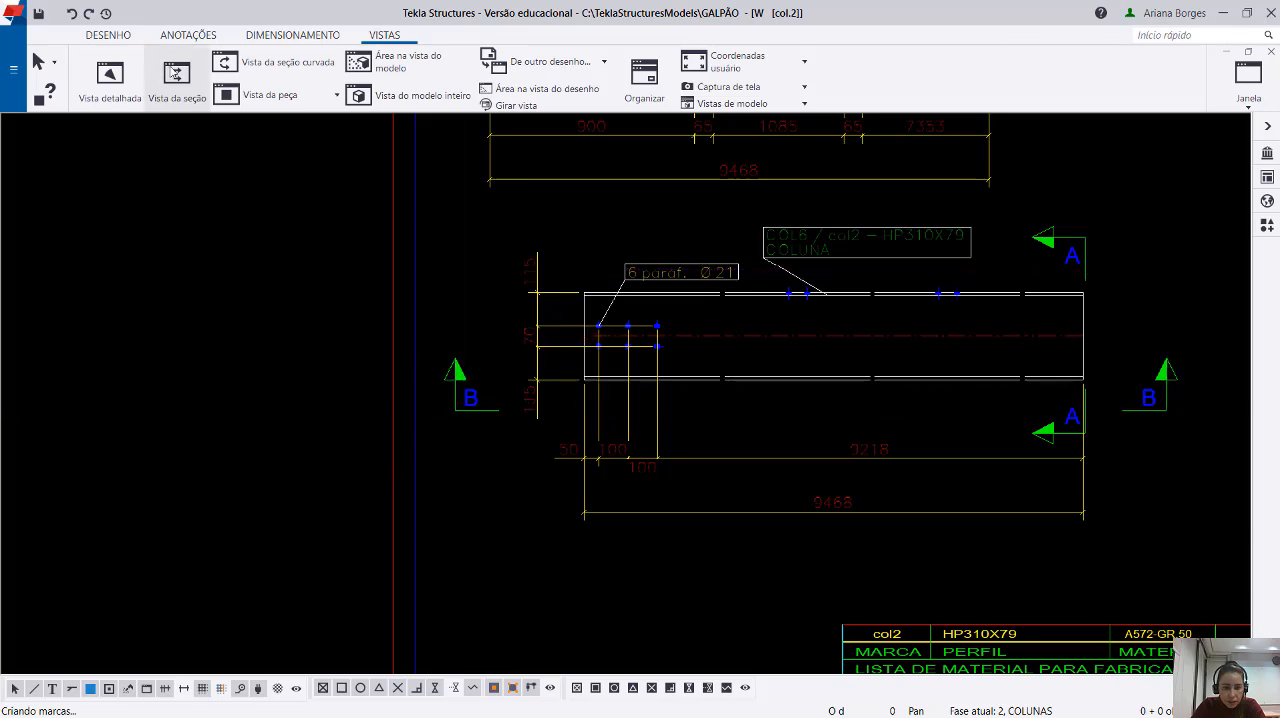
Create a section view along the column's upper flange looking down, enclosing the whole column, and place it below section view B.
click(170, 88)
scroll(760, 300, up, 4)
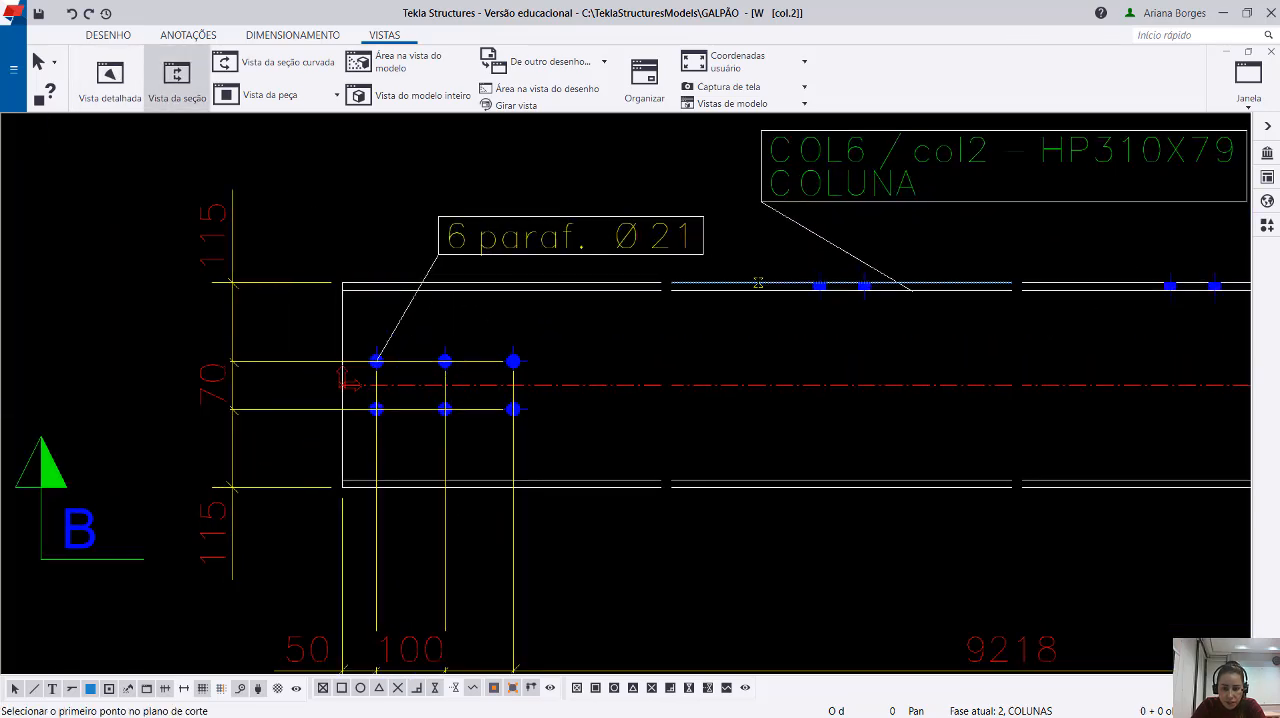
click(758, 283)
click(590, 283)
click(304, 540)
scroll(320, 310, down, 6)
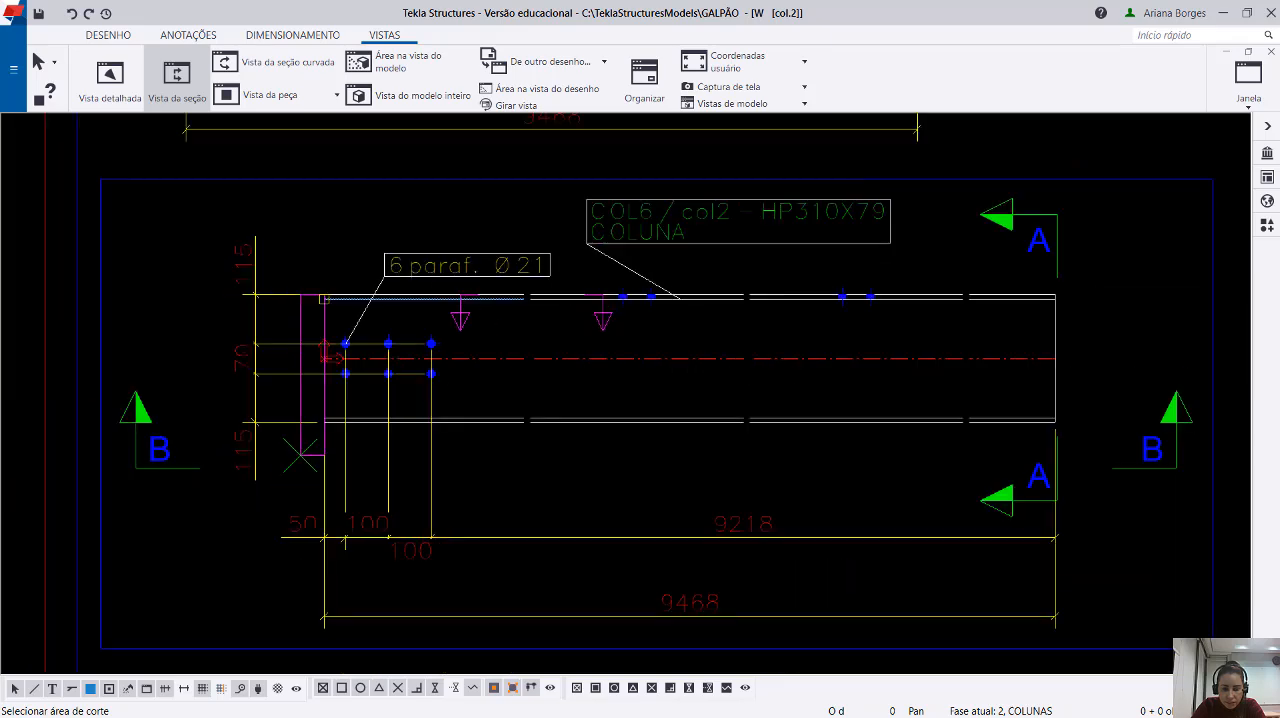
click(1033, 271)
scroll(535, 146, down, 1)
scroll(535, 146, down, 5)
click(271, 463)
middle_drag(271, 626, 271, 463)
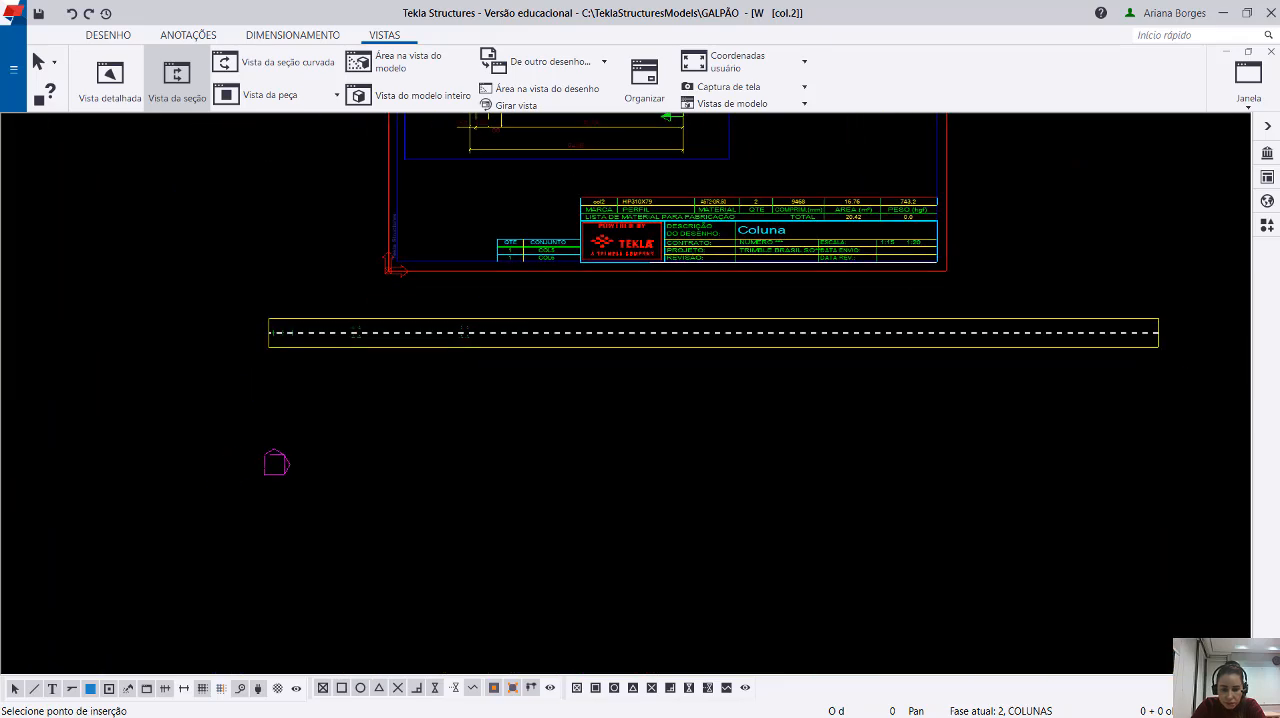
click(336, 420)
Move the new section view directly beneath section view B so that their ends roughly line up.
scroll(342, 422, down, 3)
mouse_move(343, 423)
mouse_down()
mouse_move(811, 400)
mouse_move(748, 373)
mouse_up()
click(263, 387)
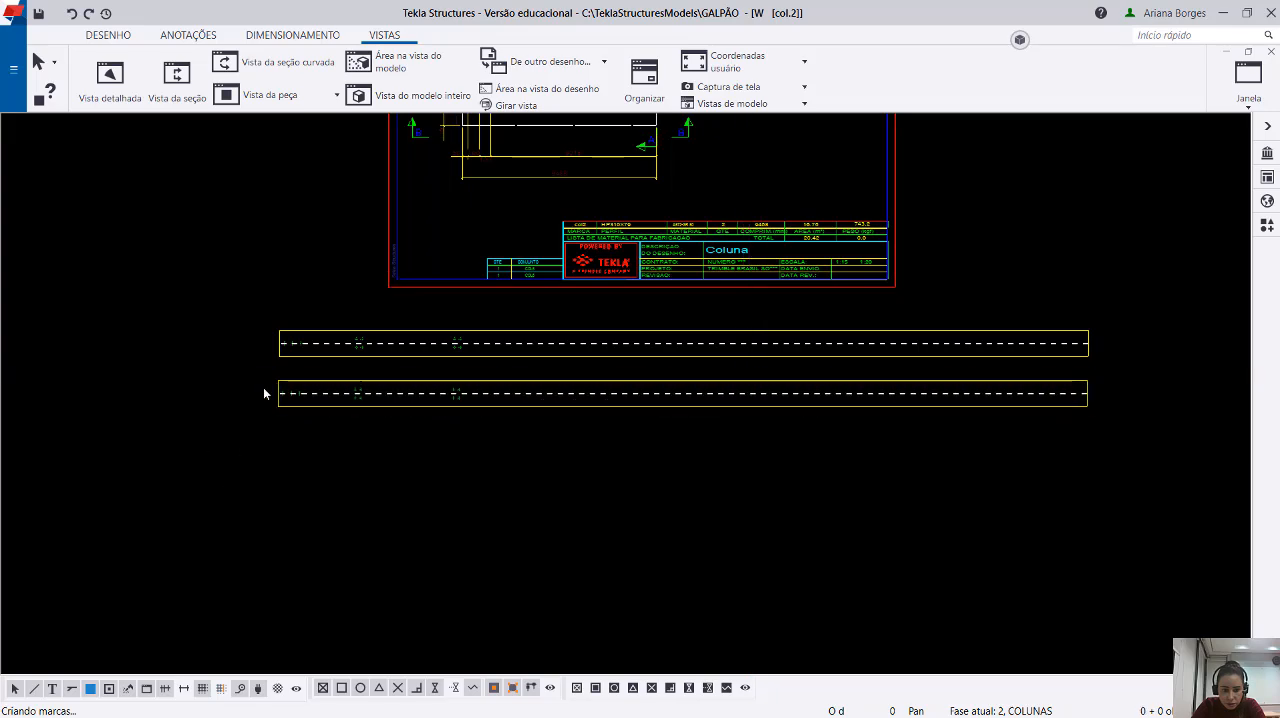
Shift the lower flange section view slightly sideways to line up its end with the section view above it.
scroll(298, 373, up, 6)
scroll(343, 373, up, 1)
click(310, 358)
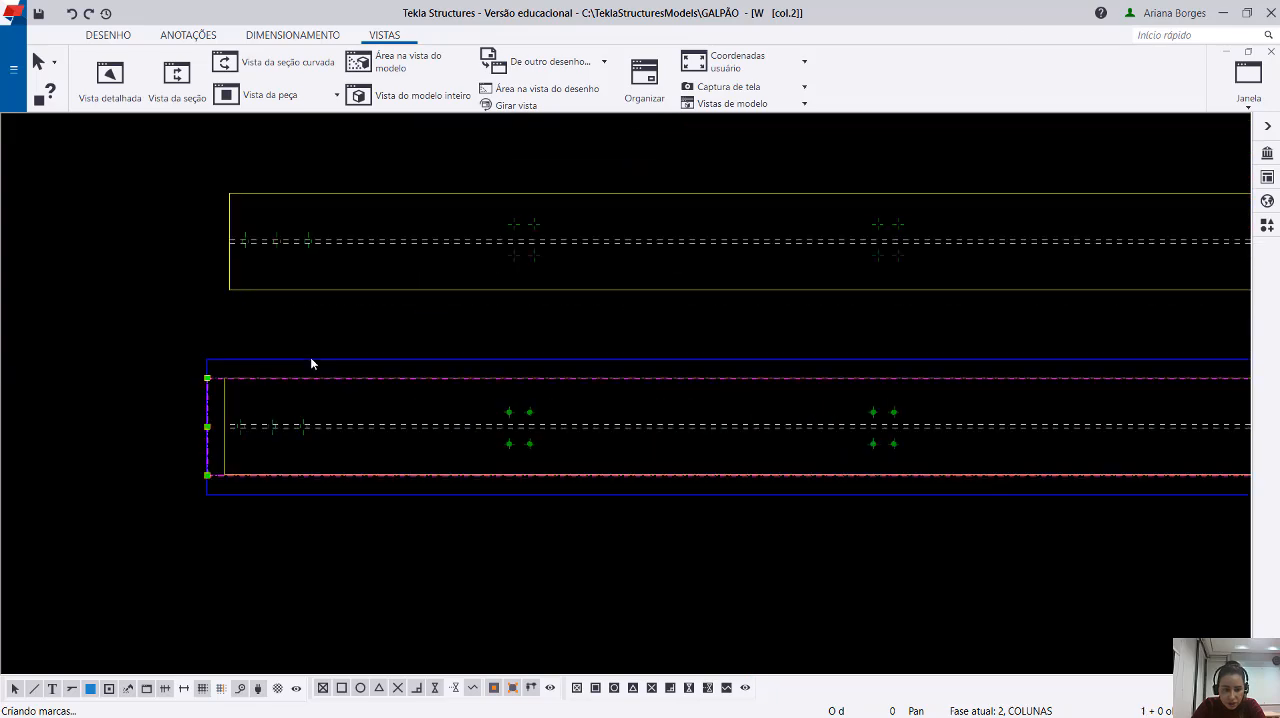
click(239, 395)
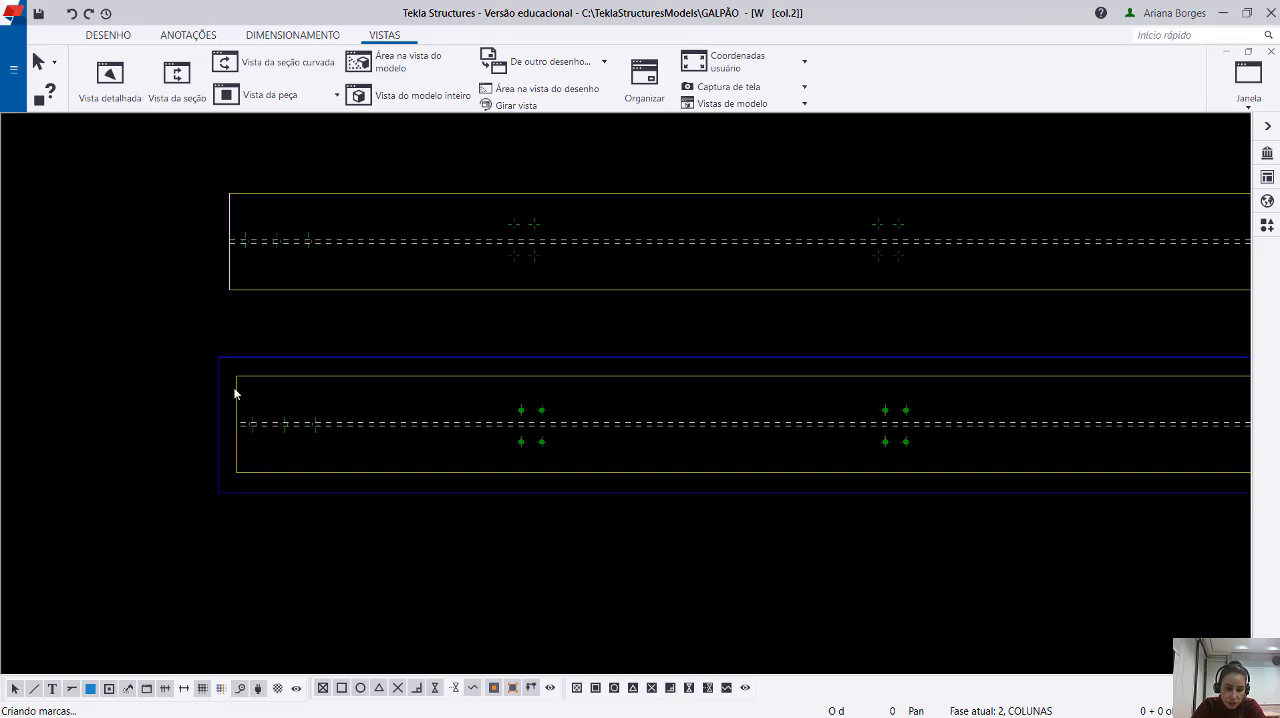
click(235, 389)
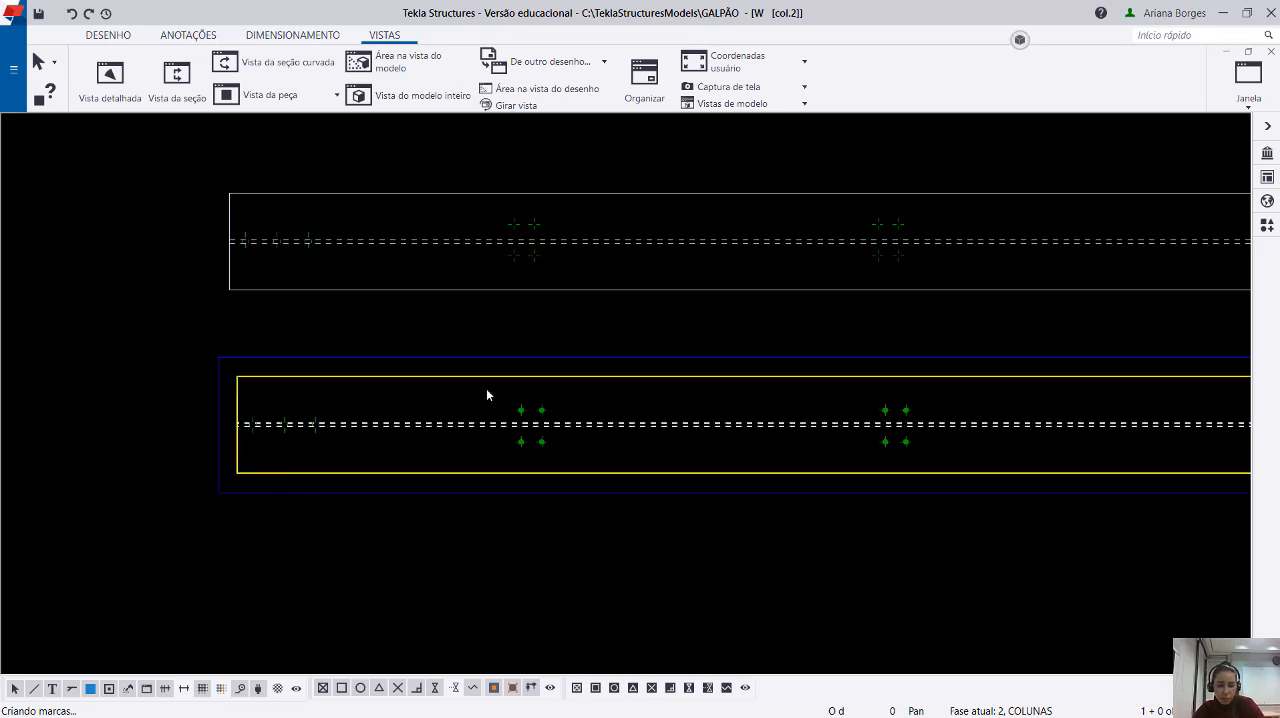
Examine the flange bolt groups and the web bolts at the column's end in the lower section view.
drag(487, 395, 602, 470)
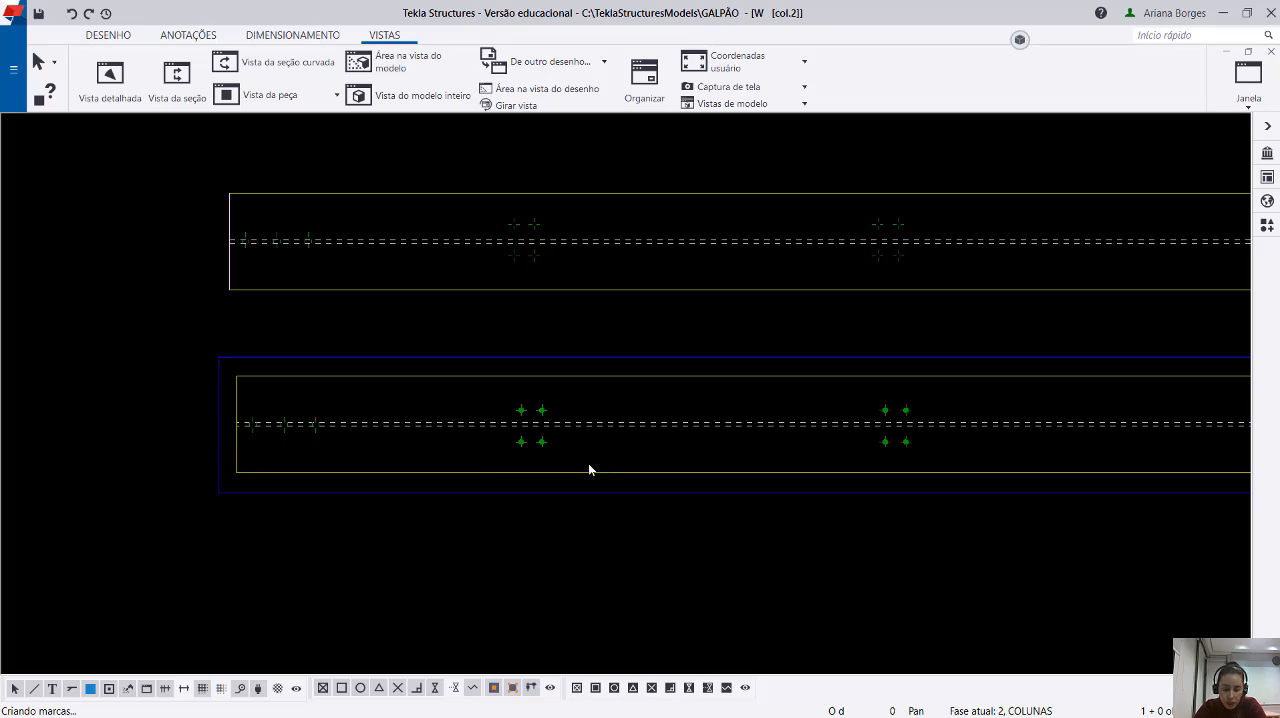
middle_drag(589, 464, 554, 472)
scroll(533, 421, down, 1)
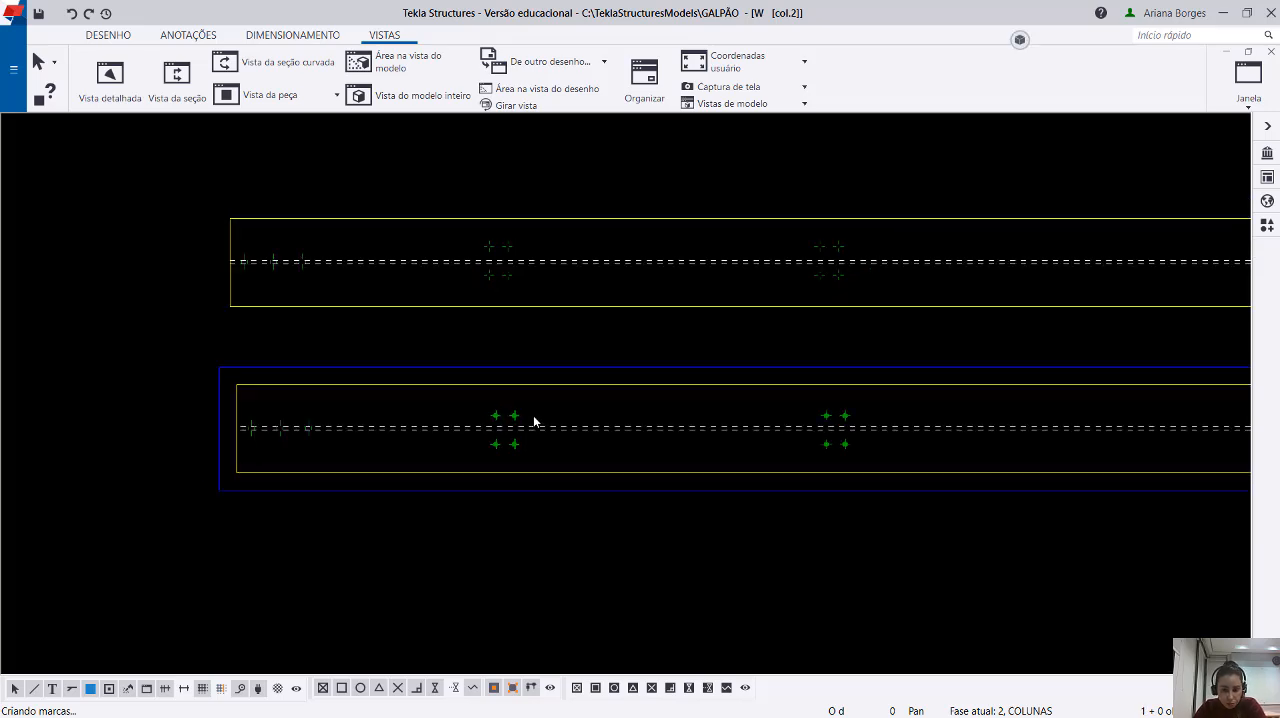
scroll(234, 423, up, 4)
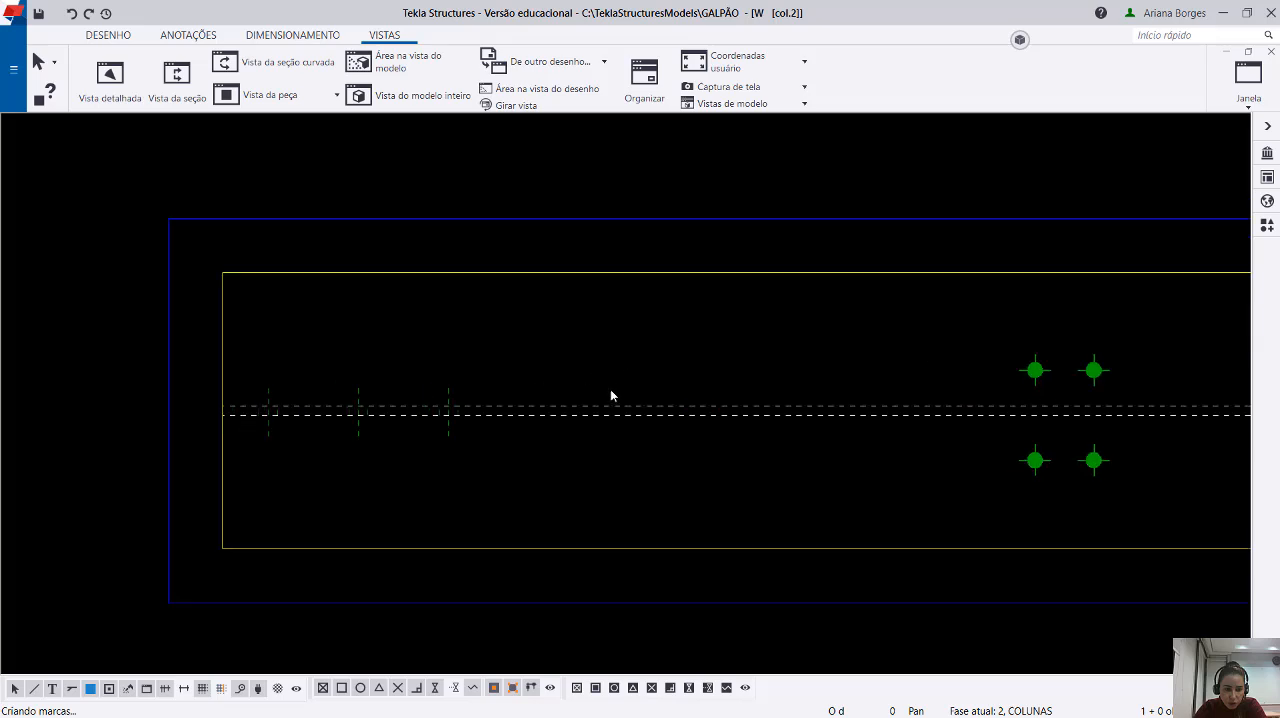
drag(251, 377, 506, 480)
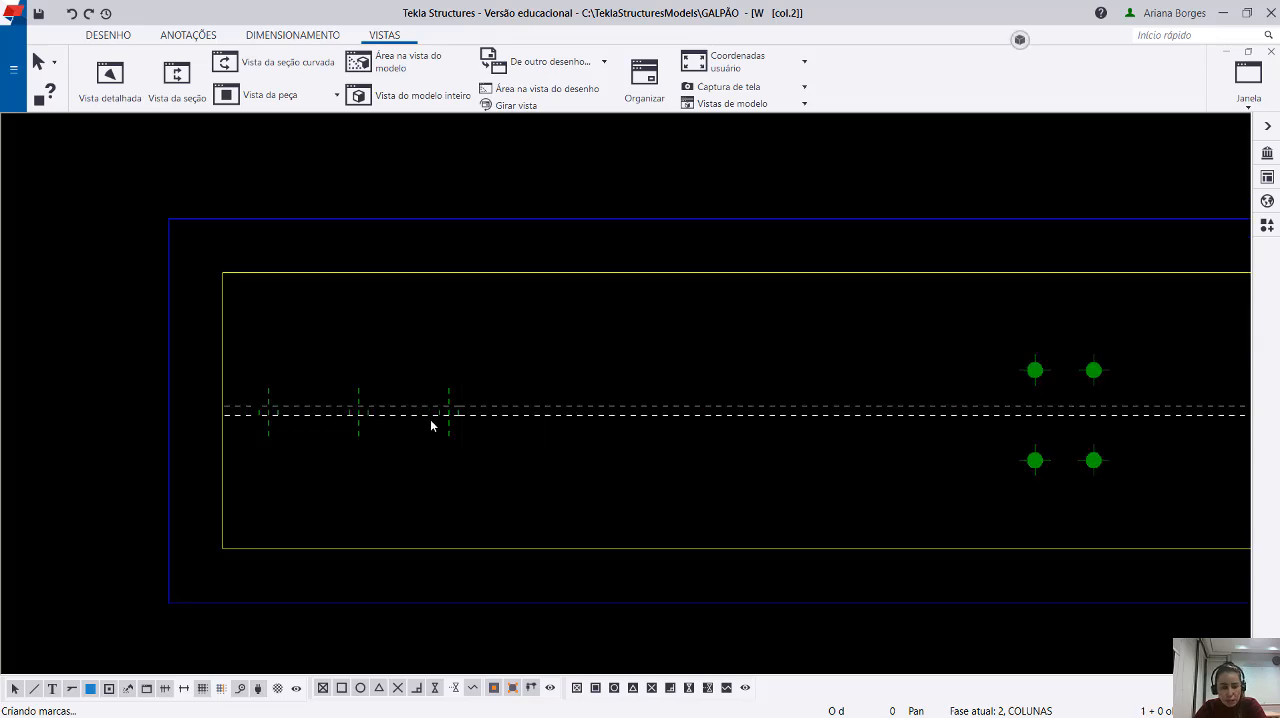
scroll(431, 425, down, 5)
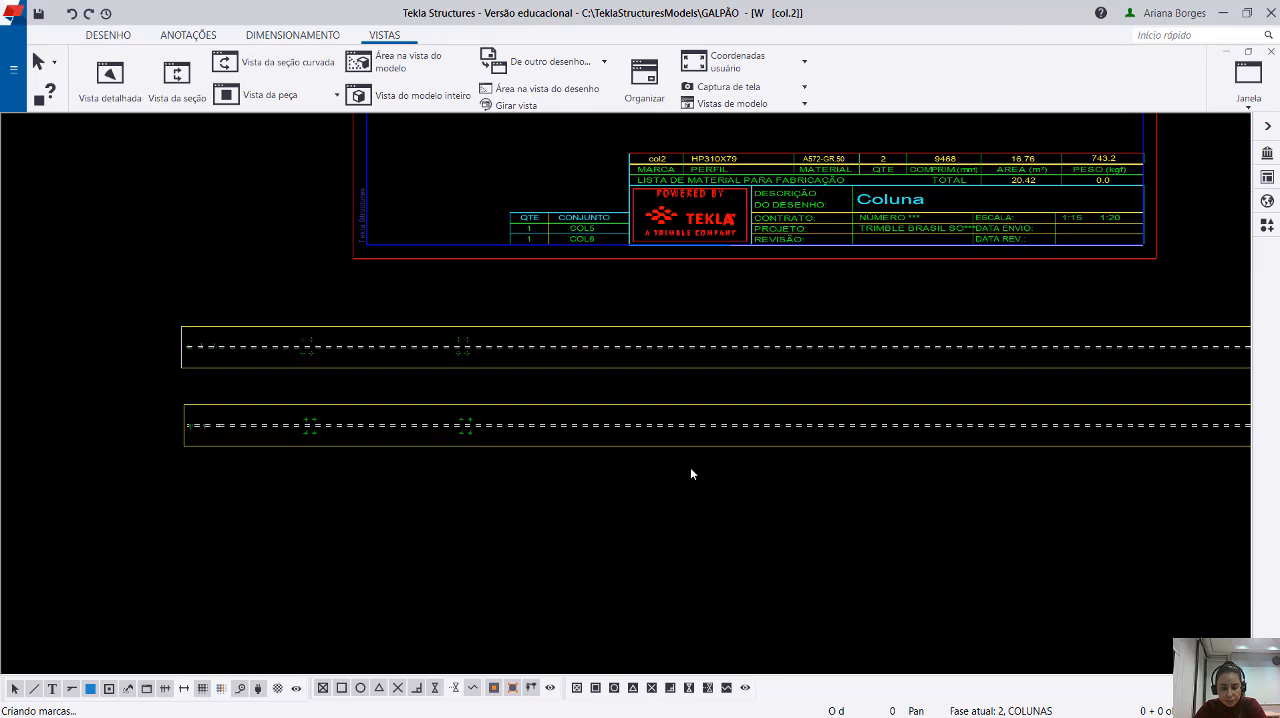
Move the two C section marks outward past the column's ends, in line with the B section marks.
scroll(480, 428, down, 4)
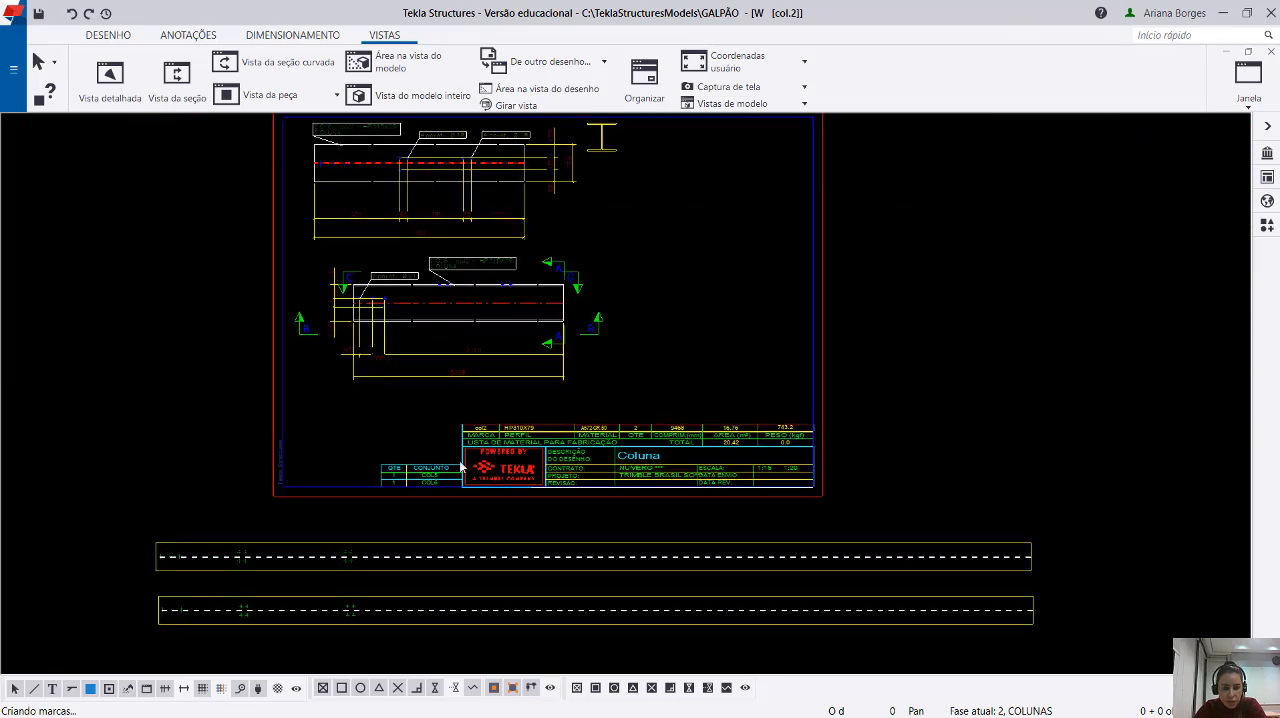
scroll(421, 259, up, 5)
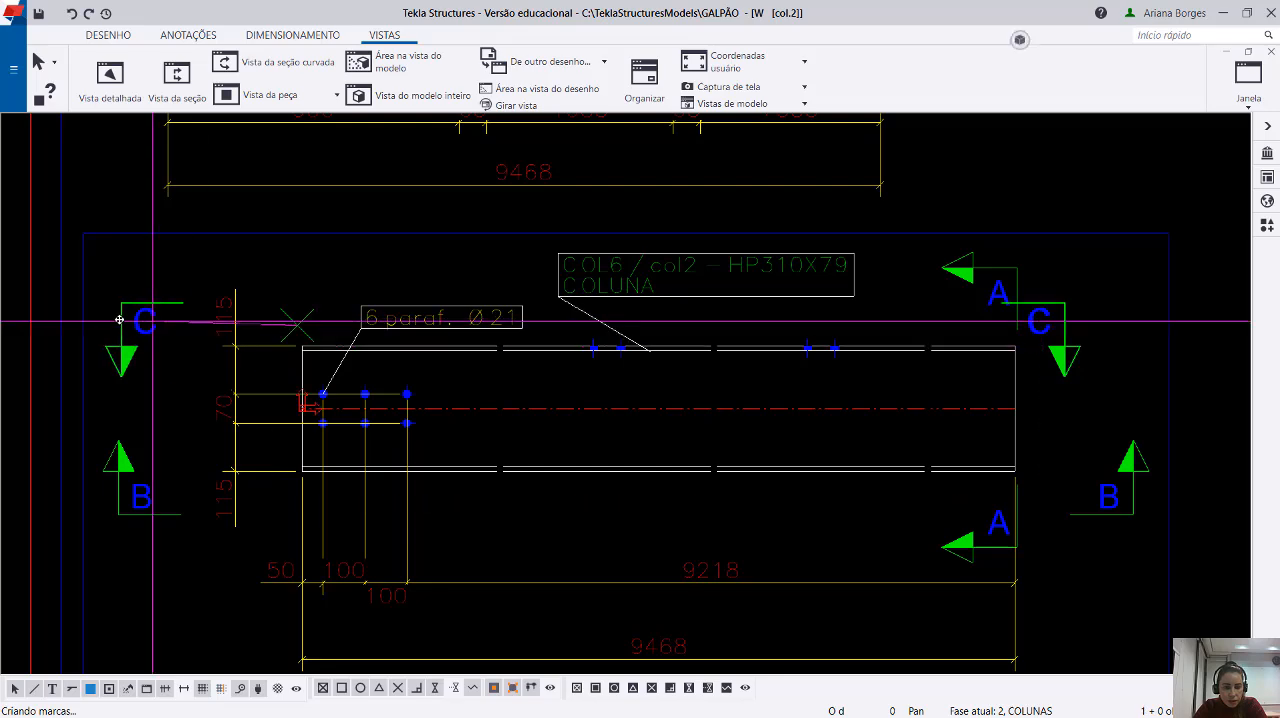
drag(119, 320, 151, 321)
drag(1010, 284, 1125, 323)
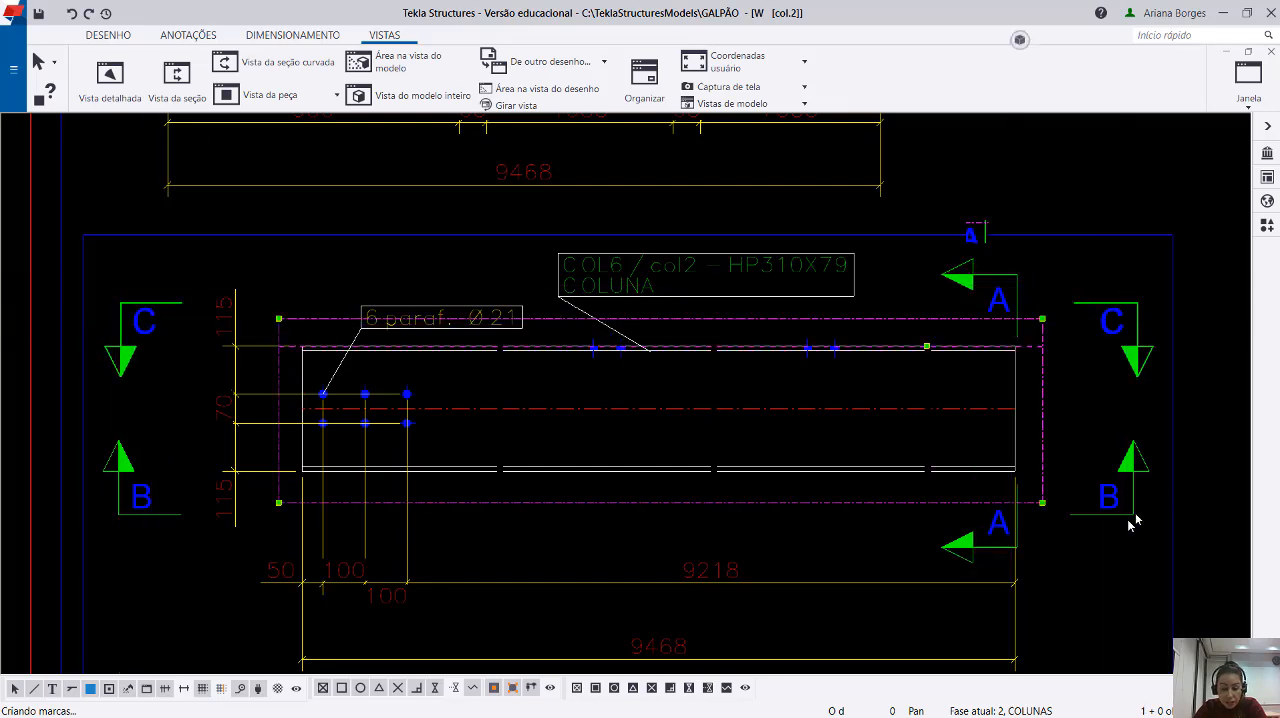
Examine the cut planes and depth boundaries of section marks A, B and C in the column's front view.
scroll(1070, 431, down, 3)
click(952, 448)
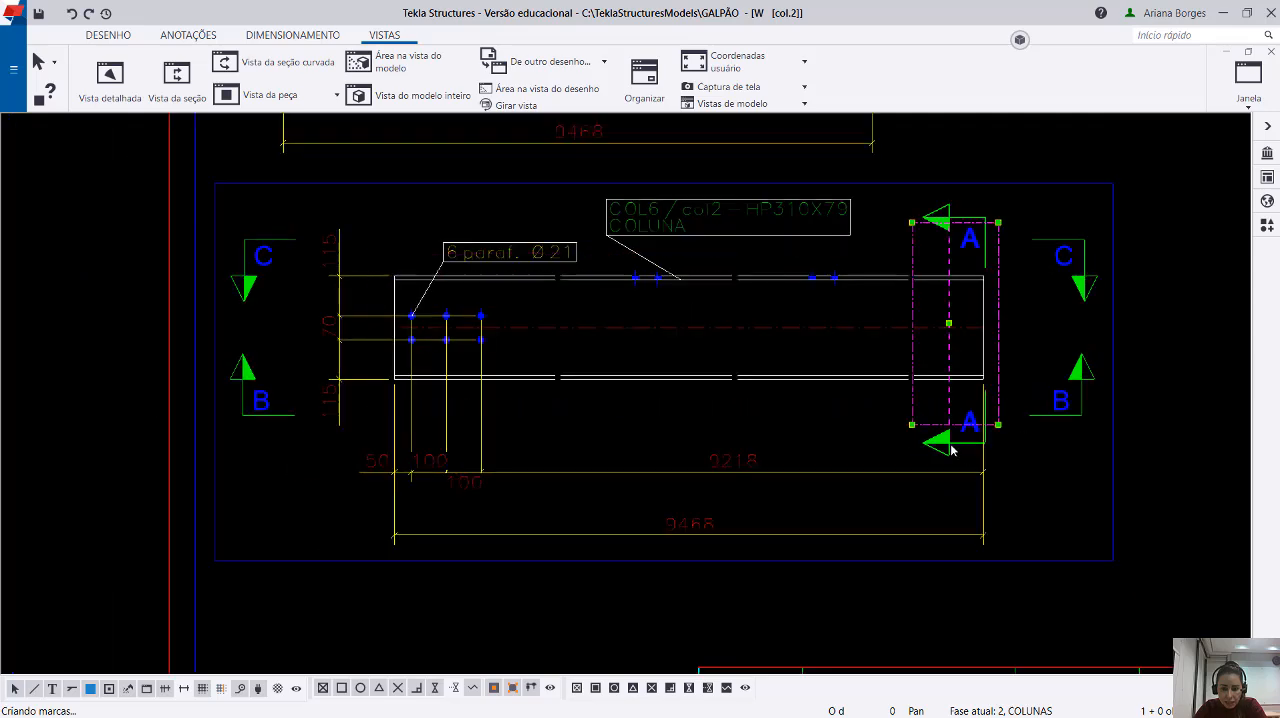
click(1024, 207)
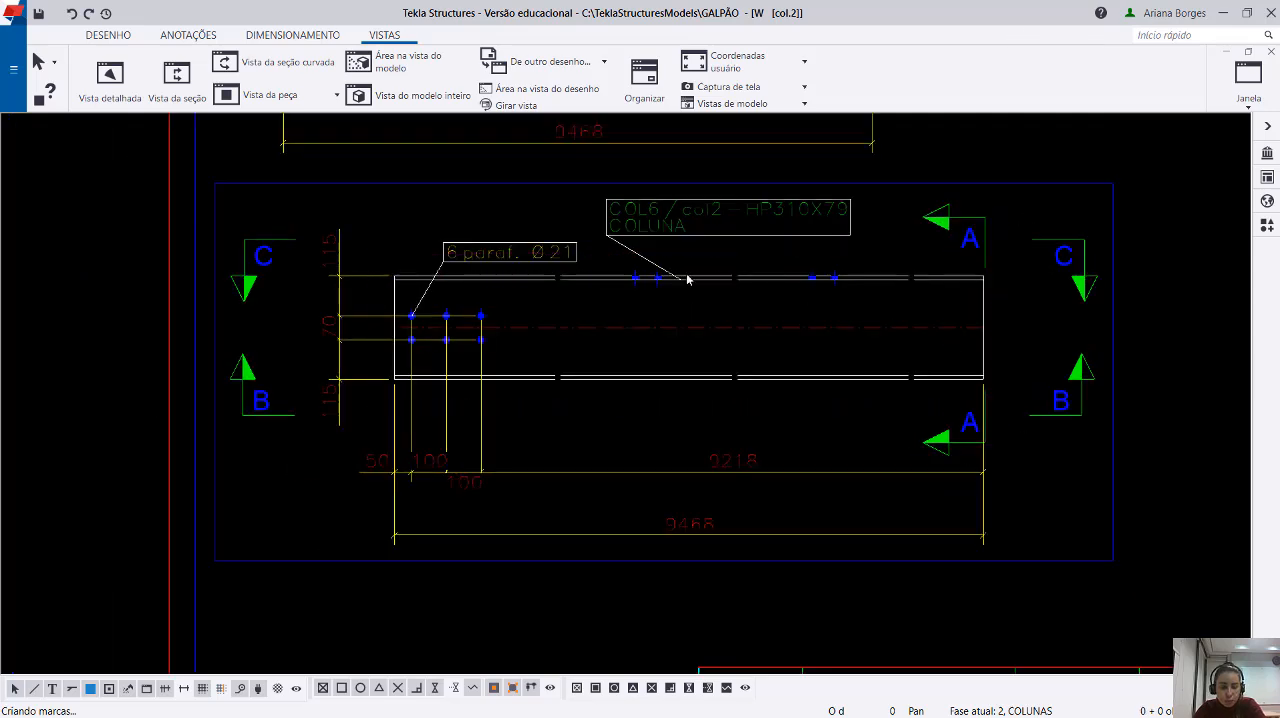
scroll(642, 290, down, 2)
scroll(218, 292, up, 2)
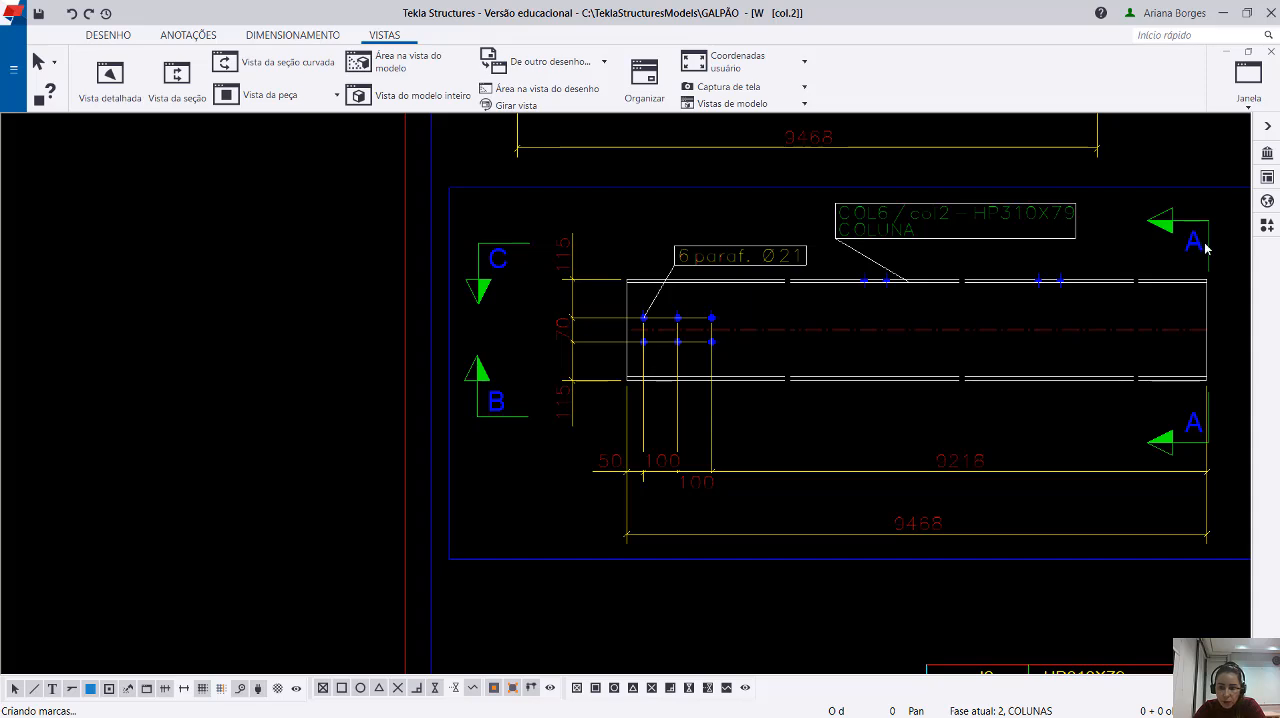
click(1123, 368)
middle_drag(1123, 368, 919, 369)
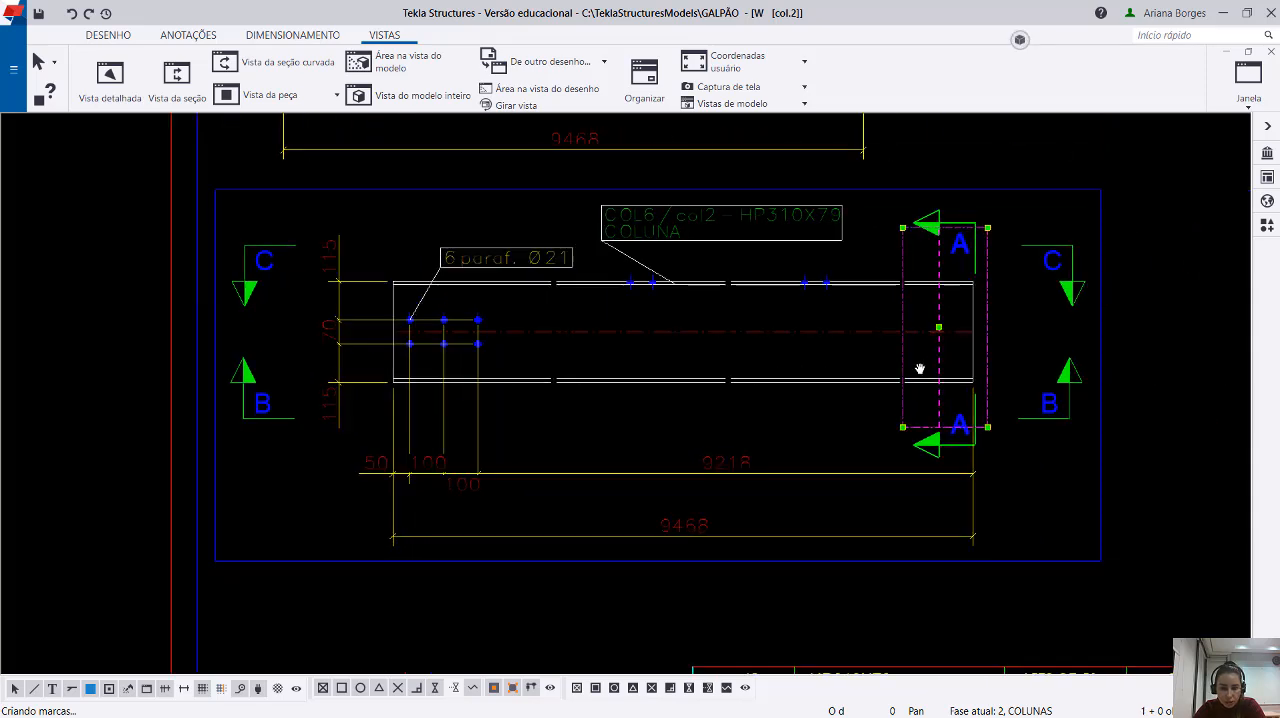
click(268, 419)
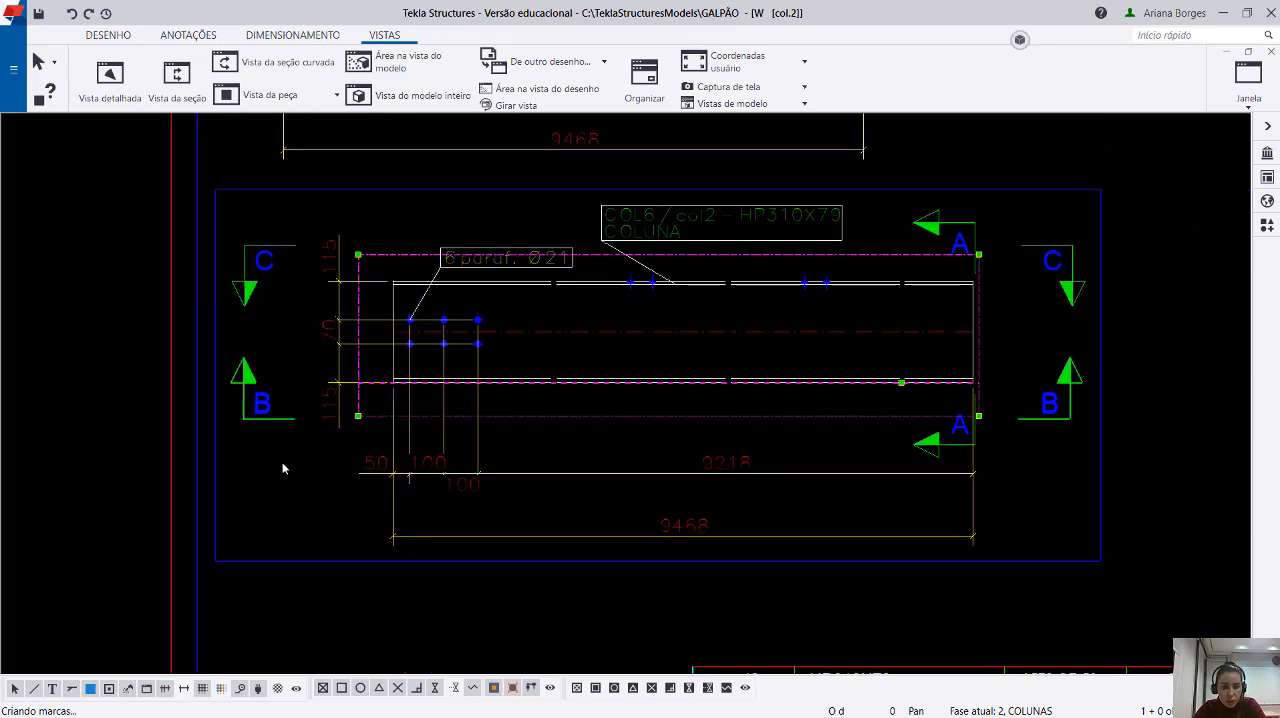
click(264, 286)
Create a section view across the column just before the first flange bolt group, enclosing that group and both flanges, and place it in empty space.
click(177, 80)
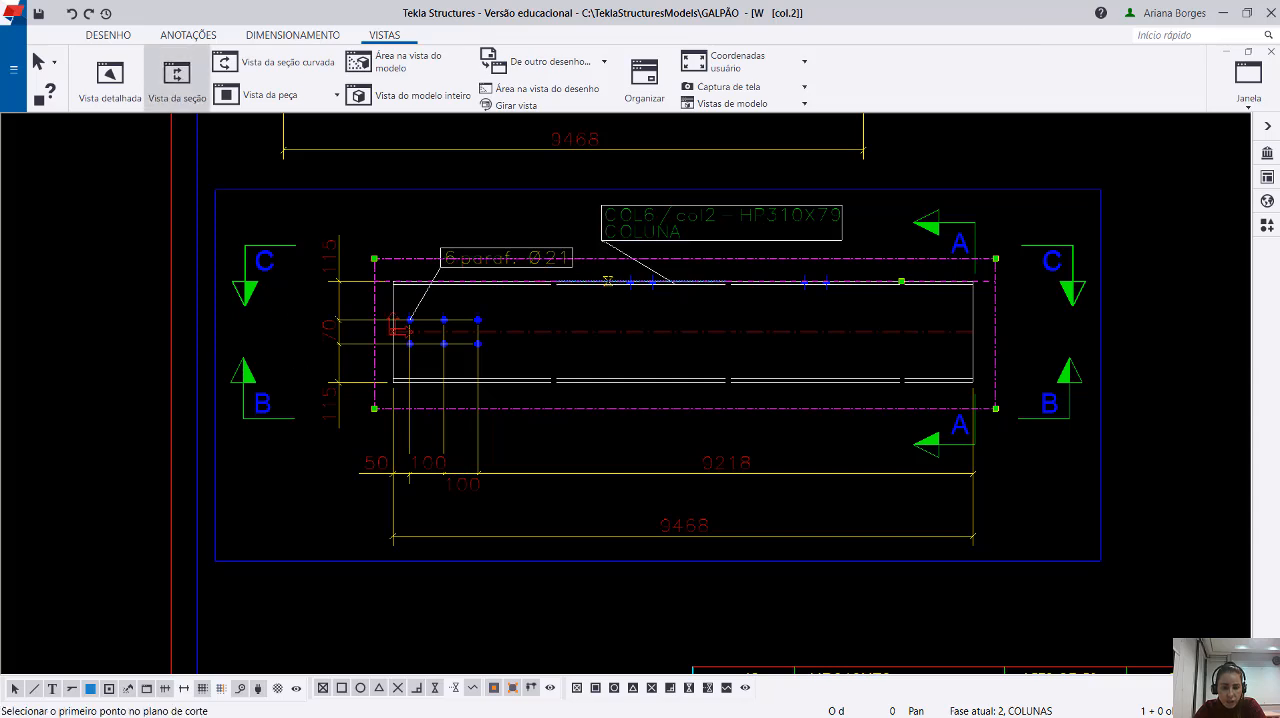
click(607, 281)
click(608, 381)
click(699, 430)
click(601, 213)
scroll(644, 396, down, 1)
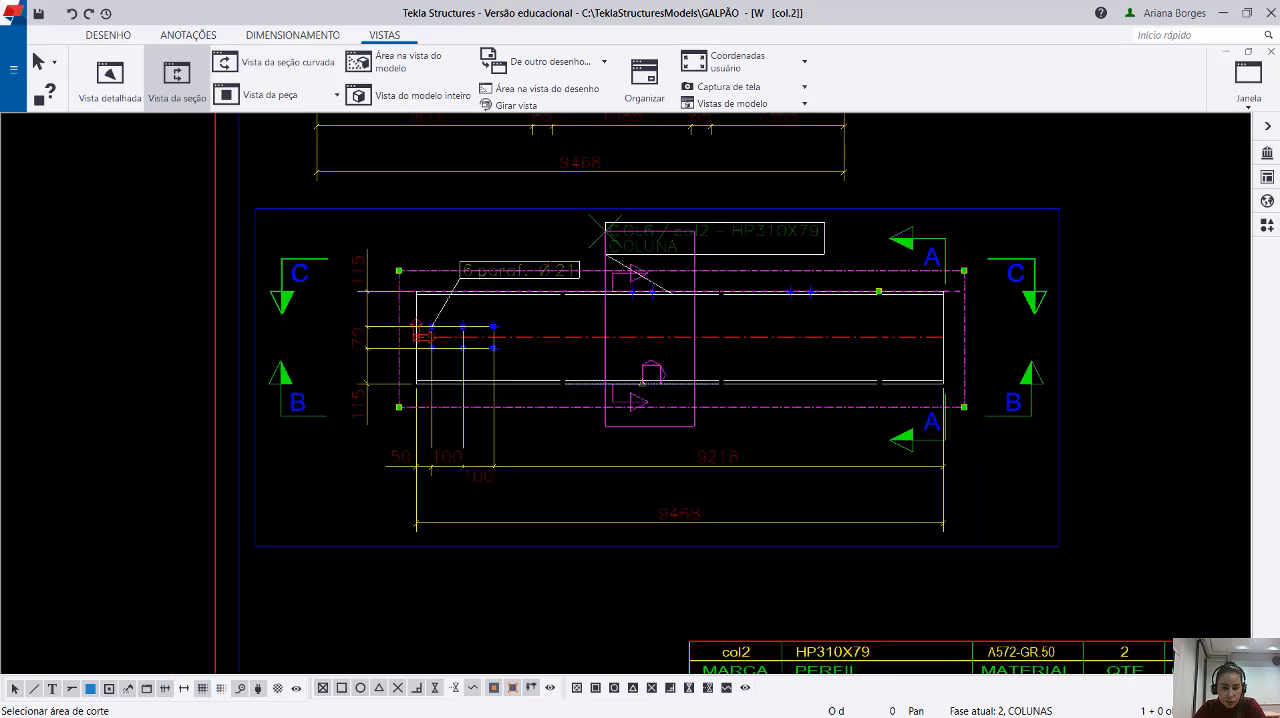
scroll(590, 265, down, 5)
click(575, 519)
Examine the new cross-section view and its D section marks on the column's front view.
scroll(600, 531, up, 5)
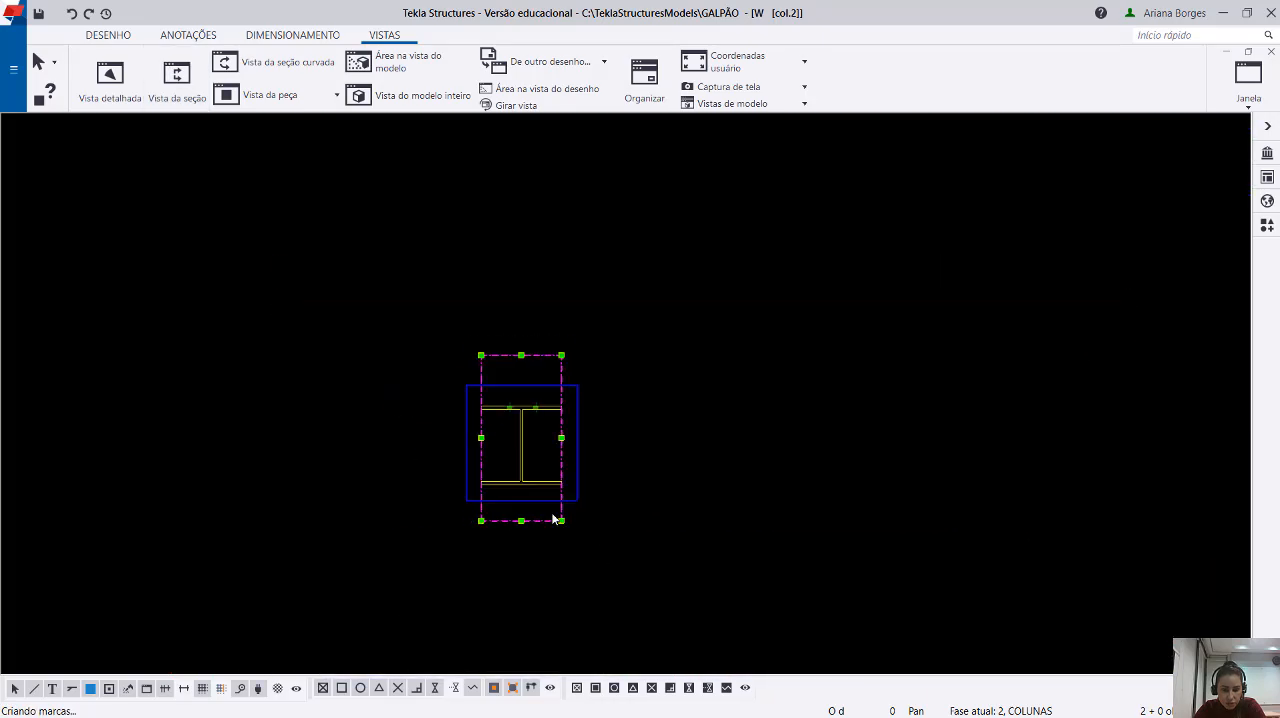
scroll(555, 519, up, 1)
scroll(570, 495, down, 10)
middle_drag(594, 174, 594, 366)
scroll(578, 315, up, 8)
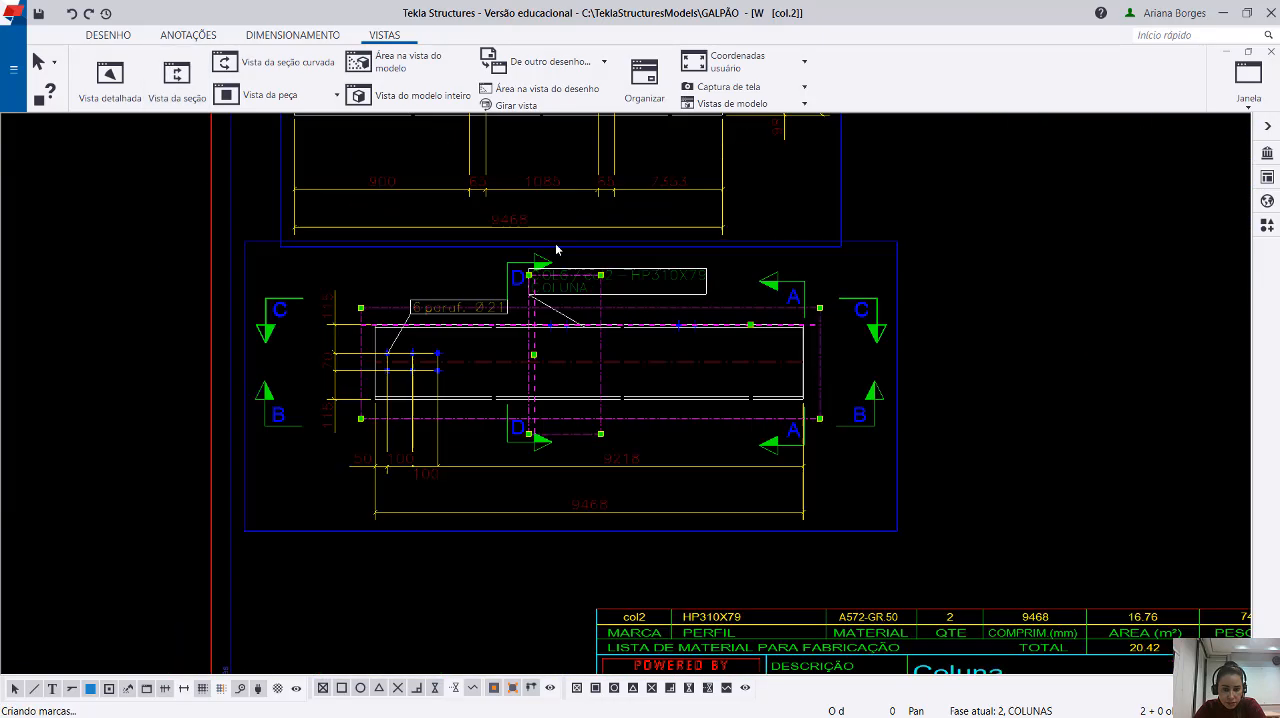
scroll(556, 249, up, 2)
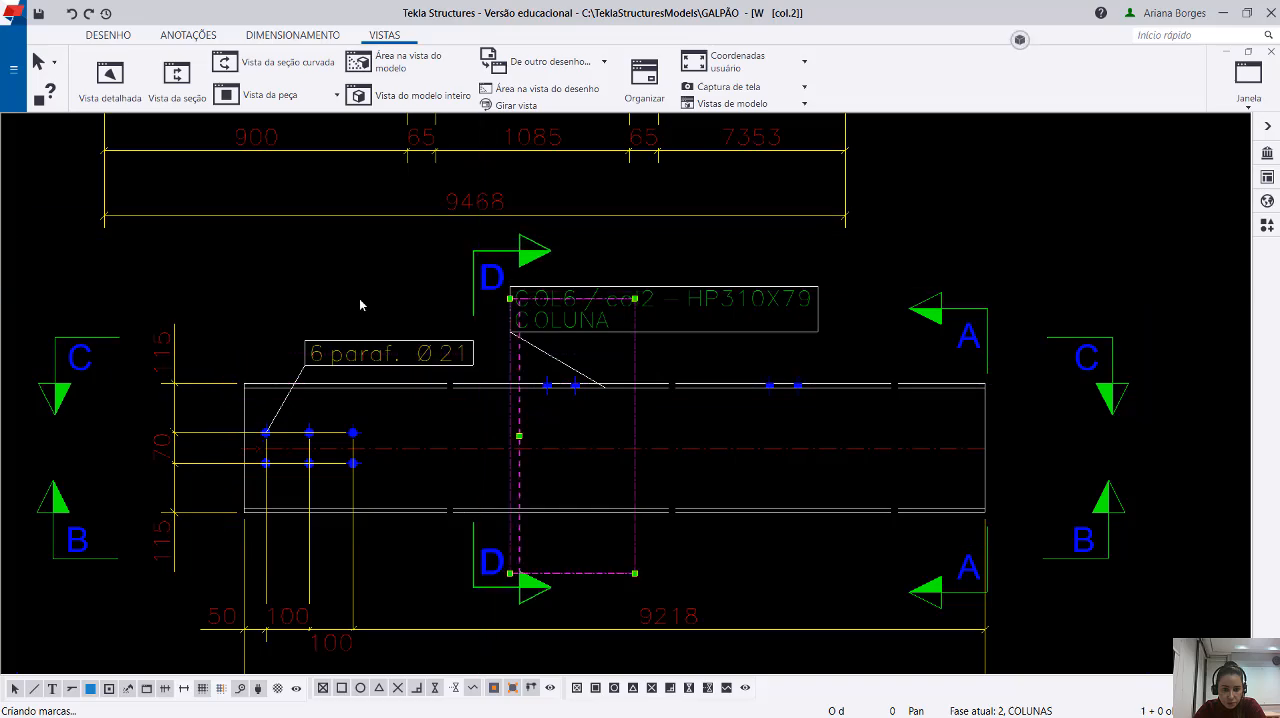
click(412, 646)
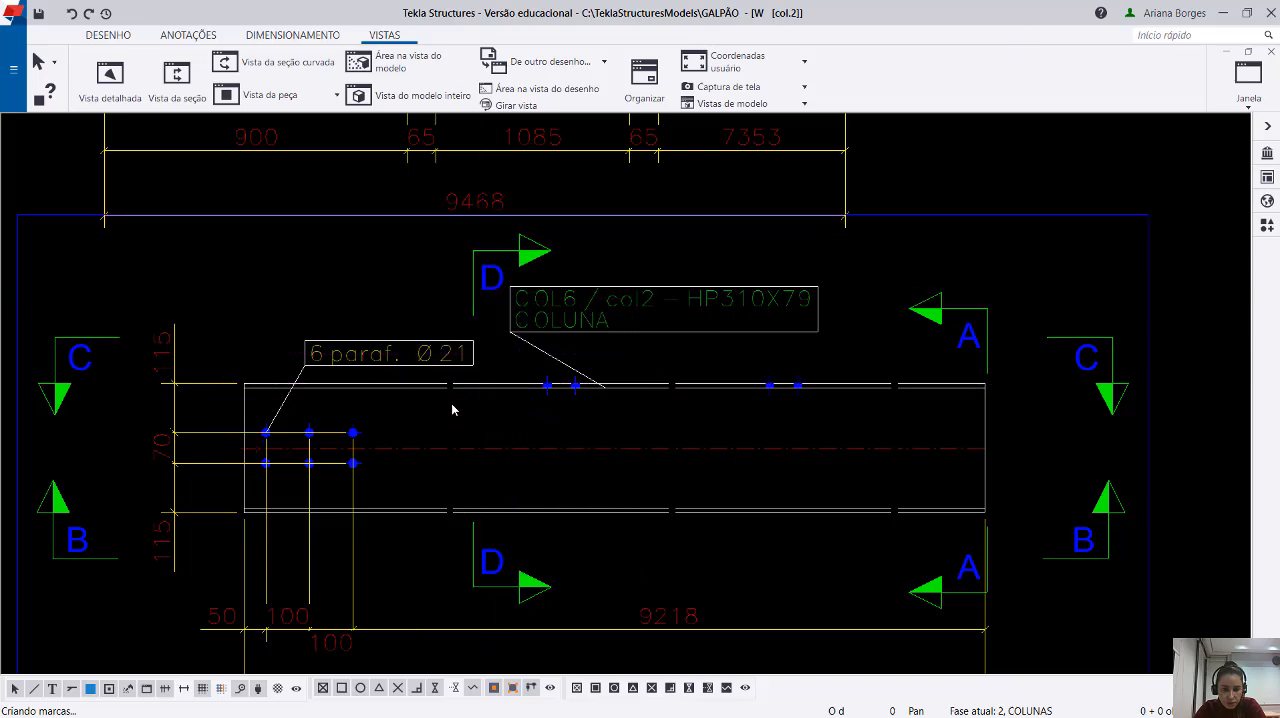